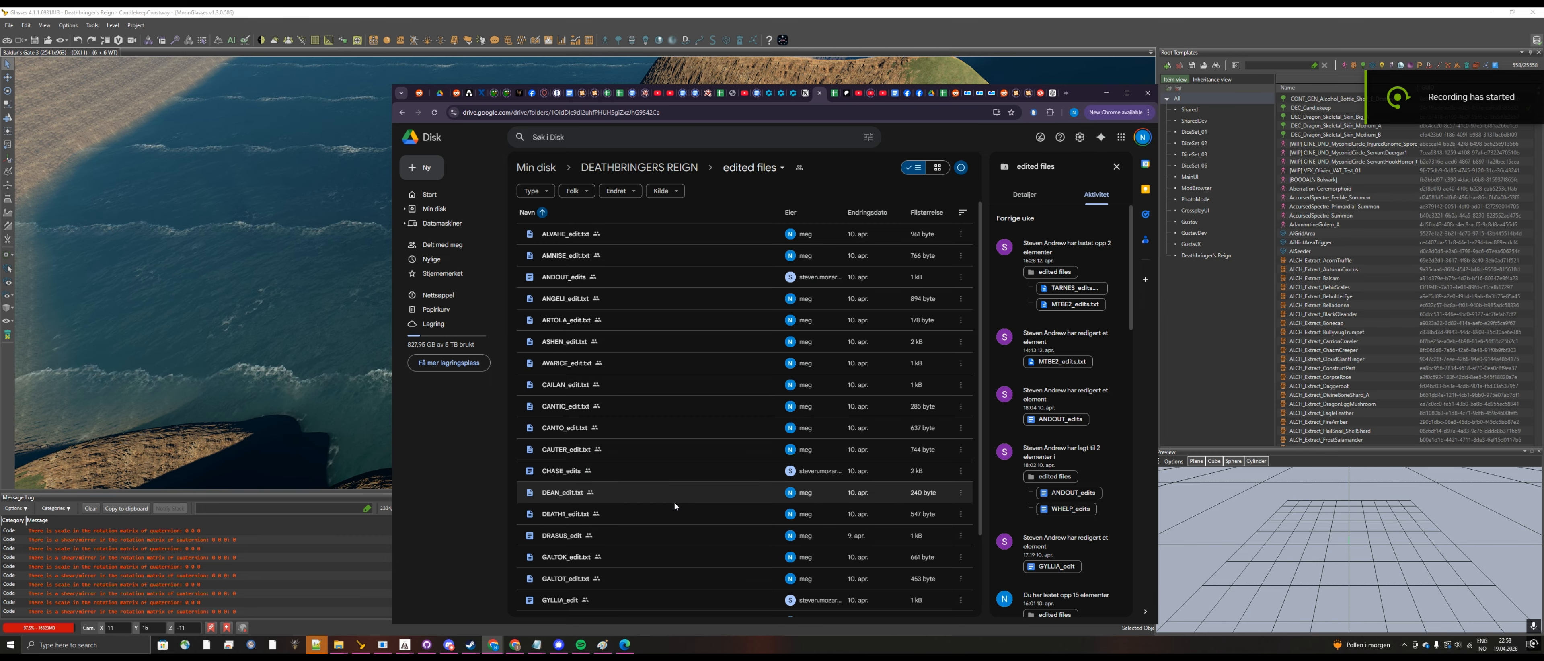
# Step: Open AVARICE_edit.txt from the edited files folder and read Avarice's first-meeting, second-meeting and required-item lines
pyautogui.scroll(-2, 673, 466)
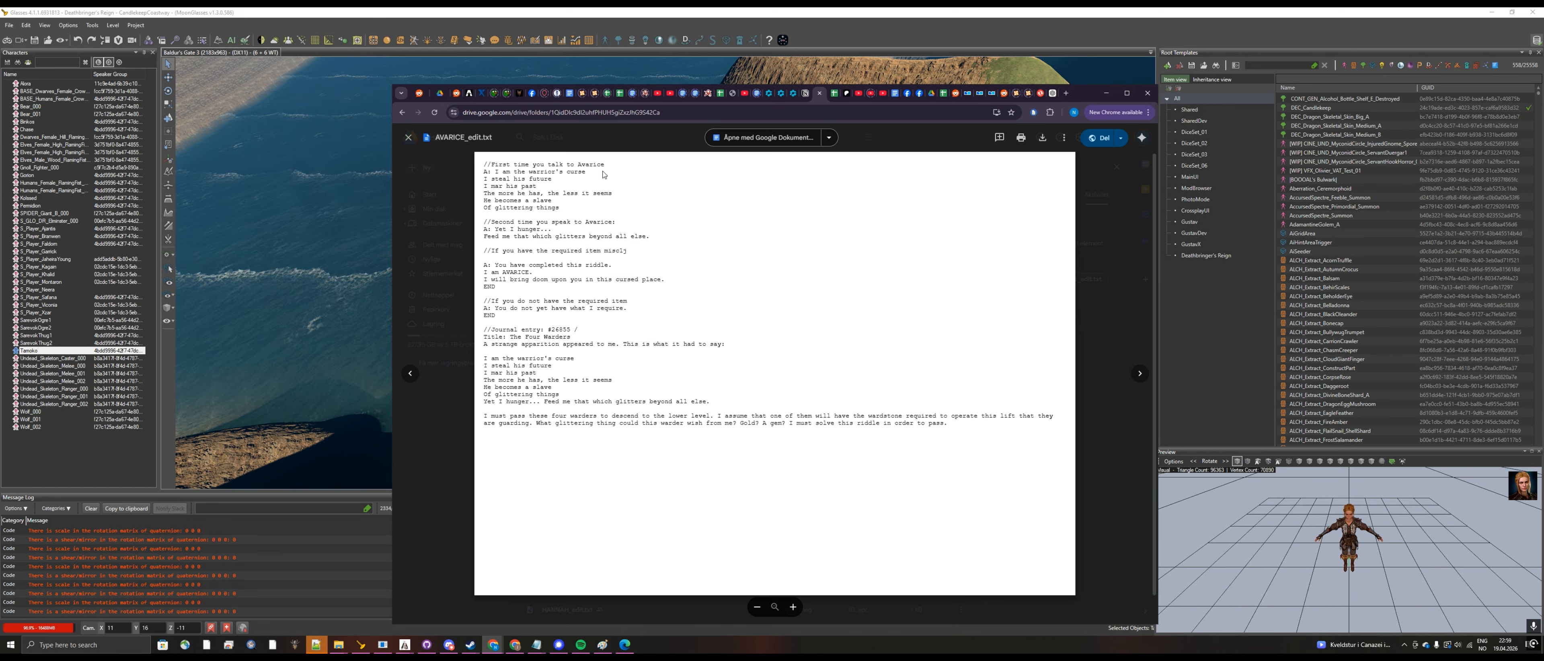
pyautogui.moveTo(579, 164); pyautogui.dragTo(607, 166)
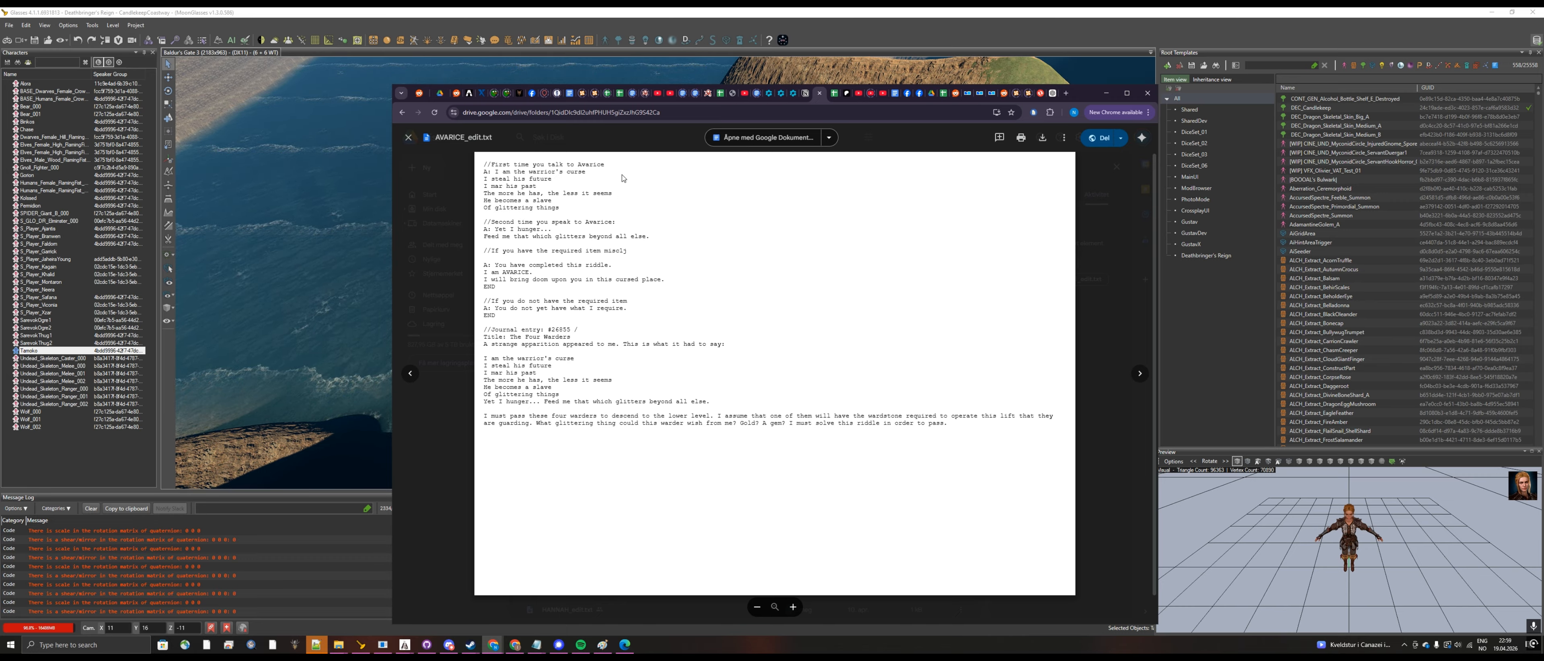
pyautogui.click(486, 171)
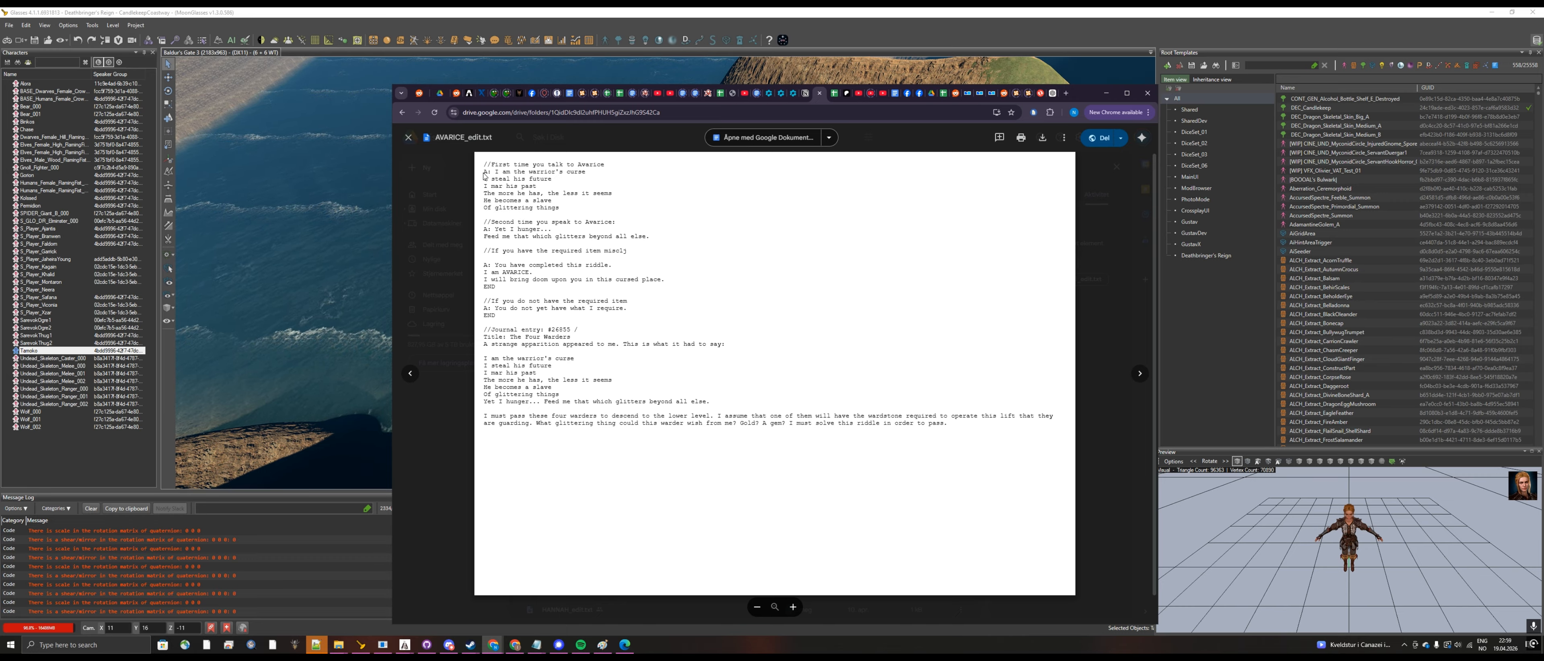
pyautogui.moveTo(486, 172); pyautogui.dragTo(603, 205)
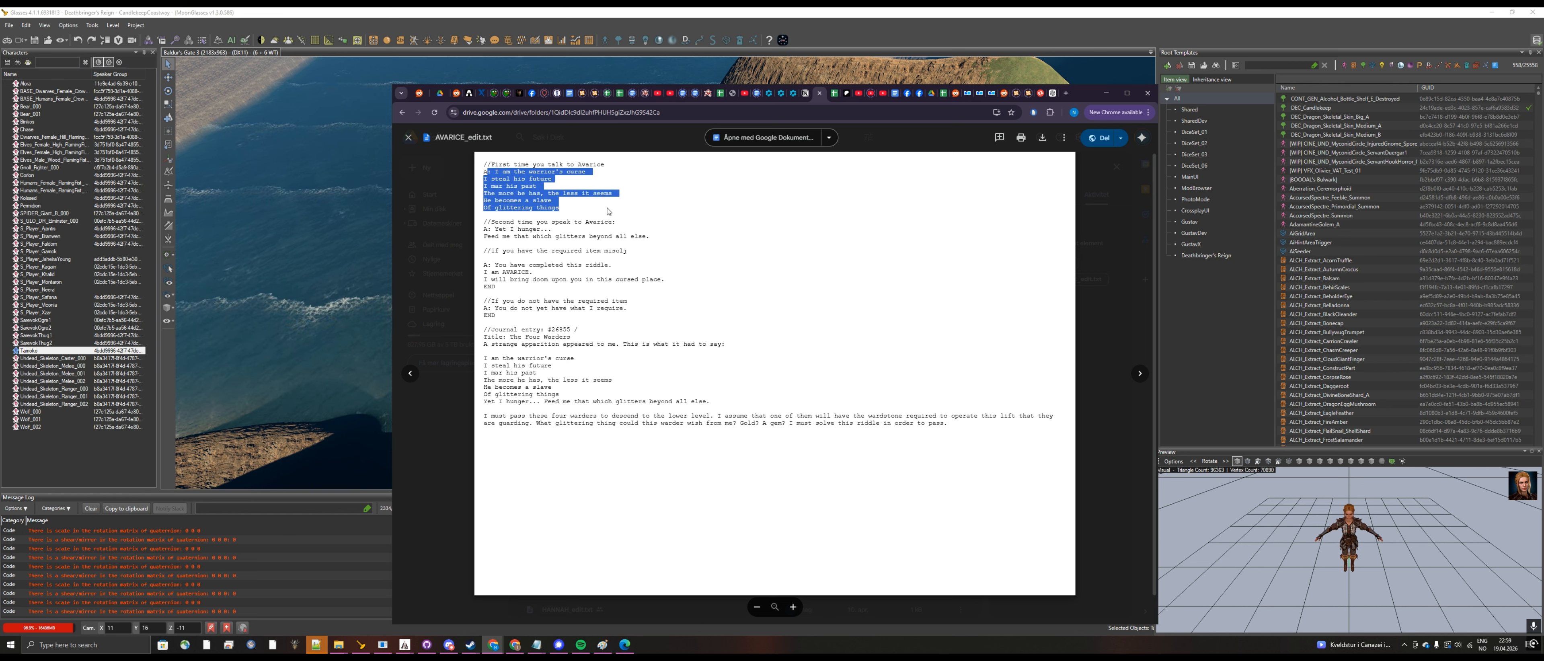
pyautogui.click(491, 229)
pyautogui.moveTo(491, 230); pyautogui.dragTo(649, 237)
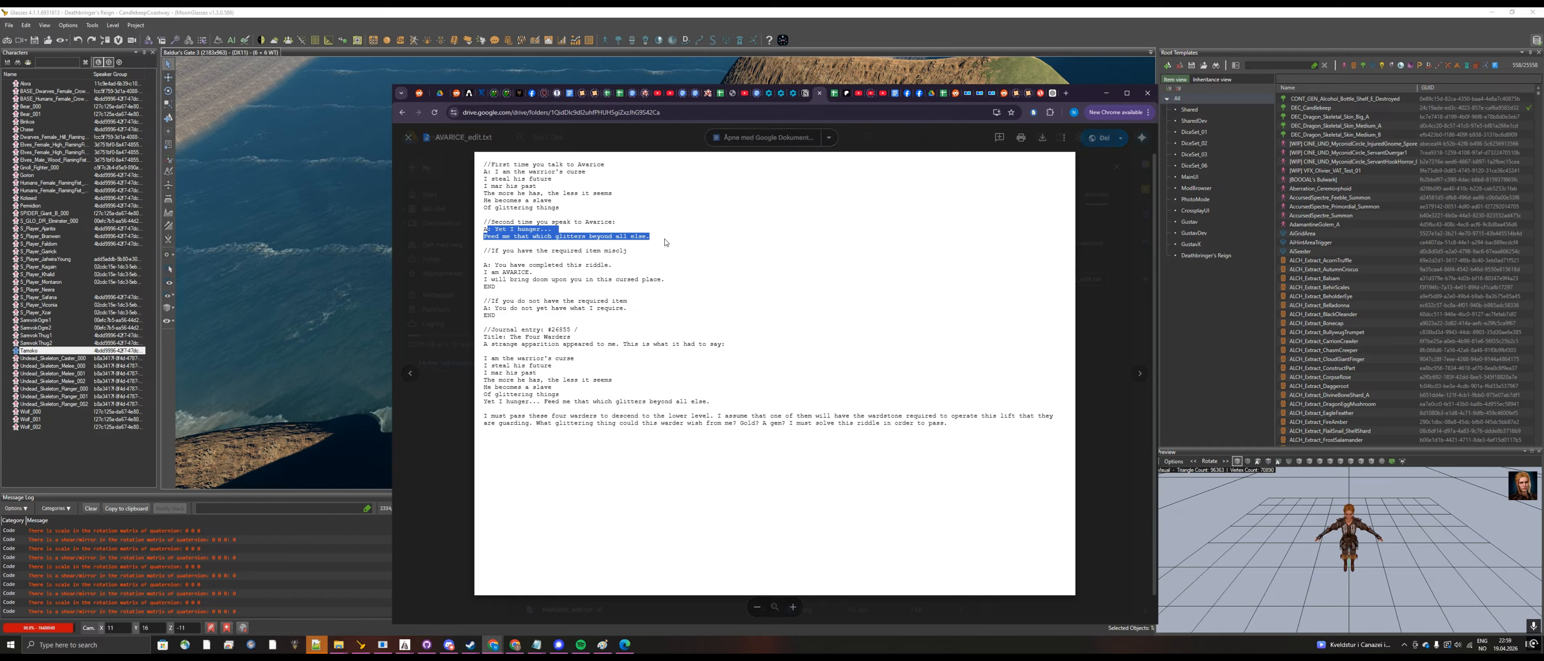
pyautogui.click(507, 250)
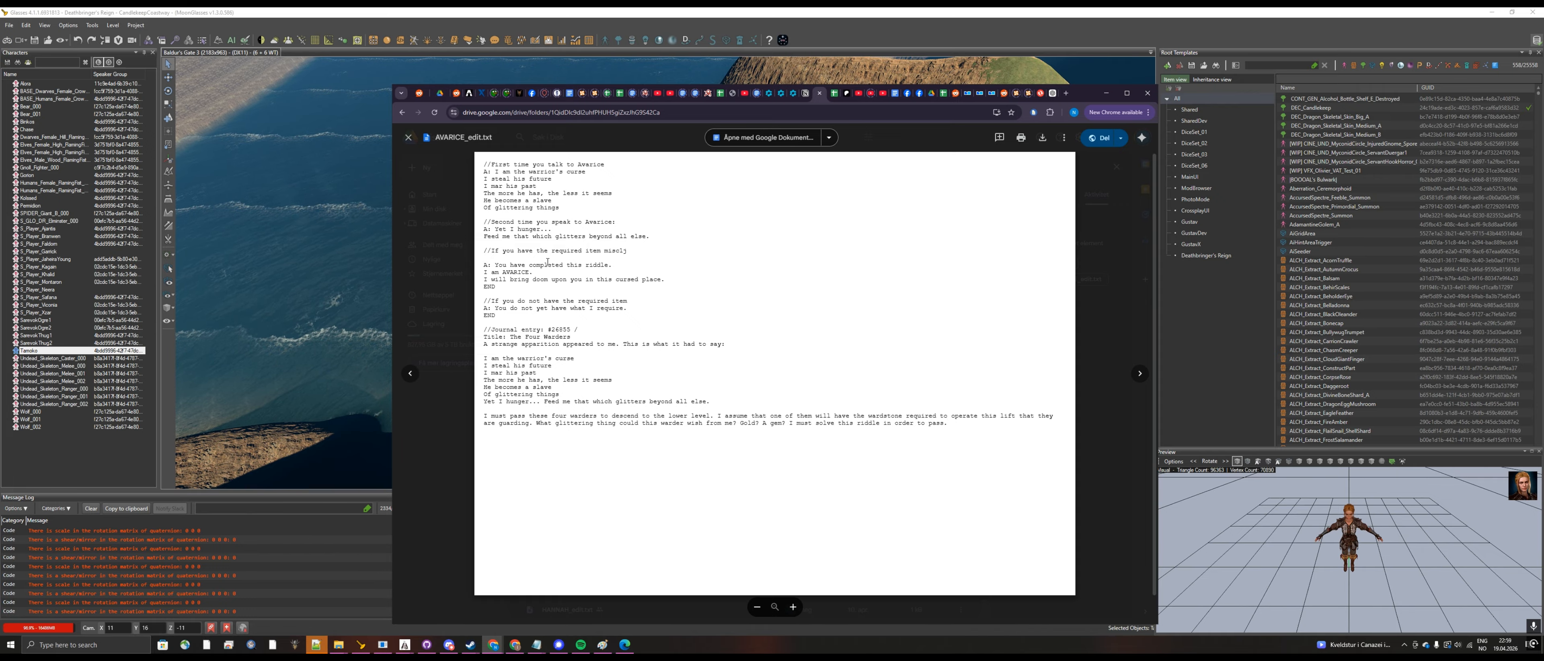
pyautogui.moveTo(495, 264); pyautogui.dragTo(680, 282)
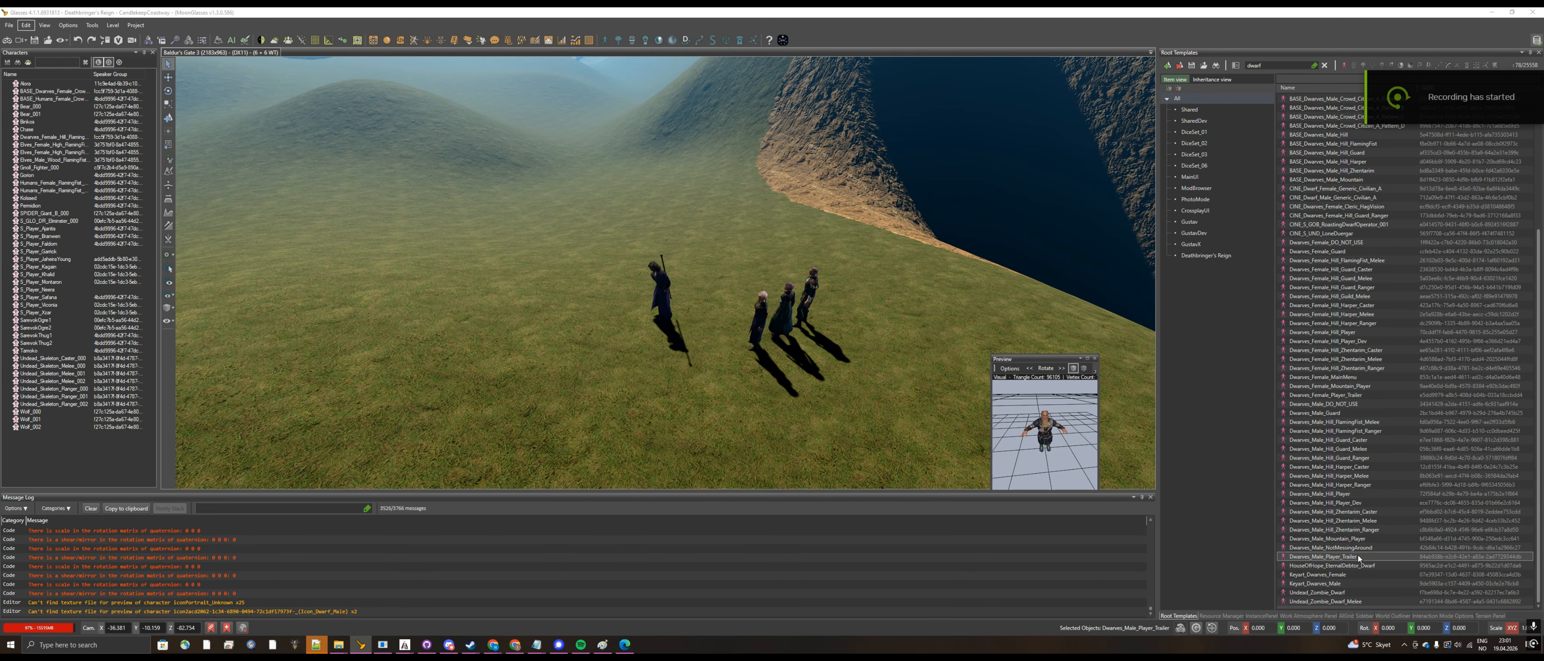
# Step: Create the template Dwarves_Male_Player_Trailer_Avarice in the DeathbringersReign mod from Dwarves_Male_Player_Trailer and place it on the grass near the other characters
pyautogui.moveTo(992, 355); pyautogui.dragTo(828, 218)
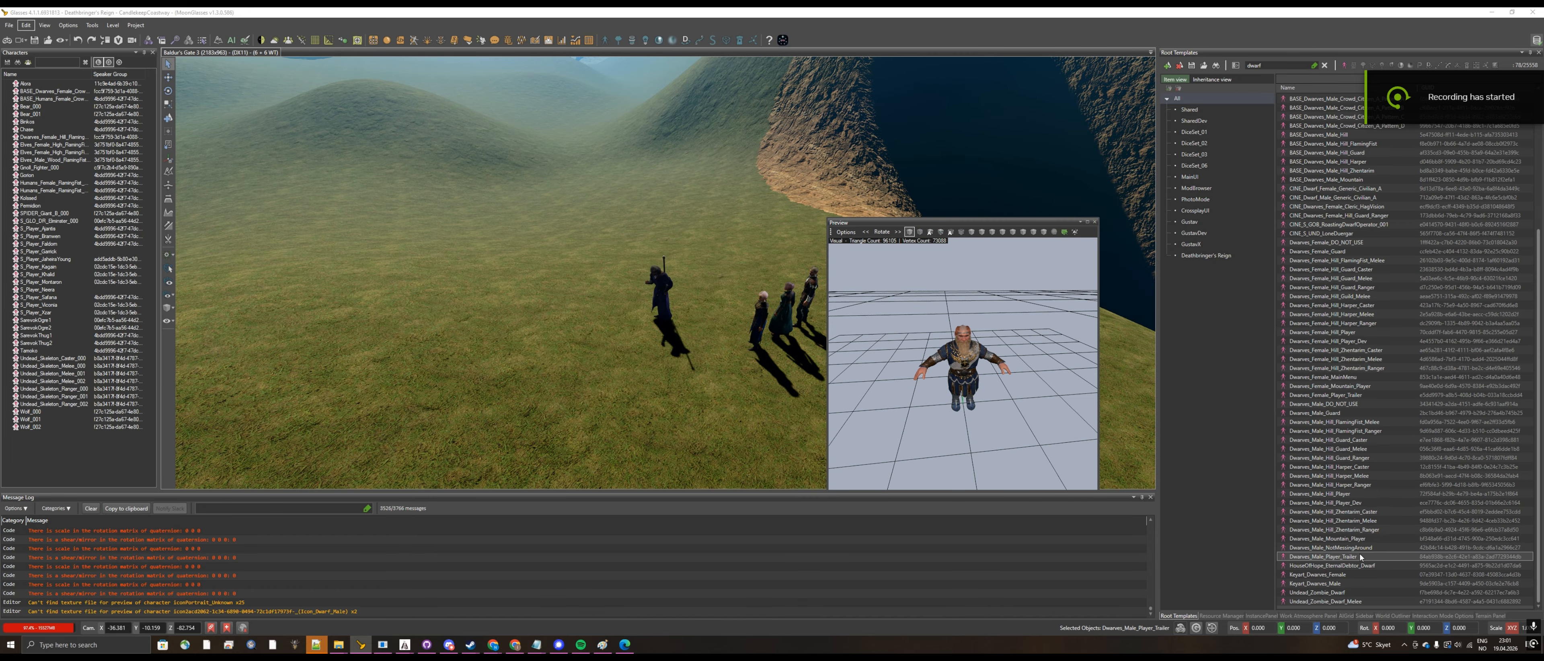
pyautogui.rightClick(1355, 557)
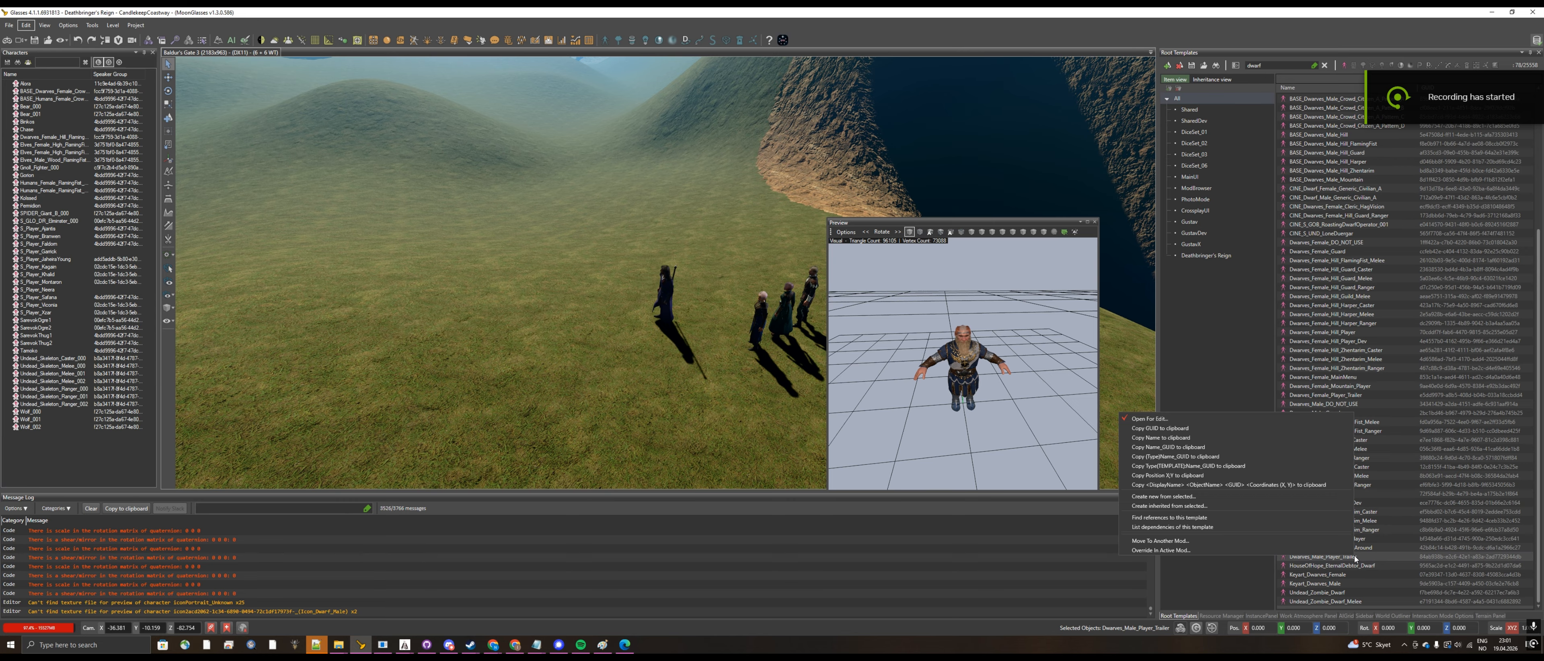
pyautogui.click(1257, 497)
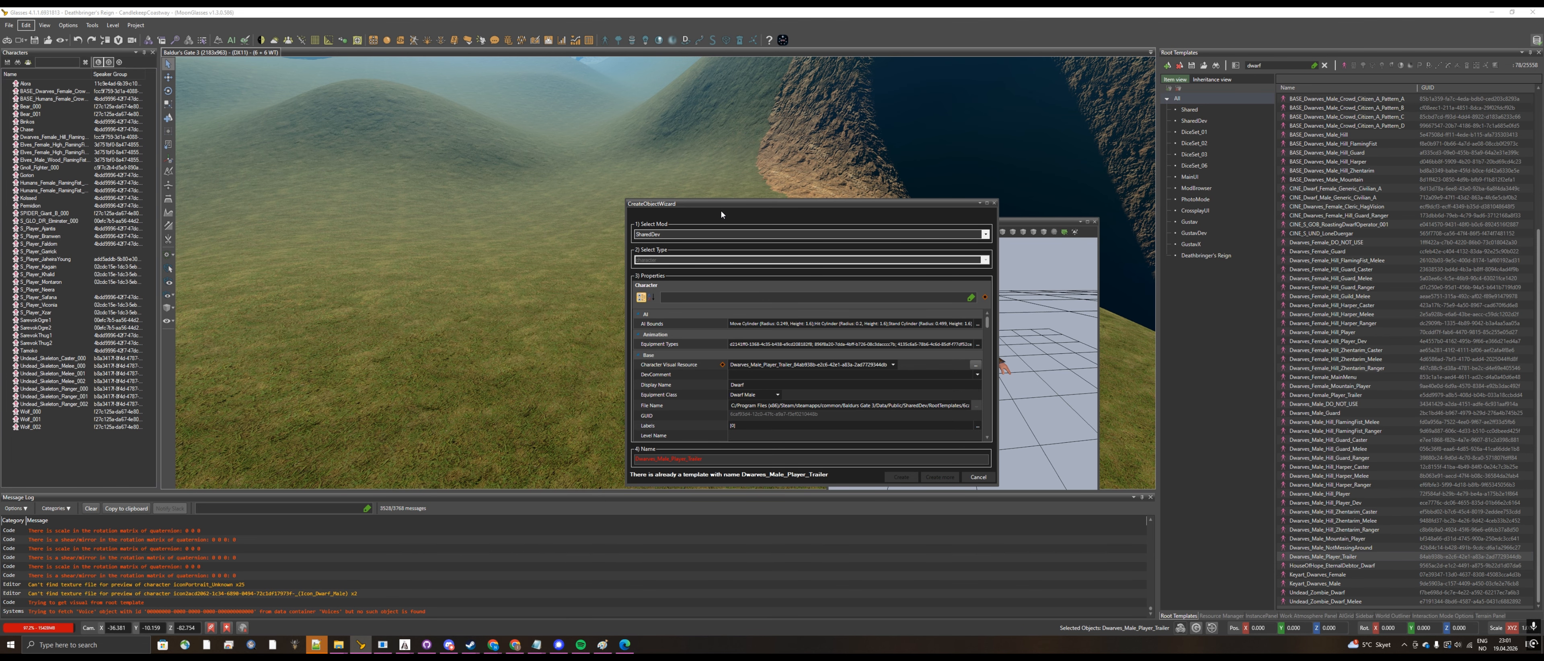
pyautogui.click(984, 235)
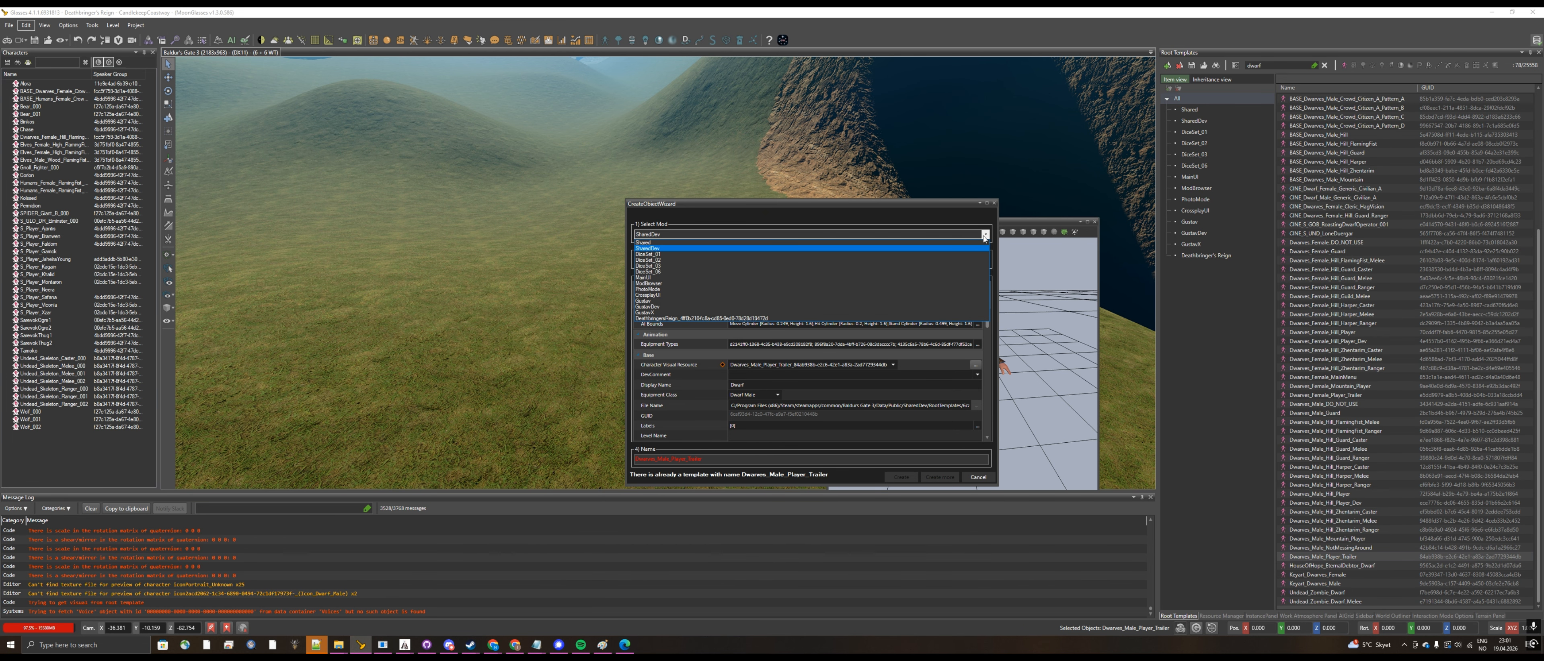
pyautogui.click(718, 318)
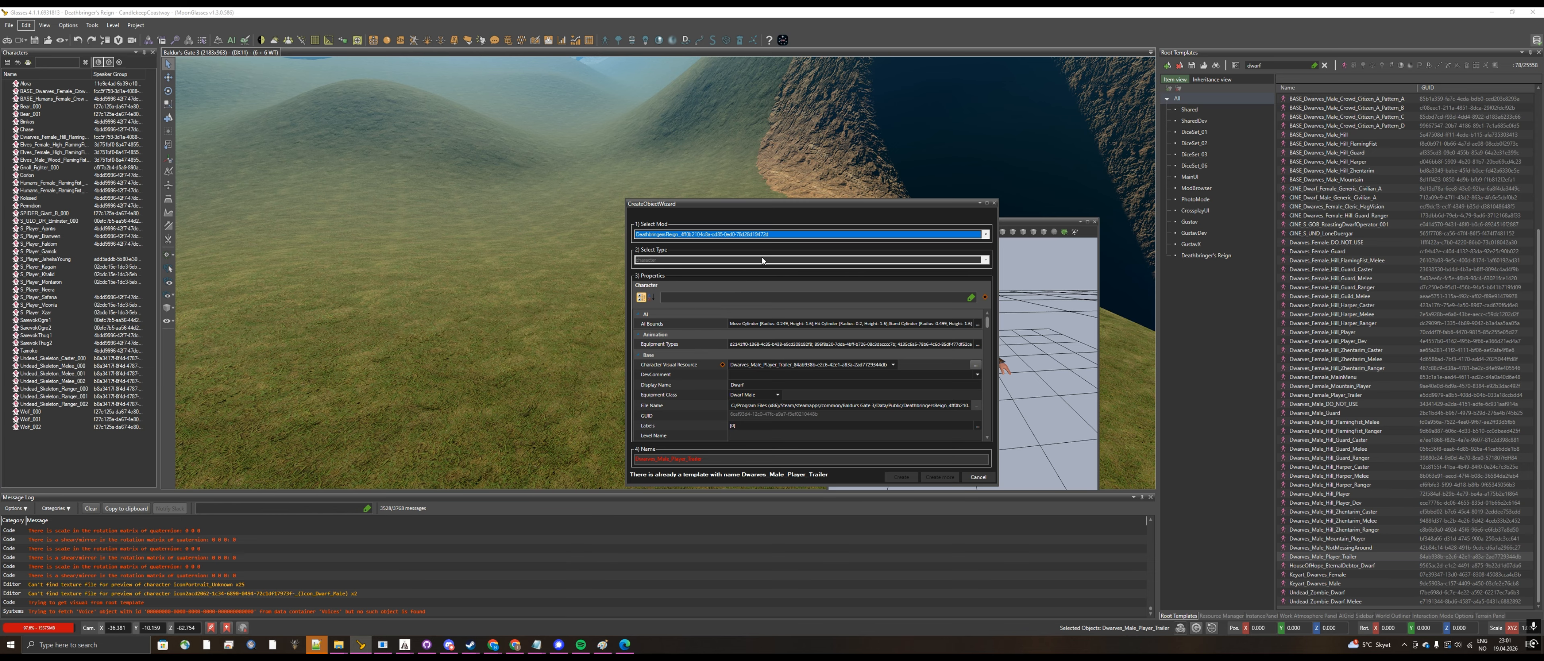
pyautogui.click(761, 456)
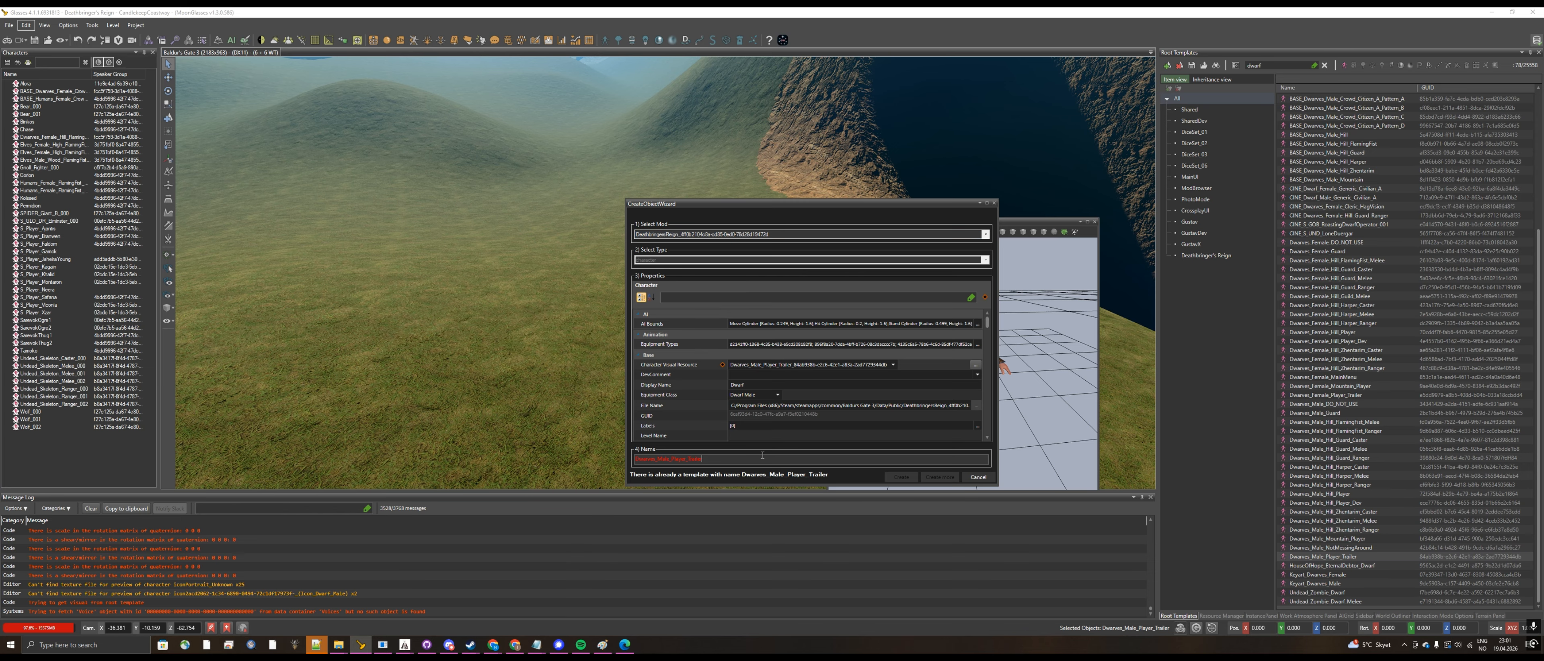
pyautogui.write('_Avarice')
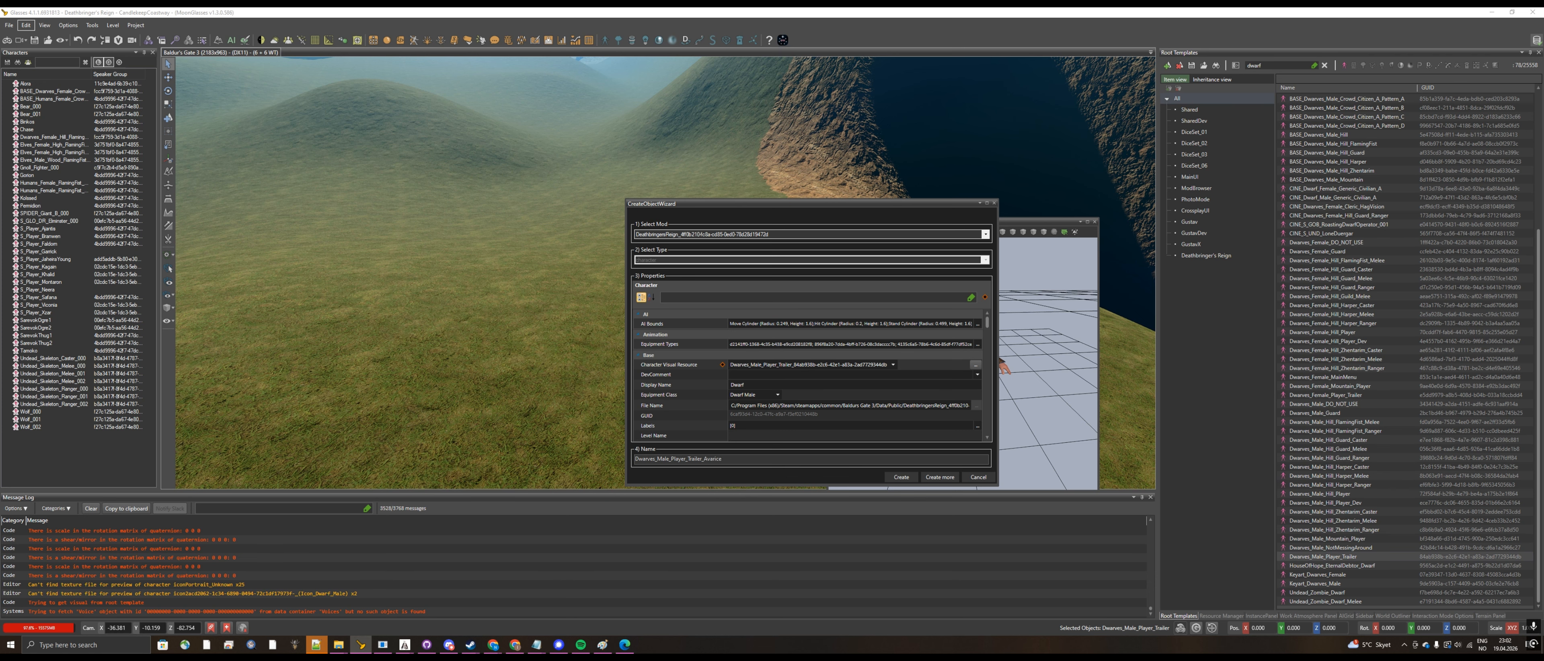
pyautogui.click(900, 477)
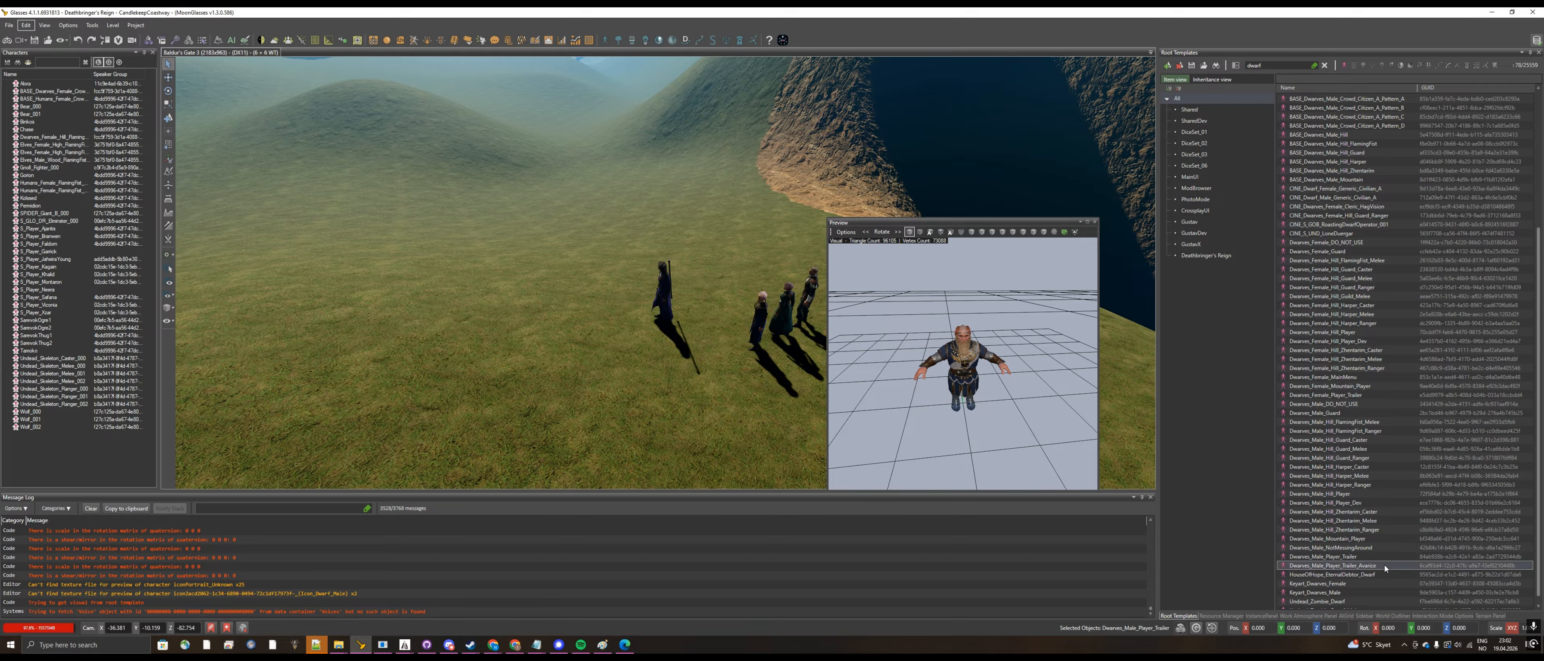
pyautogui.moveTo(1387, 565); pyautogui.dragTo(549, 303)
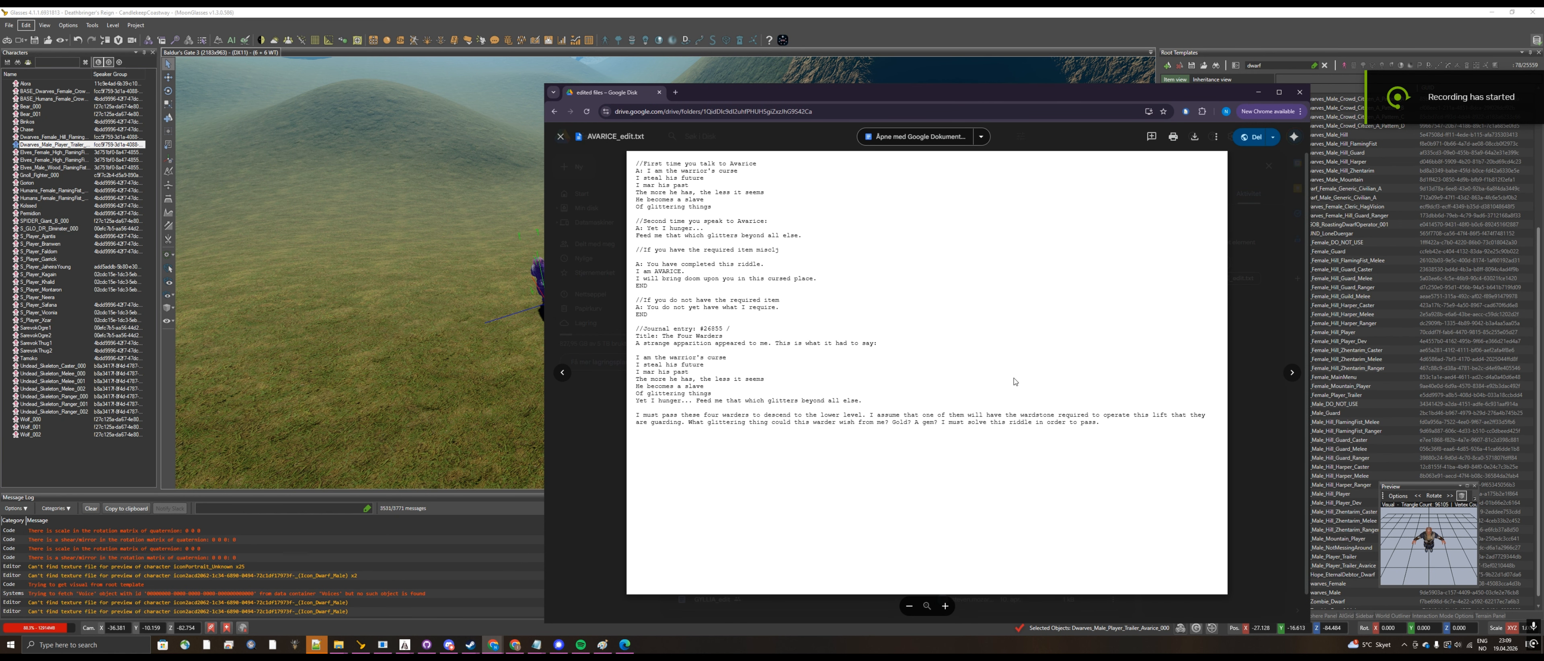
# Step: Copy the whole text of AVARICE_edit.txt into a new Notepad document and move it clear of the level view
pyautogui.moveTo(1112, 431); pyautogui.dragTo(635, 158)
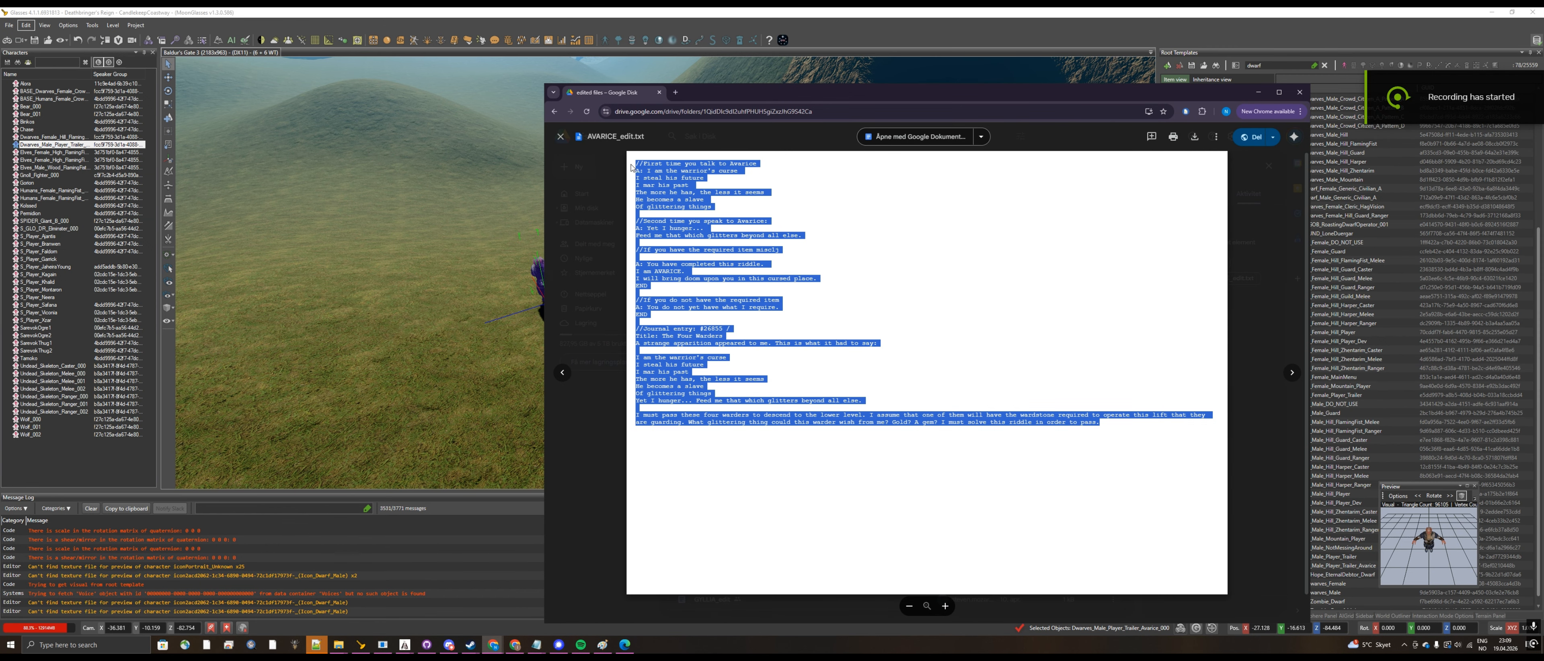
pyautogui.click(707, 11)
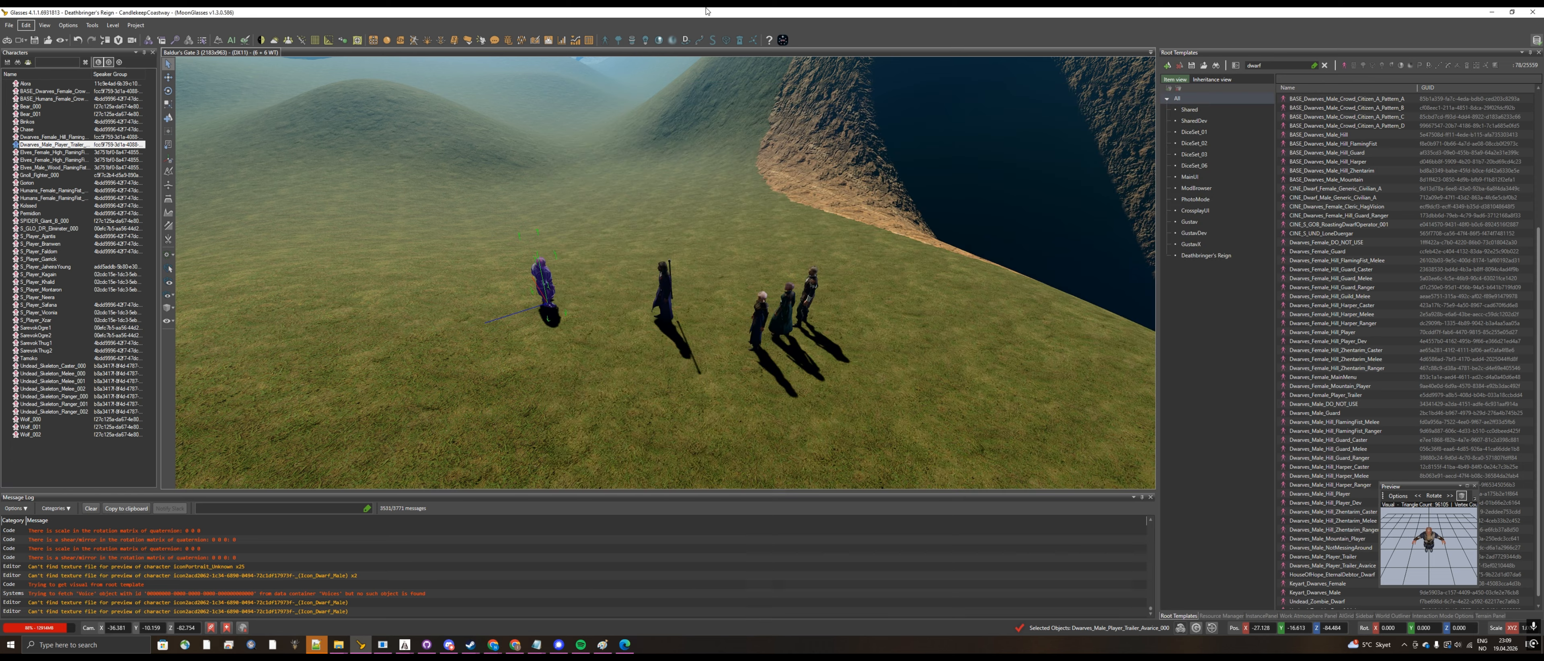
pyautogui.rightClick(537, 645)
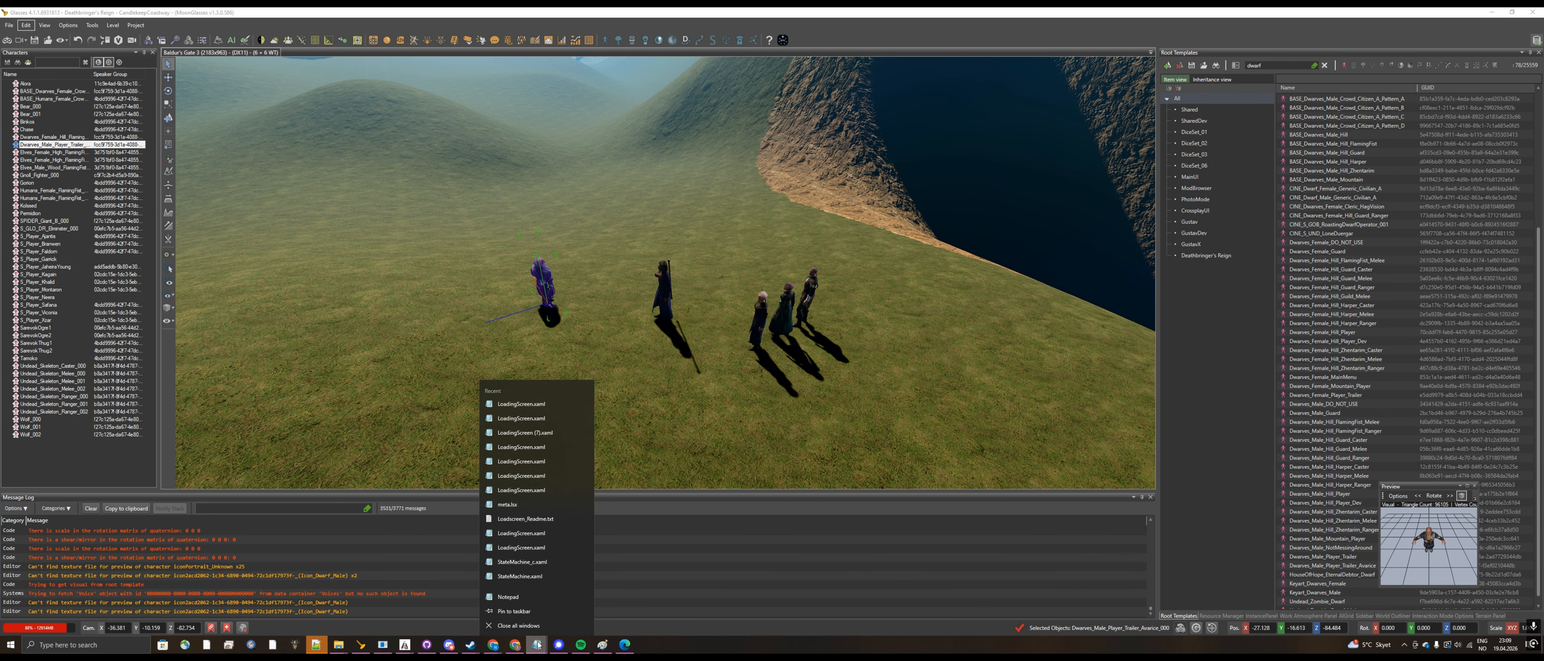
pyautogui.click(541, 597)
pyautogui.write("//First time you talk to Avarice A: I am the warrior's curse I steal his future I mar his past The more he has, the less it seems He becomes a slave Of glittering things  //Second time you speak to Avarice: A: Yet I hunger... Feed me that which glitters beyond all else.  //If you have the required item misc1j  A: You have completed this riddle. I am AVARICE. I will bring doom upon you in this cursed place. END  //If you do not have the required item A: You do not yet have what I require. END  //Journal entry: #26855 / Title: The Four Warders A strange apparition appeared to me. This is what it had to say:  I am the warrior's curse I steal his future I mar his past The more he has, the less it seems He becomes a slave Of glittering things Yet I hunger... Feed me that which glitters beyond all else.  I must pass these four warders to descend to the lower level. I assume that one of them will have the wardstone required to operate this lift that they are guarding. What glittering thing could this warder wish from me? Gold? A gem? I must solve this riddle in order to pass.")
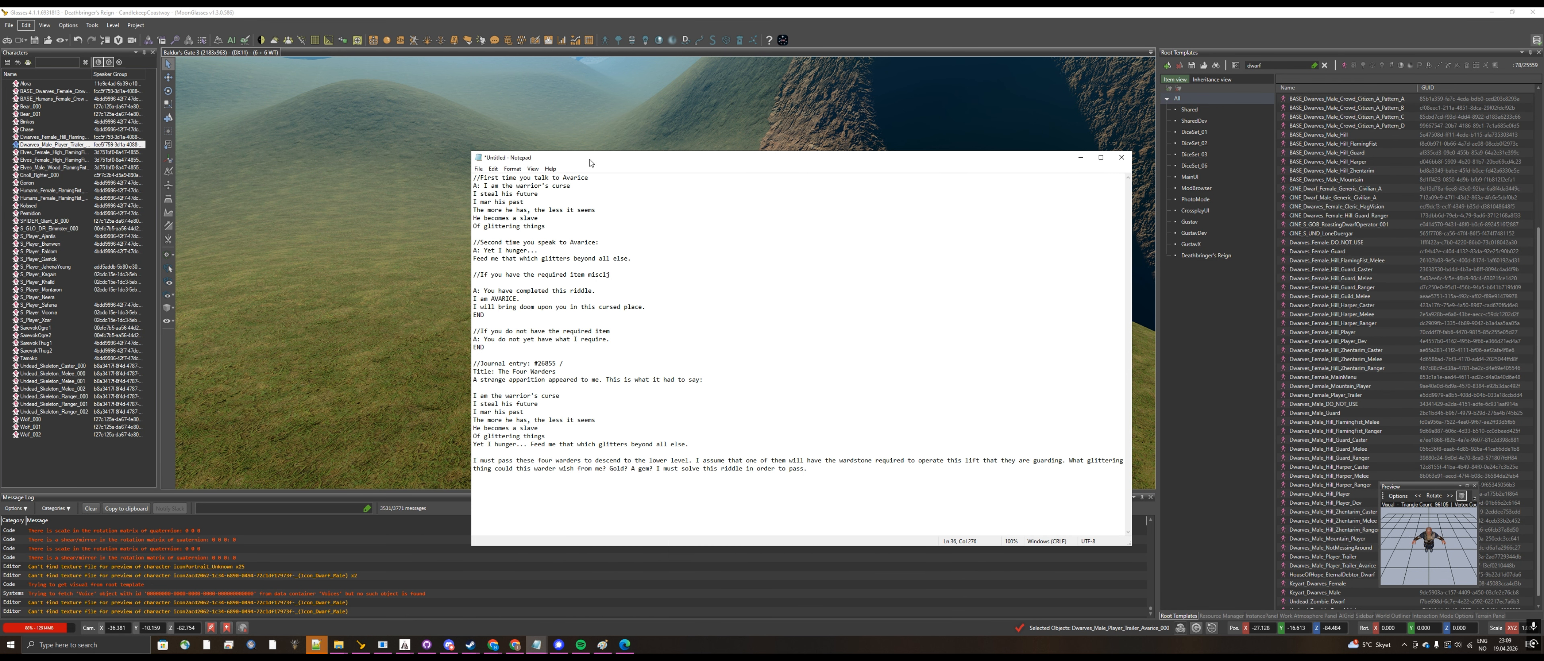
pyautogui.moveTo(589, 160); pyautogui.dragTo(989, 183)
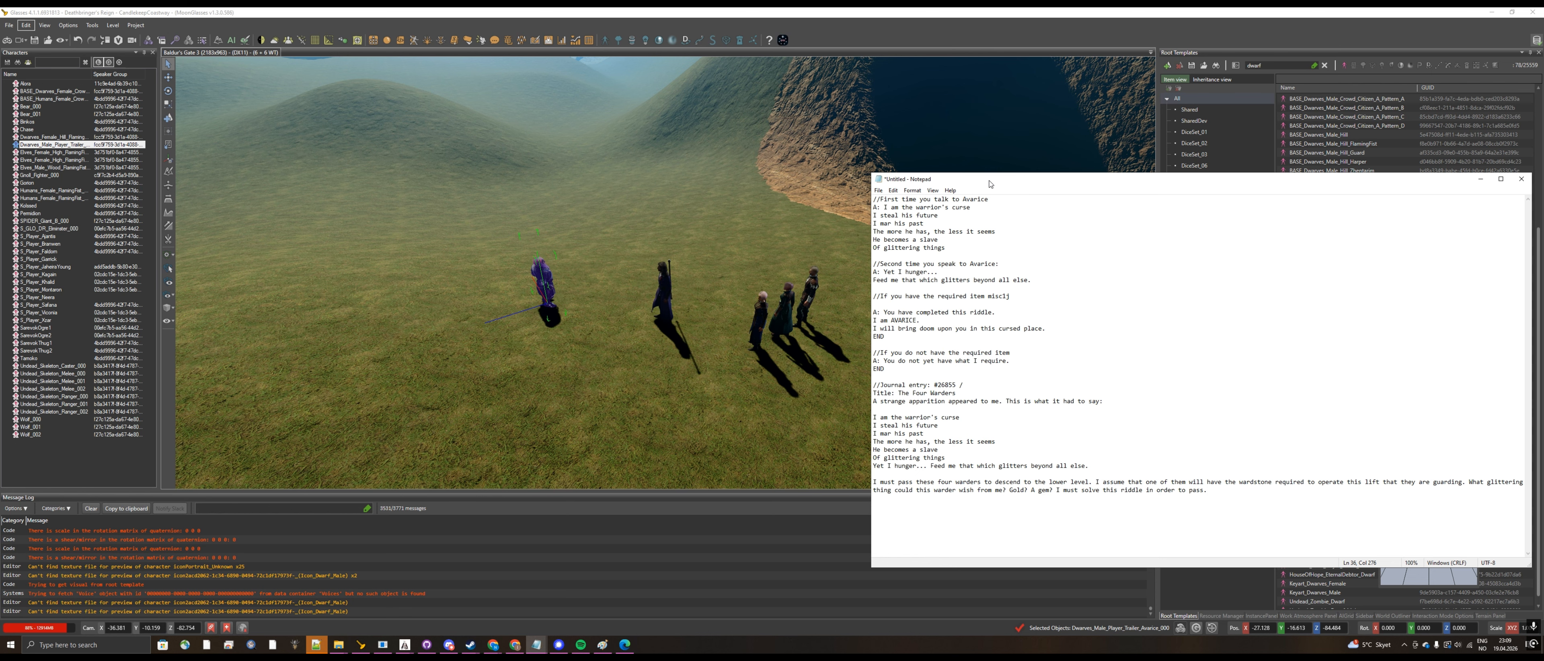
# Step: Open the Dialog Editor with an untitled dialog and reposition its window over the level view
pyautogui.click(521, 46)
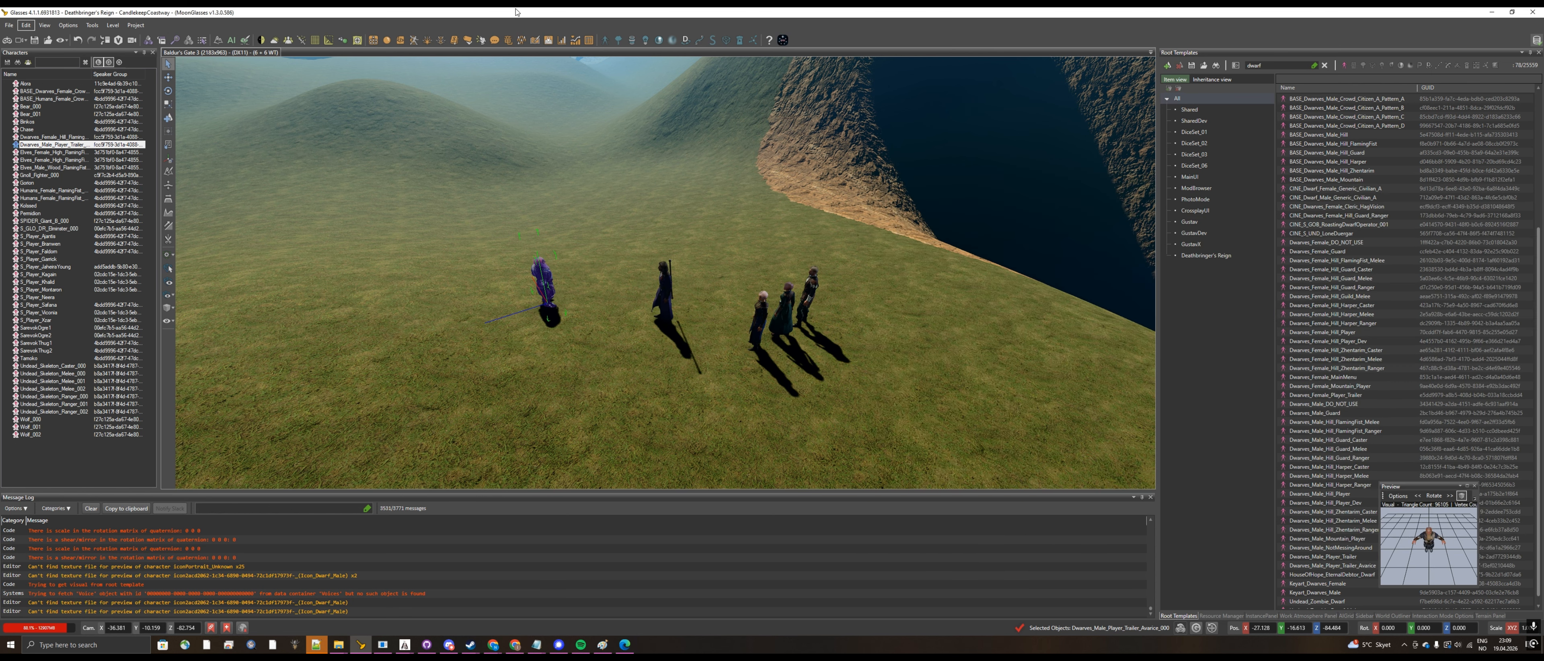
pyautogui.click(497, 42)
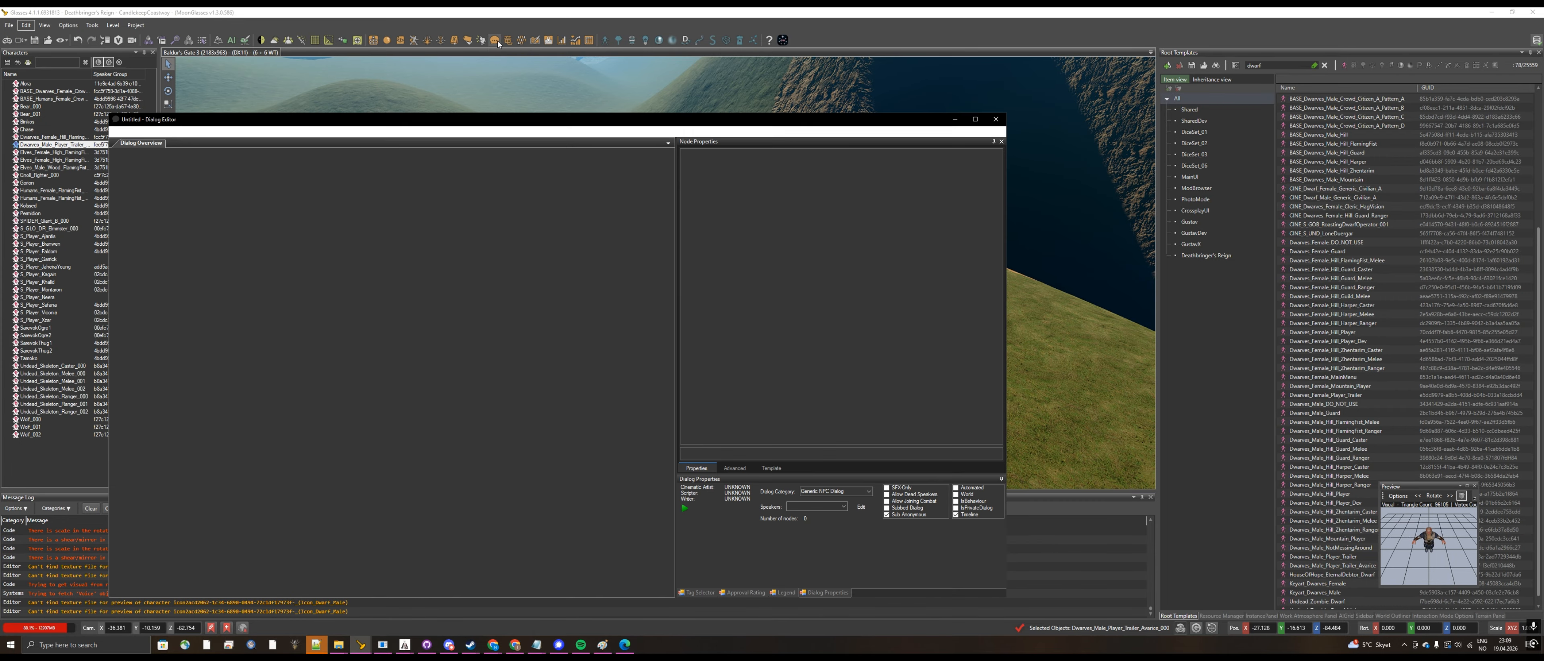
pyautogui.moveTo(483, 120); pyautogui.dragTo(733, 101)
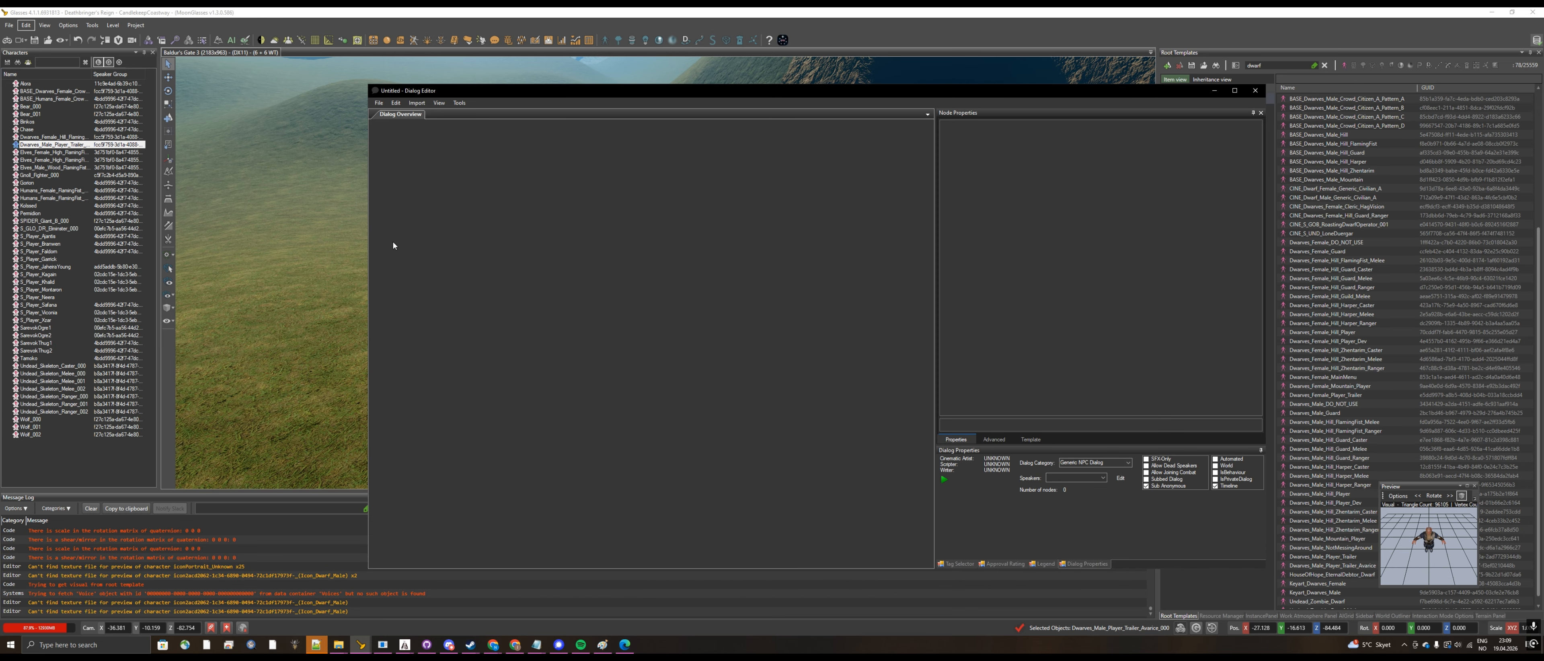
# Step: Add Dwarves_Male_Player_Trailer_Avarice_000 as the dialog's first speaker
pyautogui.click(1120, 478)
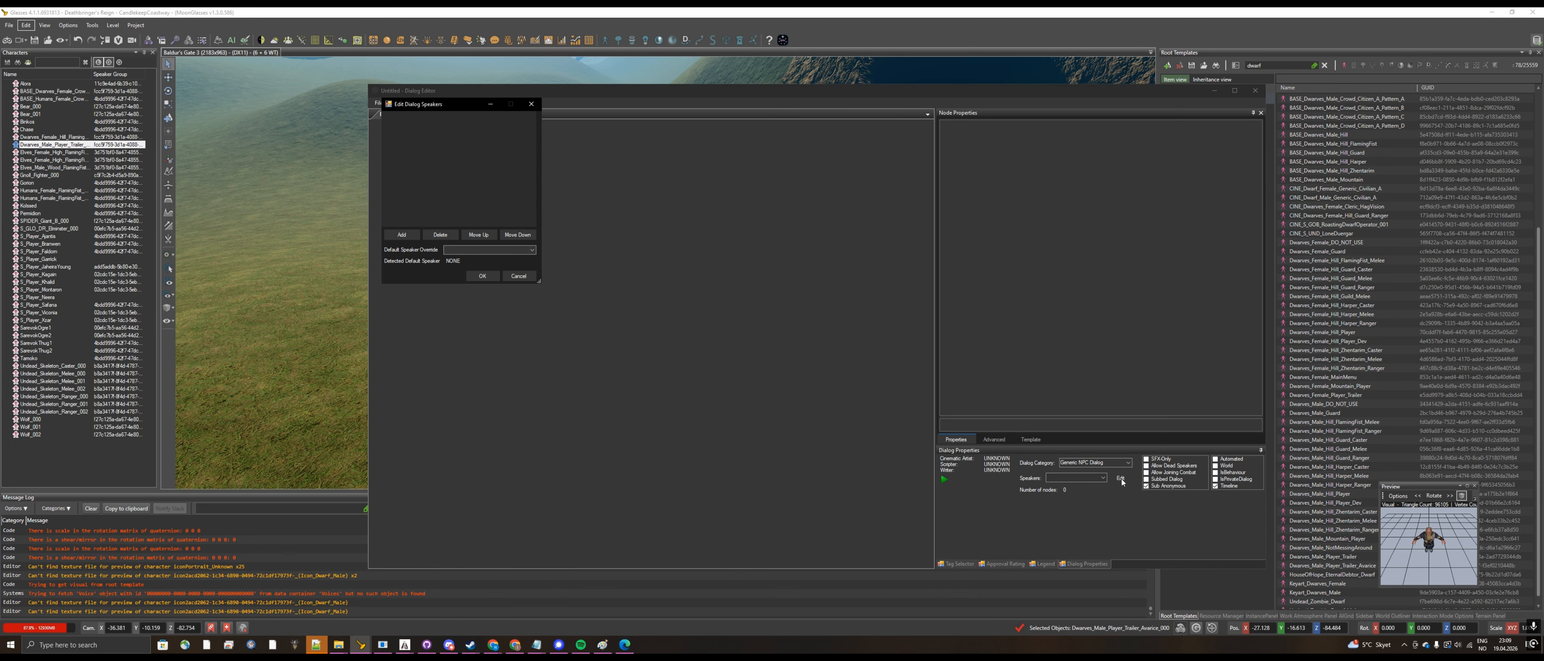
pyautogui.click(402, 234)
pyautogui.click(523, 120)
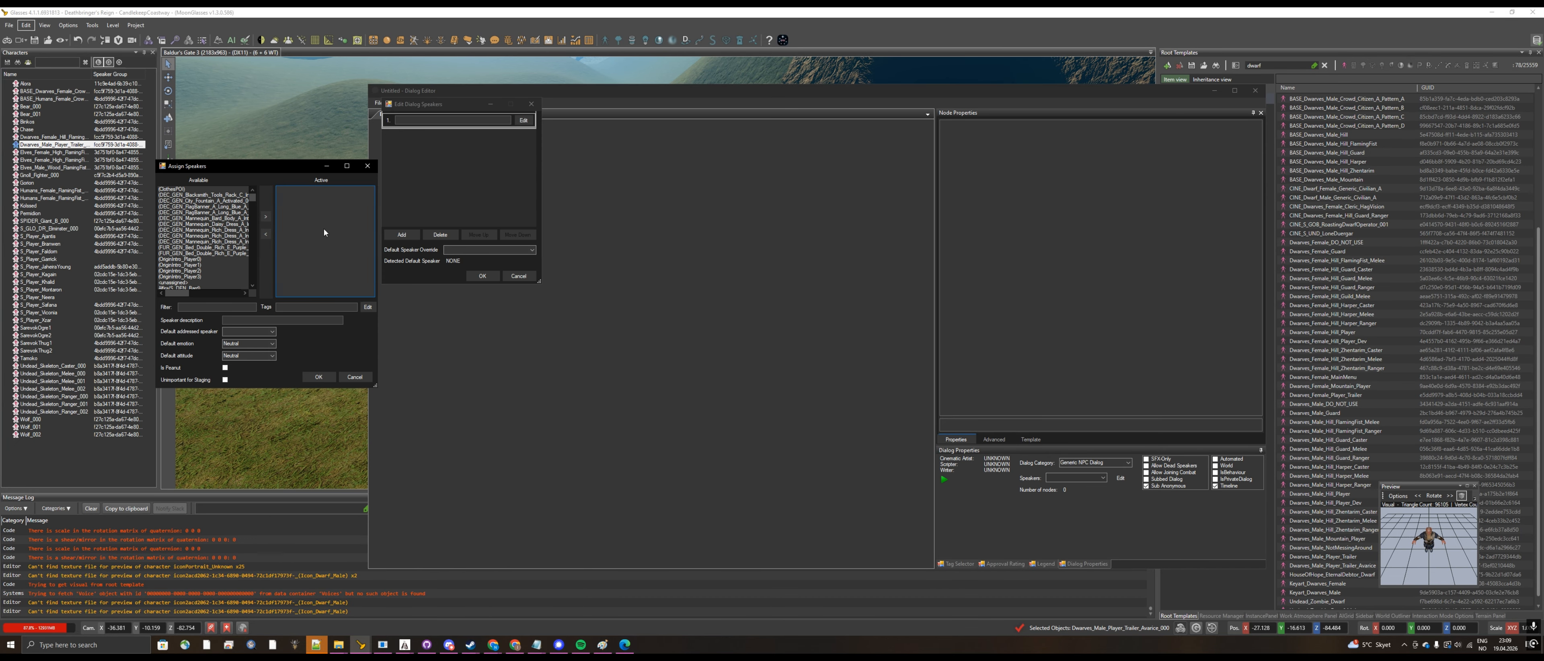
pyautogui.write('avara')
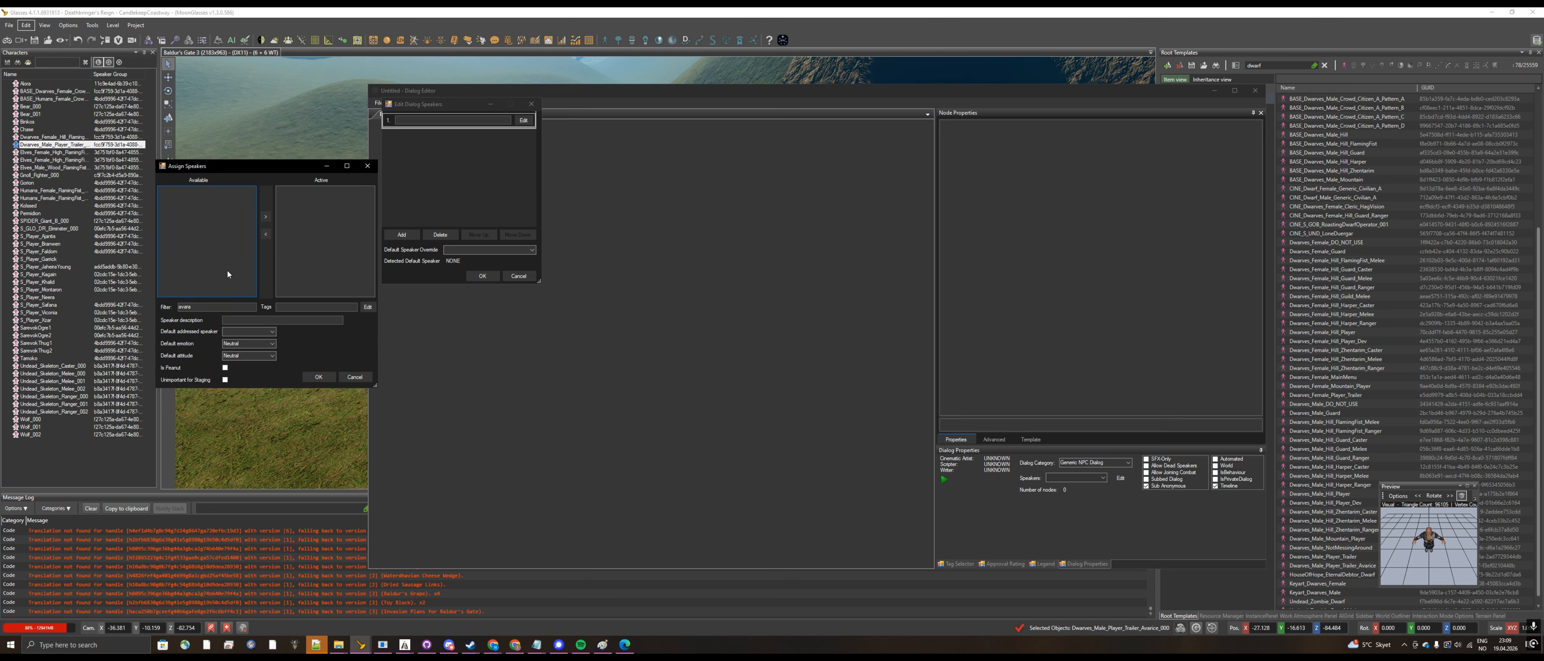
pyautogui.press('BackSpace')
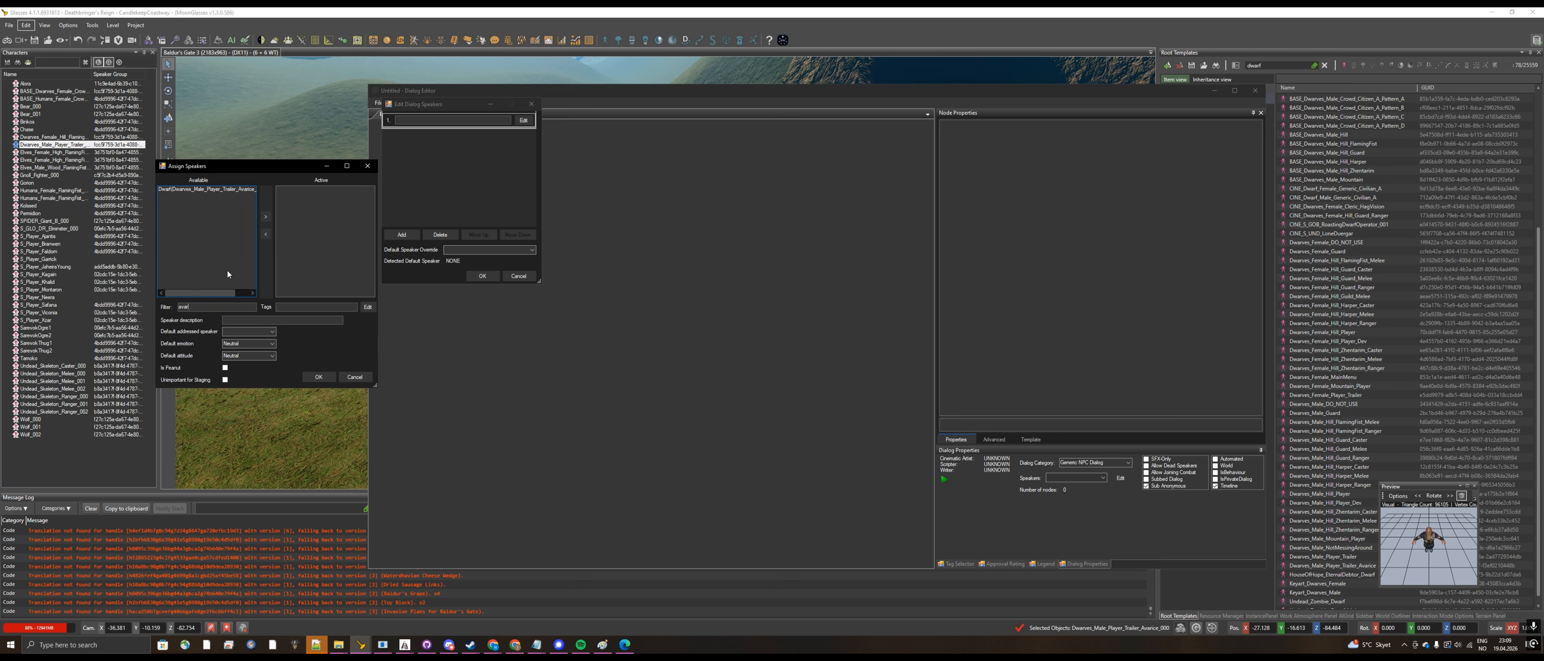
pyautogui.doubleClick(229, 189)
pyautogui.click(324, 376)
# Step: Add GROUP_Players as the dialog's second speaker and accept the speaker list
pyautogui.click(402, 234)
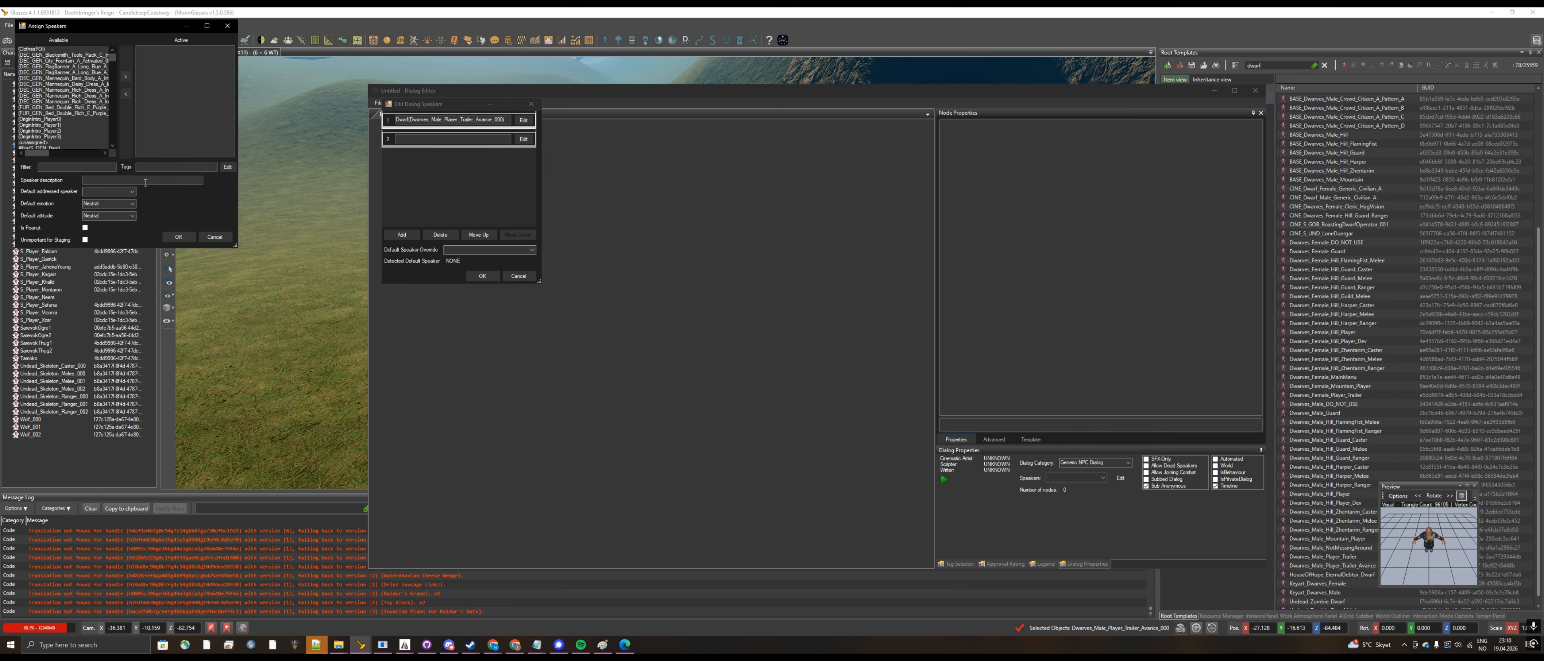
pyautogui.click(82, 167)
pyautogui.write('player')
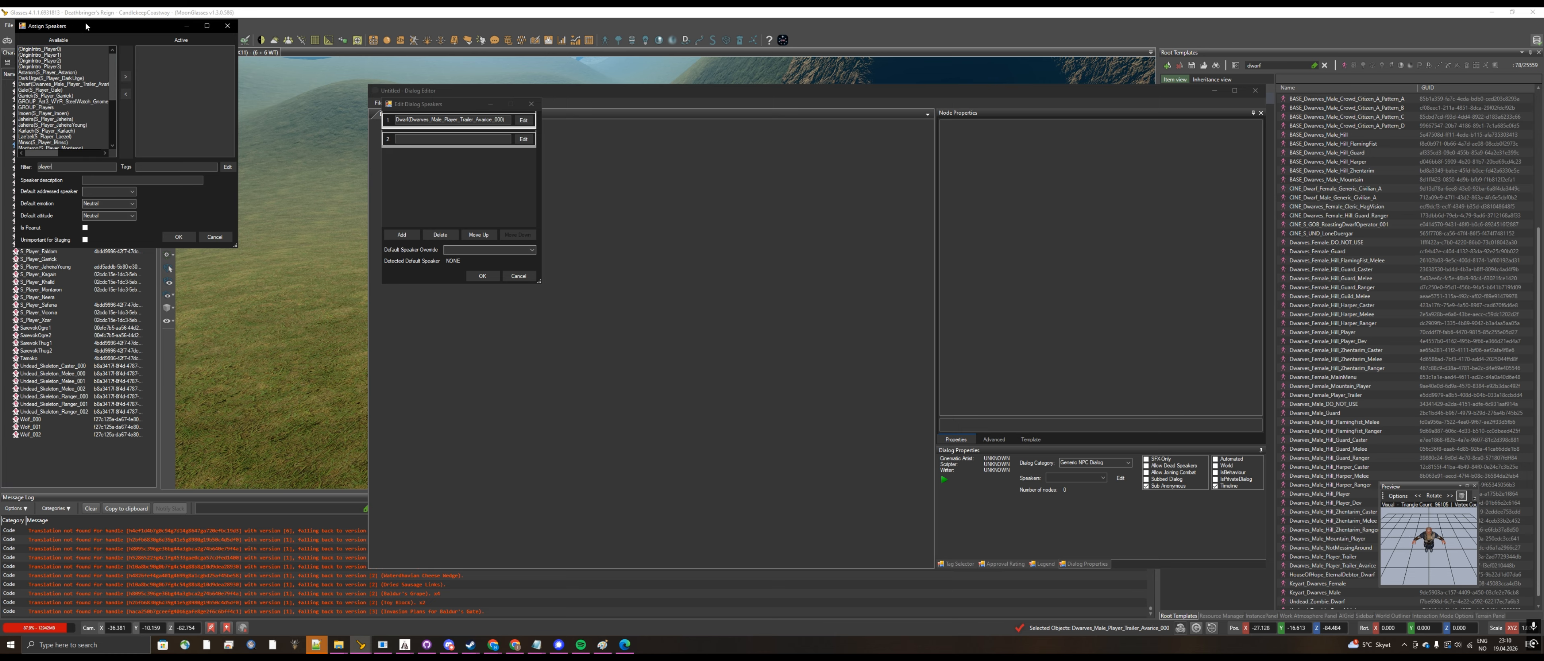
pyautogui.moveTo(86, 27); pyautogui.dragTo(404, 190)
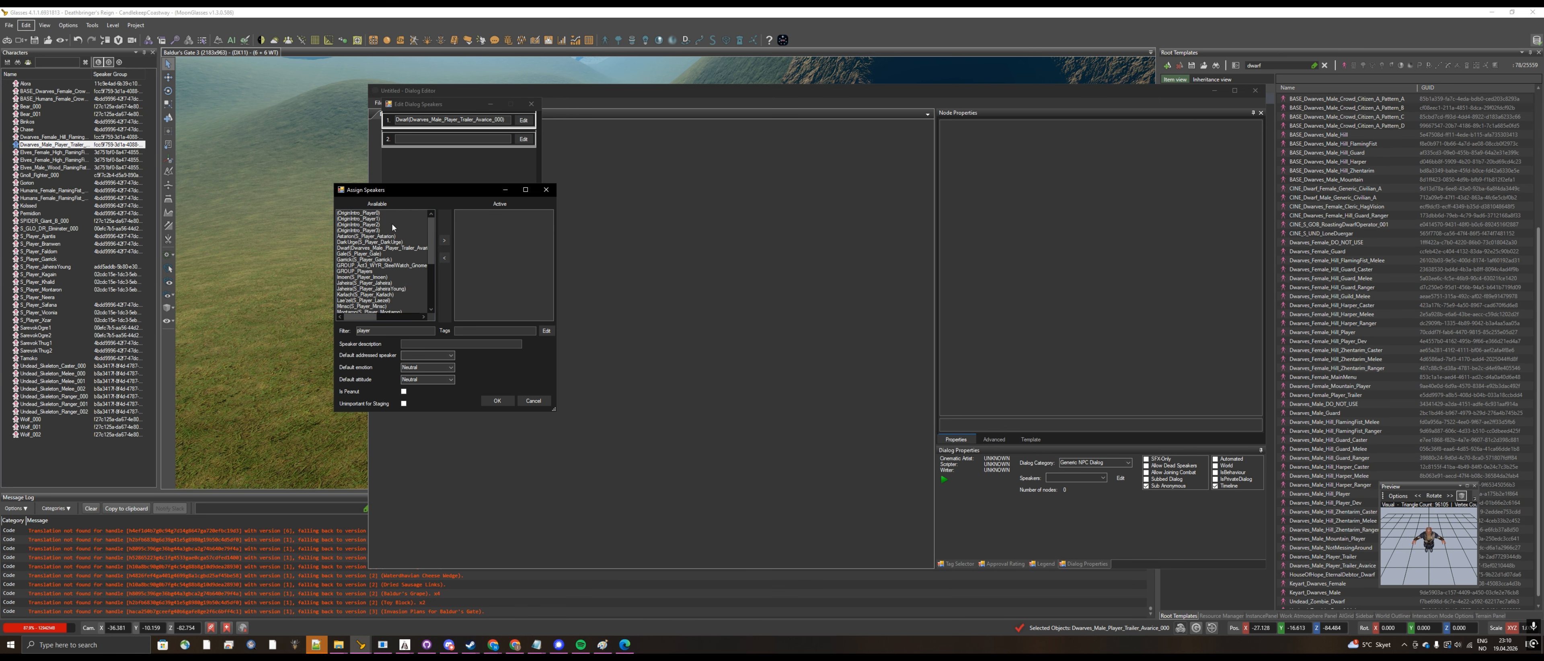
pyautogui.doubleClick(363, 272)
pyautogui.click(497, 400)
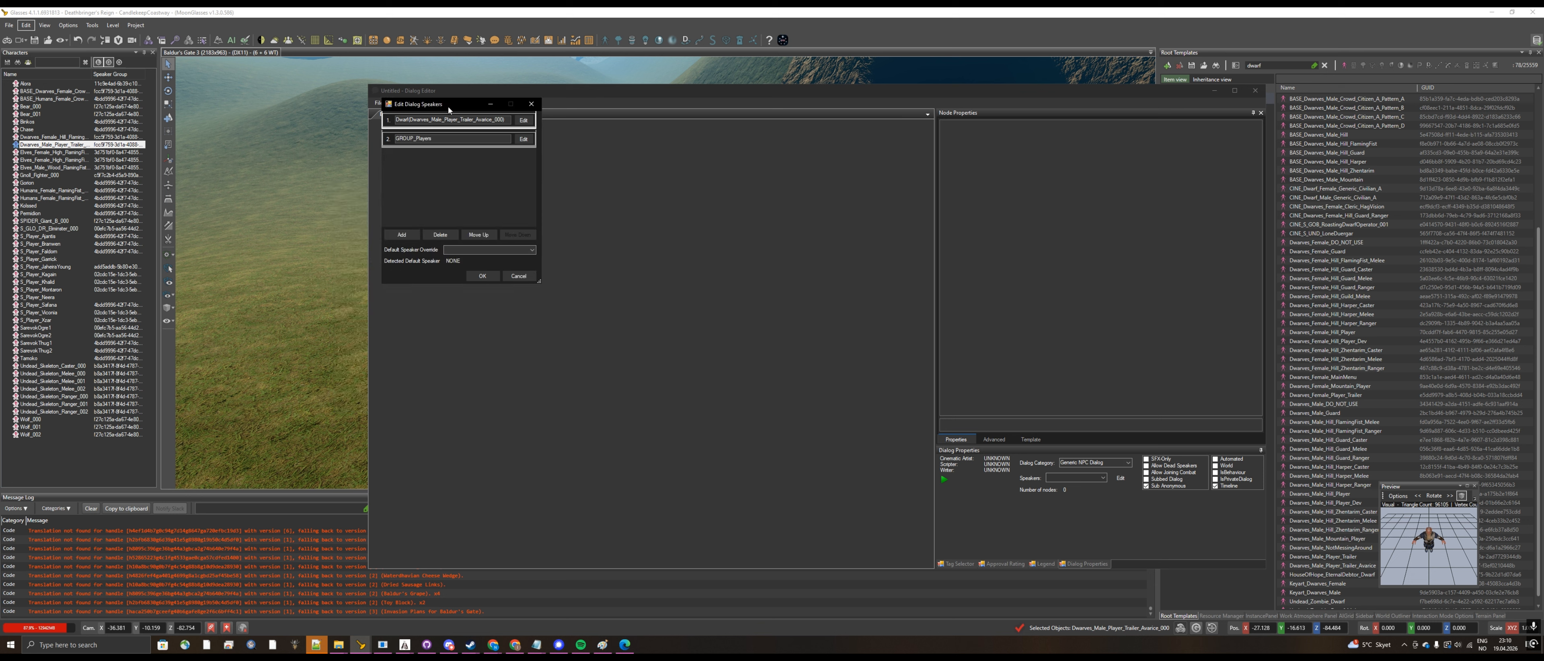
pyautogui.click(482, 276)
# Step: Save the untitled dialog as Avarice_test in the mod's Story\Dialogs folder
pyautogui.click(378, 103)
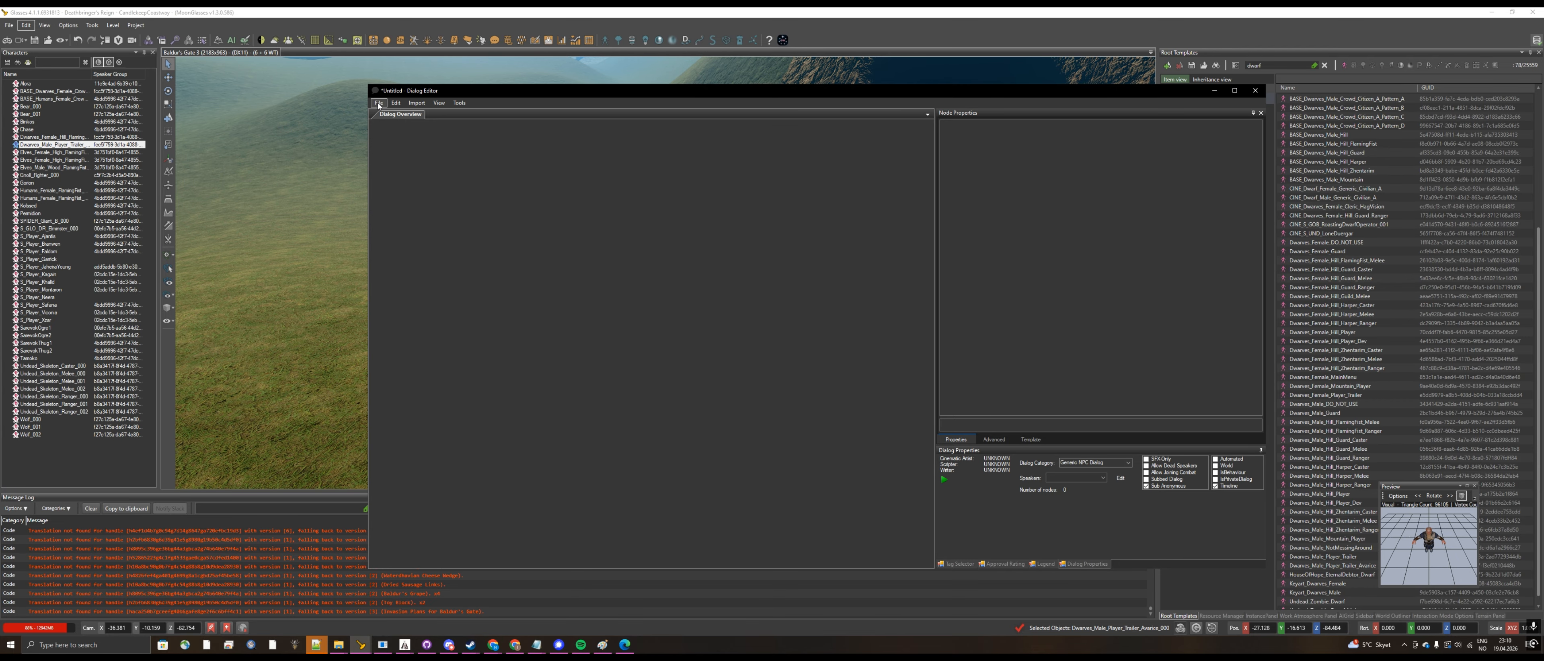
pyautogui.moveTo(411, 142)
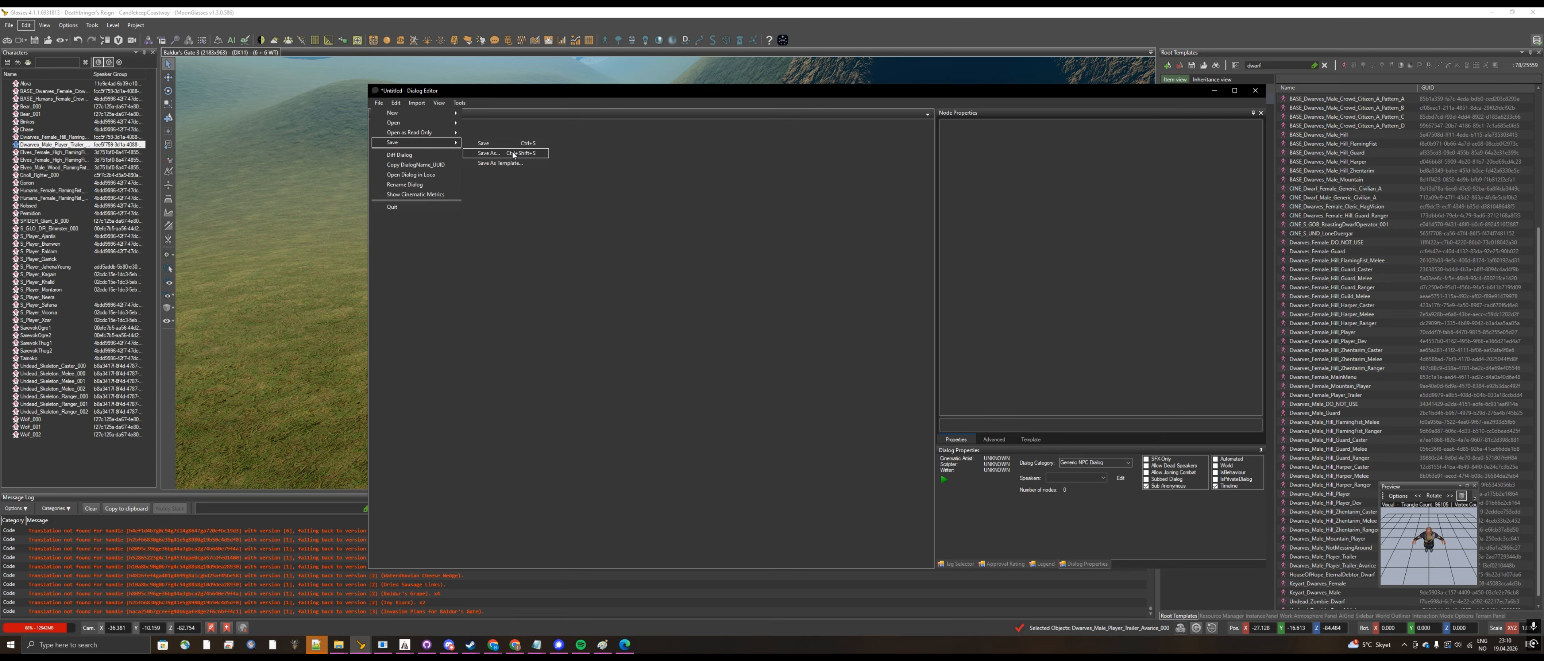
pyautogui.click(512, 154)
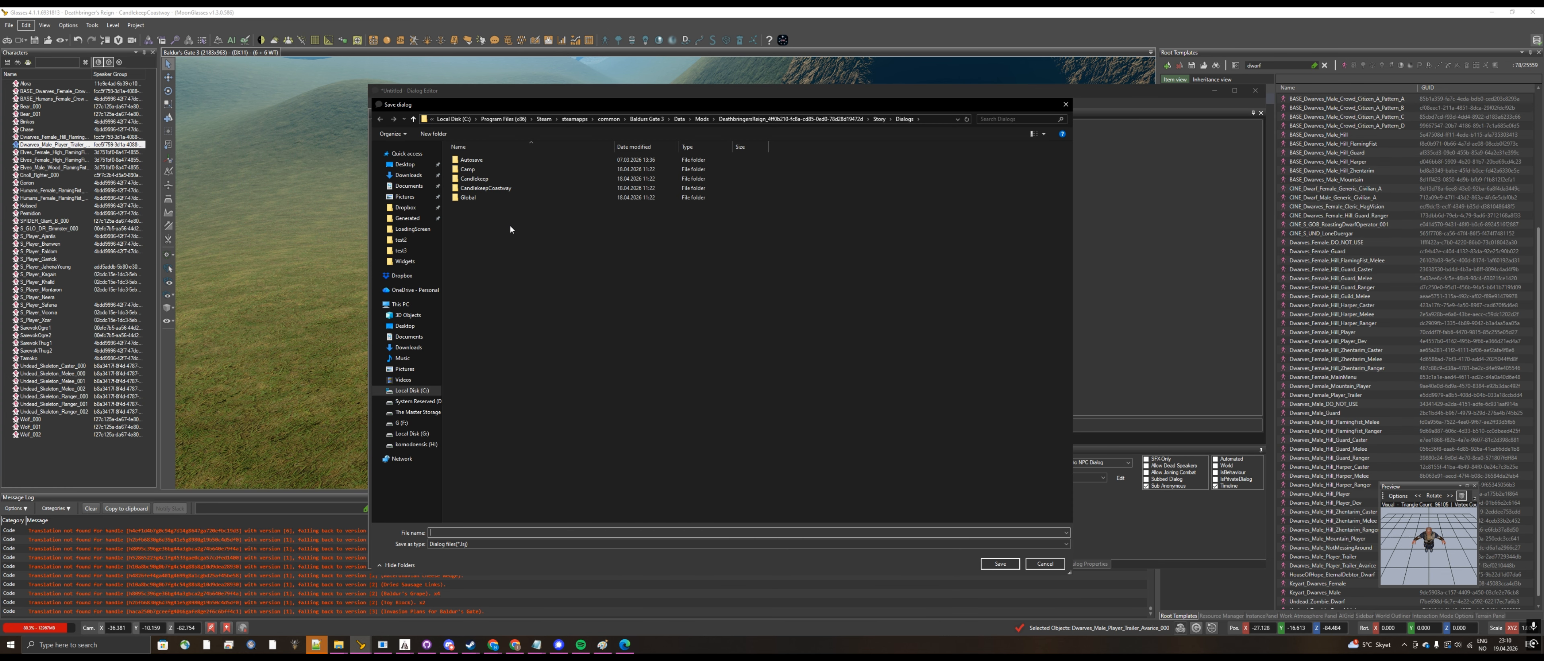
pyautogui.doubleClick(485, 188)
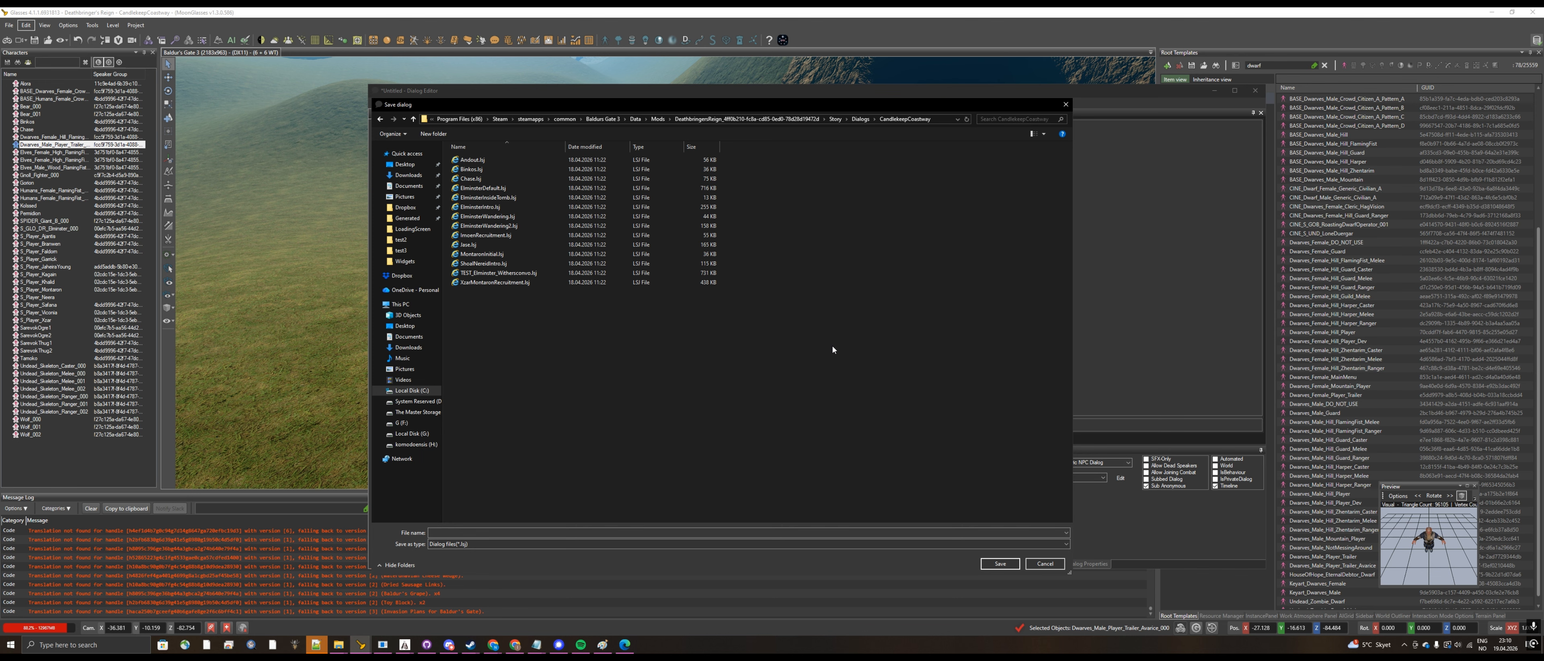
pyautogui.click(861, 118)
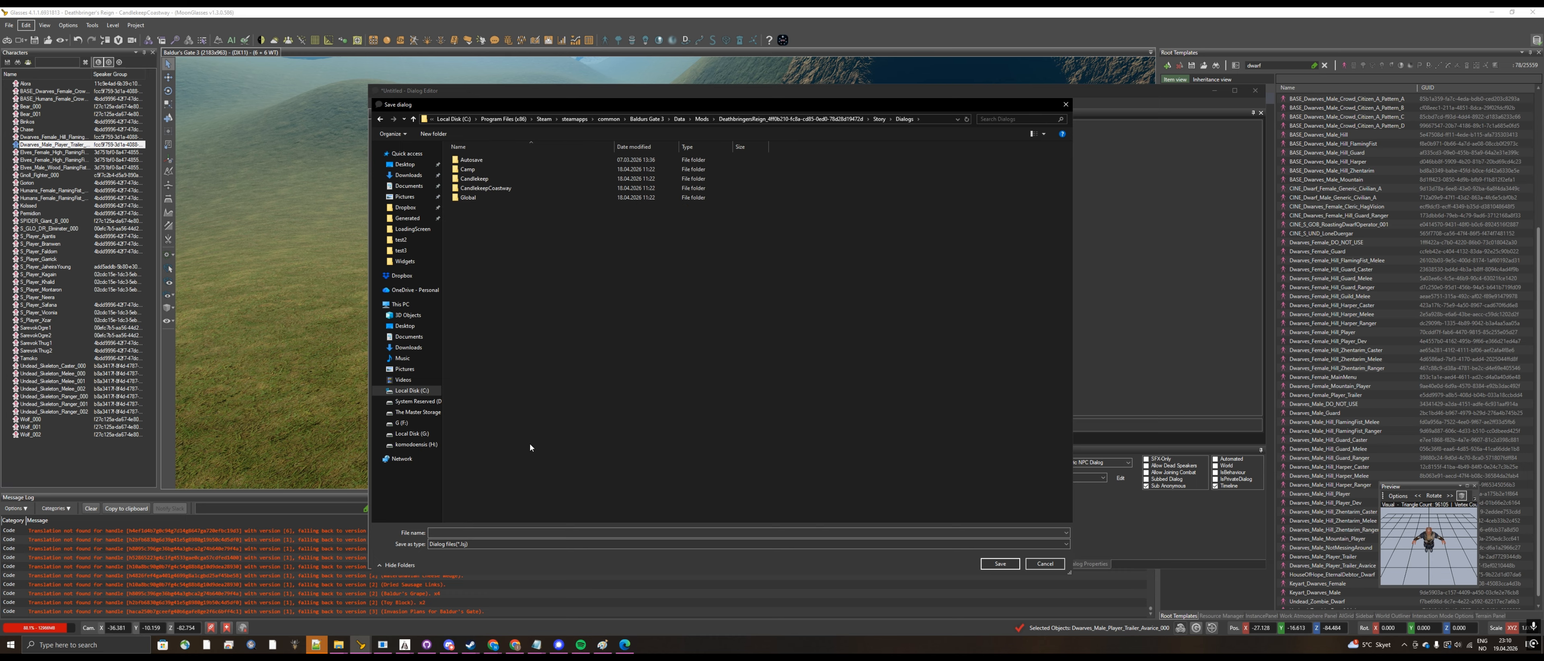
pyautogui.click(546, 530)
pyautogui.write('Avarice_test')
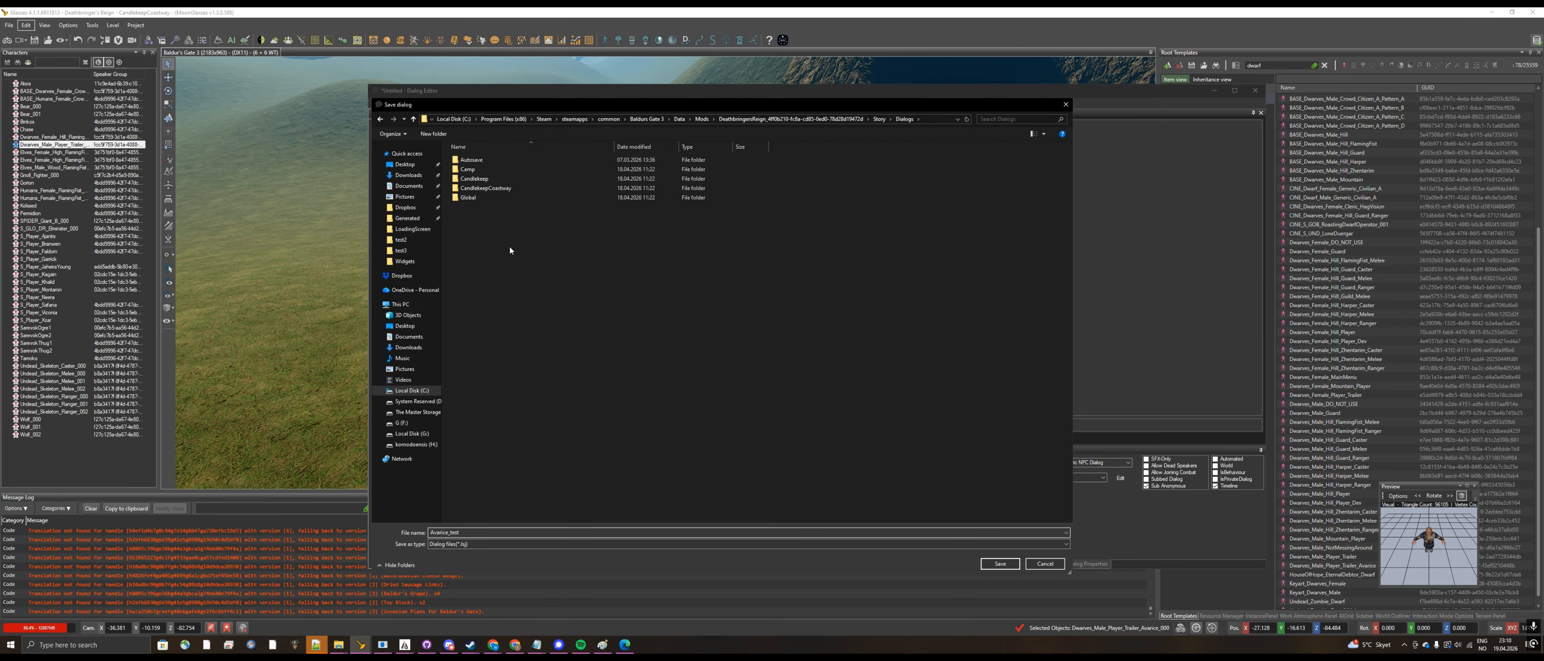
pyautogui.click(657, 362)
pyautogui.click(1005, 563)
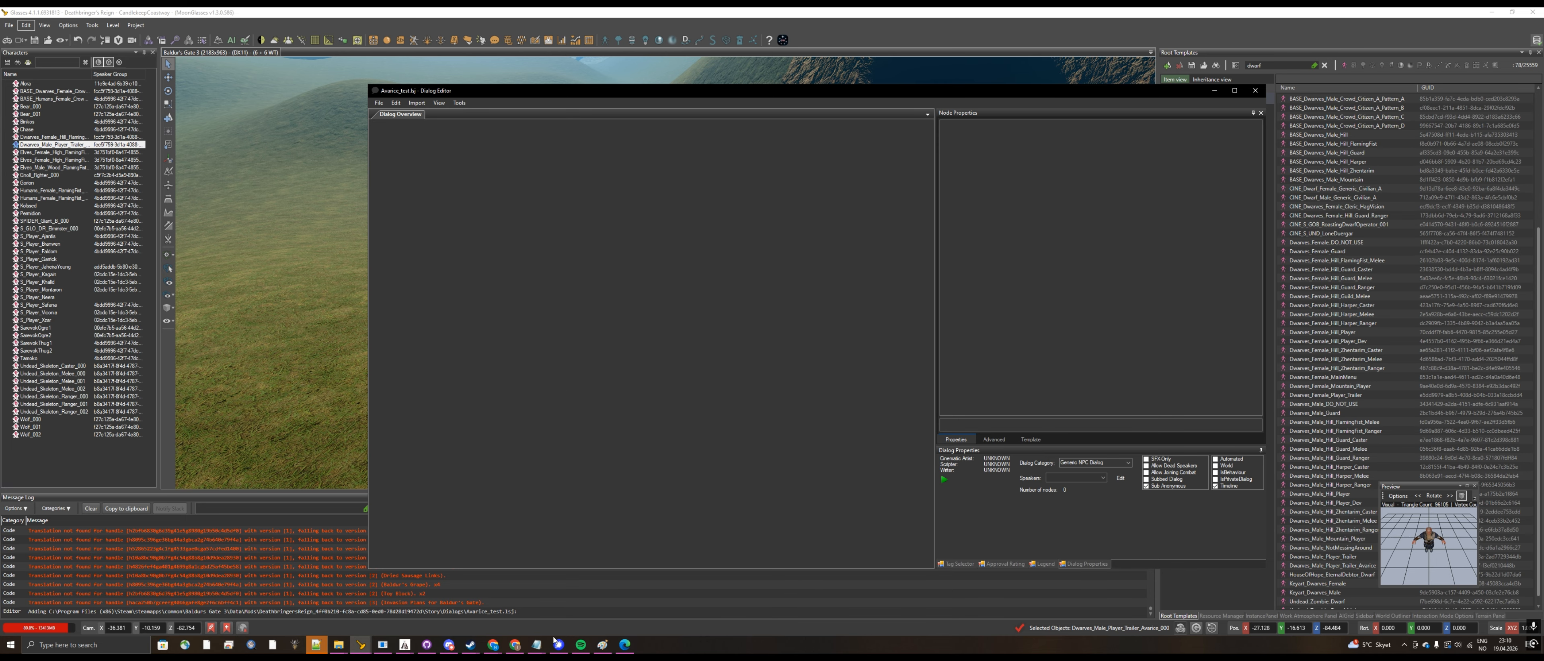
# Step: Arrange the Notepad script and the narrowed Dialog Editor side by side, and widen the dialog overview area
pyautogui.click(853, 610)
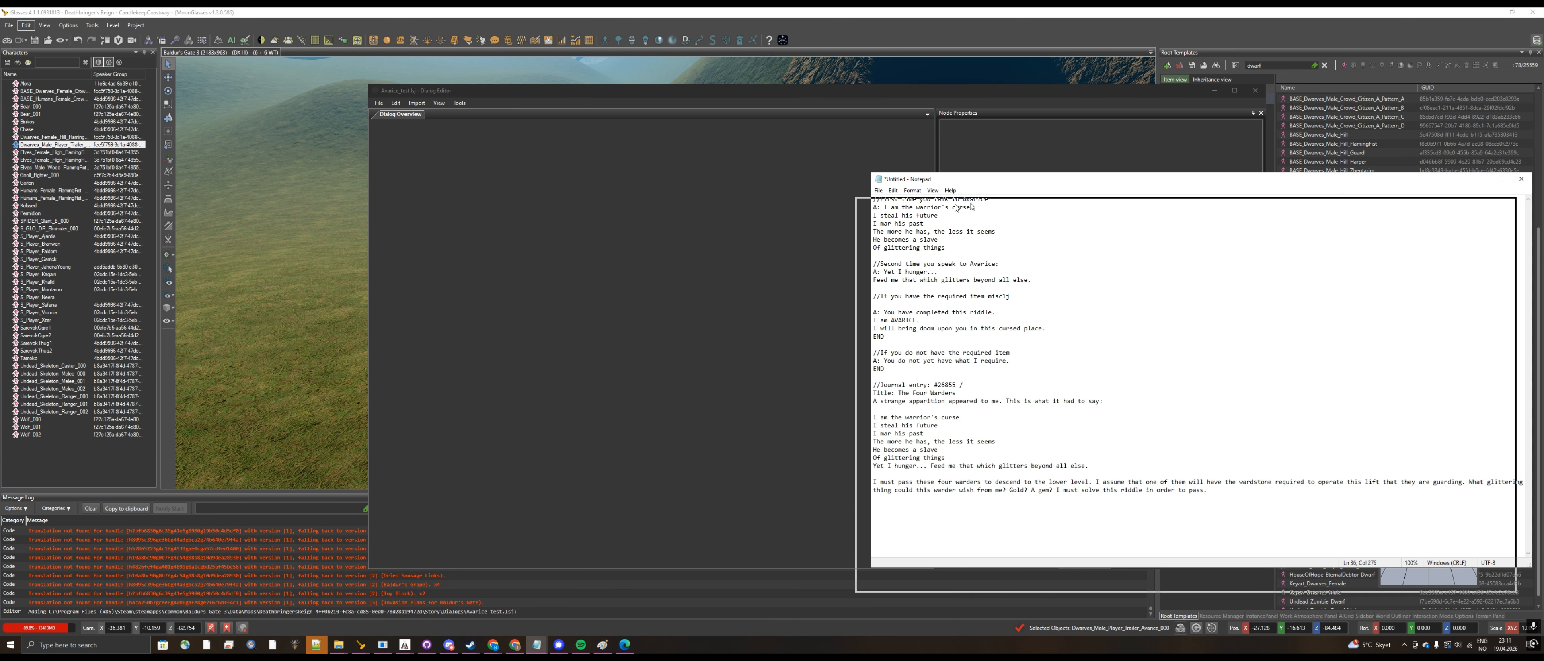
pyautogui.moveTo(972, 183); pyautogui.dragTo(1081, 188)
pyautogui.click(946, 92)
pyautogui.moveTo(947, 92); pyautogui.dragTo(839, 105)
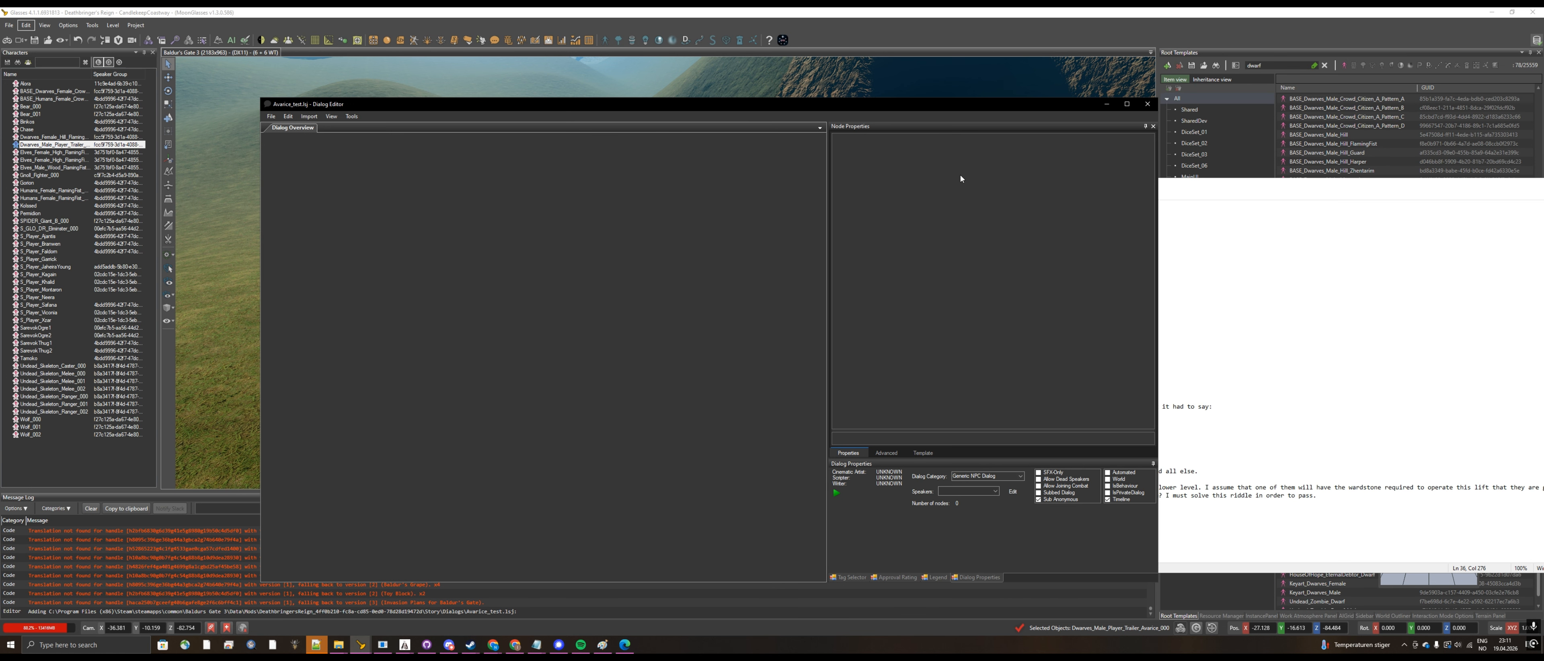
pyautogui.moveTo(1158, 314); pyautogui.dragTo(978, 289)
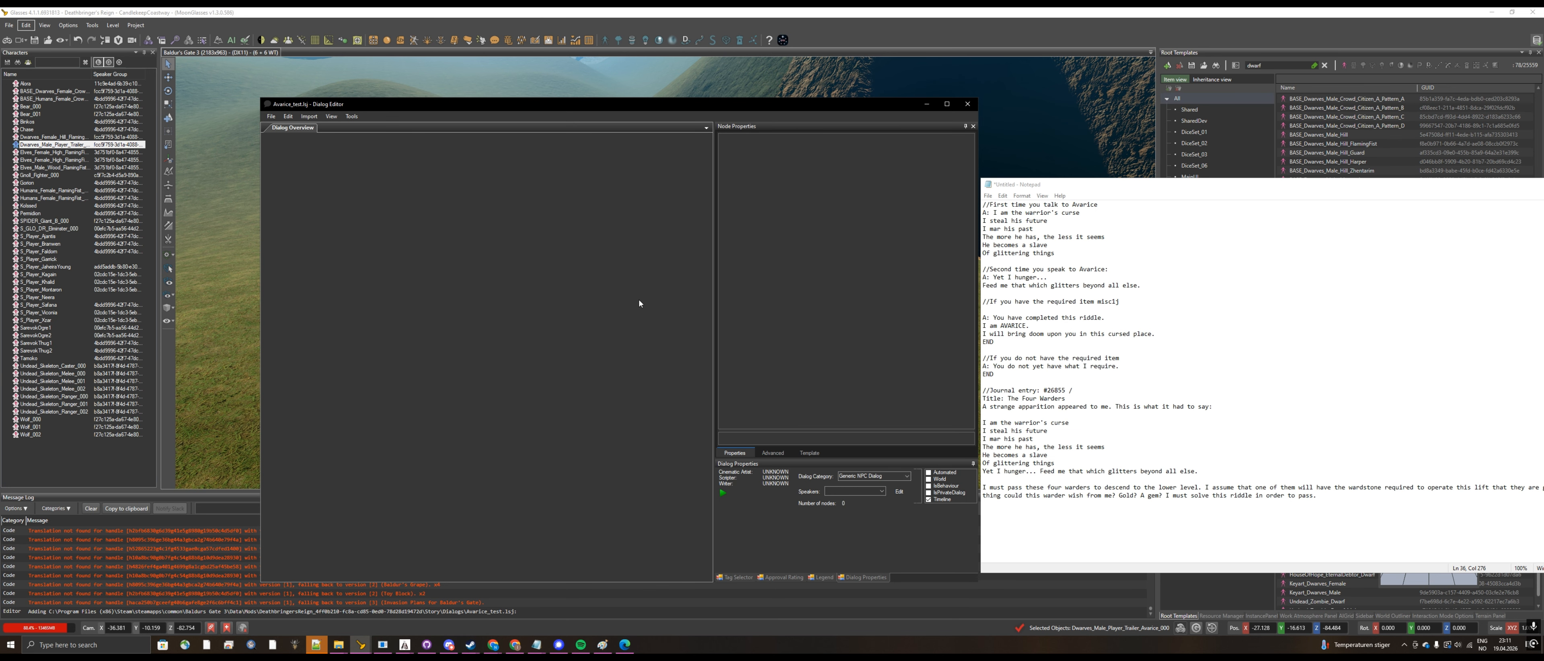
pyautogui.moveTo(715, 303); pyautogui.dragTo(767, 299)
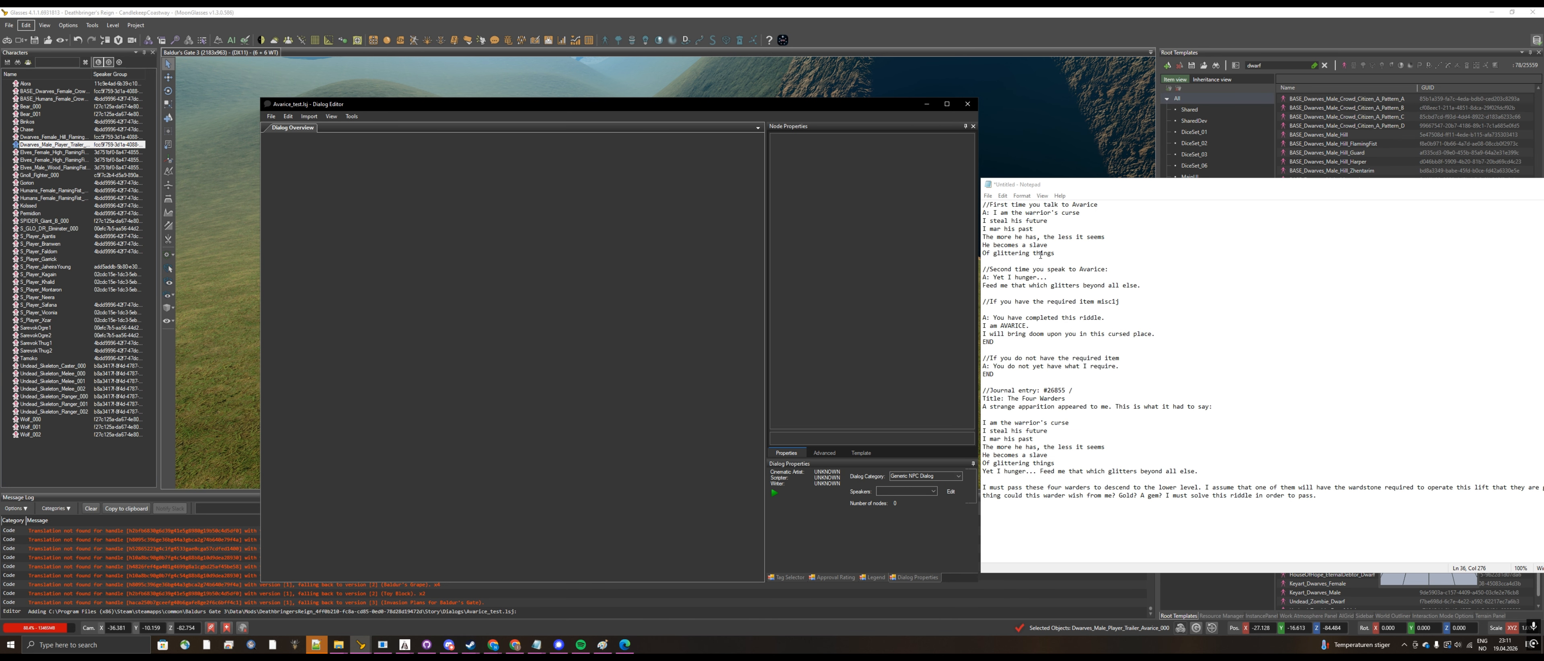
# Step: Add a Greeting node to the dialog overview and attach an Answer node to it
pyautogui.rightClick(347, 196)
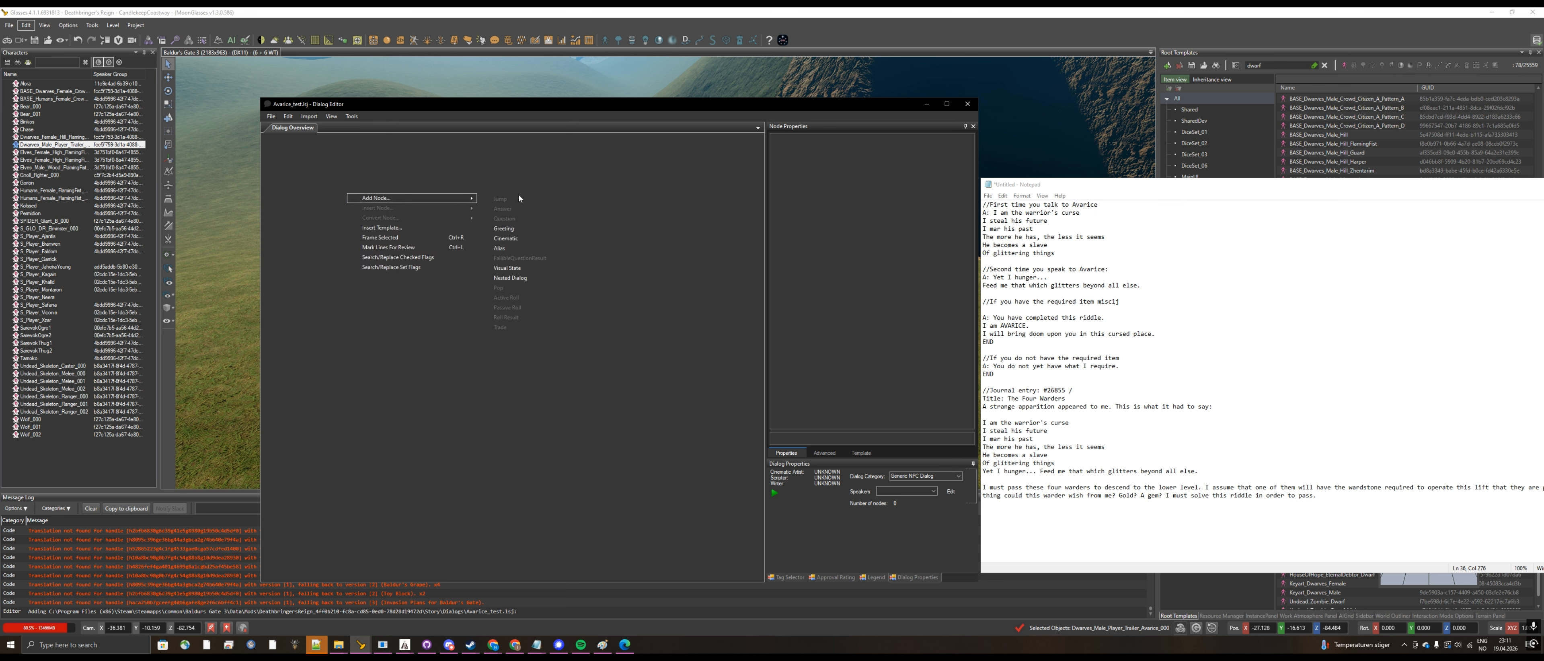
pyautogui.click(528, 232)
pyautogui.moveTo(670, 520); pyautogui.dragTo(414, 315)
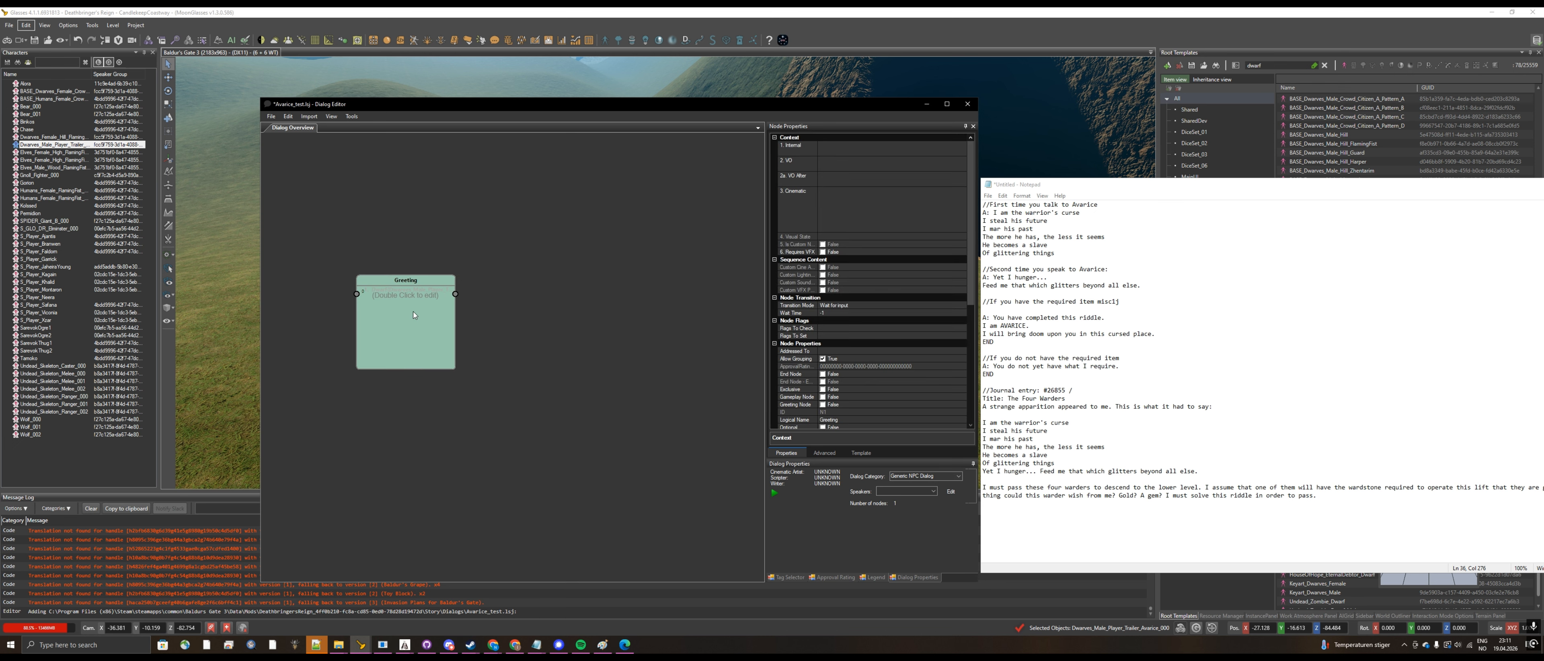
pyautogui.rightClick(438, 312)
pyautogui.moveTo(509, 313)
pyautogui.click(616, 328)
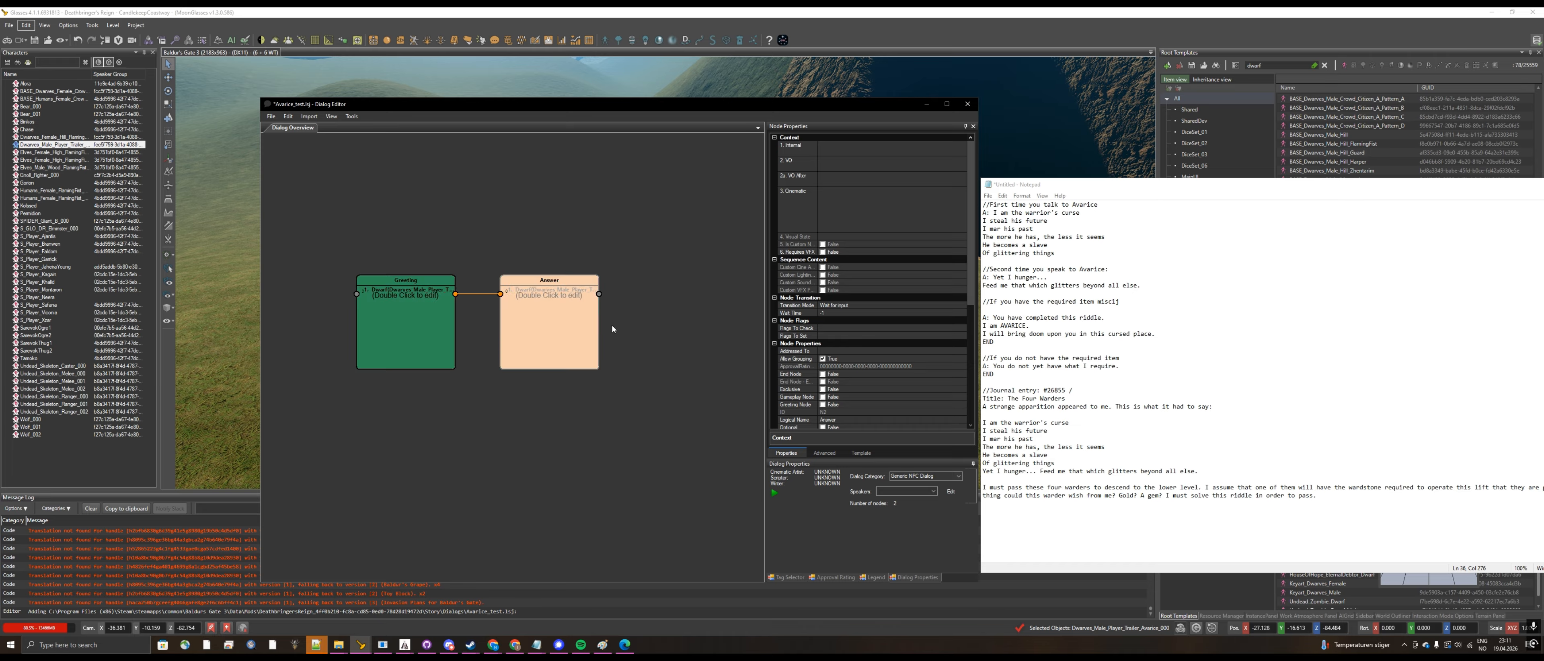
# Step: Remove the link between the Greeting and Answer nodes, and make four copies of the Answer node
pyautogui.click(479, 294)
pyautogui.press('Delete')
pyautogui.click(561, 328)
pyautogui.click(612, 389)
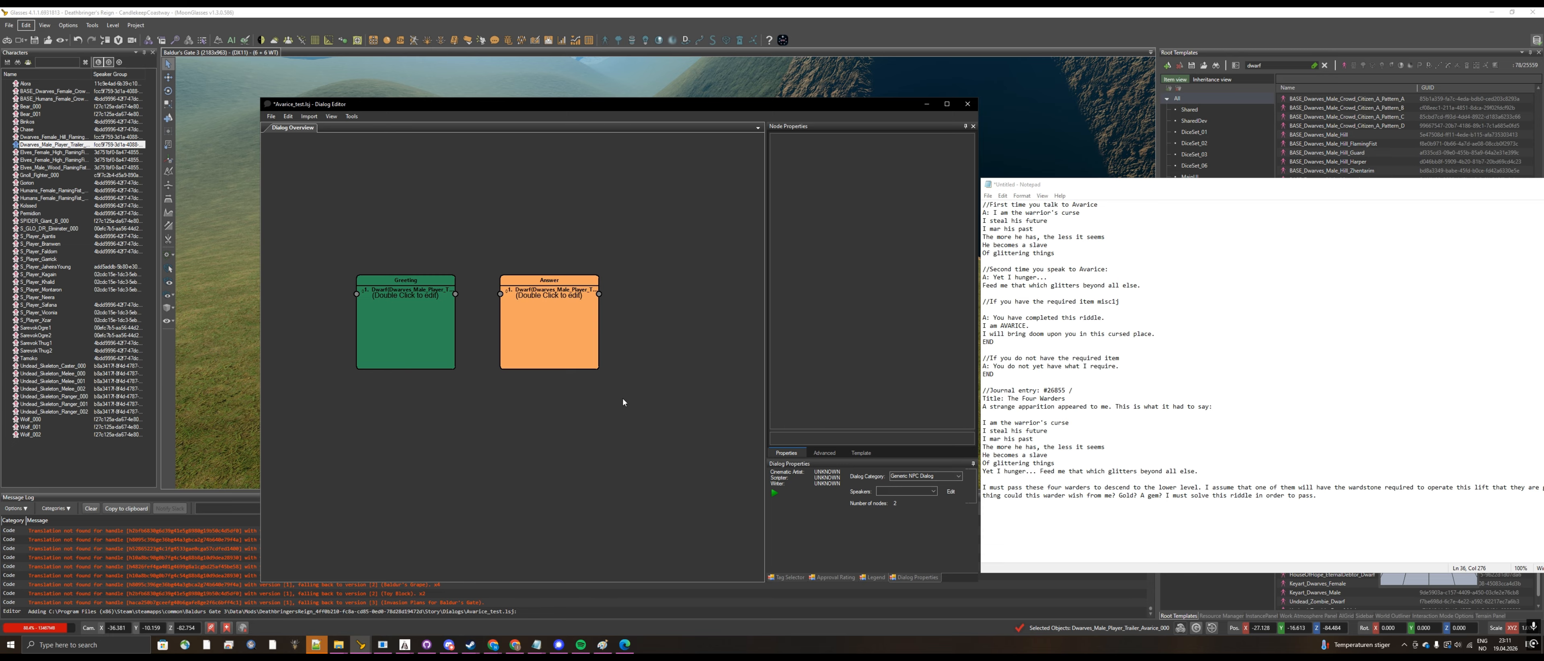
pyautogui.hotkey('ctrl', 'v')
pyautogui.hotkey('ctrl', 'v')
pyautogui.hotkey('ctrl', 'v')
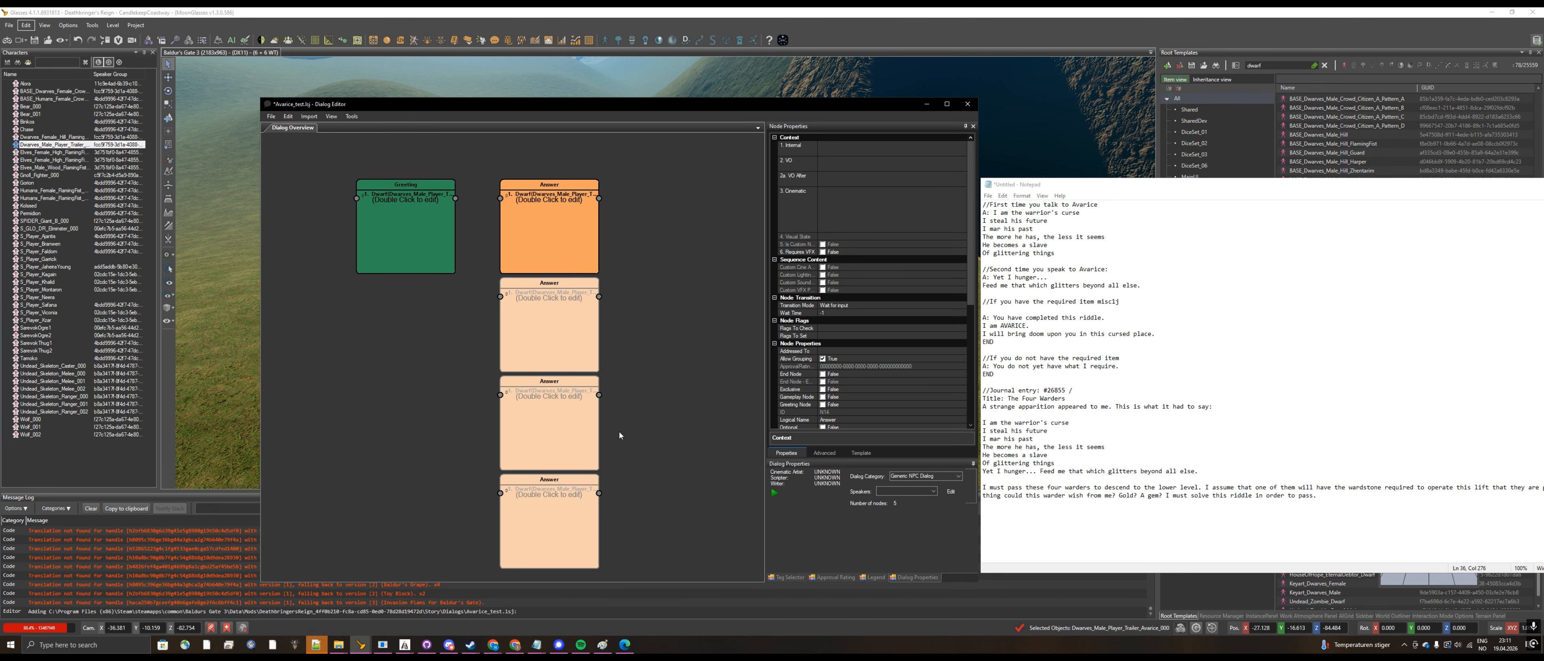
pyautogui.moveTo(994, 212); pyautogui.dragTo(1096, 217)
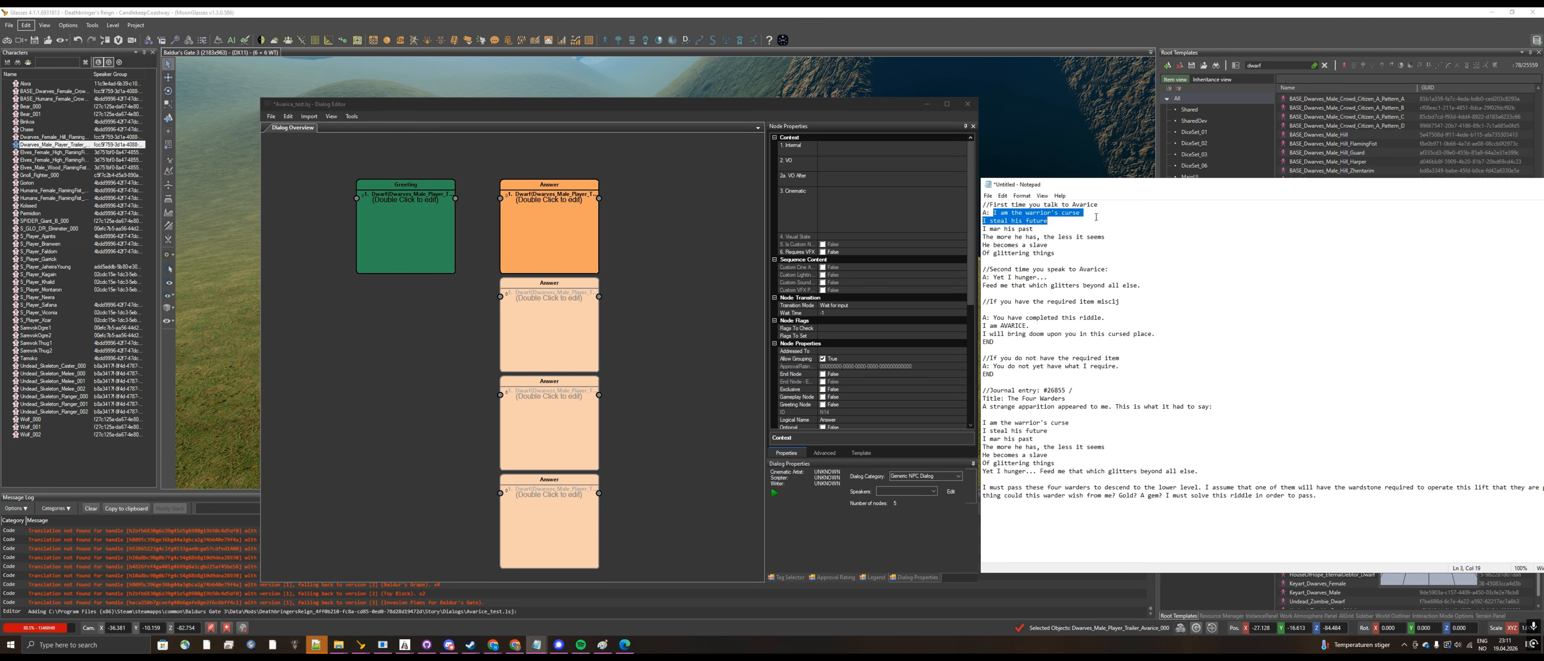
pyautogui.click(1018, 221)
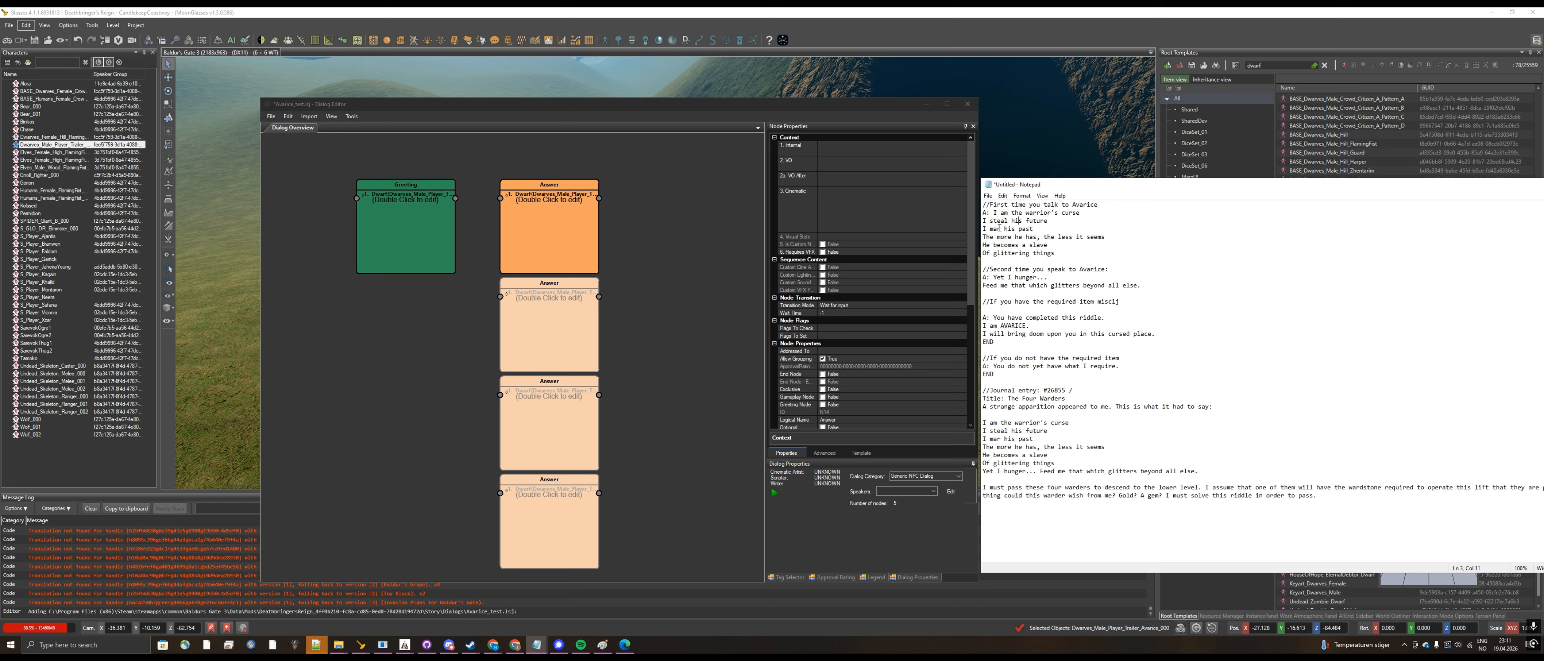
pyautogui.click(657, 366)
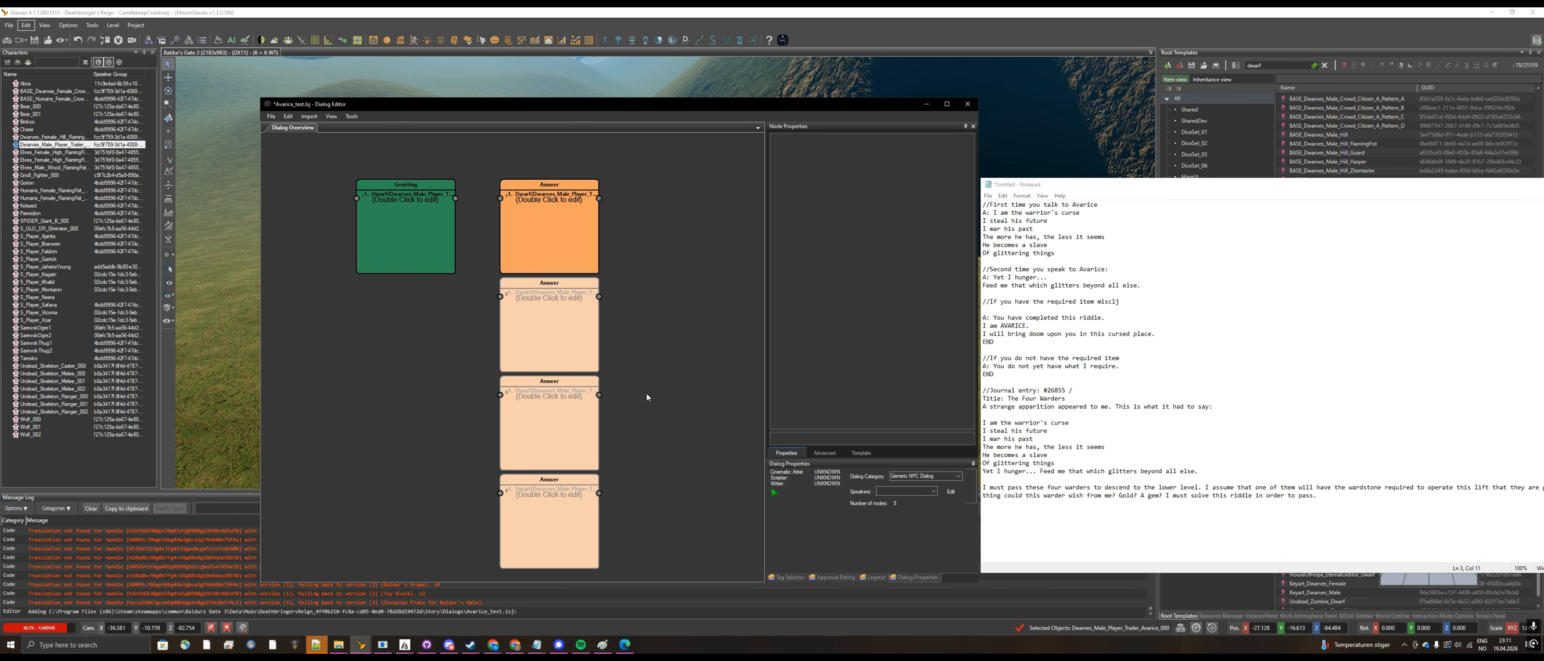
pyautogui.scroll(-3, 644, 393)
pyautogui.hotkey('ctrl', 'v')
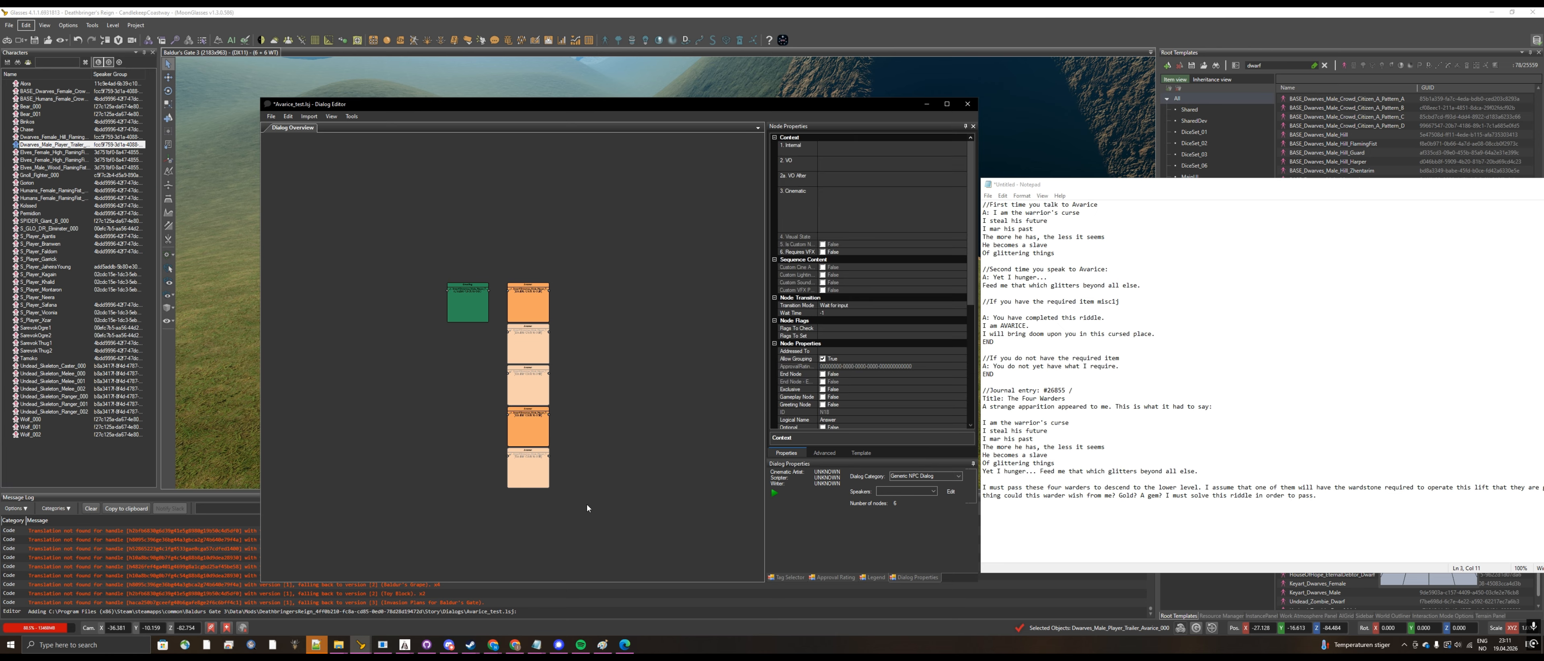
# Step: Lay out the five Answer nodes in one horizontal row after the Greeting node
pyautogui.moveTo(591, 513); pyautogui.dragTo(649, 305)
pyautogui.click(620, 367)
pyautogui.moveTo(588, 387); pyautogui.dragTo(709, 305)
pyautogui.click(588, 440)
pyautogui.moveTo(587, 440); pyautogui.dragTo(771, 317)
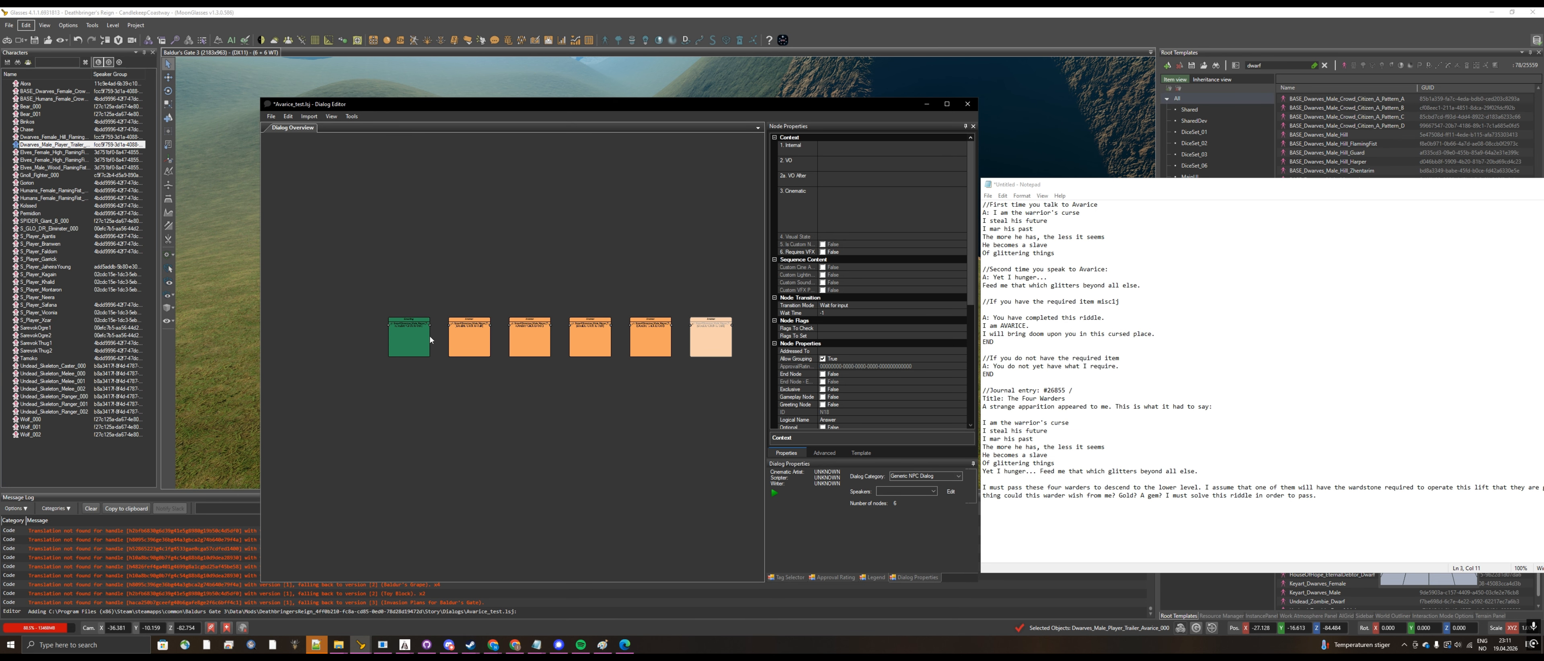
# Step: Connect the Greeting node and the Answer nodes one after another into a single chain
pyautogui.scroll(2, 414, 321)
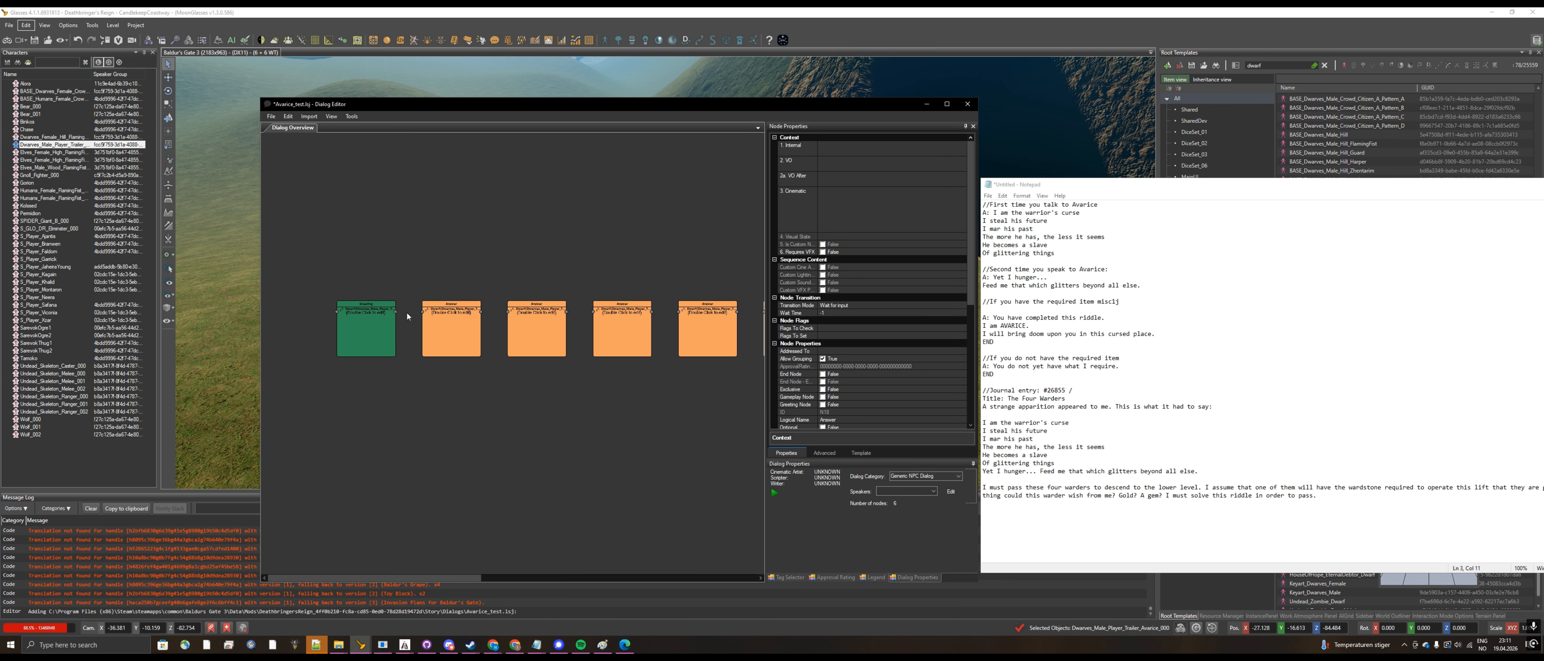
pyautogui.moveTo(396, 315); pyautogui.dragTo(508, 313)
pyautogui.moveTo(566, 312); pyautogui.dragTo(689, 314)
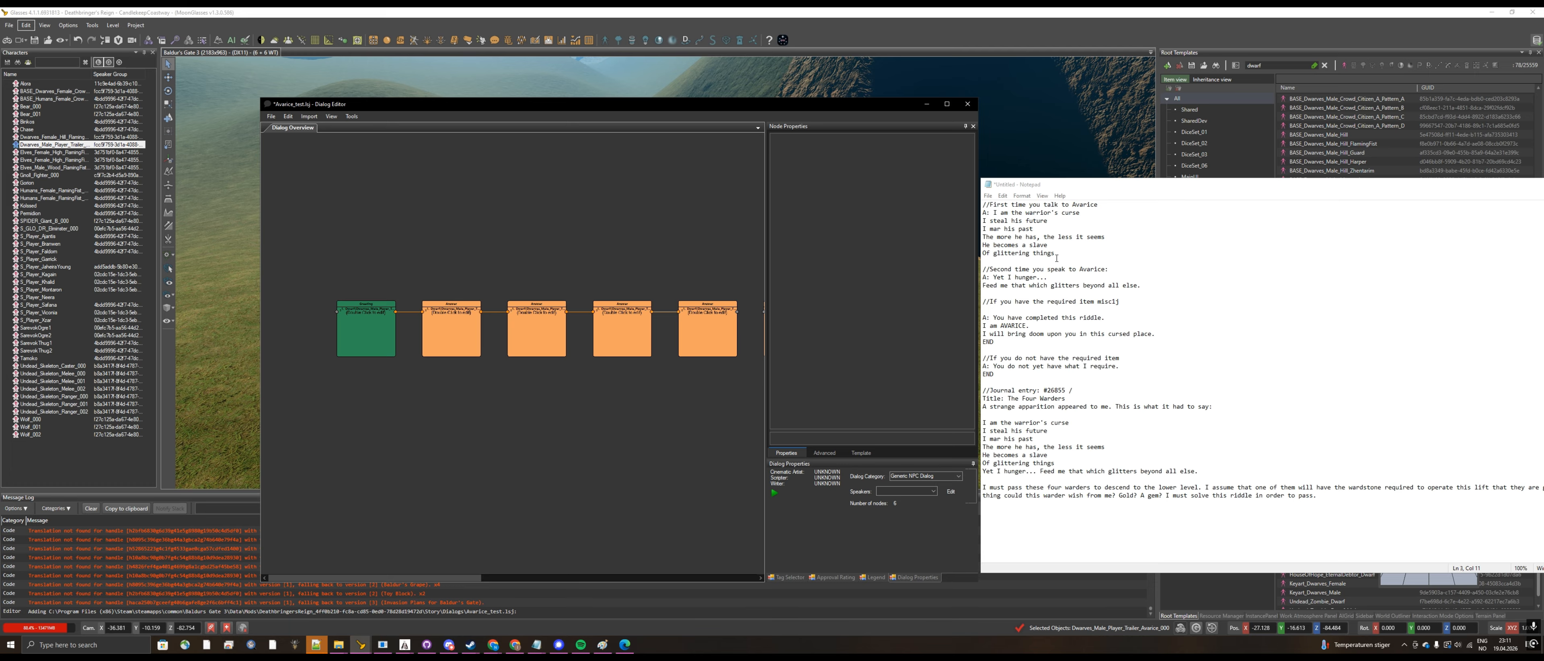
# Step: Add a second Greeting node below the first node chain
pyautogui.rightClick(402, 433)
pyautogui.moveTo(468, 437)
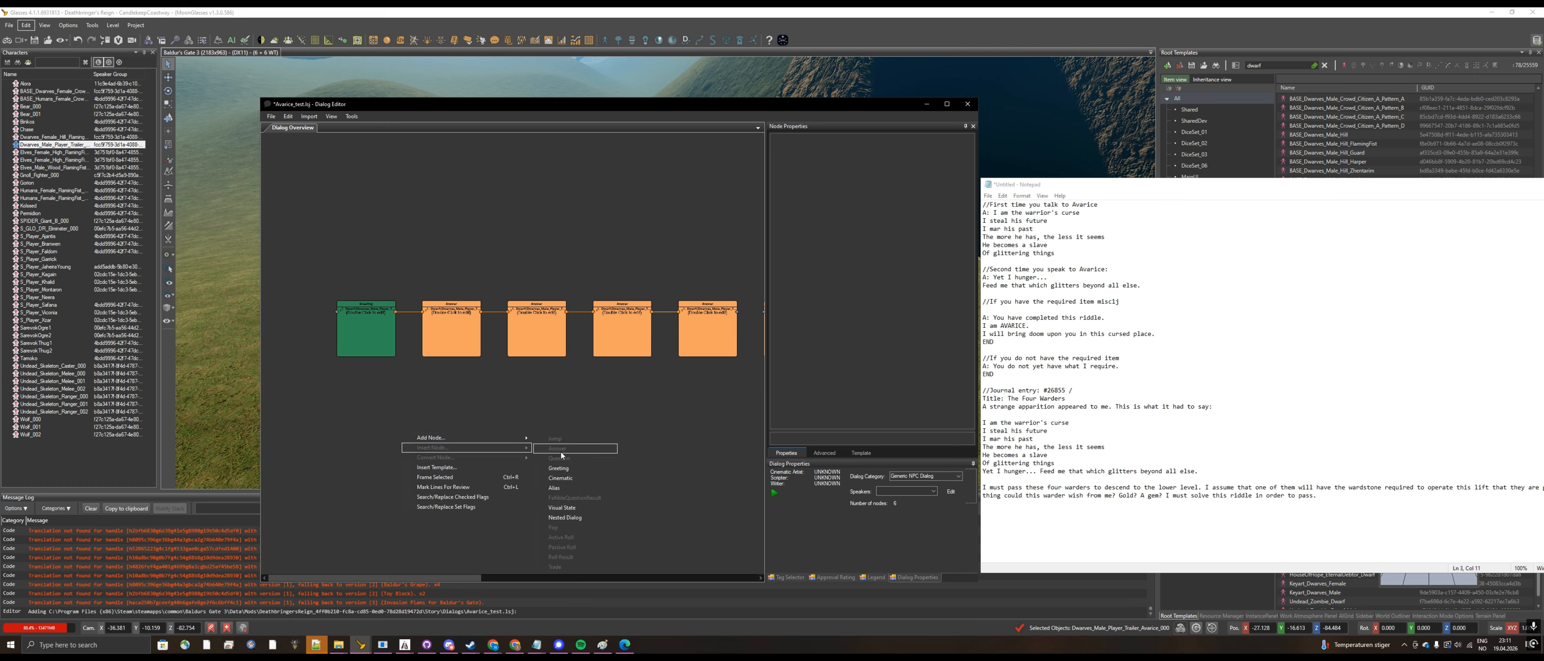
pyautogui.click(574, 469)
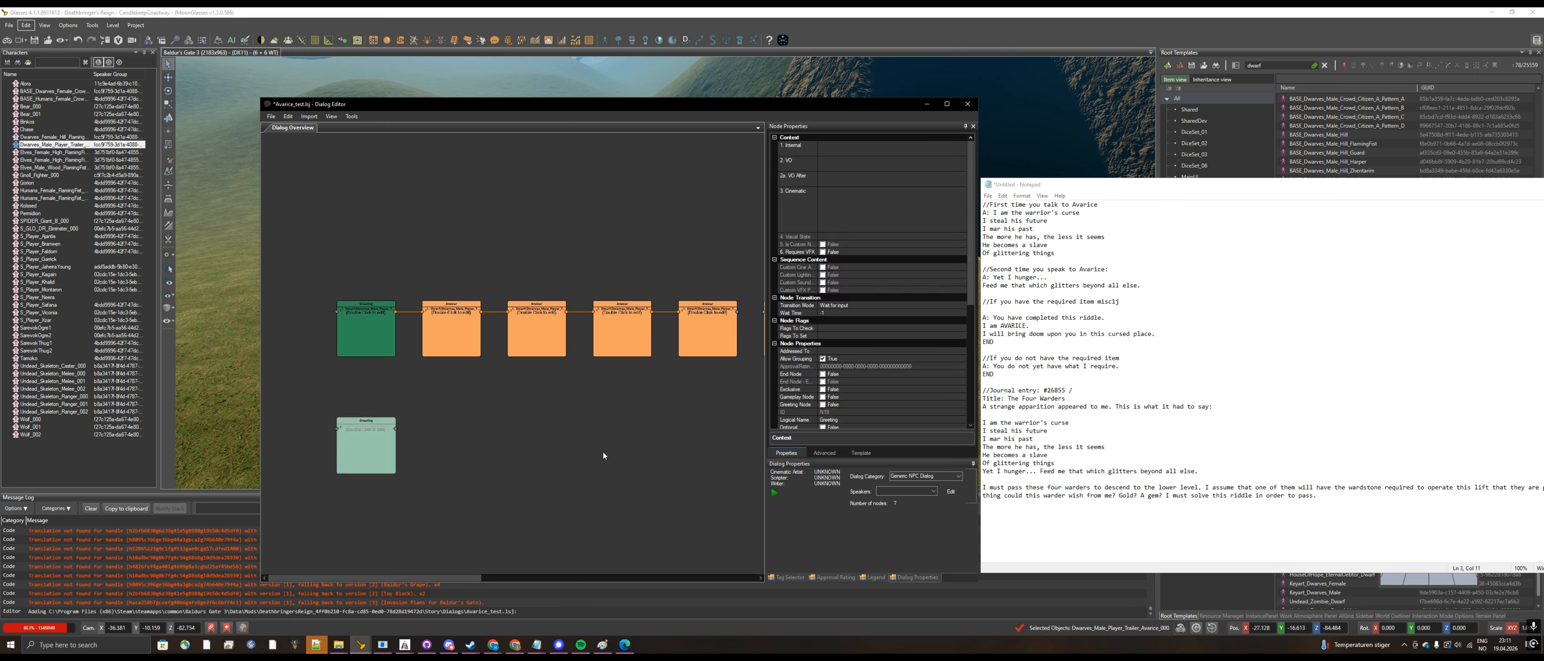
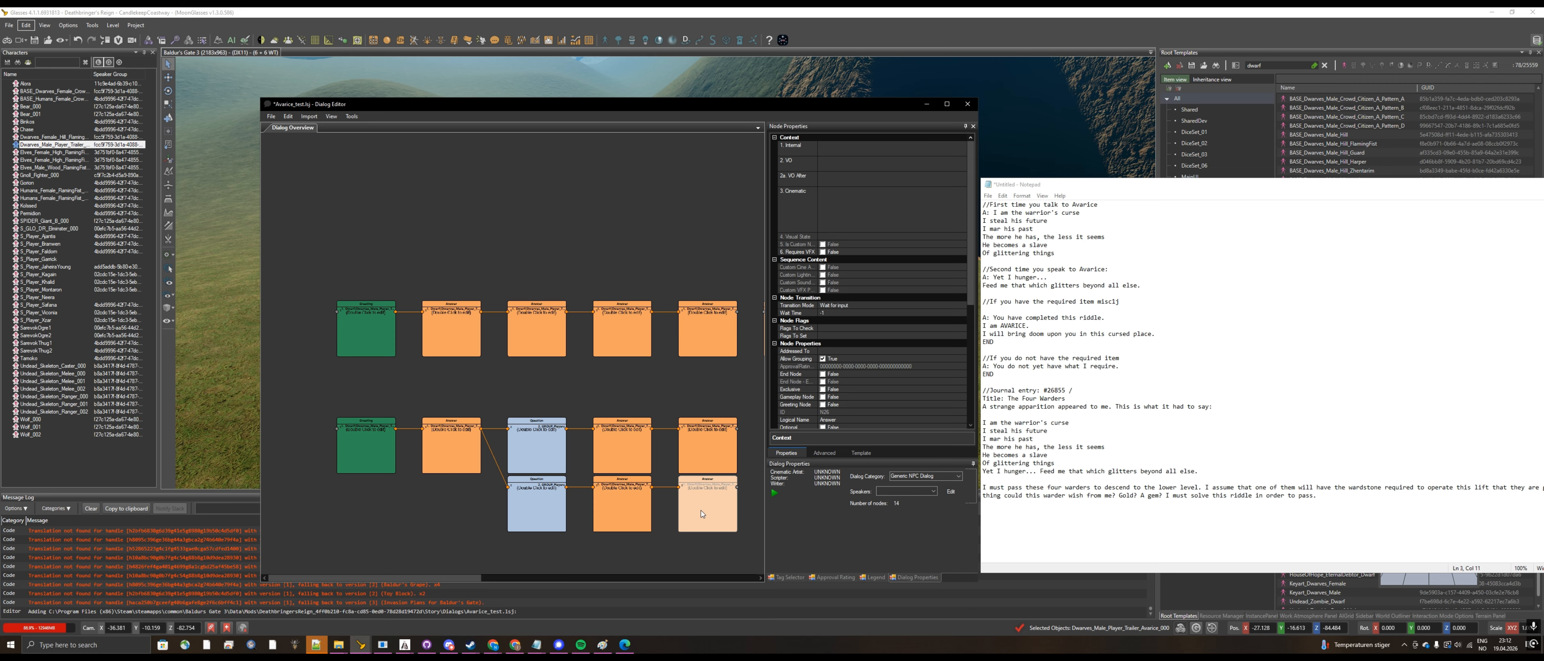
# Step: Delete the selected Answer node at the end of the lower branch in the second chain
pyautogui.press('Delete')
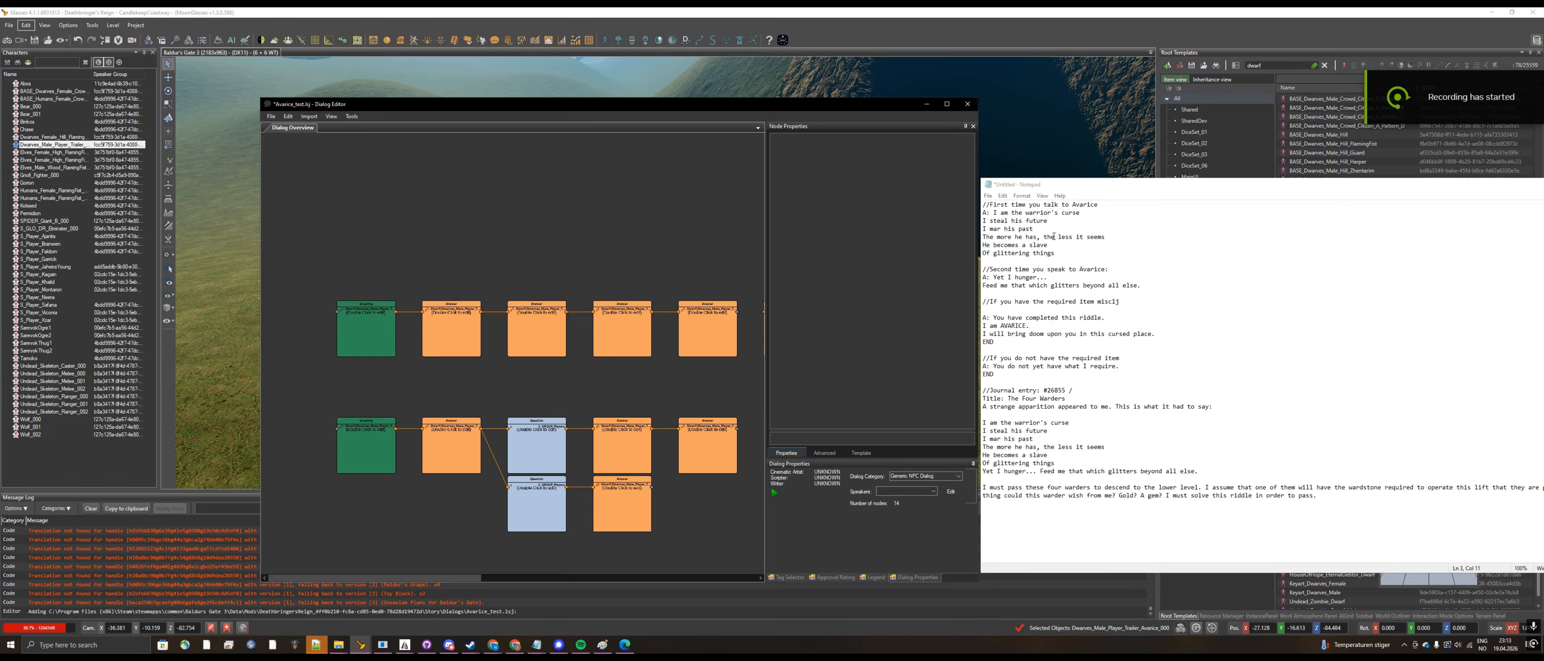
# Step: In the Notepad script, end each line of Avarice's first riddle with a period and copy all six lines
pyautogui.click(1054, 237)
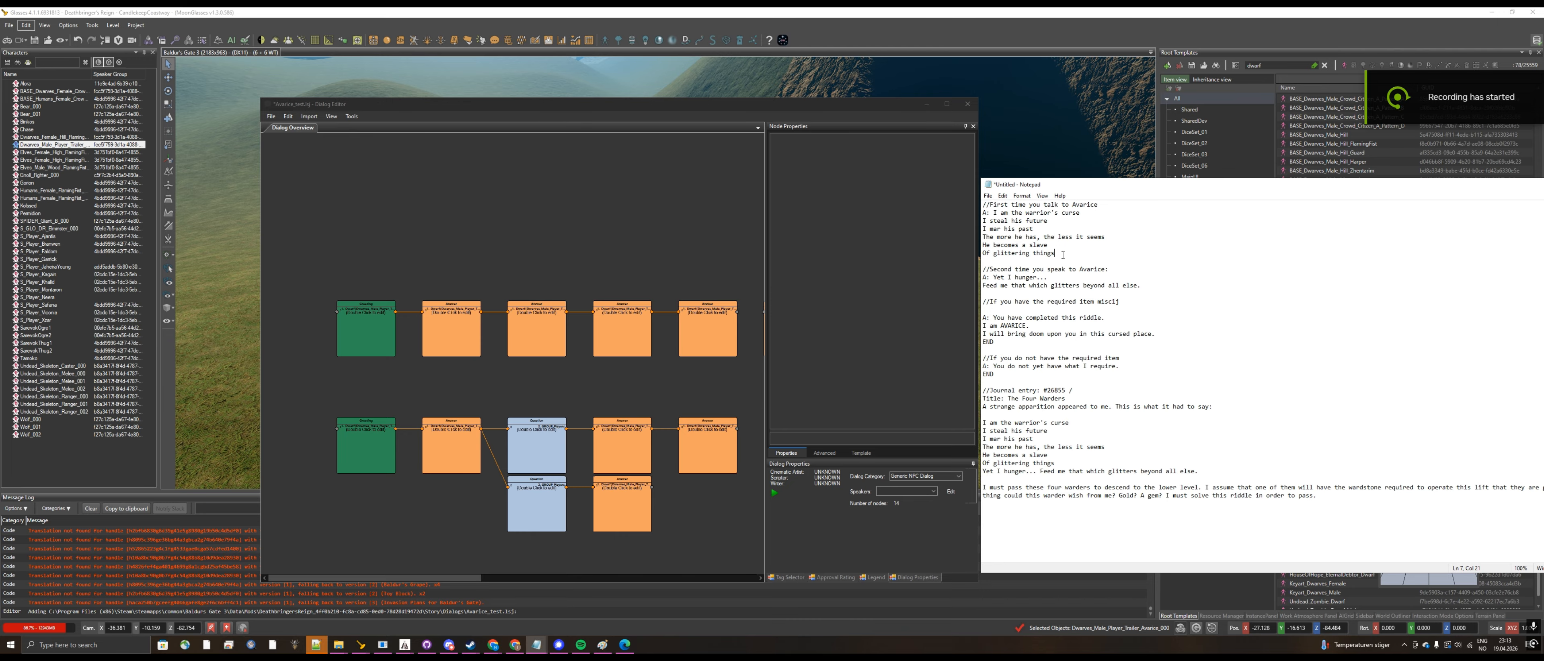
pyautogui.moveTo(1062, 252); pyautogui.dragTo(993, 211)
pyautogui.click(1086, 219)
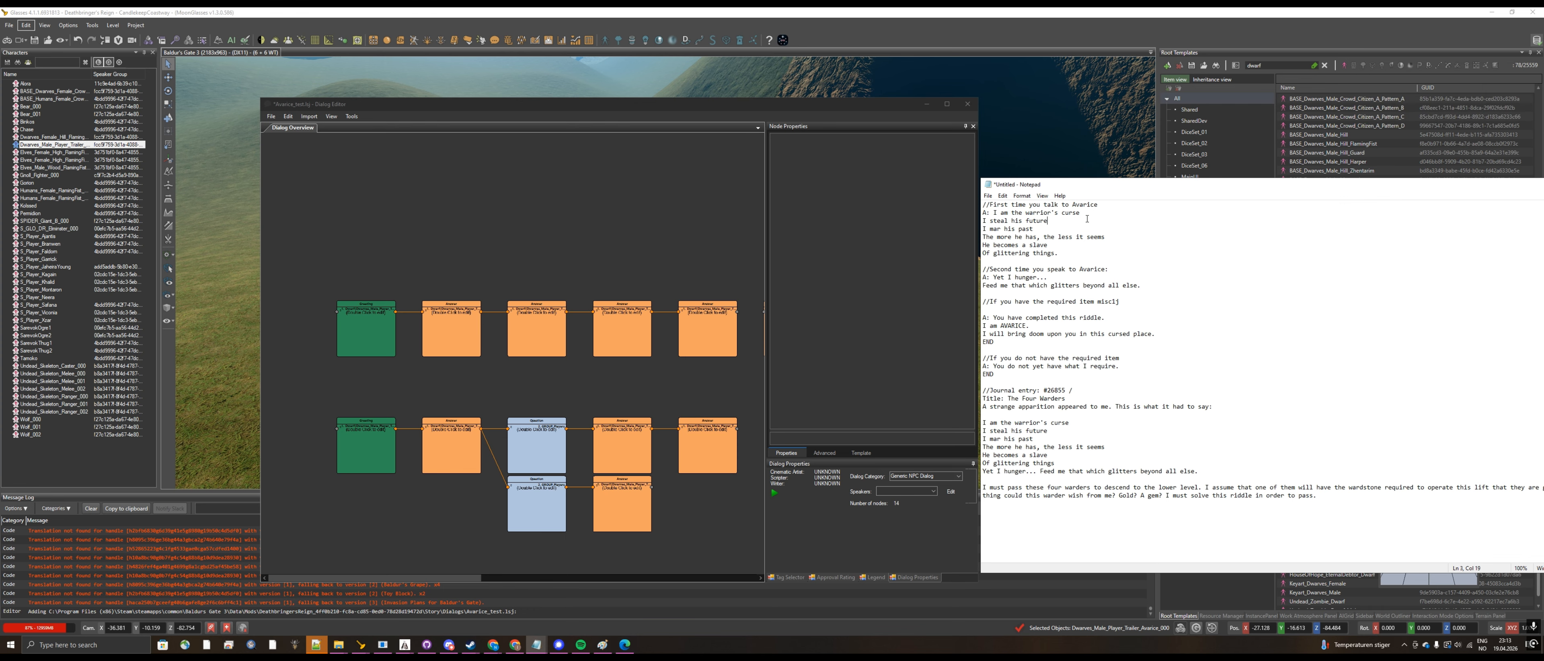
pyautogui.write('.')
pyautogui.moveTo(1060, 254); pyautogui.dragTo(995, 213)
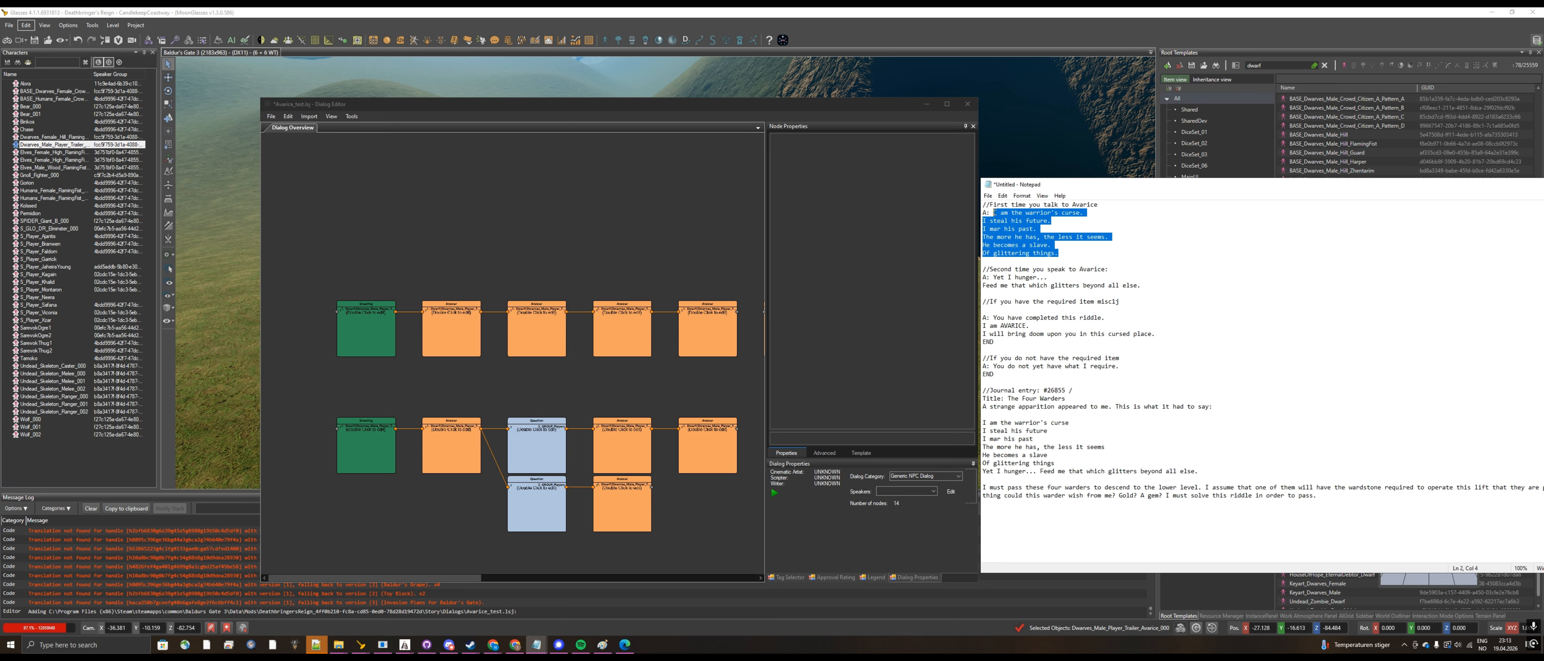
# Step: Set the upper Greeting node's text to "I am the warrior's curse." from the copied riddle
pyautogui.doubleClick(378, 333)
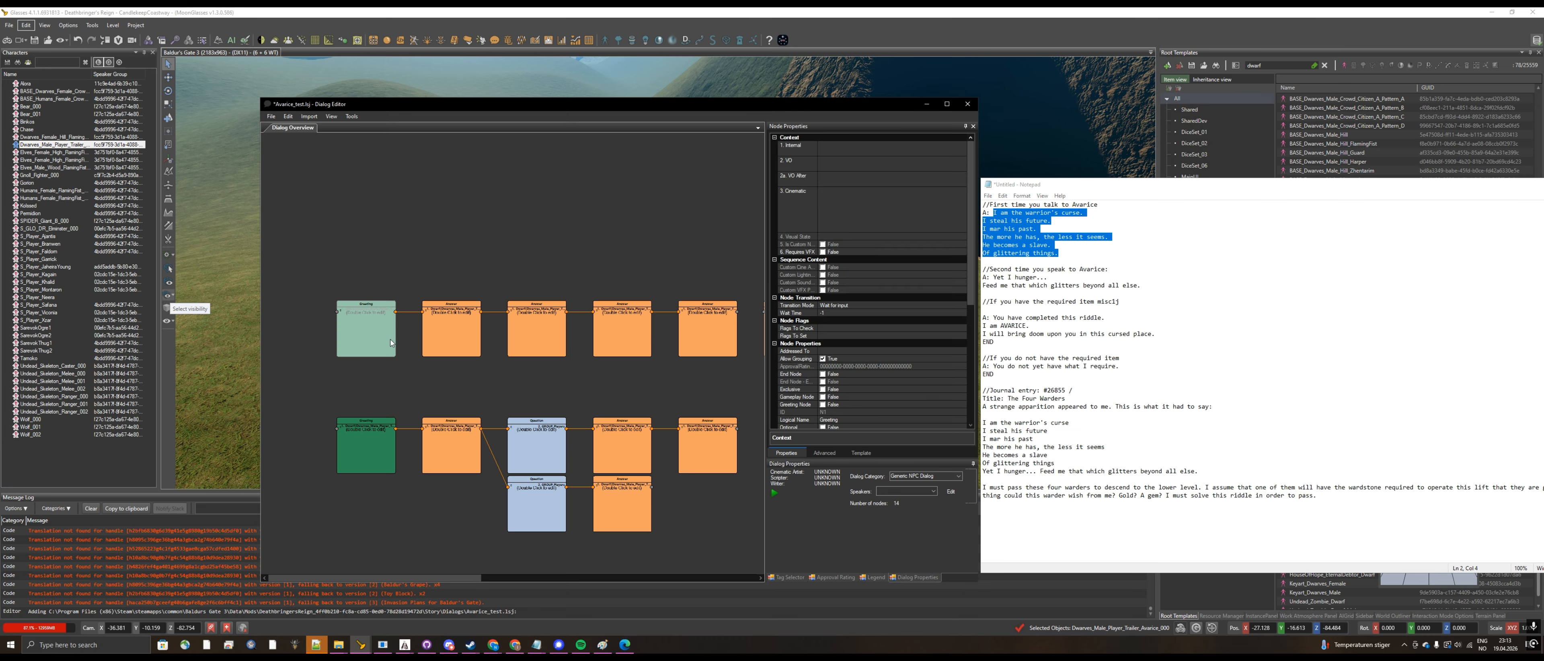
pyautogui.click(208, 265)
pyautogui.write("I am the warrior's curse. I steal his future. I mar his past. The more he has, the less it seems. He becomes a slave. Of glittering things.")
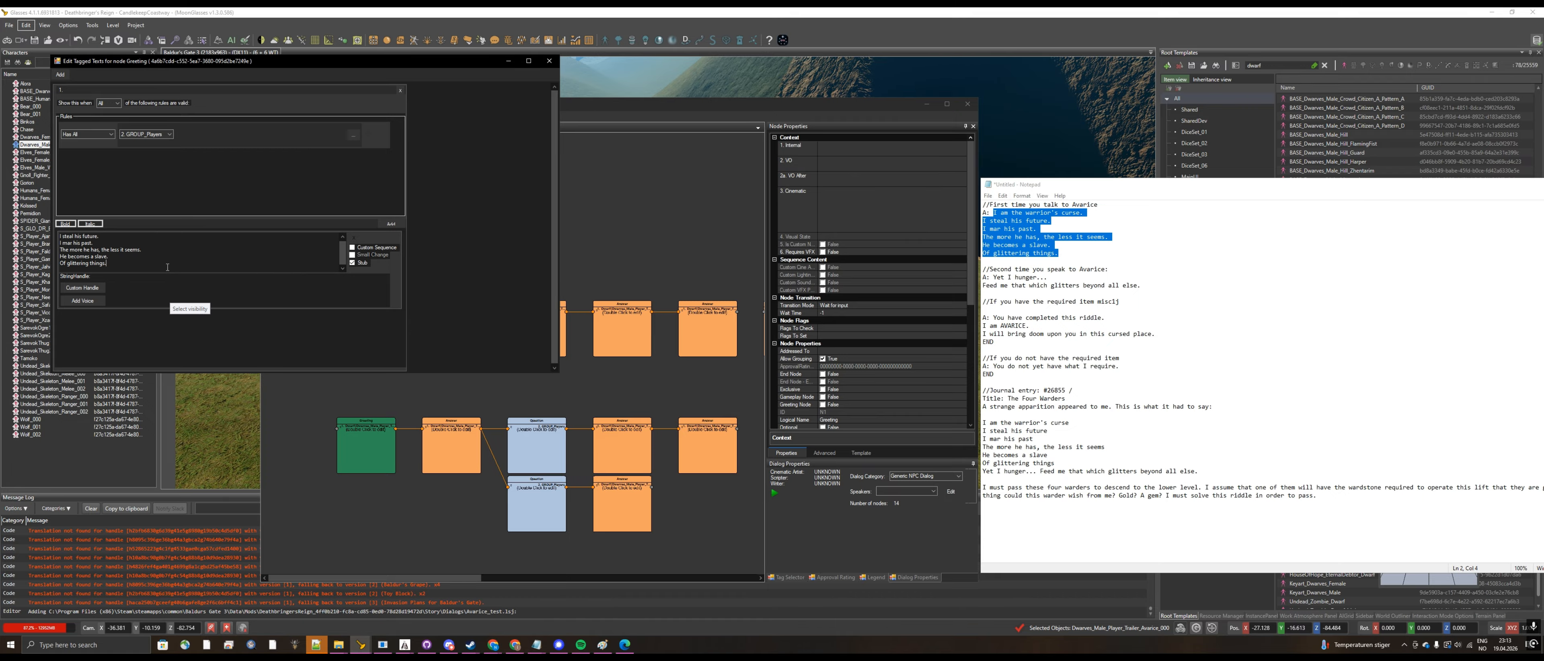
pyautogui.moveTo(167, 267); pyautogui.dragTo(52, 244)
pyautogui.press('BackSpace')
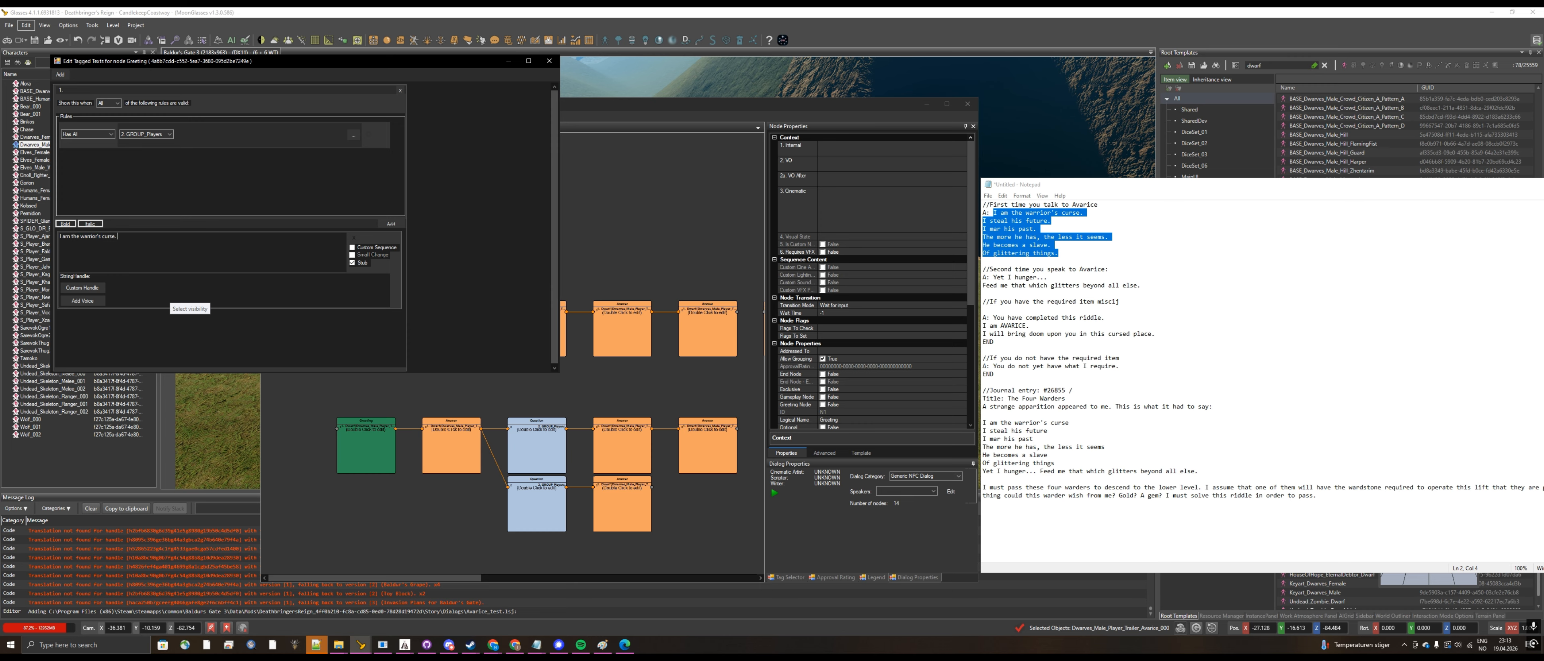
pyautogui.click(549, 61)
# Step: Set the text of the first Answer node in the upper chain to "I steal his future."
pyautogui.doubleClick(451, 324)
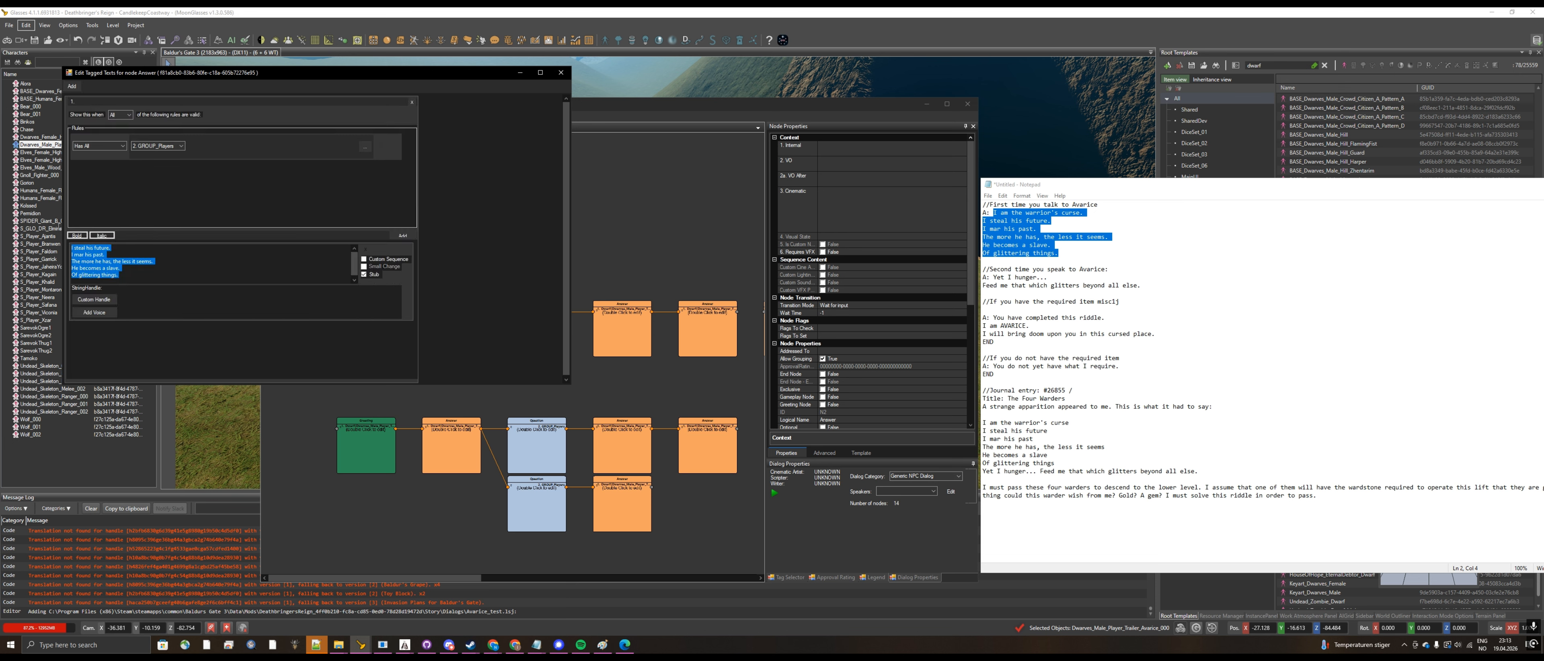
pyautogui.moveTo(59, 226); pyautogui.dragTo(60, 258)
pyautogui.press('BackSpace')
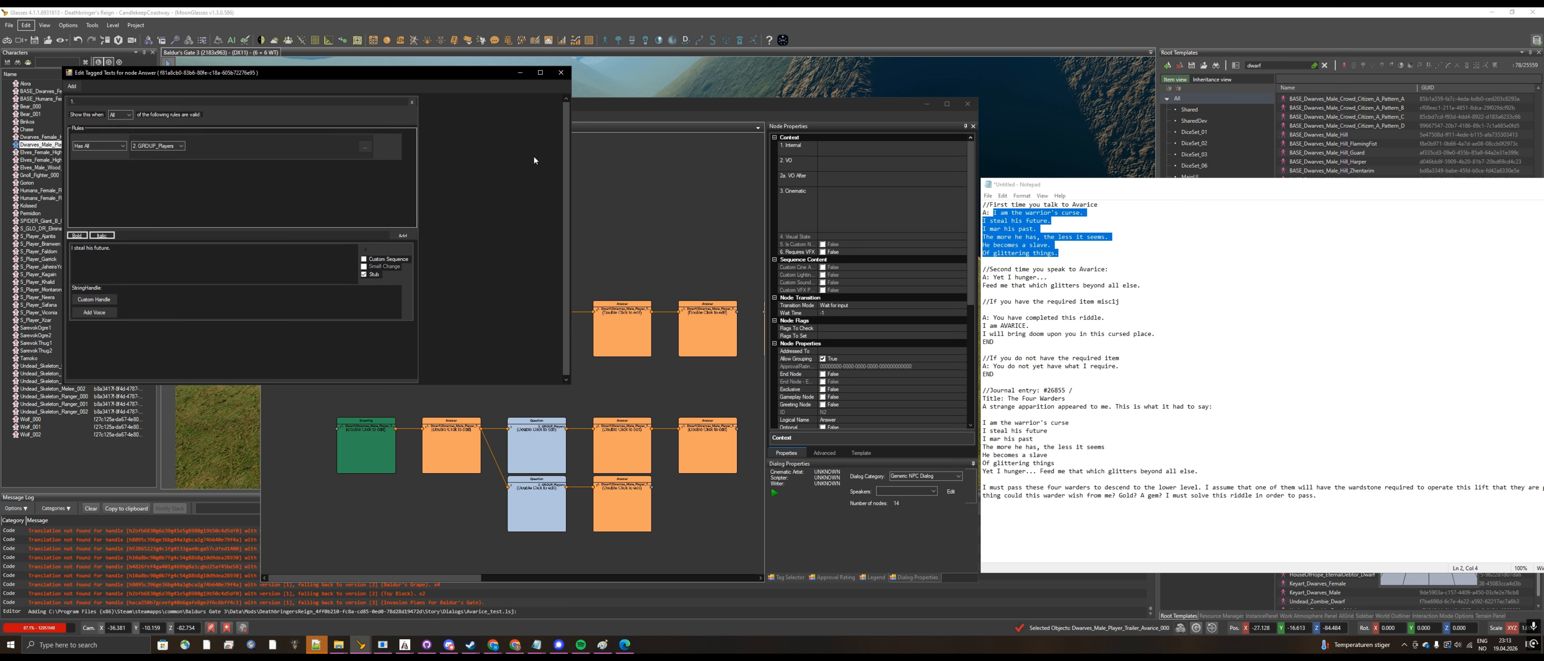
pyautogui.click(561, 72)
# Step: Set the text of the second Answer node in the upper chain to "I mar his past."
pyautogui.doubleClick(536, 318)
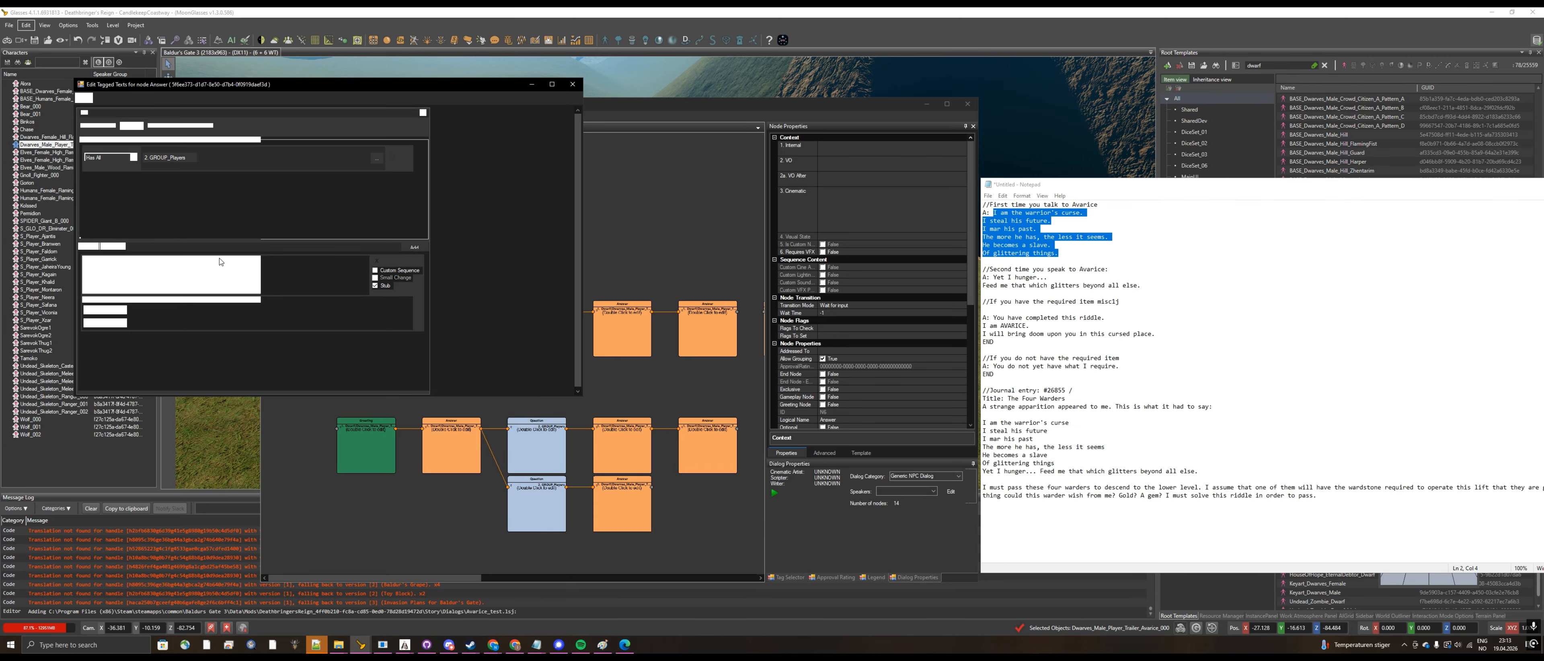
pyautogui.click(211, 260)
pyautogui.write("I am the warrior's curse.  I steal his future. I mar his past.  The more he has, the less it seems.  He becomes a slave.  Of glittering things.")
pyautogui.moveTo(134, 281); pyautogui.dragTo(78, 264)
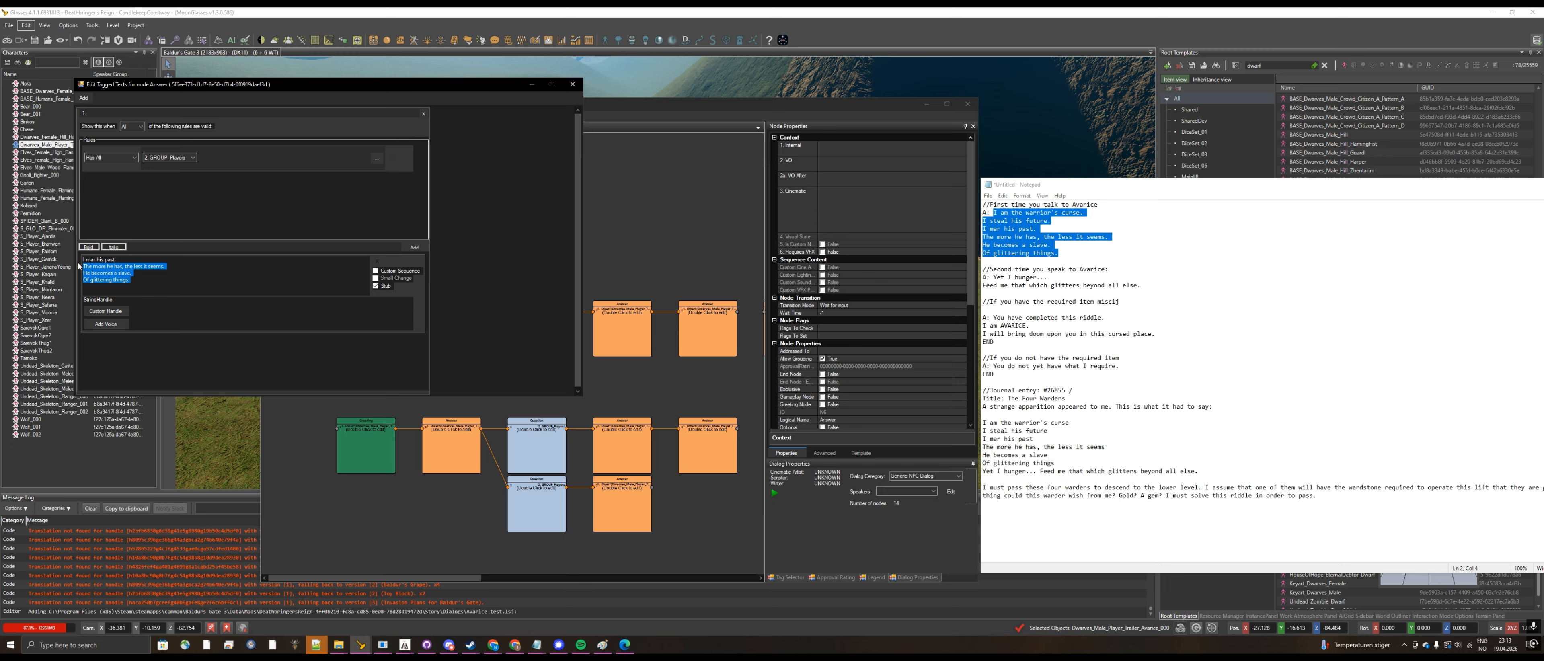
pyautogui.press('BackSpace')
pyautogui.click(573, 84)
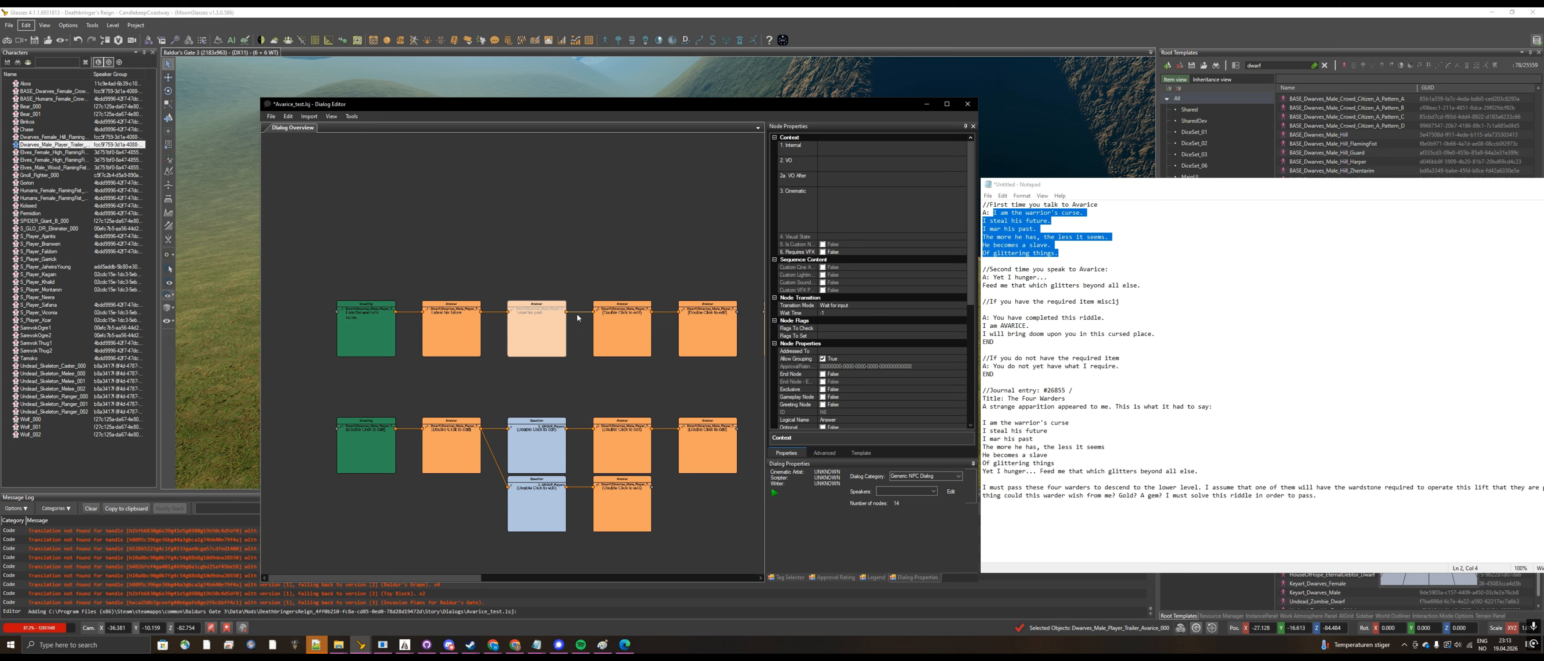
# Step: Set the text of the third Answer node in the upper chain to "The more he has, the less it seems."
pyautogui.doubleClick(621, 329)
pyautogui.click(195, 297)
pyautogui.write("I am the warrior's curse. I steal his future. I mar his past. The more he has, the less it seems. He becomes a slave. Of glittering things.")
pyautogui.moveTo(194, 298); pyautogui.dragTo(84, 277)
pyautogui.hotkey('ctrl', 'c')
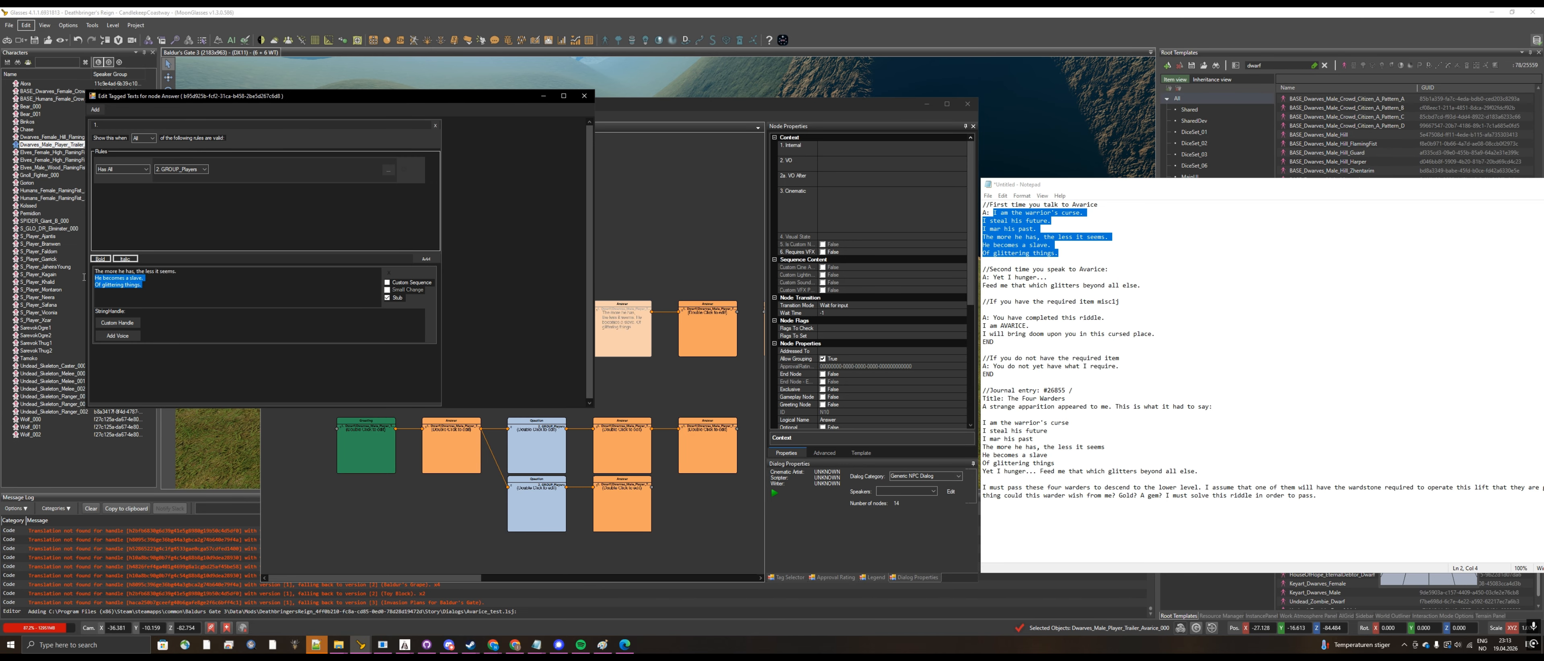
pyautogui.press('BackSpace')
pyautogui.press('BackSpace')
pyautogui.click(584, 96)
# Step: Set the text of the fourth Answer node in the upper chain to "He becomes a slave."
pyautogui.doubleClick(708, 328)
pyautogui.click(271, 314)
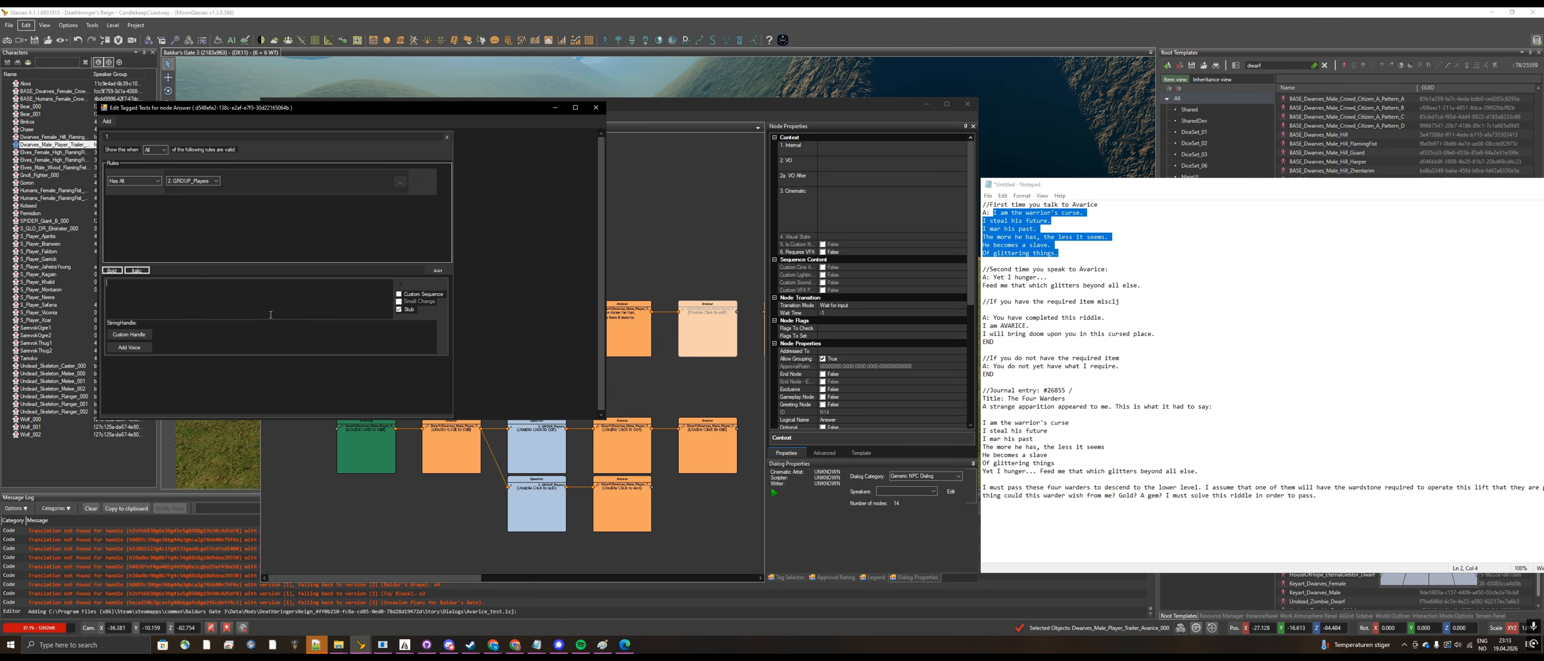
pyautogui.hotkey('ctrl', 'v')
pyautogui.moveTo(154, 290); pyautogui.dragTo(76, 286)
pyautogui.press('BackSpace')
pyautogui.hotkey('ctrl', 'z')
pyautogui.hotkey('ctrl', 'c')
pyautogui.press('BackSpace')
pyautogui.click(595, 108)
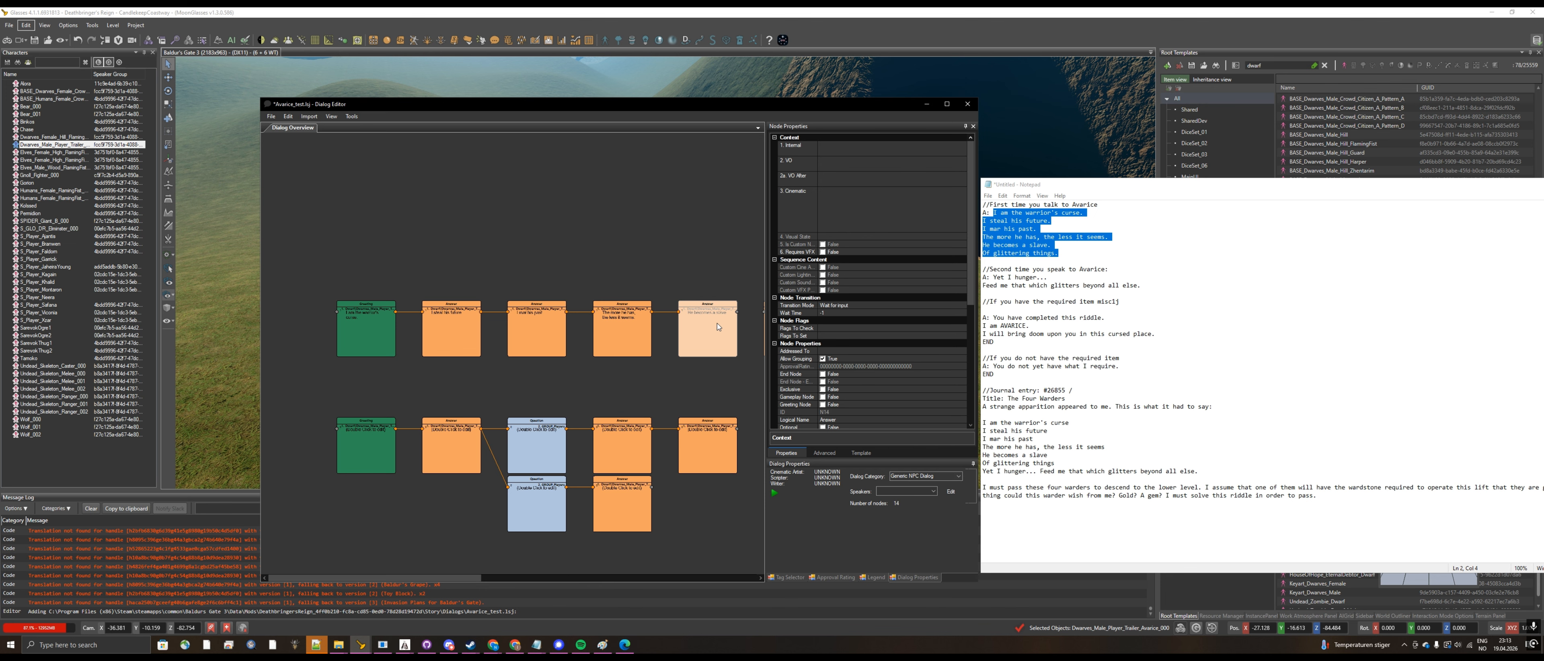
# Step: Add one more Answer node at the end of the upper chain and delete the surplus copy below it
pyautogui.rightClick(718, 326)
pyautogui.moveTo(809, 338)
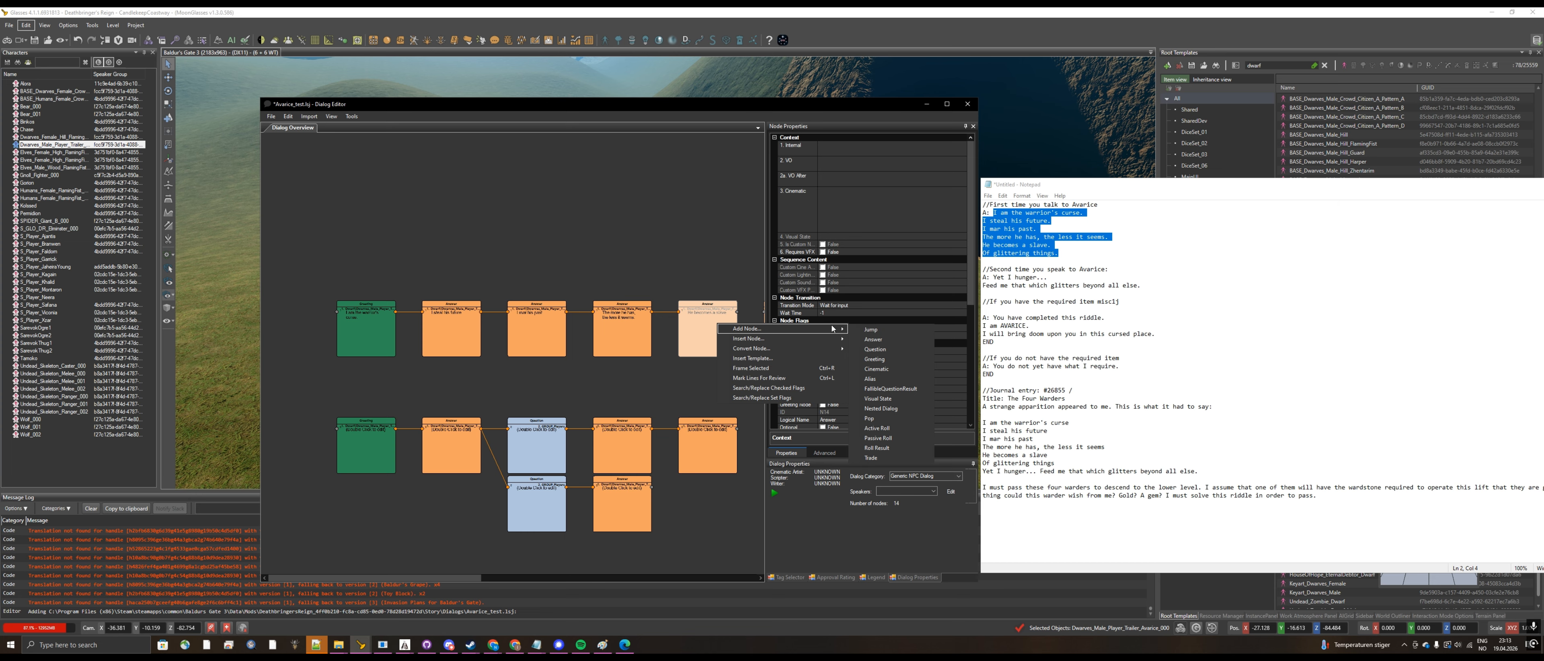
pyautogui.click(876, 338)
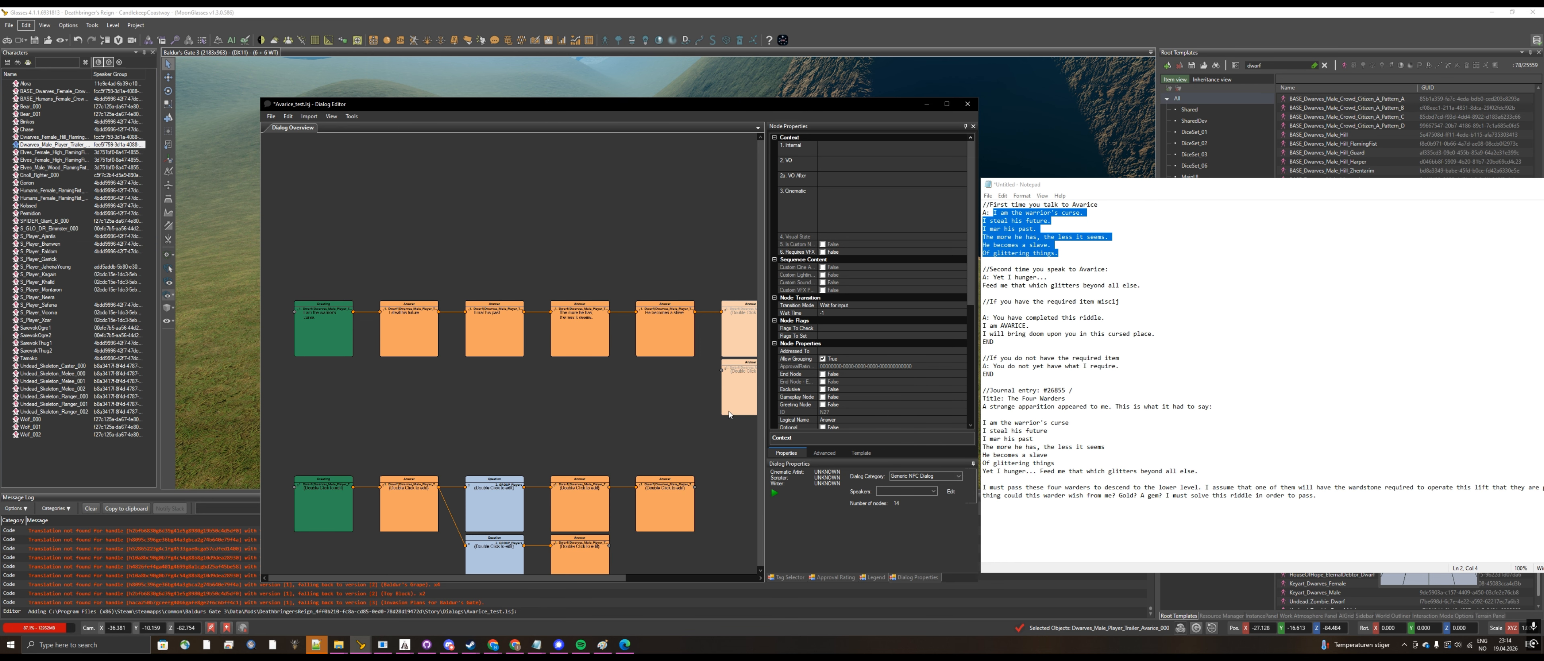
pyautogui.click(737, 398)
pyautogui.press('Delete')
pyautogui.click(732, 329)
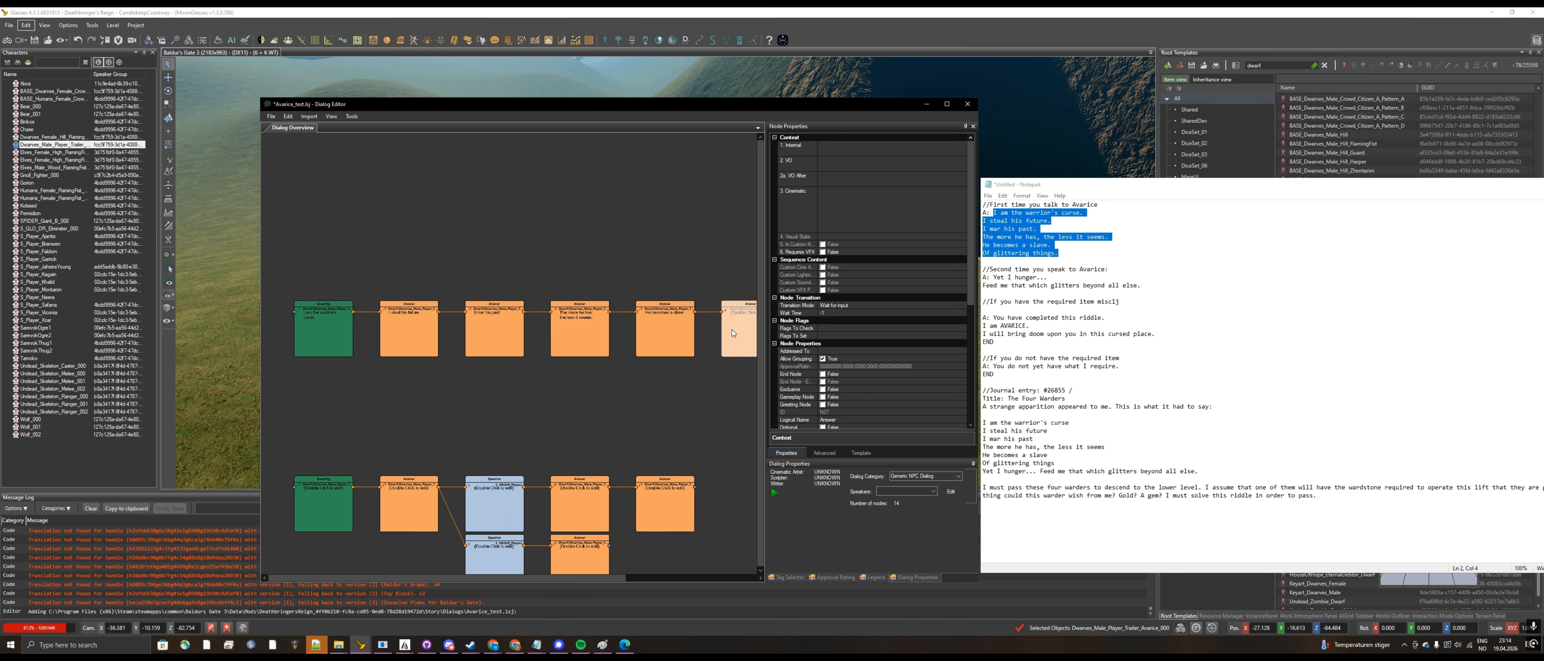
# Step: Set the new last Answer node's text to "Of glittering things."
pyautogui.doubleClick(733, 329)
pyautogui.hotkey('ctrl', 'v')
pyautogui.click(607, 118)
# Step: Copy Avarice's second-encounter lines from Notepad and set the lower Greeting node's text to "Yet I hunger..."
pyautogui.click(1126, 271)
pyautogui.moveTo(1141, 286); pyautogui.dragTo(997, 278)
pyautogui.doubleClick(323, 503)
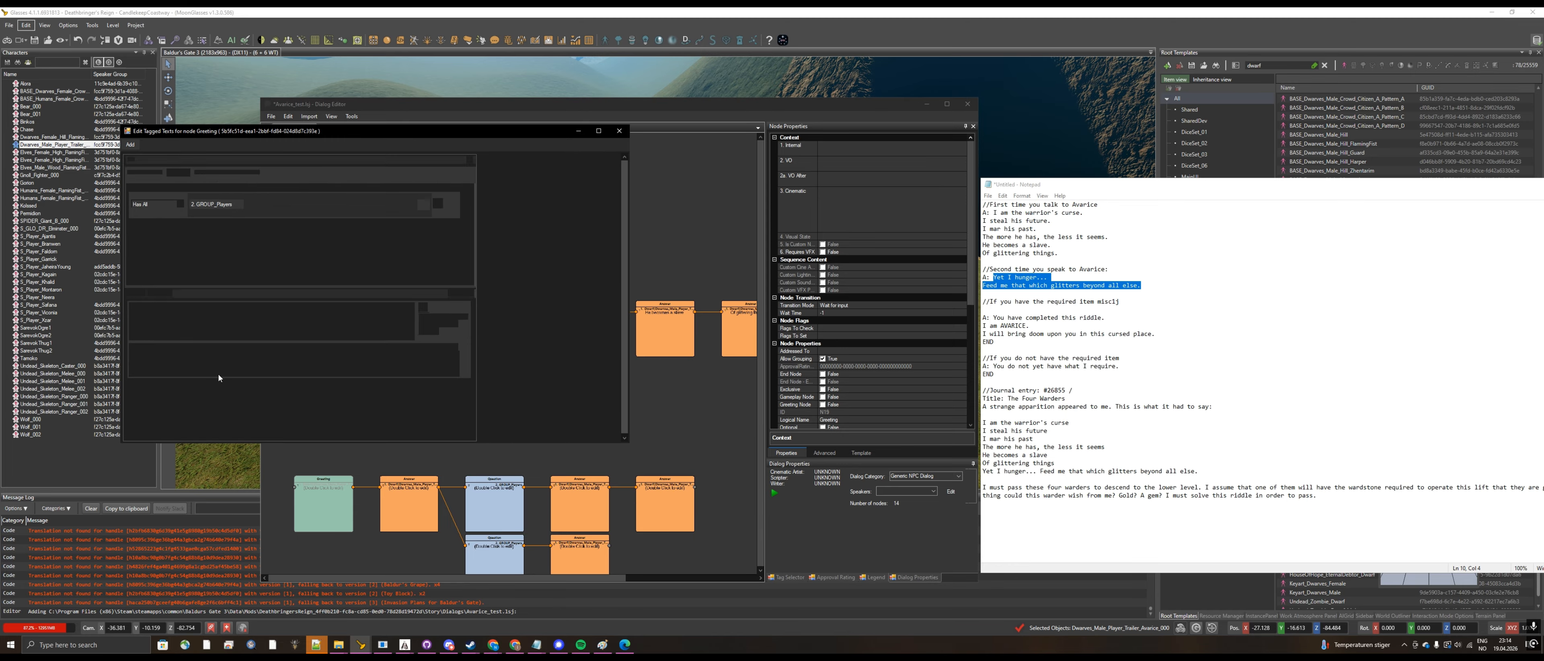
pyautogui.click(251, 311)
pyautogui.write('Yet I hunger... Feed me that which glitters beyond all else.')
pyautogui.moveTo(252, 310); pyautogui.dragTo(123, 319)
pyautogui.hotkey('ctrl', 'c')
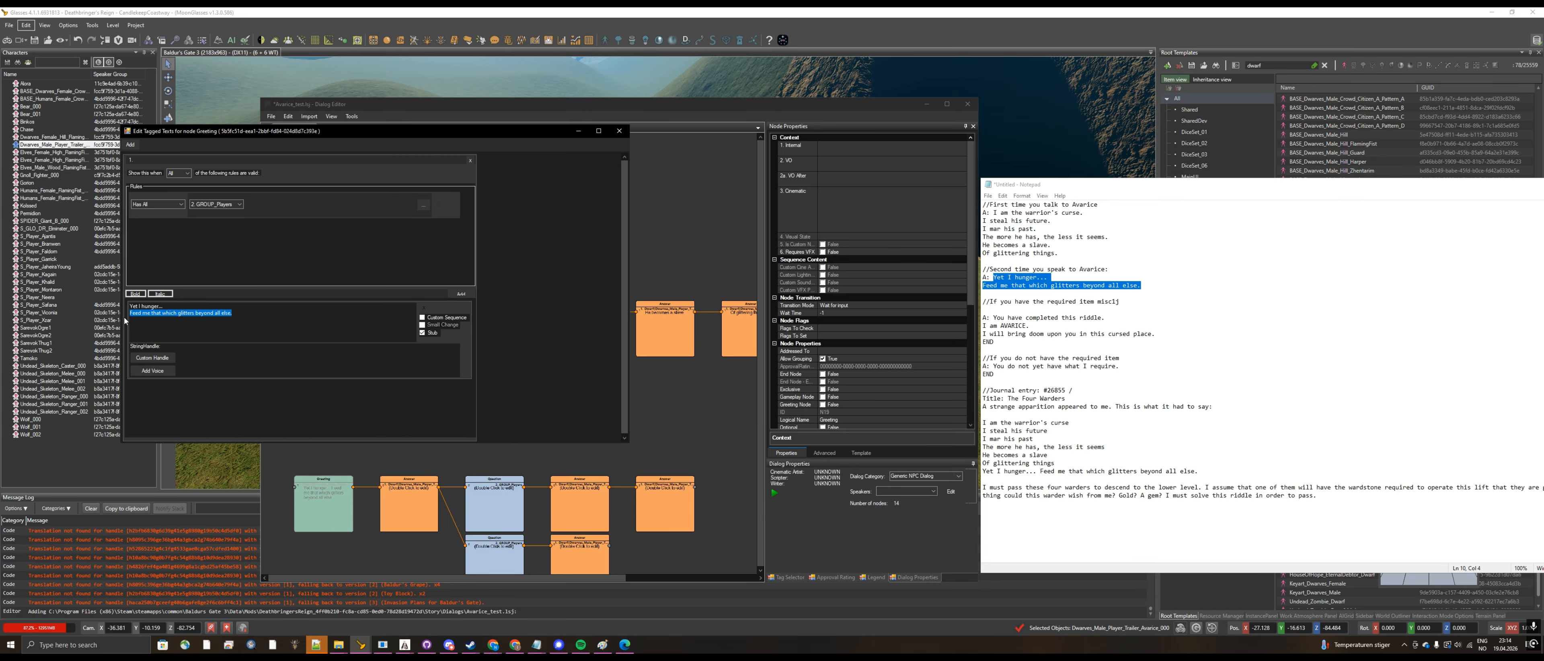
pyautogui.press('BackSpace')
pyautogui.press('BackSpace')
pyautogui.click(619, 131)
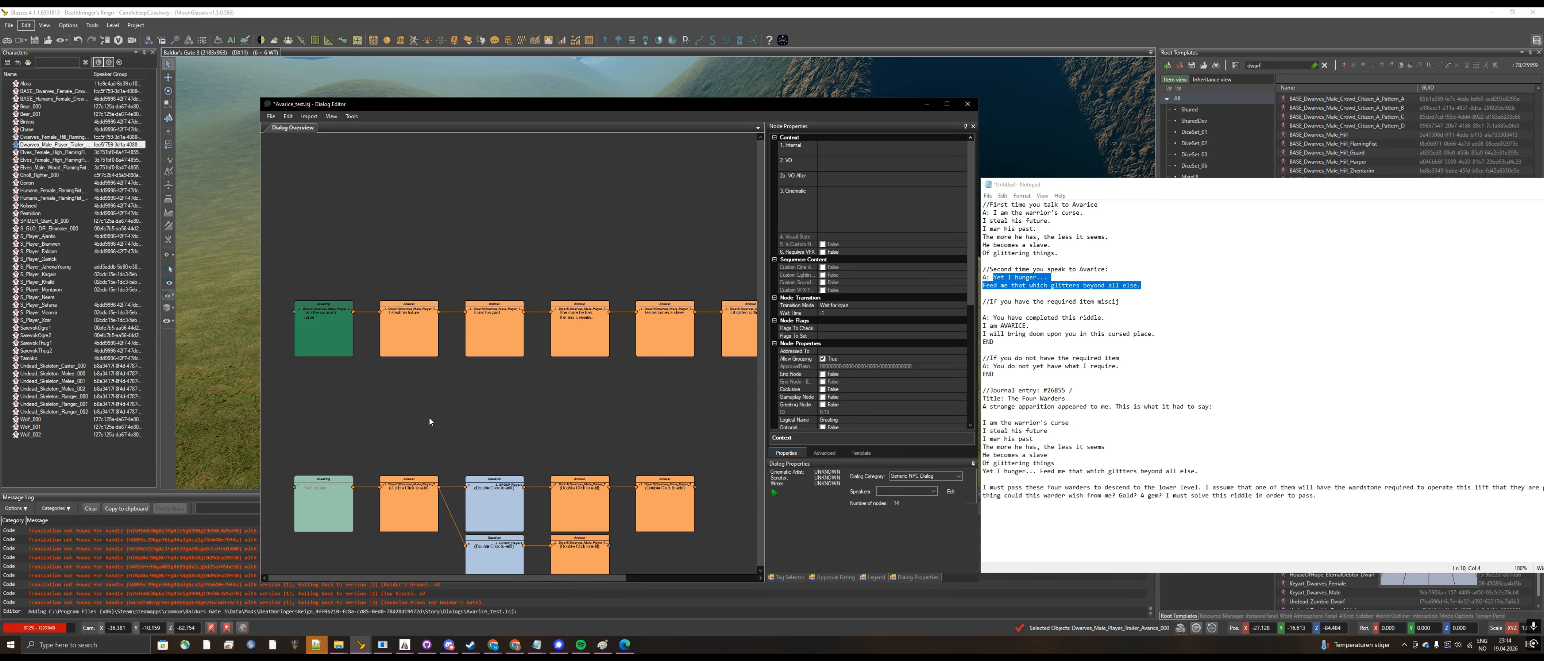
# Step: Set the text of the Answer node after the lower Greeting to "Feed me that which glitters beyond all else."
pyautogui.doubleClick(414, 492)
pyautogui.click(232, 343)
pyautogui.hotkey('ctrl', 'v')
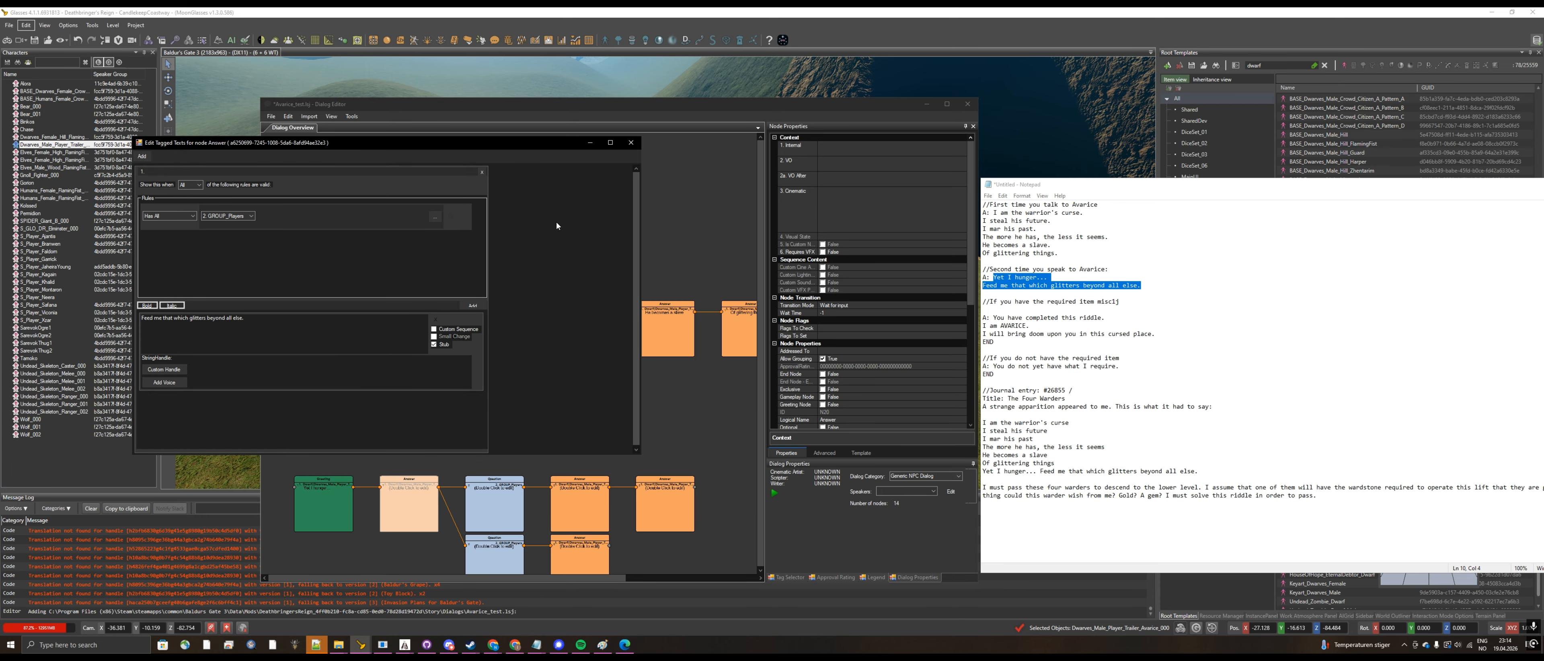
pyautogui.click(631, 142)
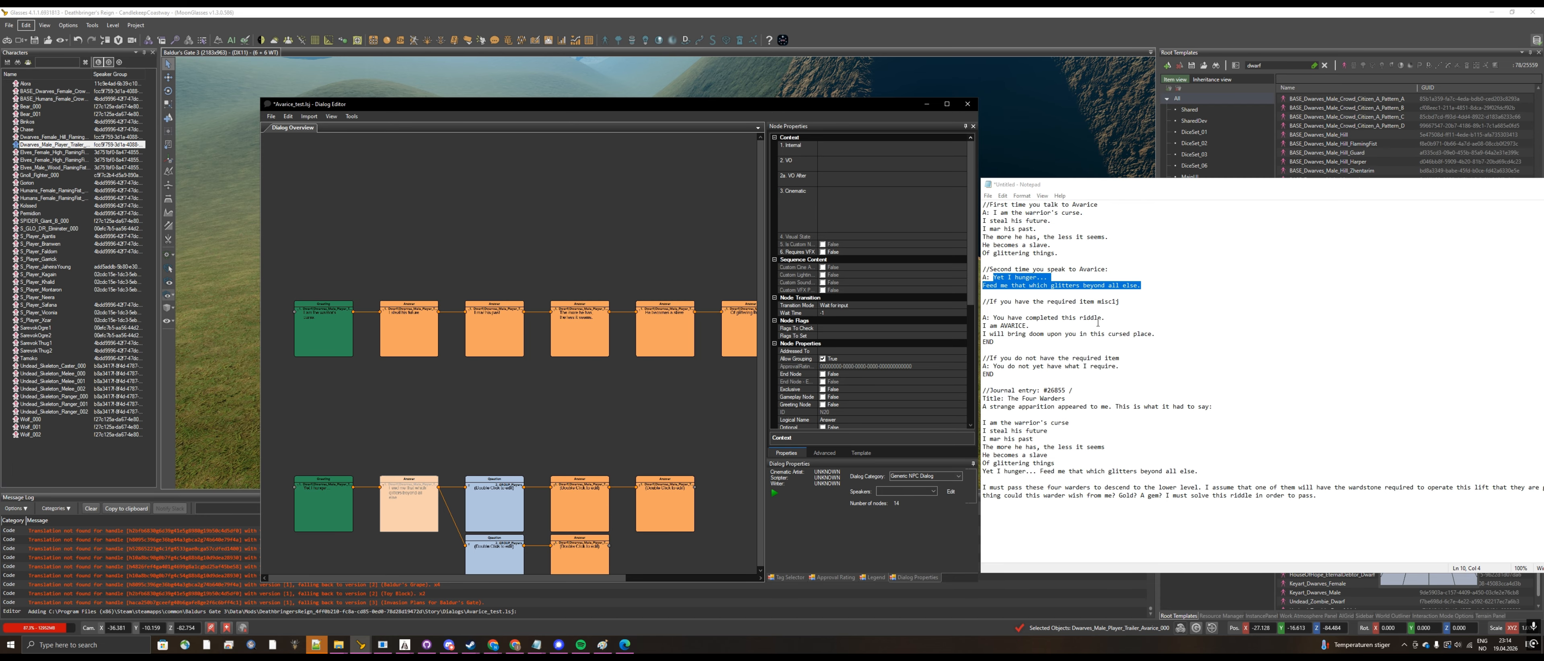
# Step: Set the text of the upper Question node in the second chain to "I have the special item"
pyautogui.doubleClick(492, 504)
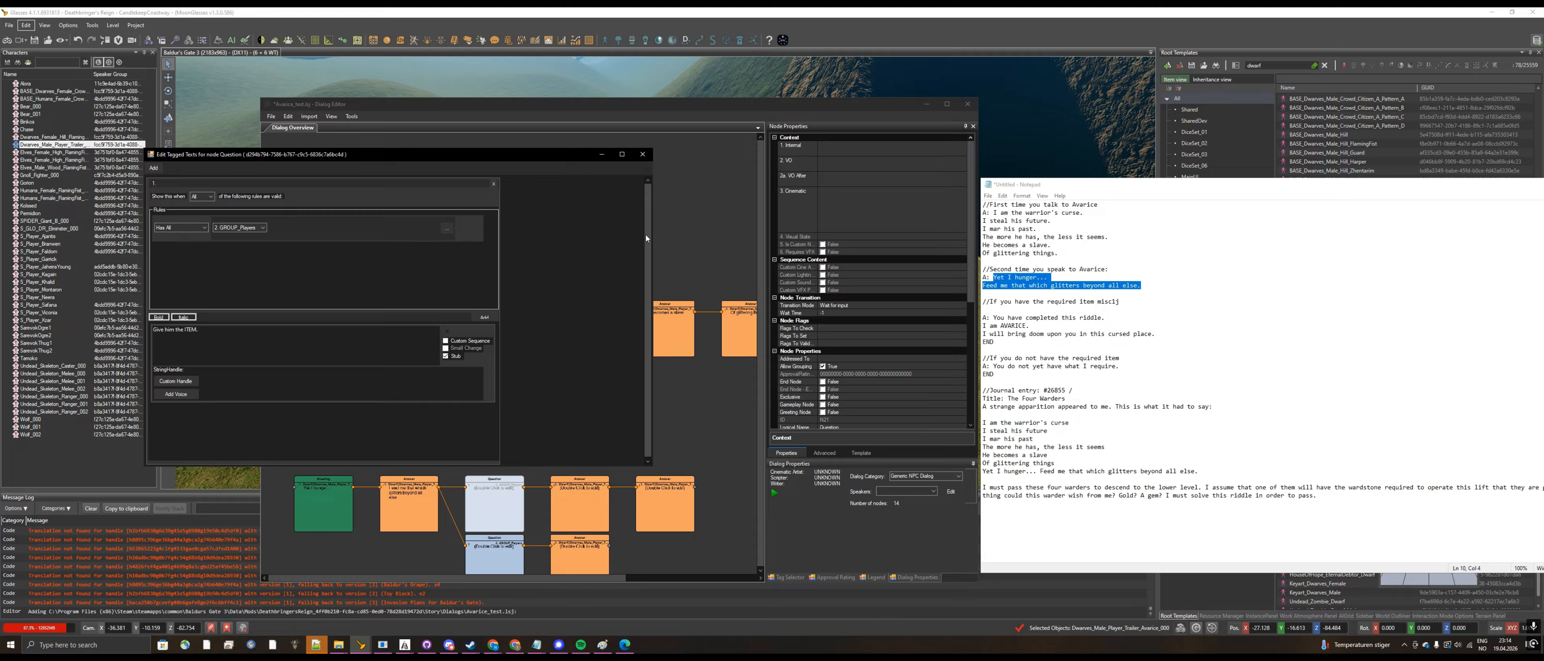
pyautogui.click(642, 154)
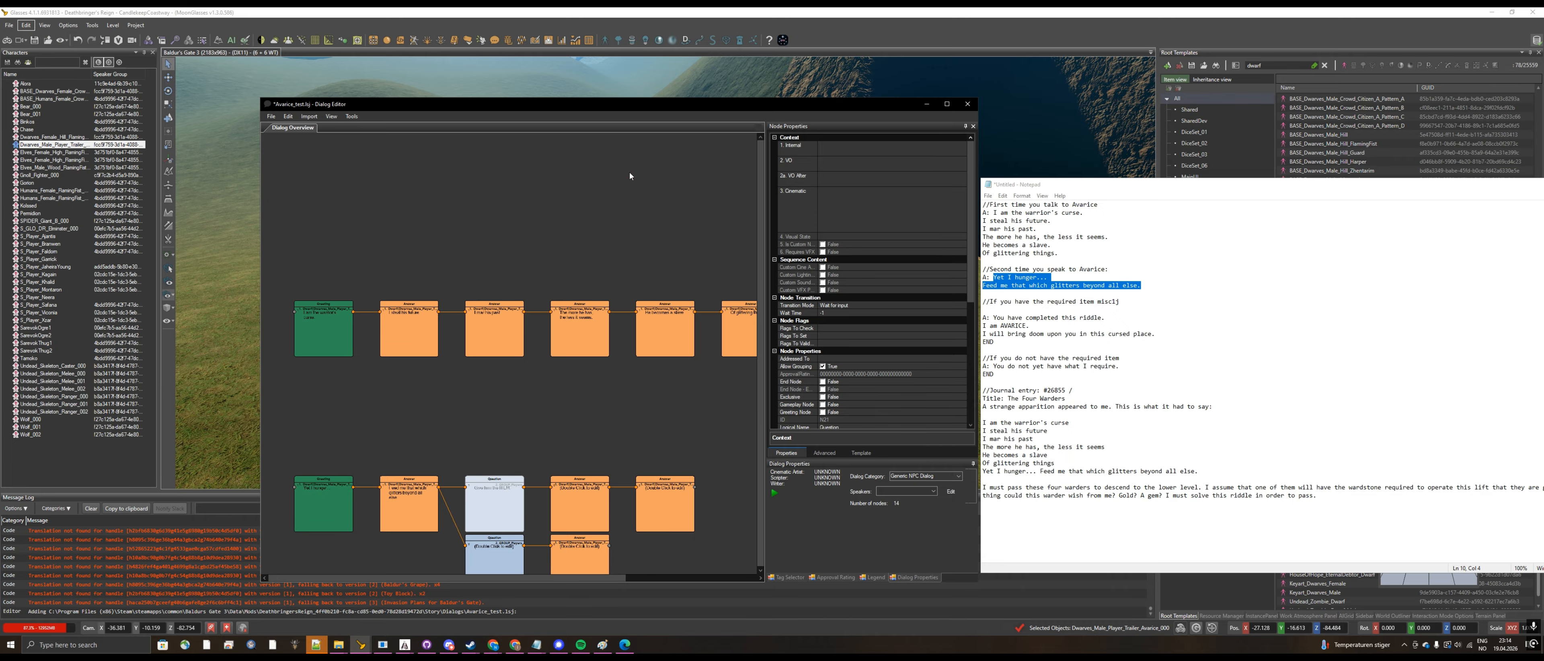
pyautogui.doubleClick(485, 515)
pyautogui.click(192, 343)
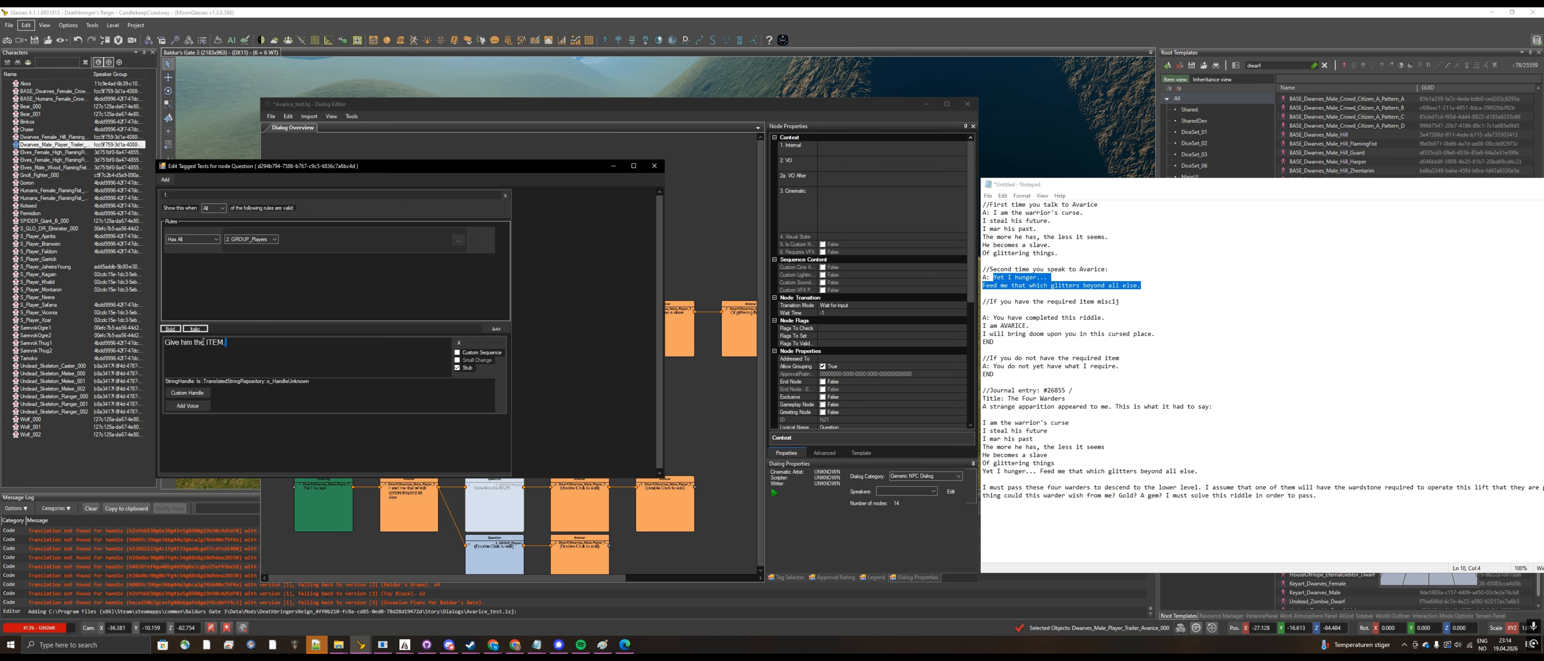
pyautogui.hotkey('ctrl', 'a')
pyautogui.write('I Have the special item')
pyautogui.click(653, 166)
# Step: Set the text of the lower Question node to "I don't have that which you seek."
pyautogui.doubleClick(495, 555)
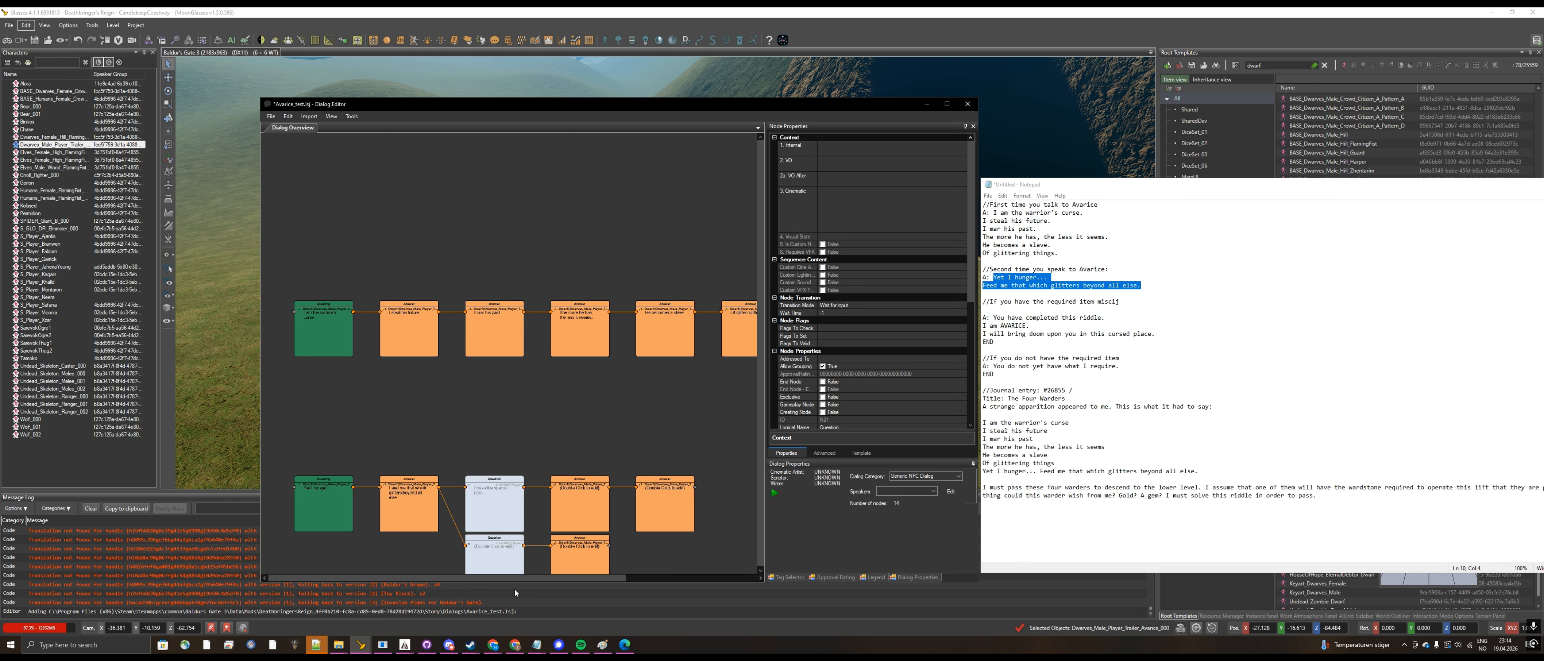
pyautogui.click(226, 212)
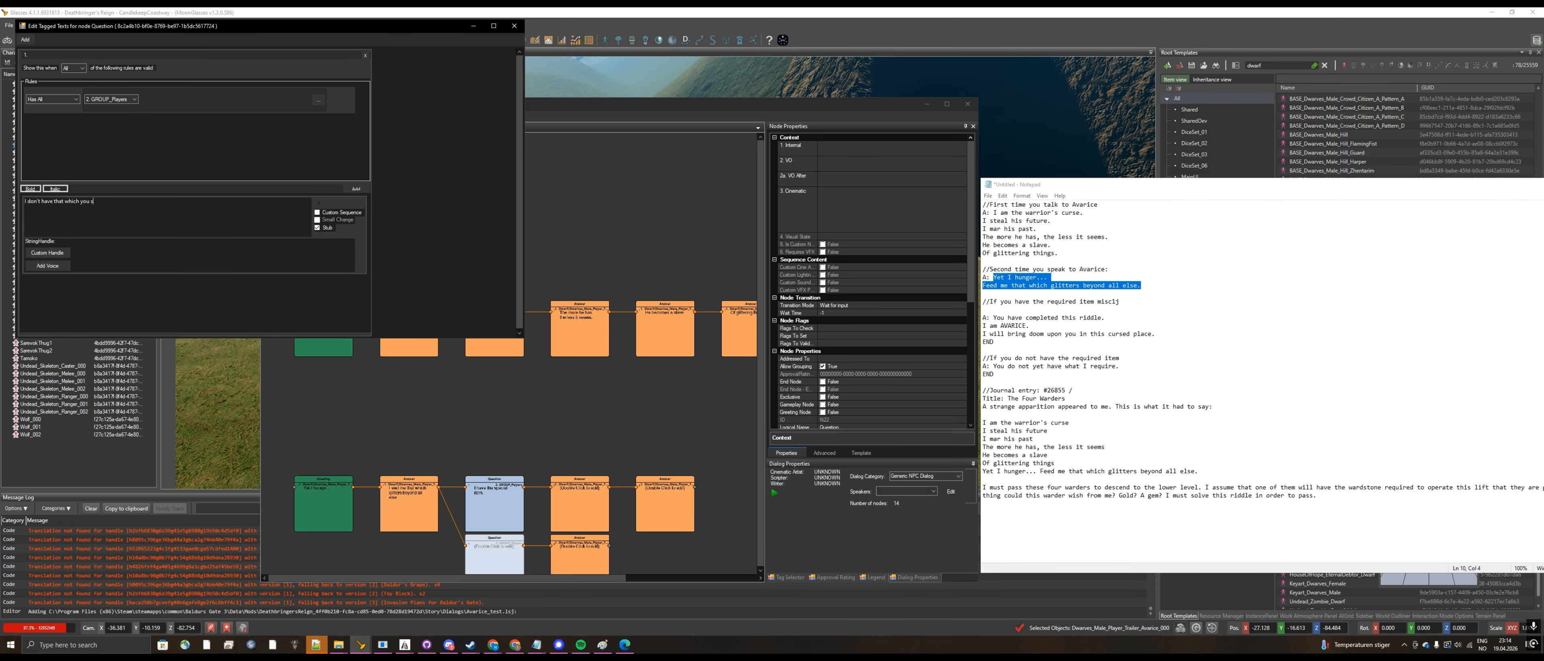
pyautogui.click(514, 26)
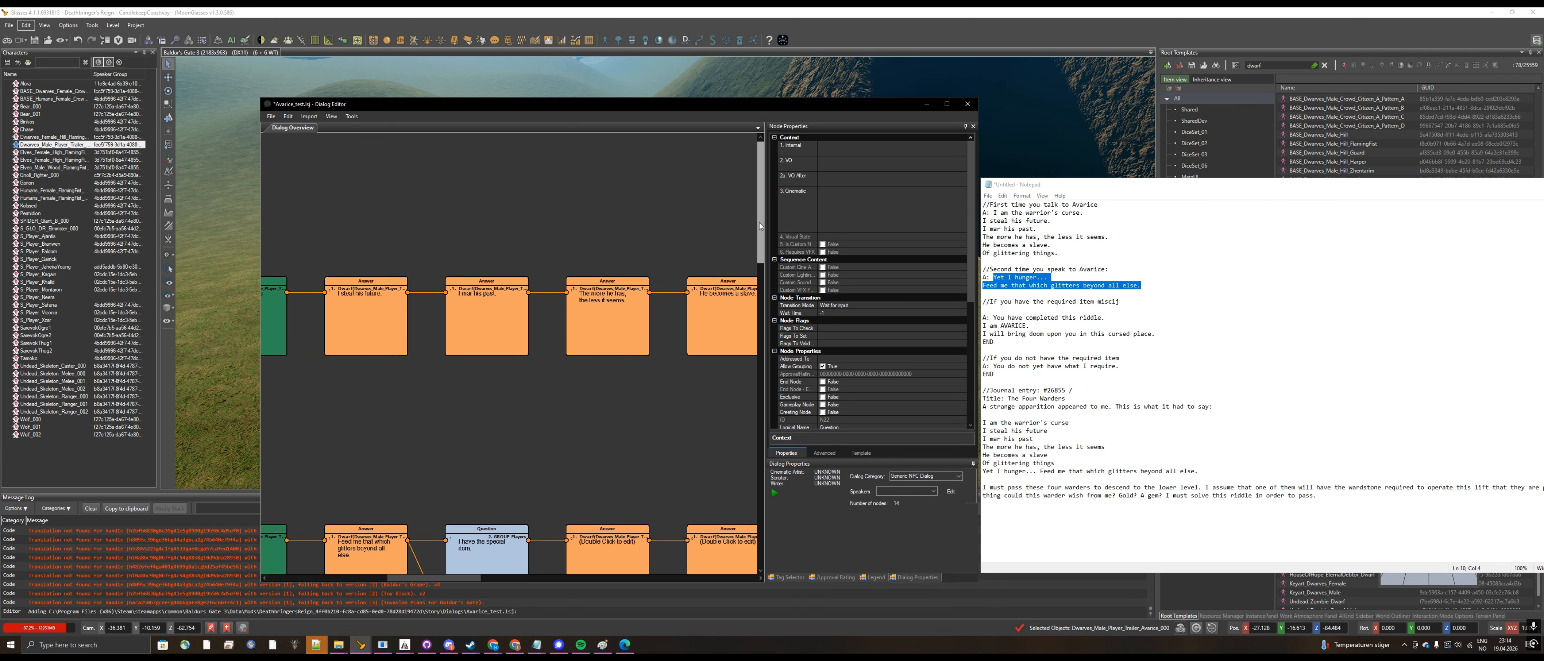
# Step: Copy Avarice's last two required-item lines from Notepad and set the Answer after the special-item Question to "I am AVARICE."
pyautogui.moveTo(760, 240); pyautogui.dragTo(760, 271)
pyautogui.scroll(1, 561, 538)
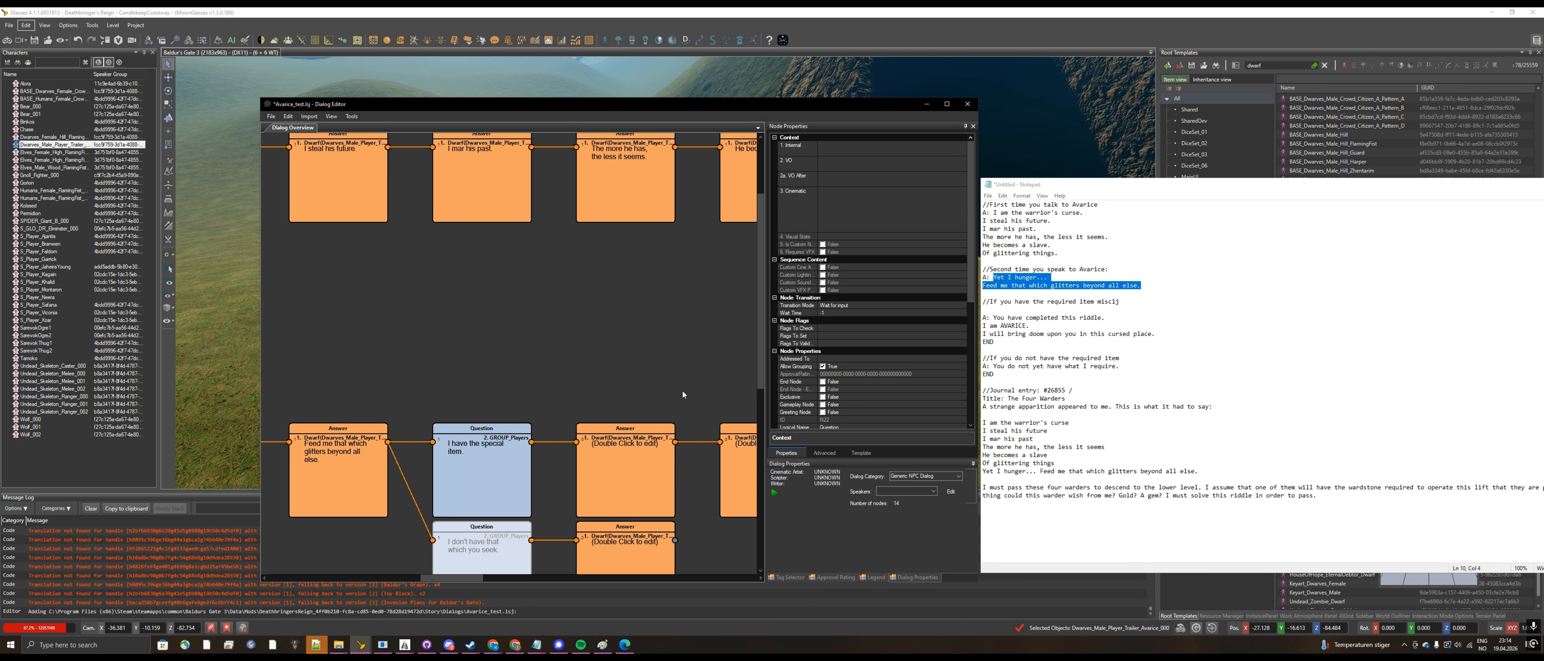
pyautogui.scroll(-1, 752, 357)
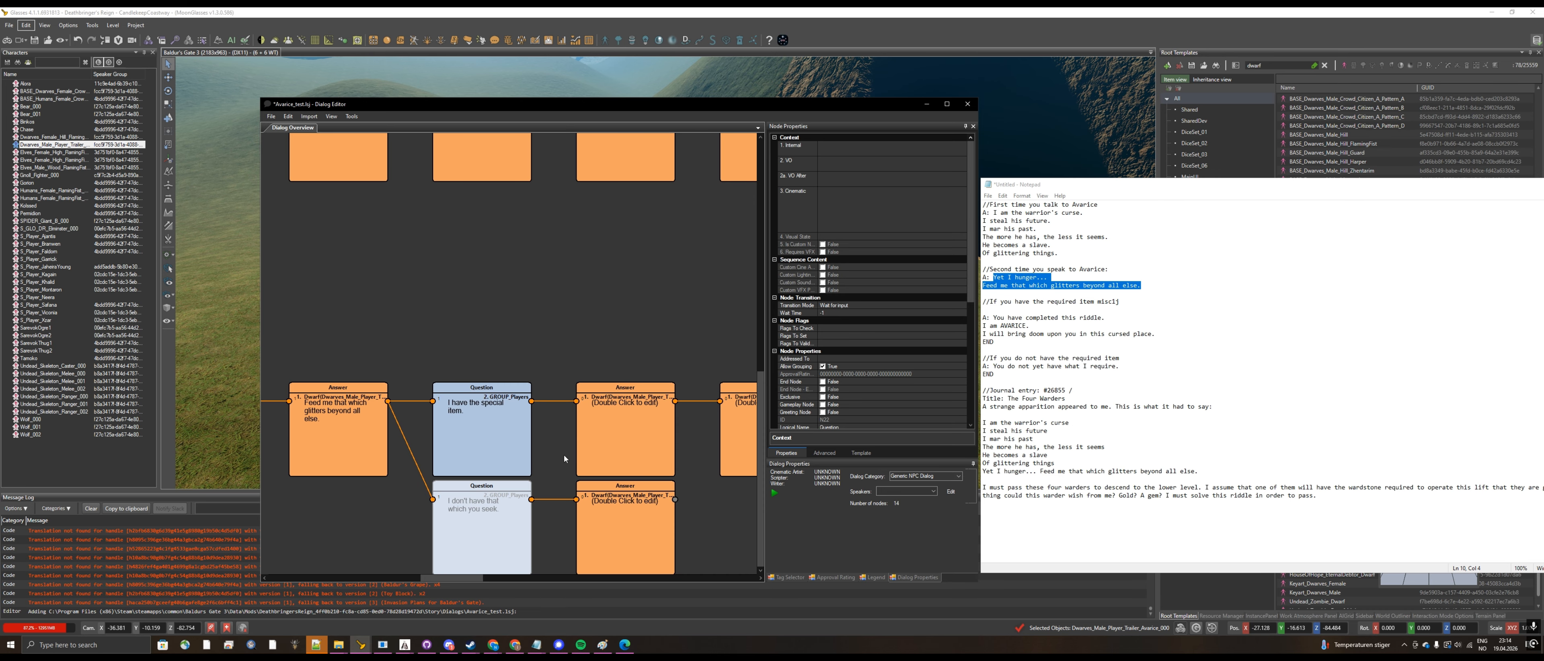
pyautogui.click(1127, 350)
pyautogui.moveTo(1155, 334); pyautogui.dragTo(982, 325)
pyautogui.hotkey('ctrl', 'c')
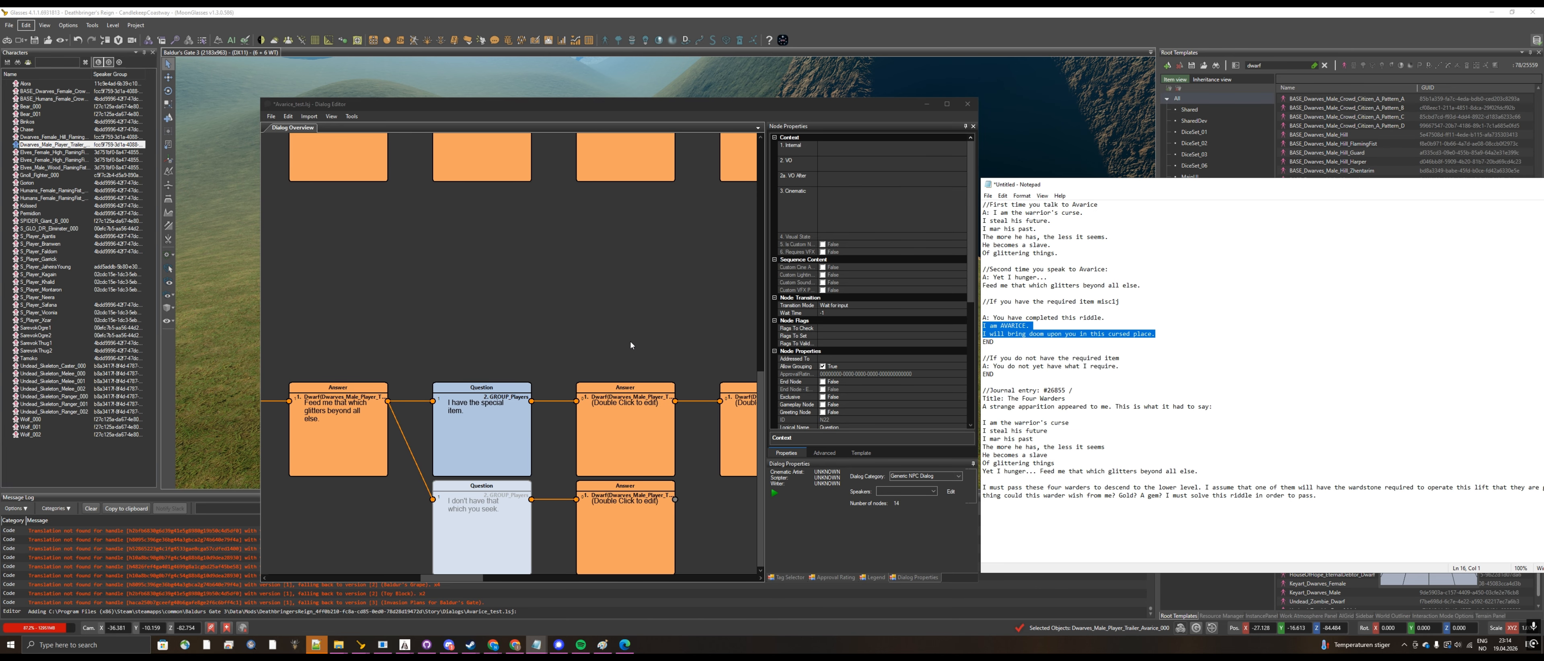
pyautogui.doubleClick(647, 415)
pyautogui.click(151, 233)
pyautogui.hotkey('ctrl', 'v')
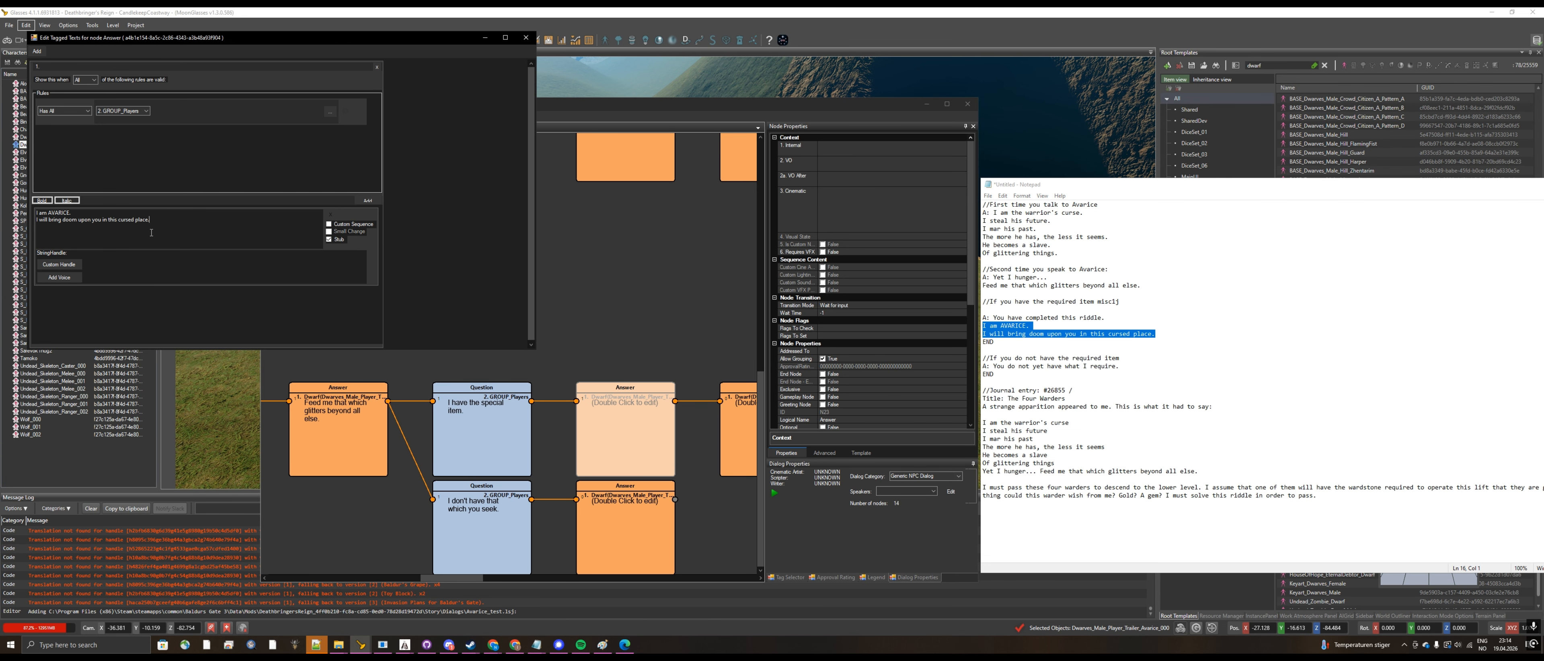
pyautogui.moveTo(151, 233); pyautogui.dragTo(40, 217)
pyautogui.press('BackSpace')
pyautogui.press('BackSpace')
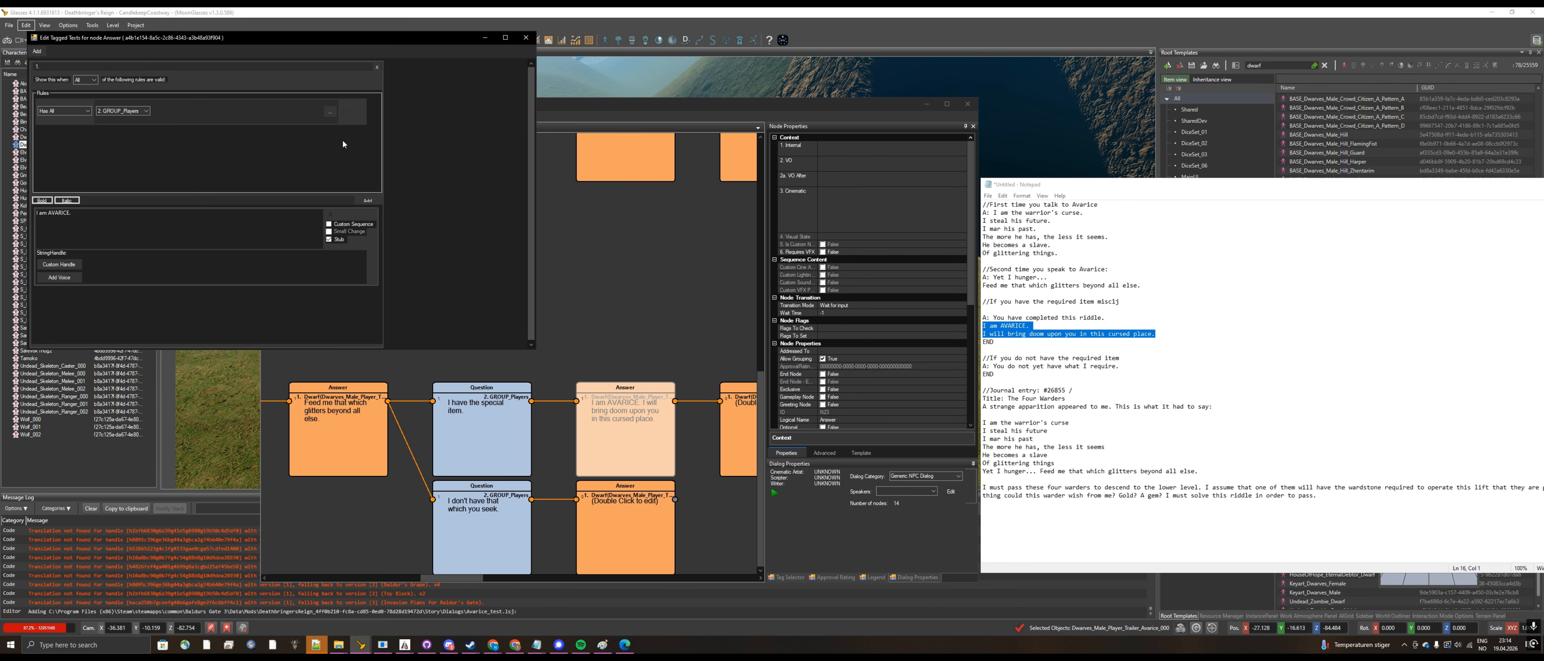
pyautogui.click(523, 39)
# Step: Set the text of the Answer after "I am AVARICE." to "I will bring doom upon you in this cursed place."
pyautogui.doubleClick(746, 453)
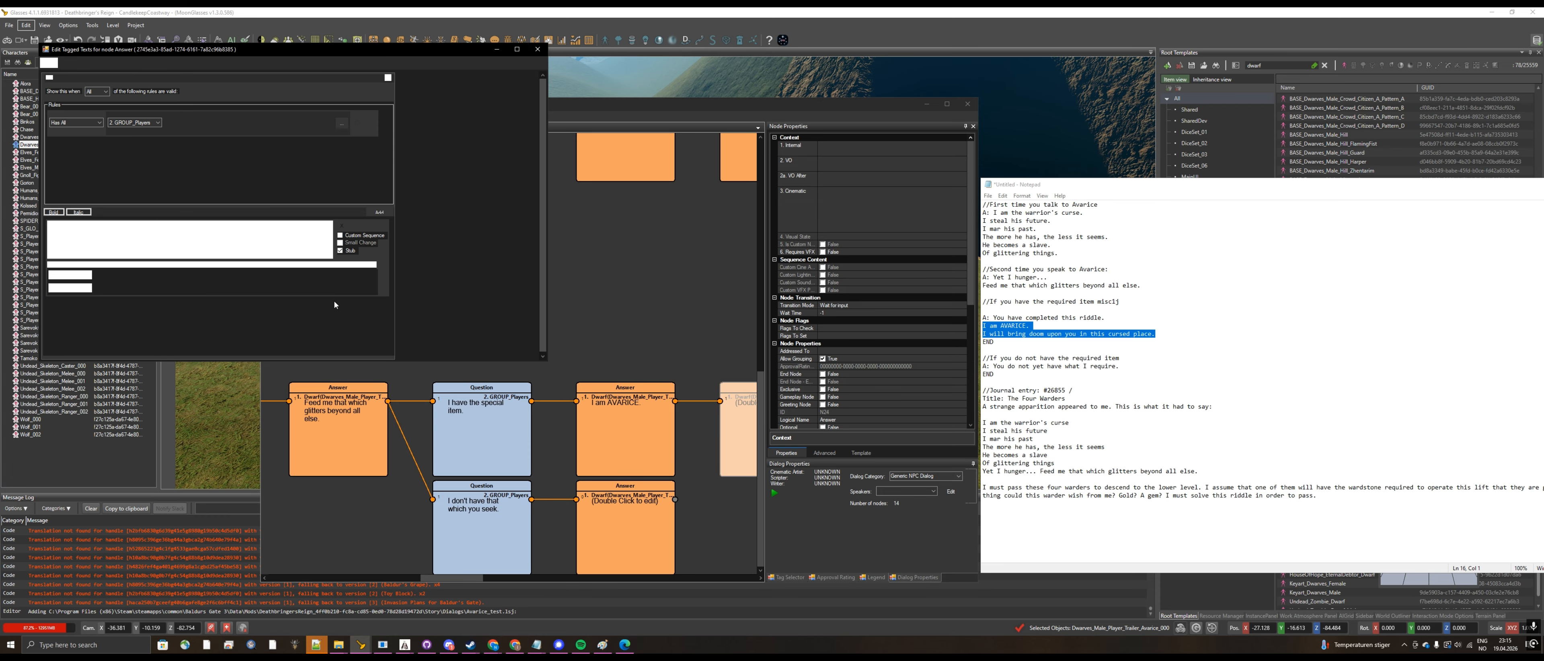
pyautogui.write('I will bring doom upon you in this cursed place.')
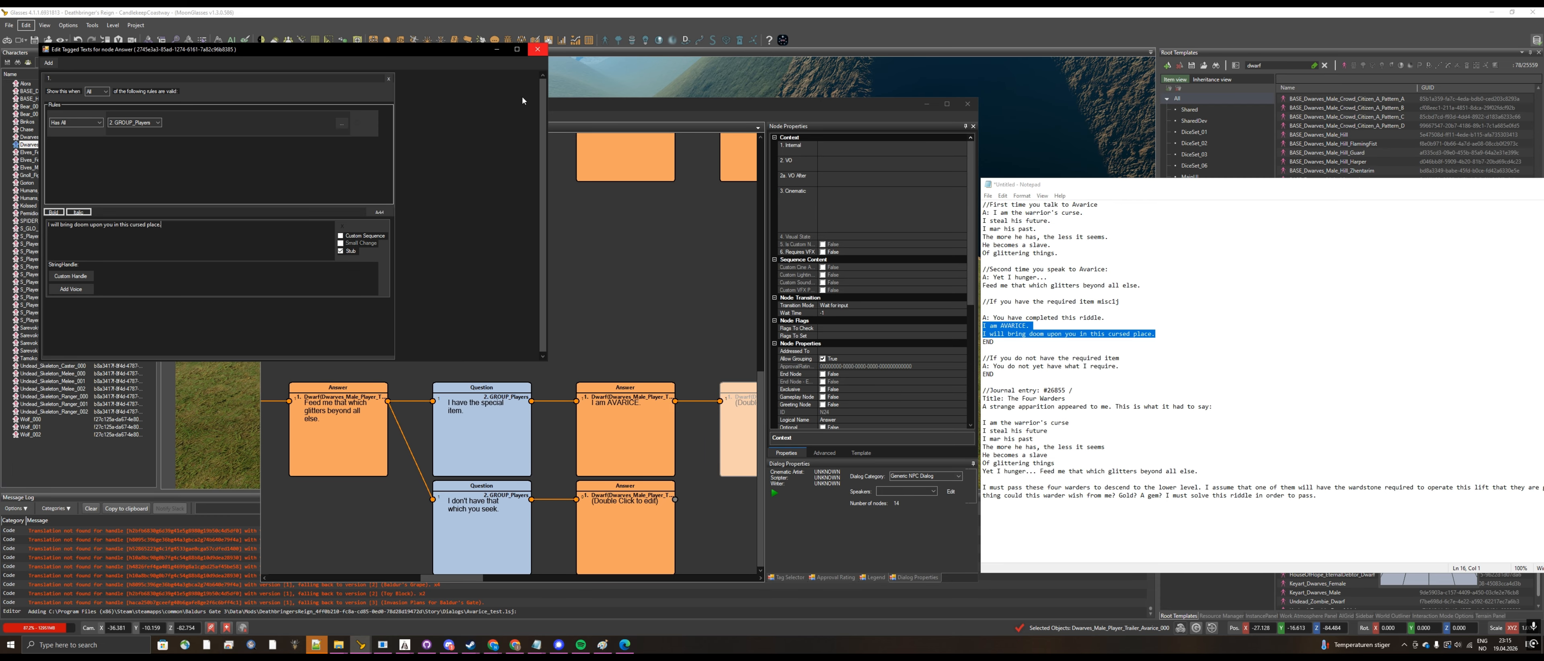
pyautogui.click(536, 50)
# Step: Copy Avarice's missing-item line from Notepad and set the Answer after the lower Question to "You do not yet have what I require."
pyautogui.click(1085, 382)
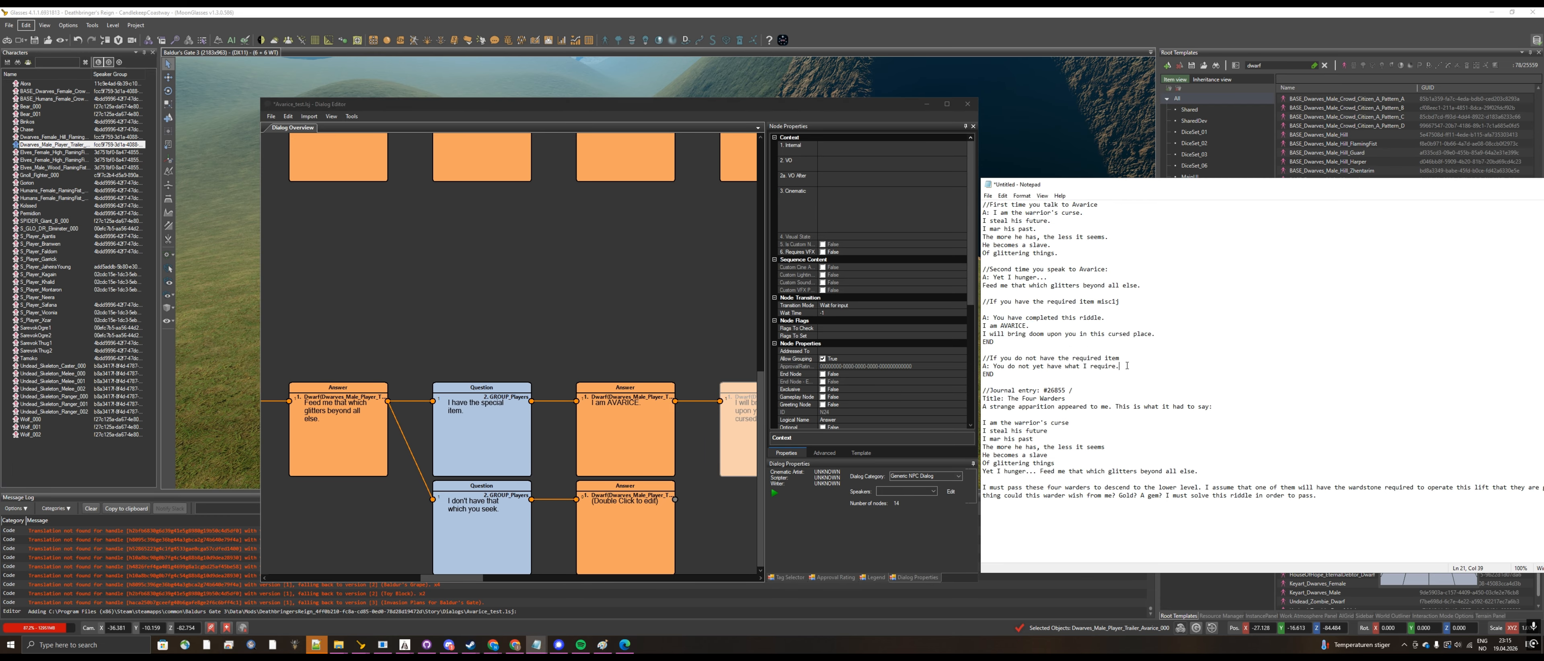
pyautogui.moveTo(1126, 365); pyautogui.dragTo(995, 366)
pyautogui.hotkey('ctrl', 'c')
pyautogui.click(628, 537)
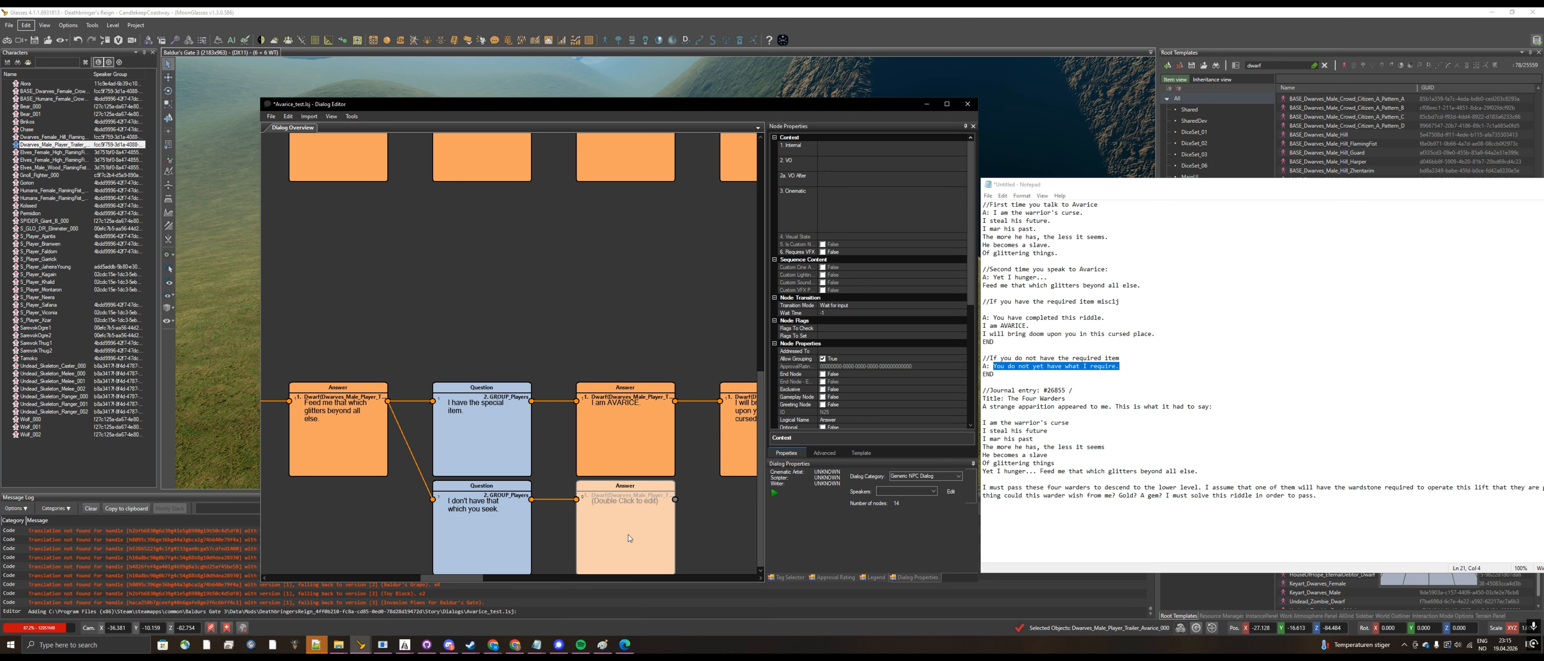
pyautogui.doubleClick(591, 508)
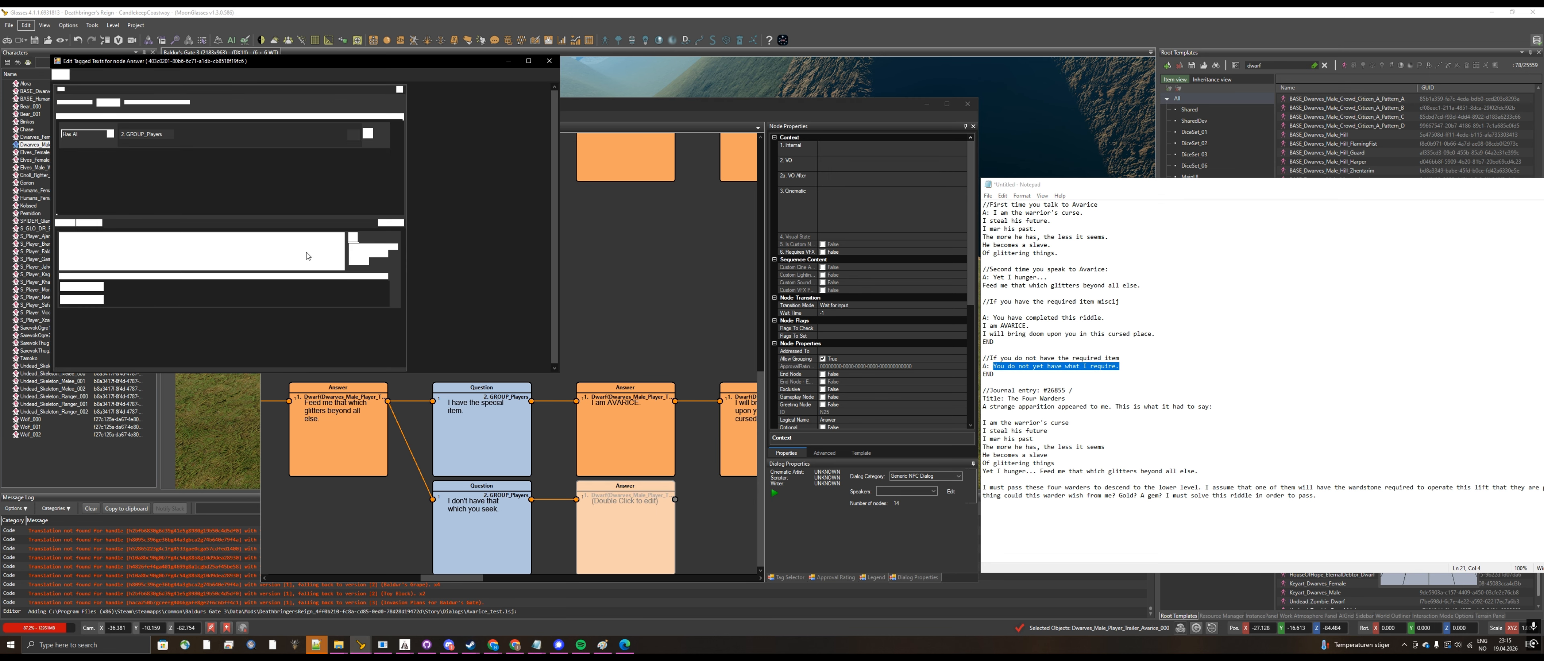
pyautogui.click(289, 254)
pyautogui.hotkey('ctrl', 'v')
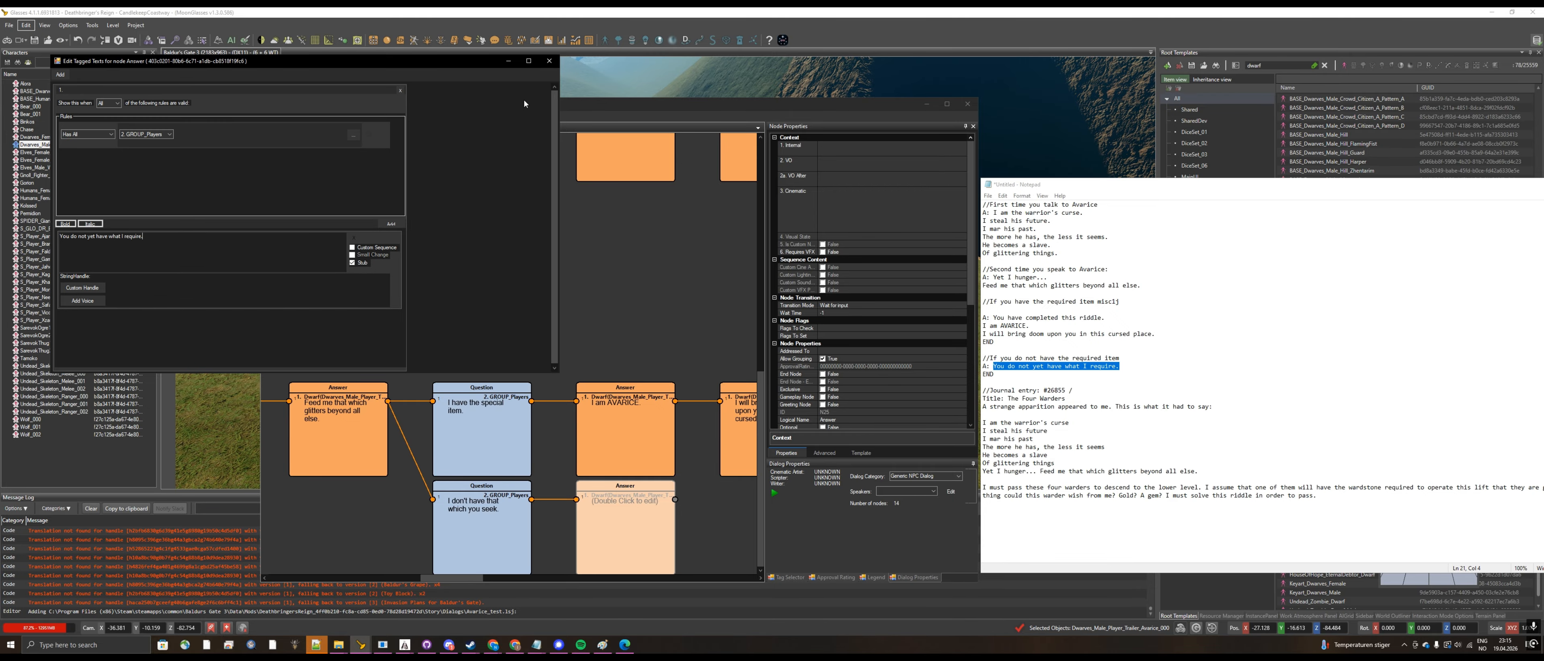
pyautogui.click(548, 61)
pyautogui.click(599, 284)
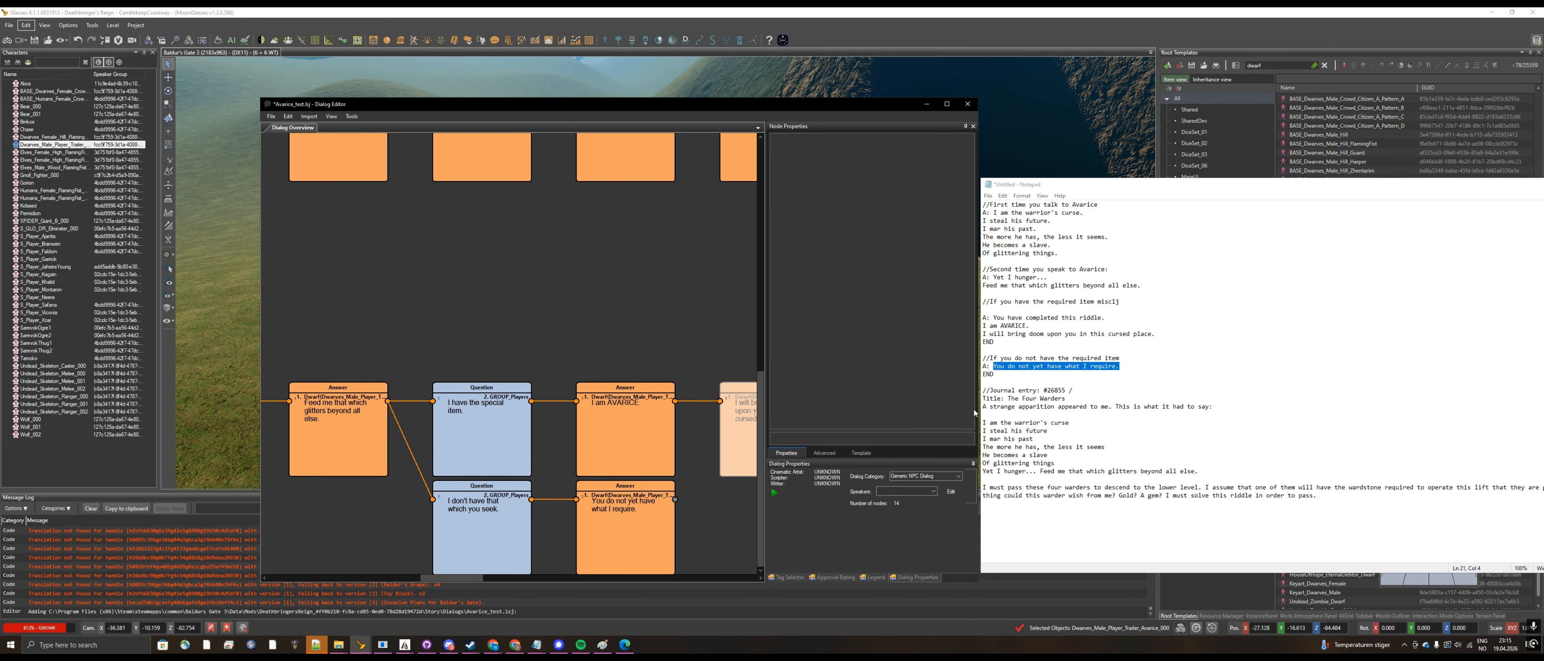
# Step: Widen the dialog editor window and mark the last Answer node of each of the three dialog branches as an End Node
pyautogui.moveTo(978, 412); pyautogui.dragTo(1329, 412)
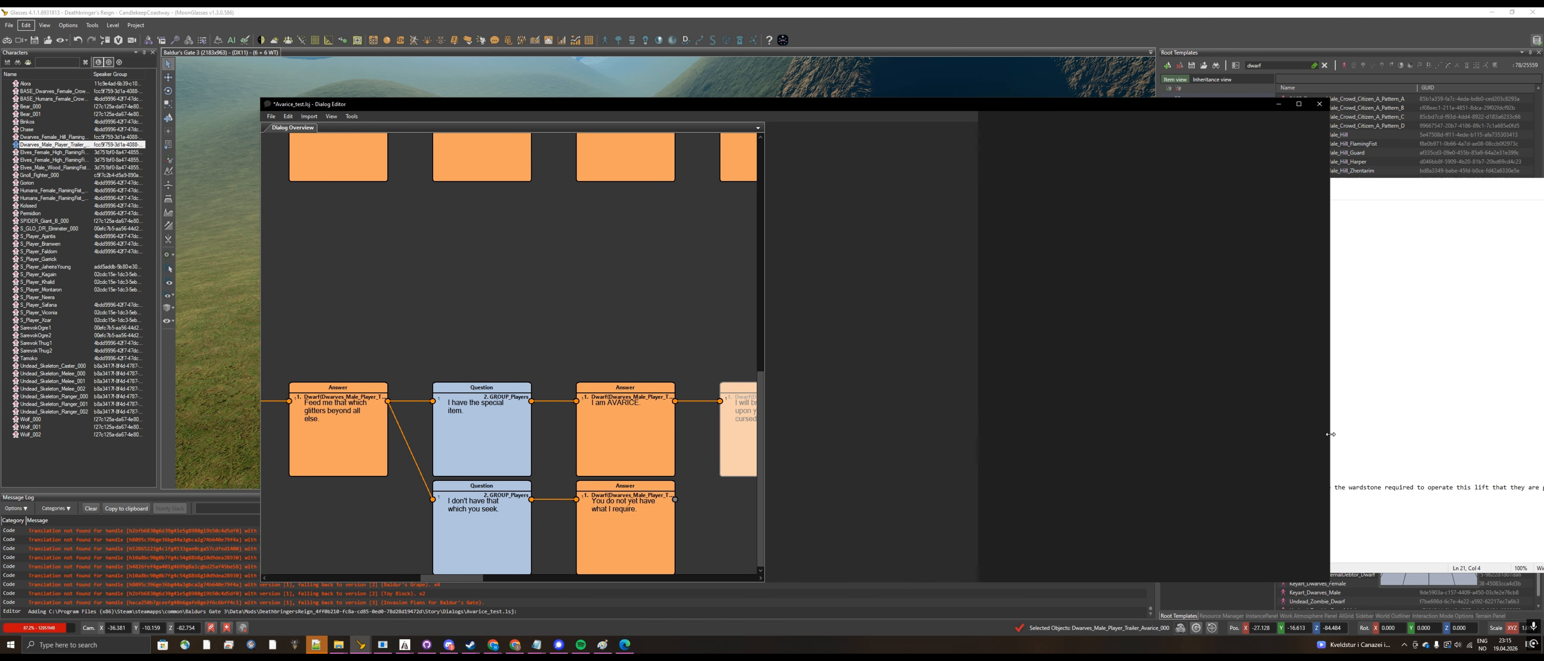
pyautogui.scroll(-3, 890, 307)
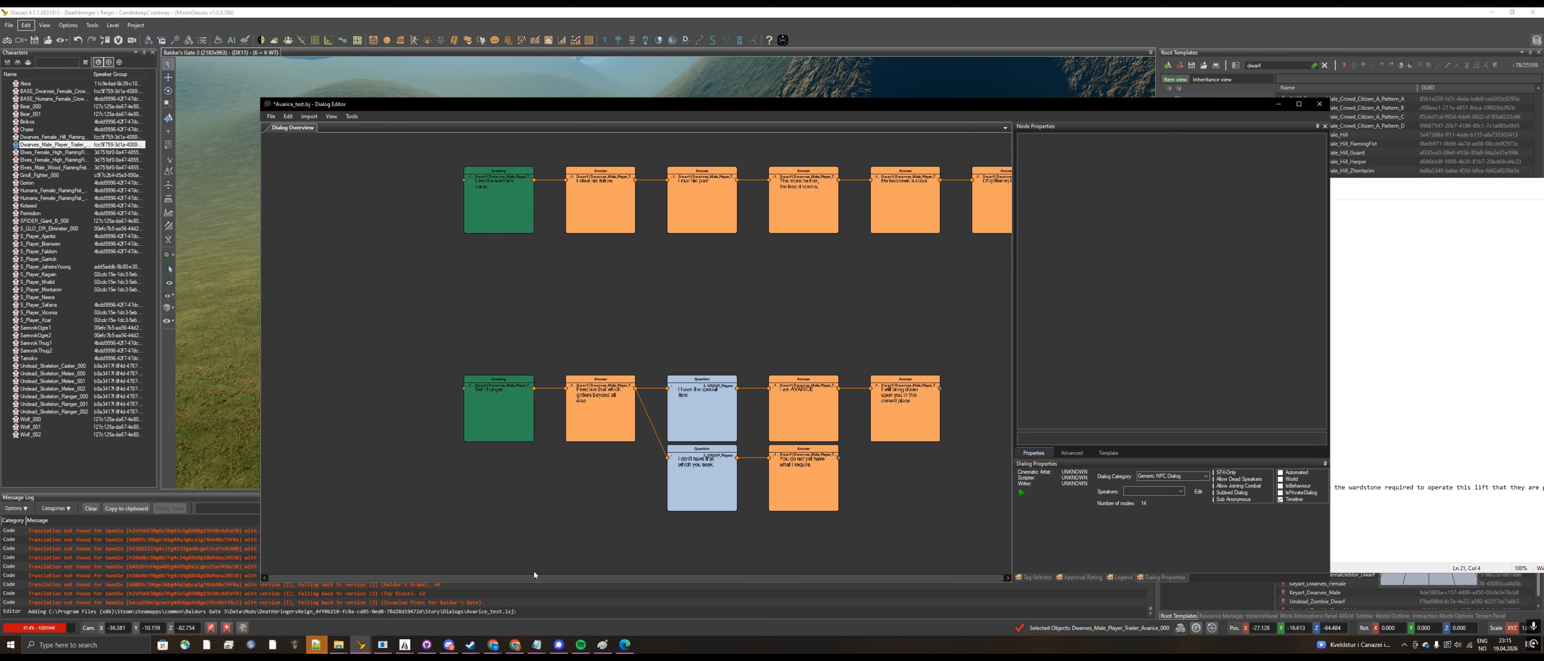
pyautogui.scroll(-2, 803, 413)
pyautogui.click(951, 231)
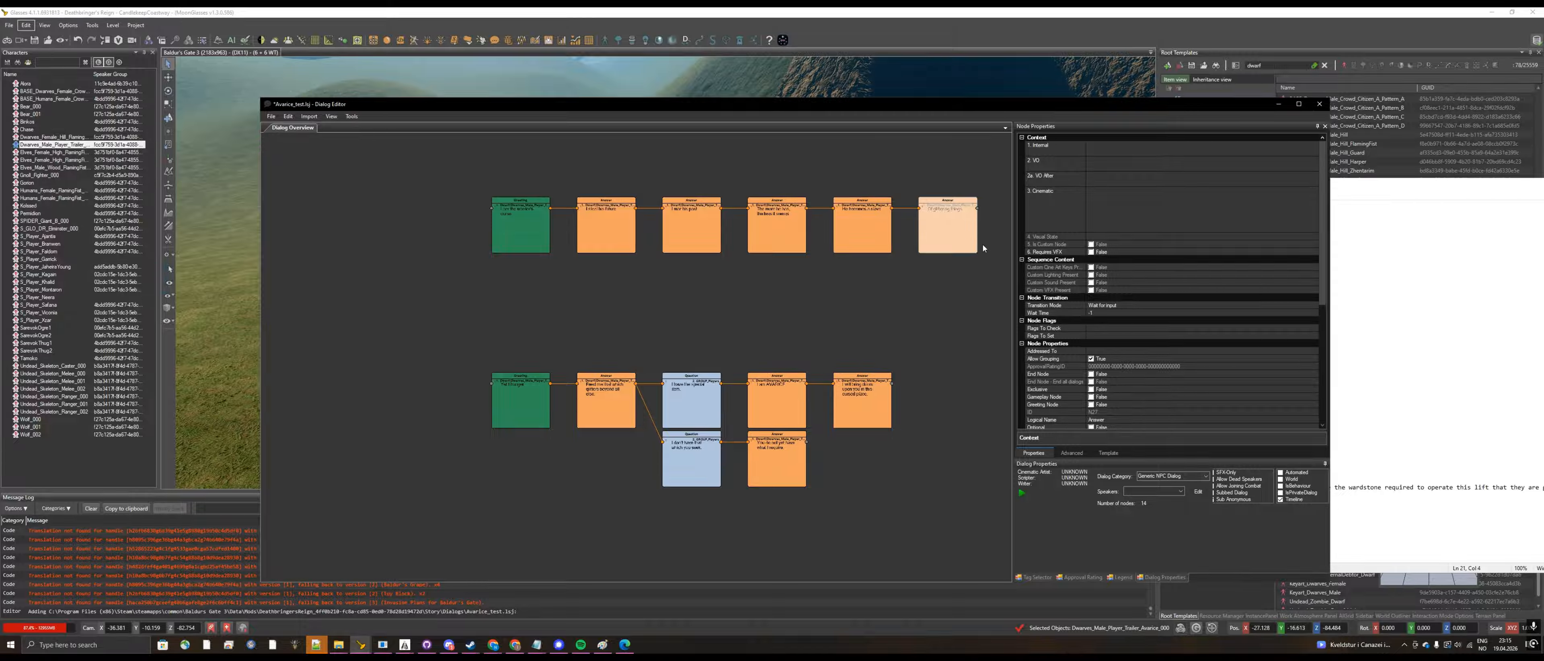
pyautogui.click(1091, 374)
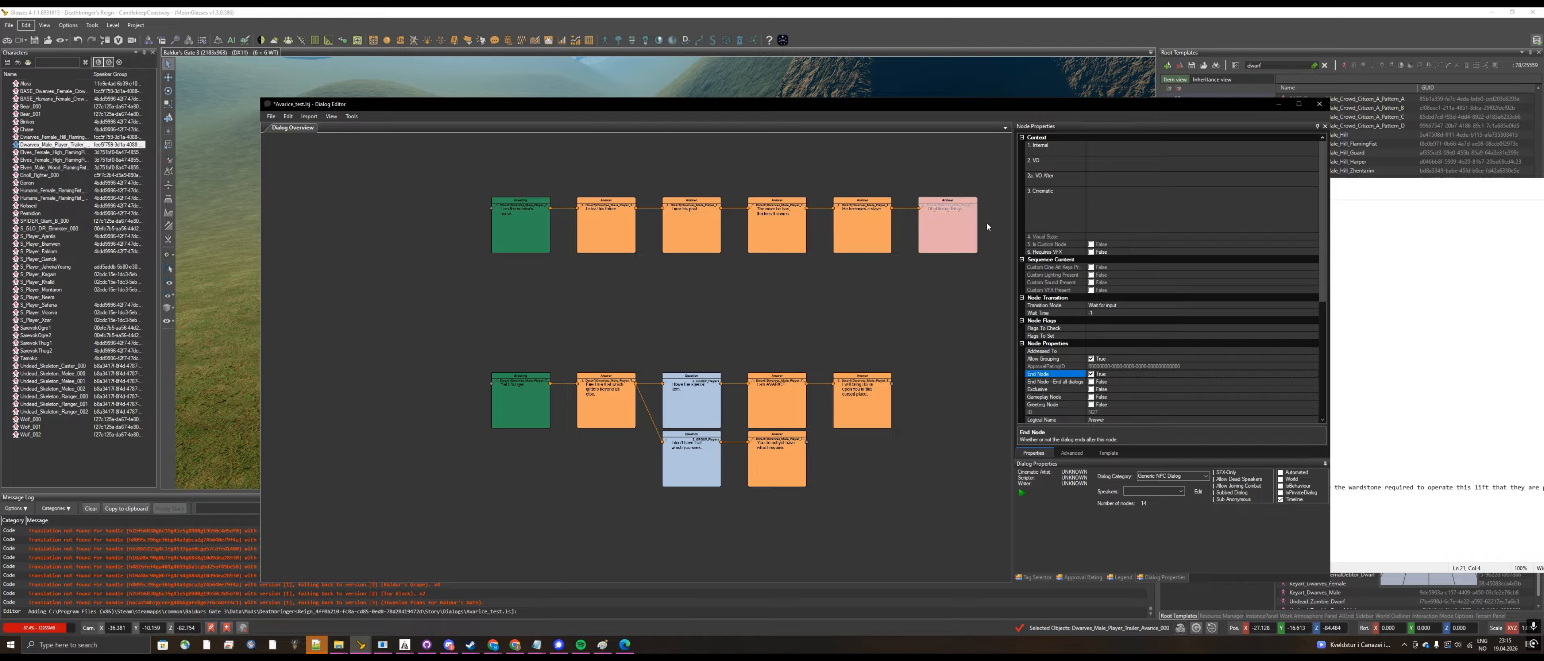
pyautogui.click(862, 401)
pyautogui.click(1092, 375)
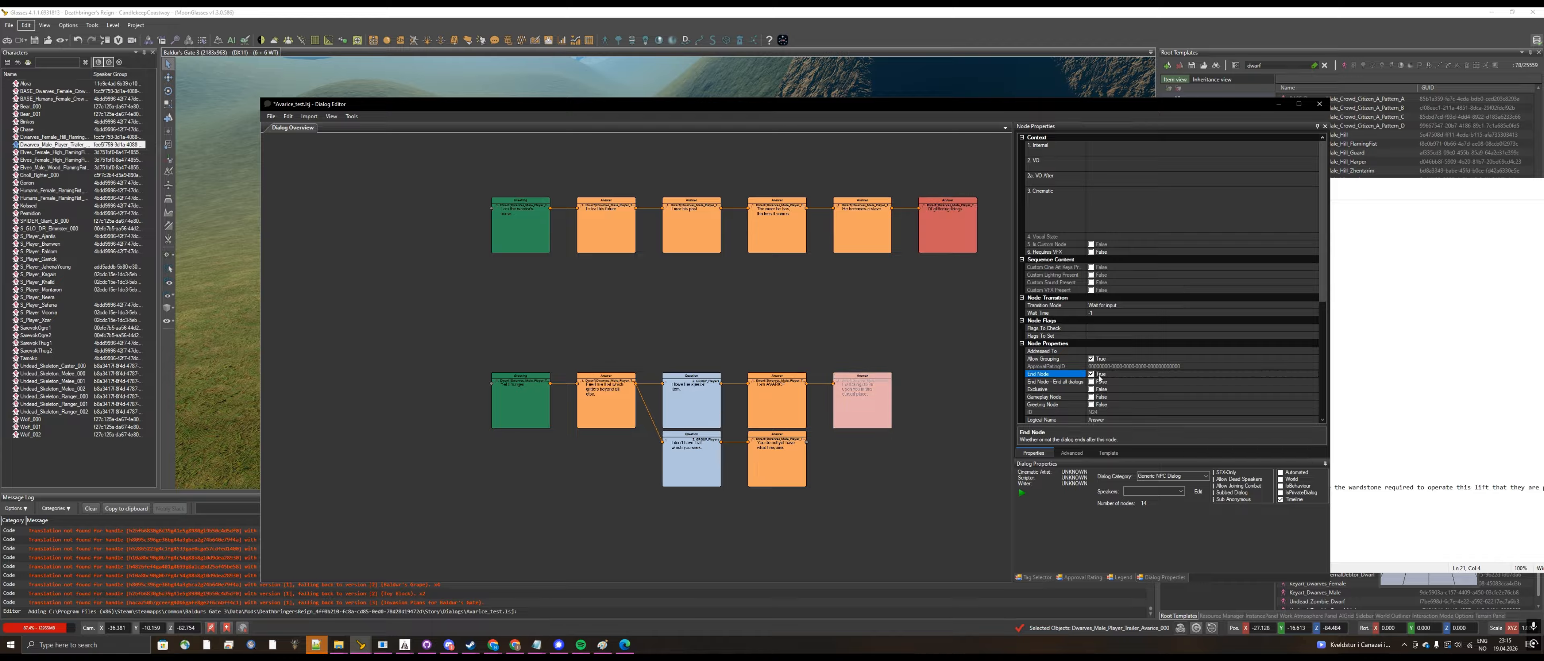
pyautogui.click(803, 456)
pyautogui.click(1091, 374)
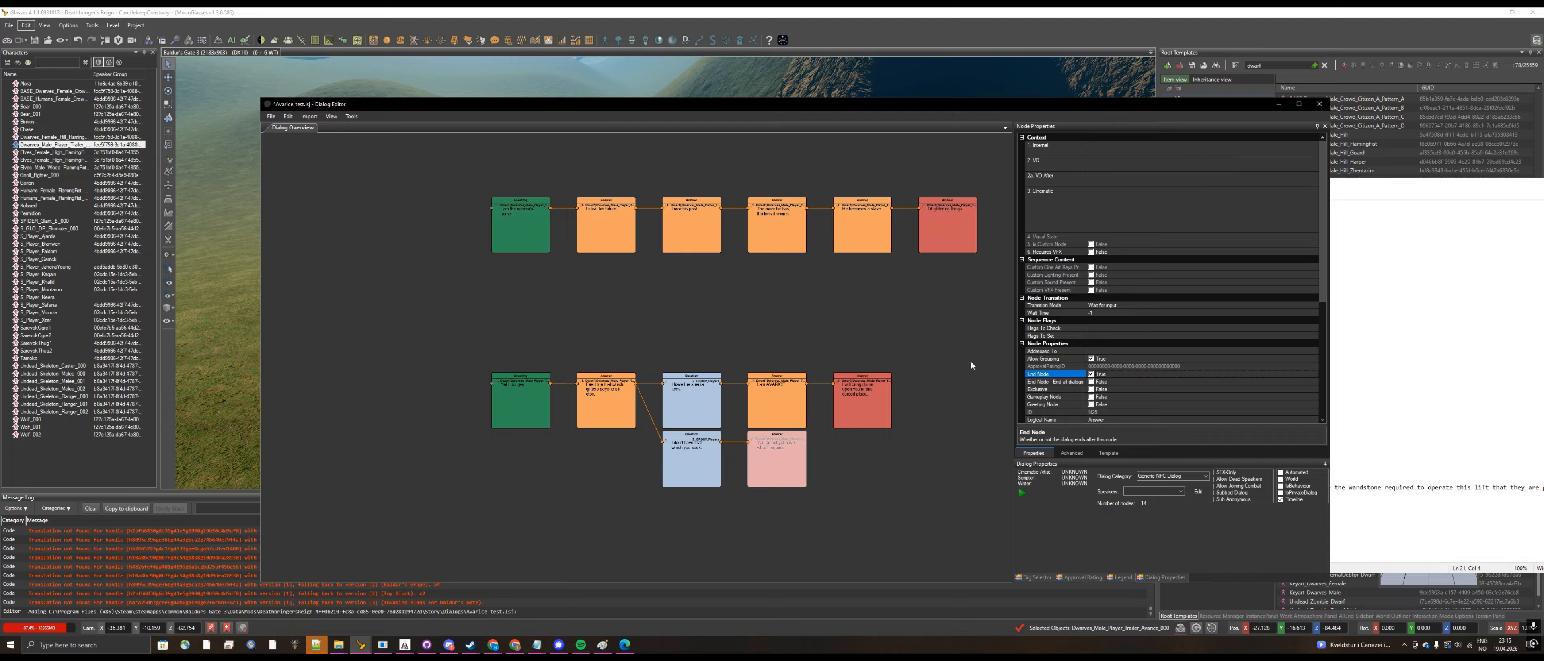
pyautogui.click(729, 338)
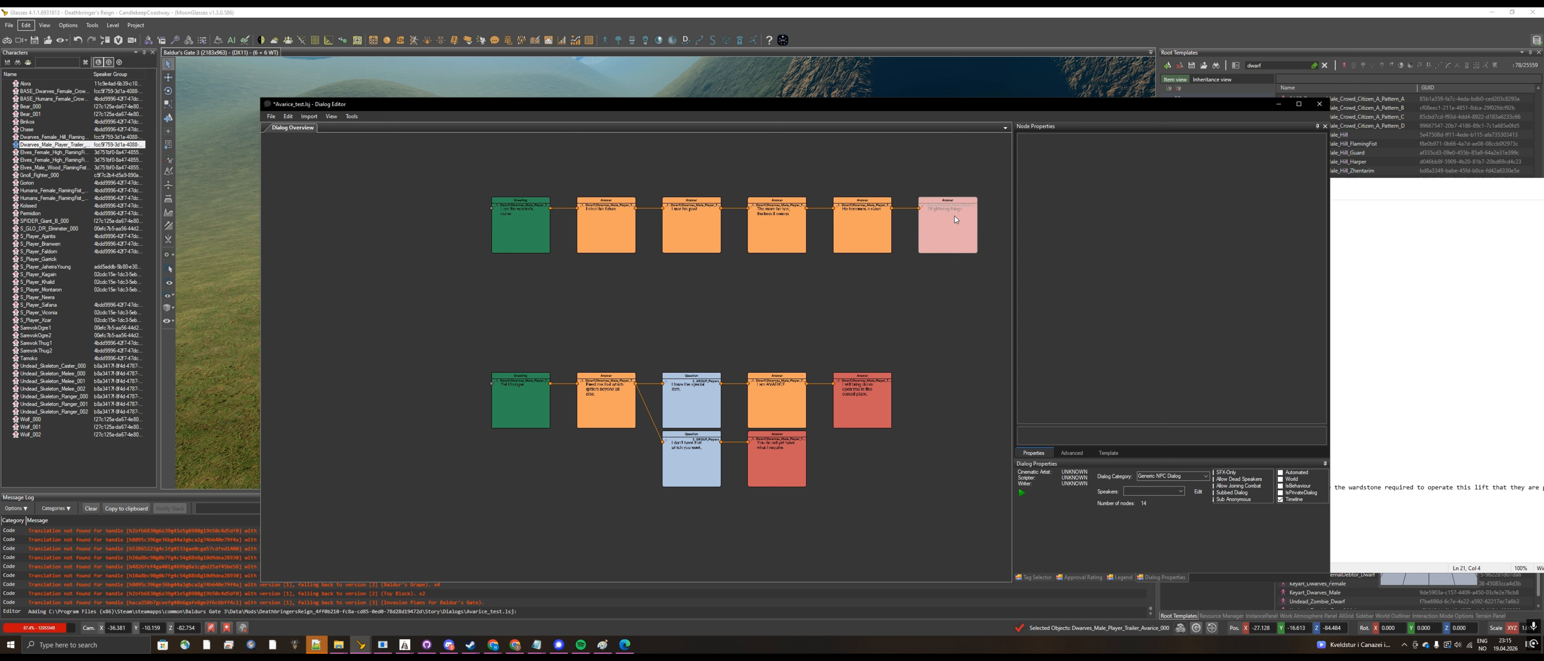
# Step: Open the flag editor for the Flags To Set of the upper Greeting node
pyautogui.click(513, 394)
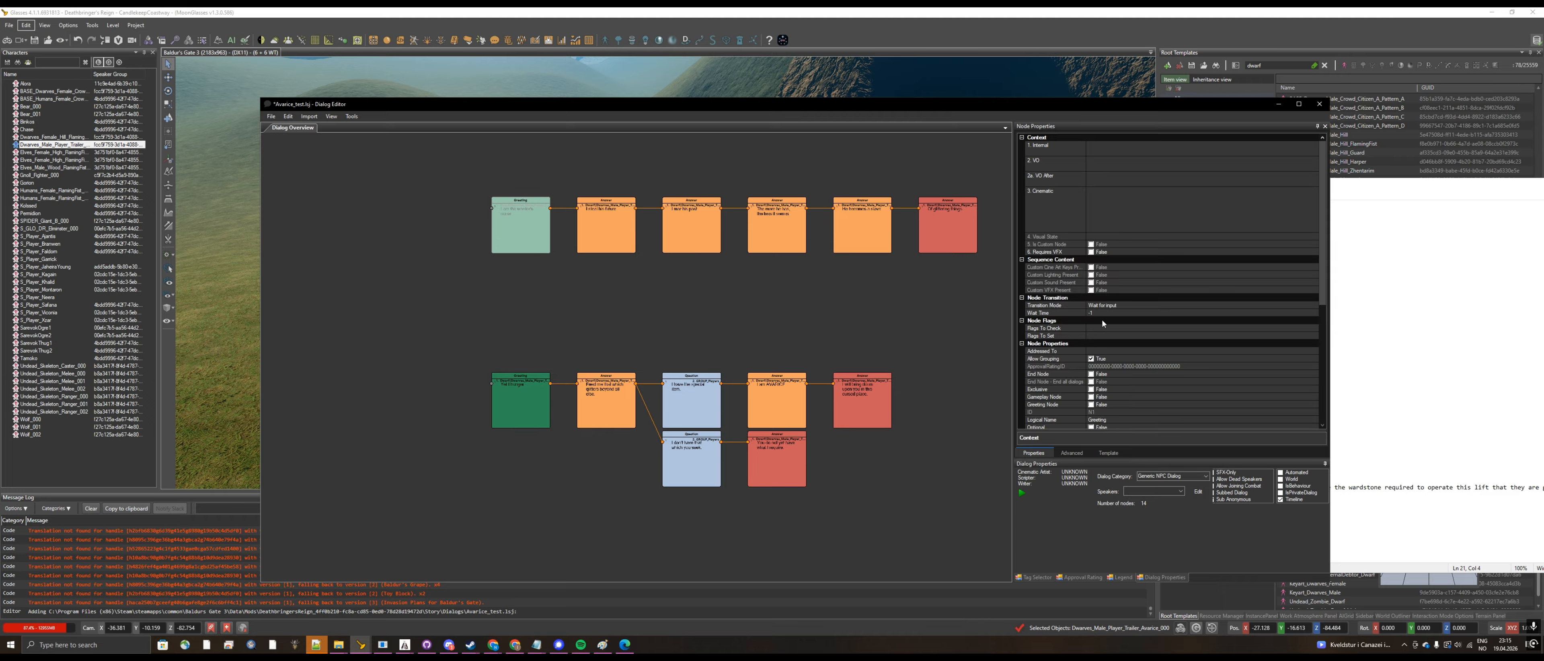
pyautogui.scroll(2, 724, 295)
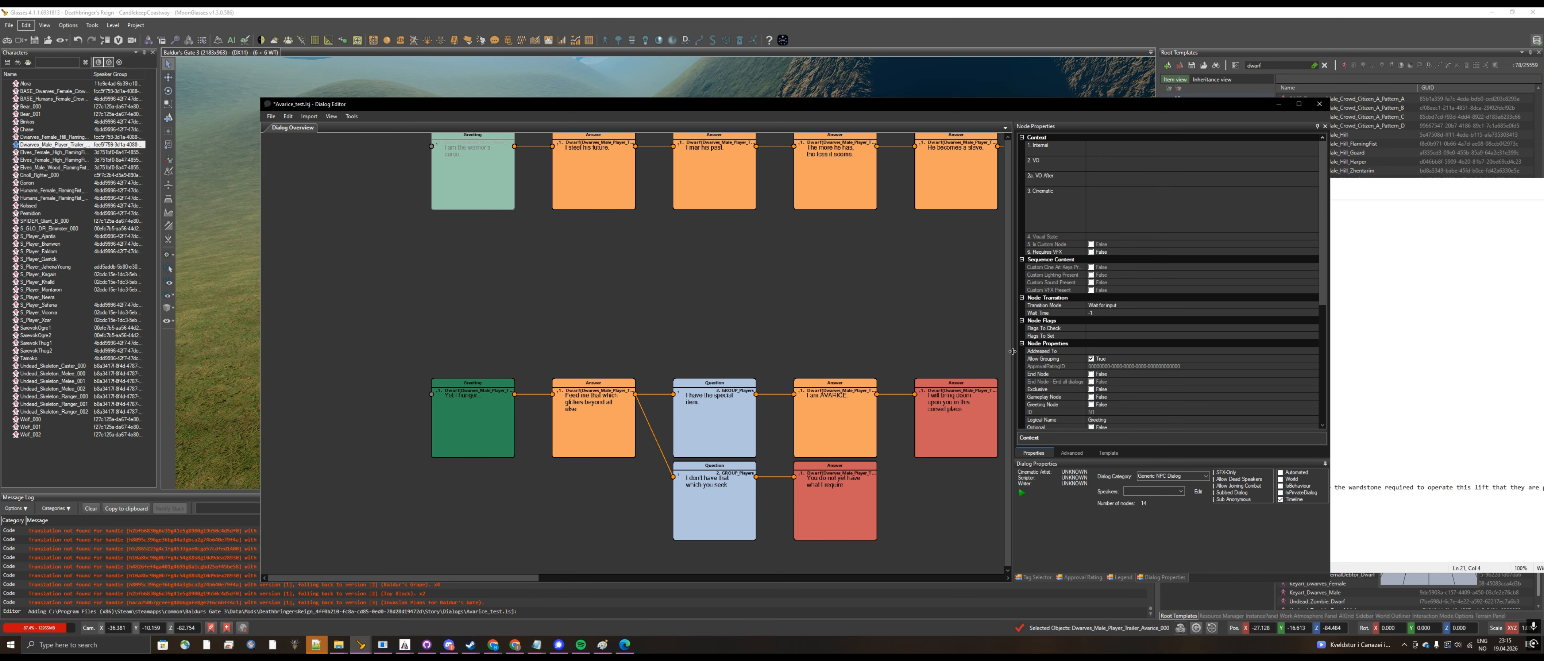
pyautogui.click(1094, 325)
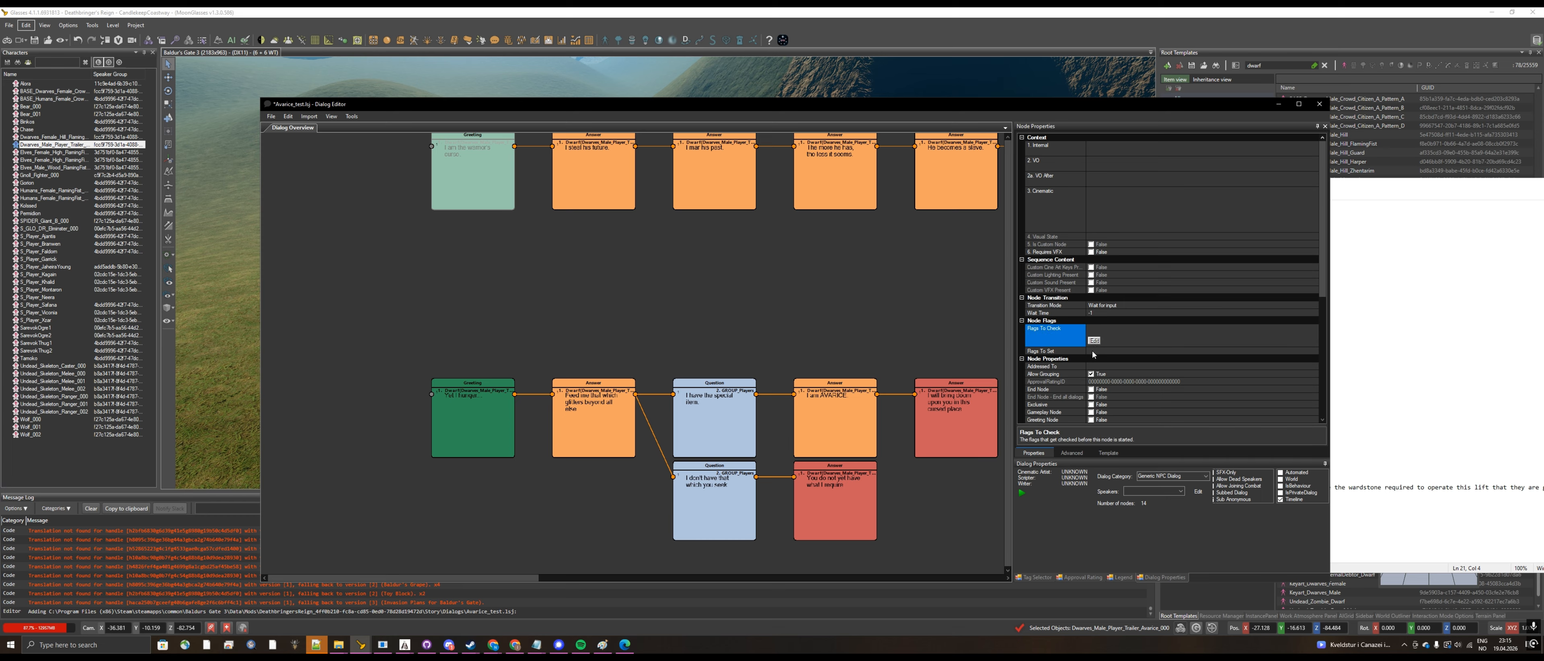
pyautogui.click(1094, 353)
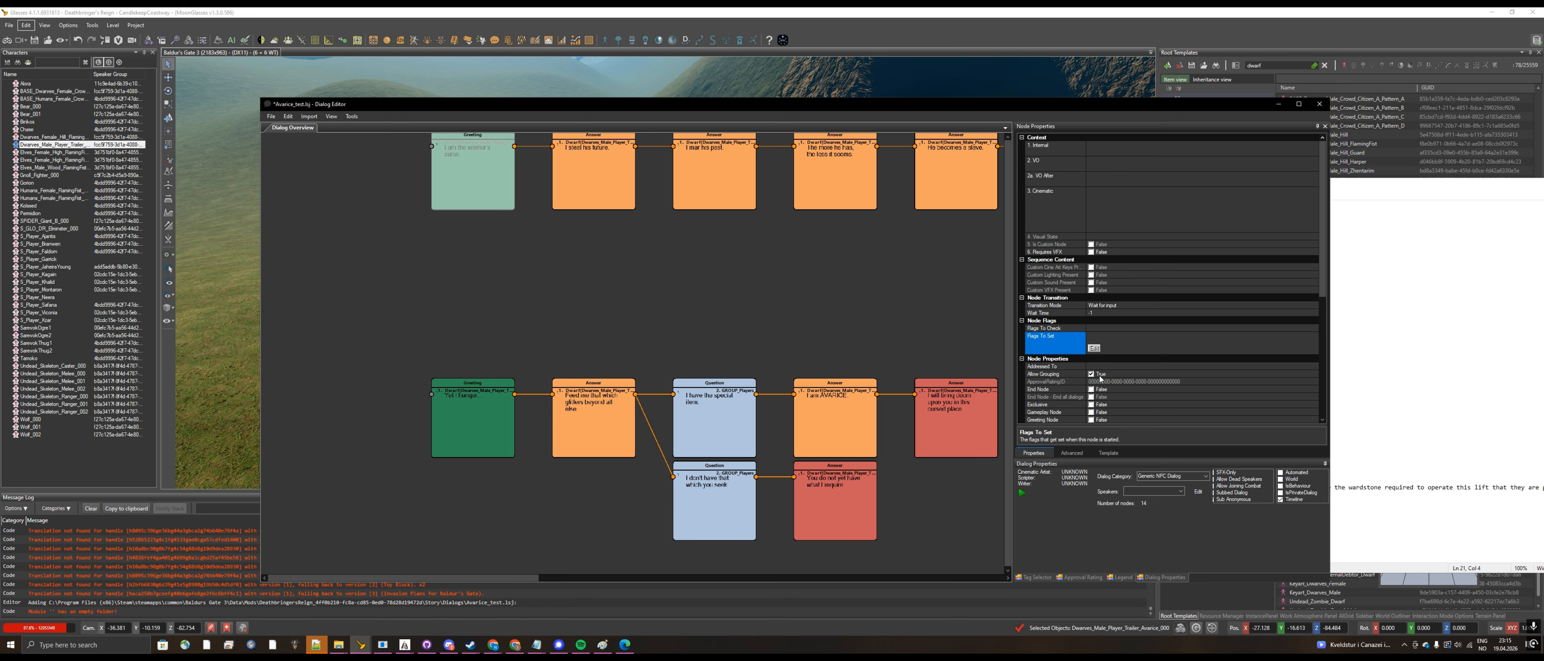
pyautogui.click(1093, 348)
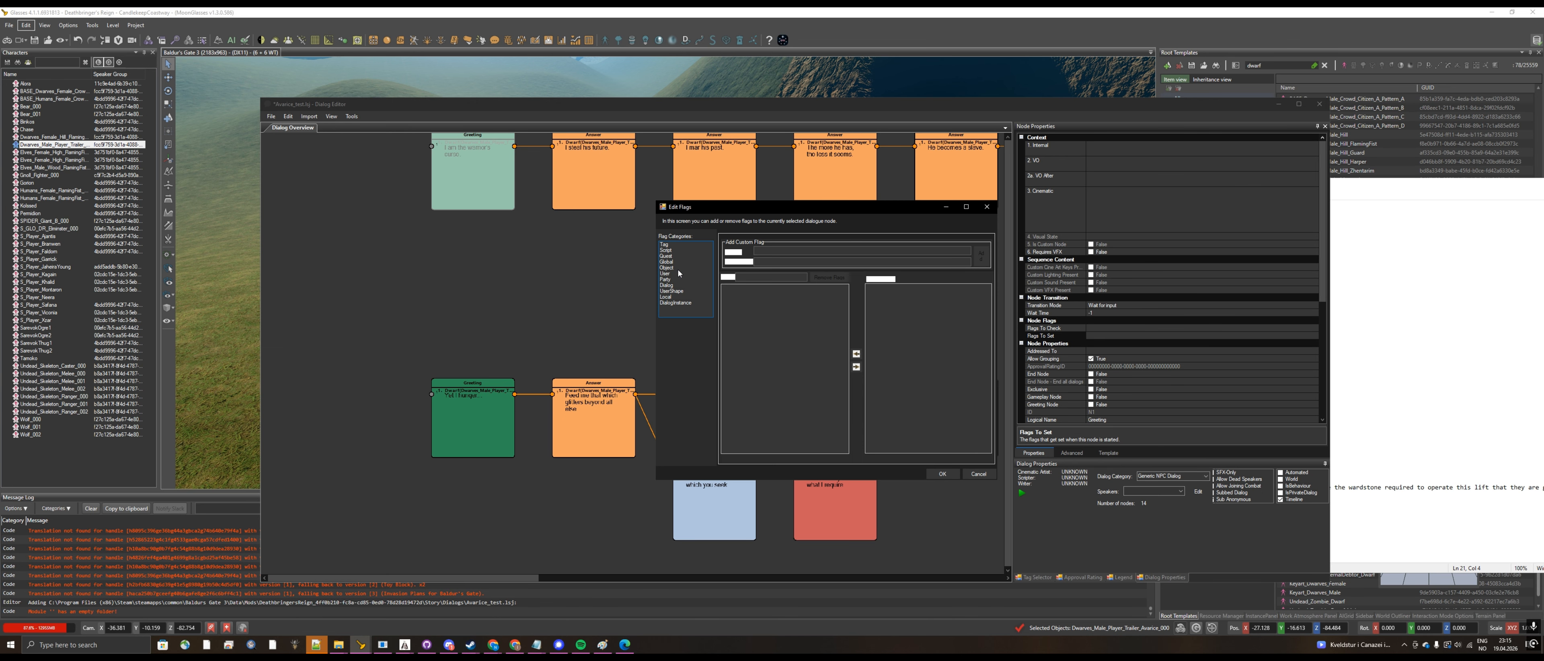
# Step: Search the existing Object flags for "death" and "DR_"
pyautogui.click(677, 264)
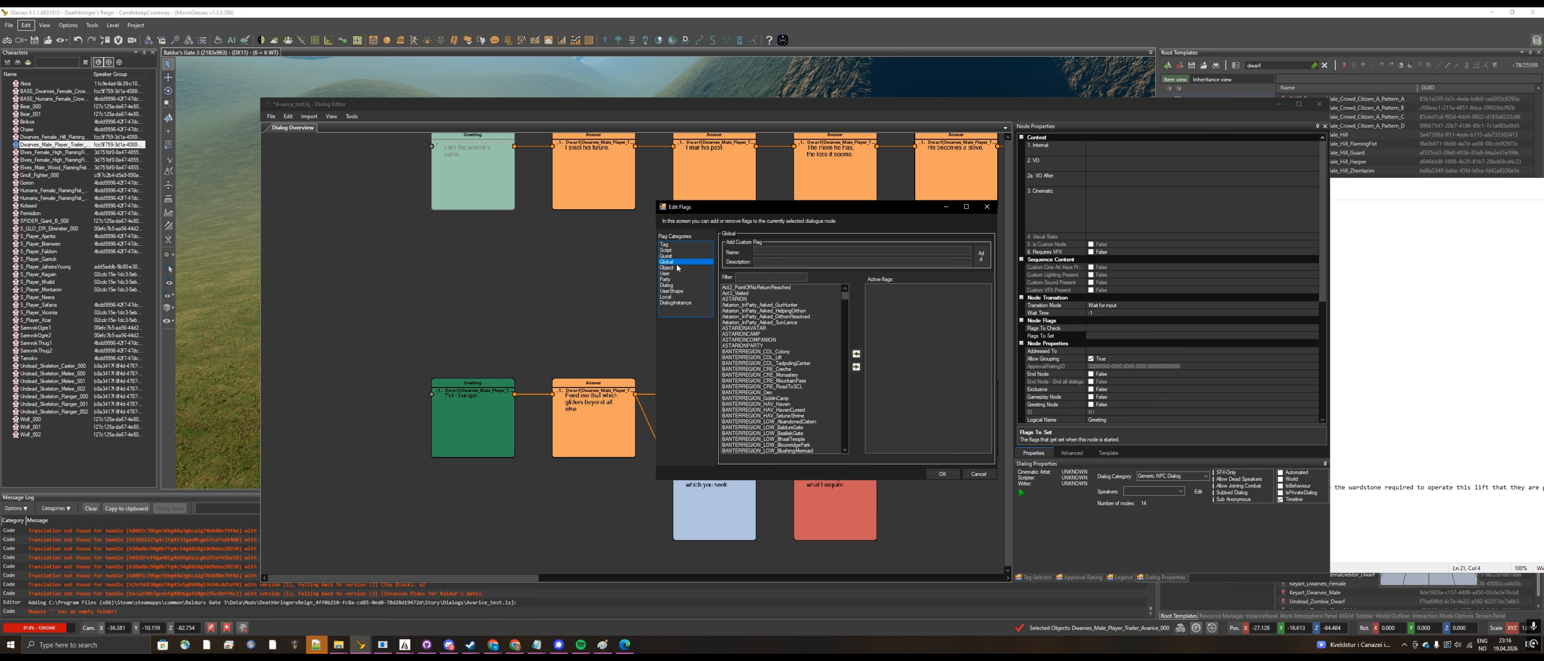
pyautogui.click(678, 268)
pyautogui.moveTo(845, 297); pyautogui.dragTo(854, 379)
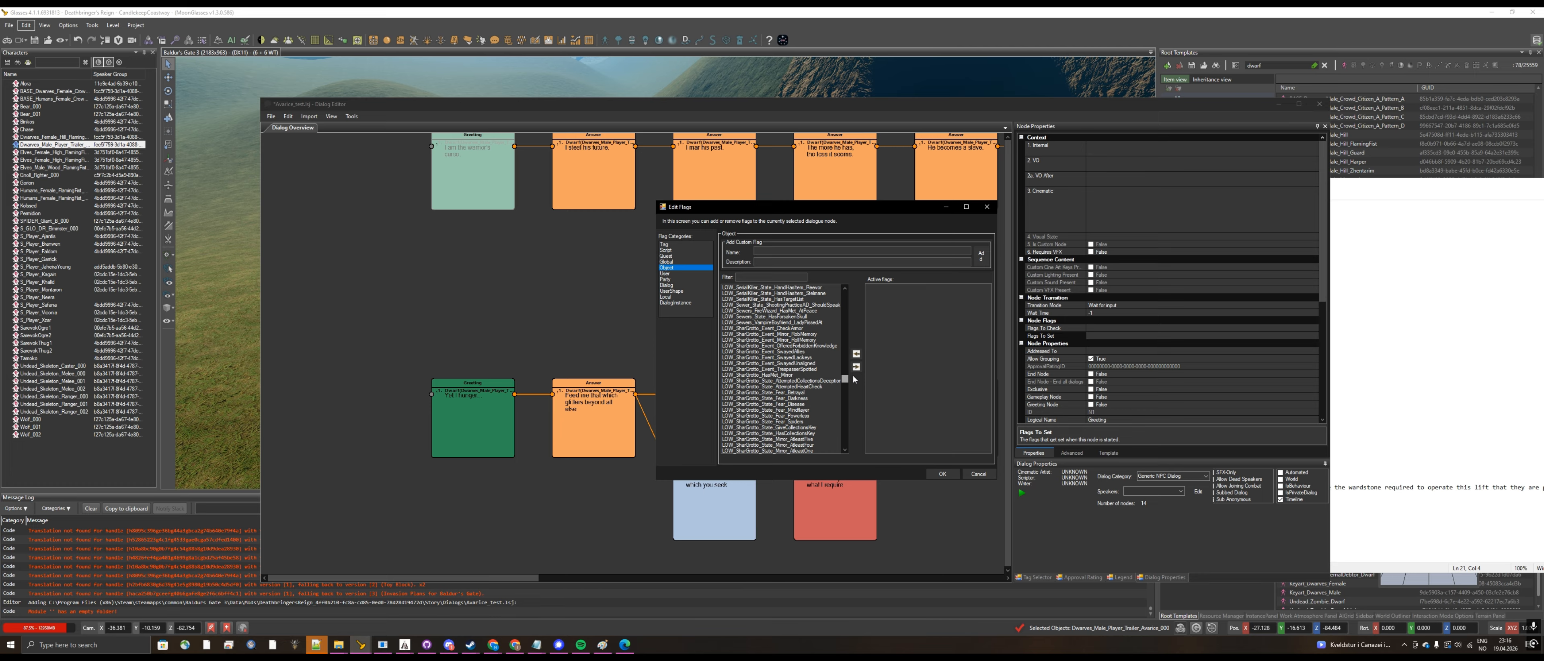
pyautogui.click(771, 277)
pyautogui.write('dr')
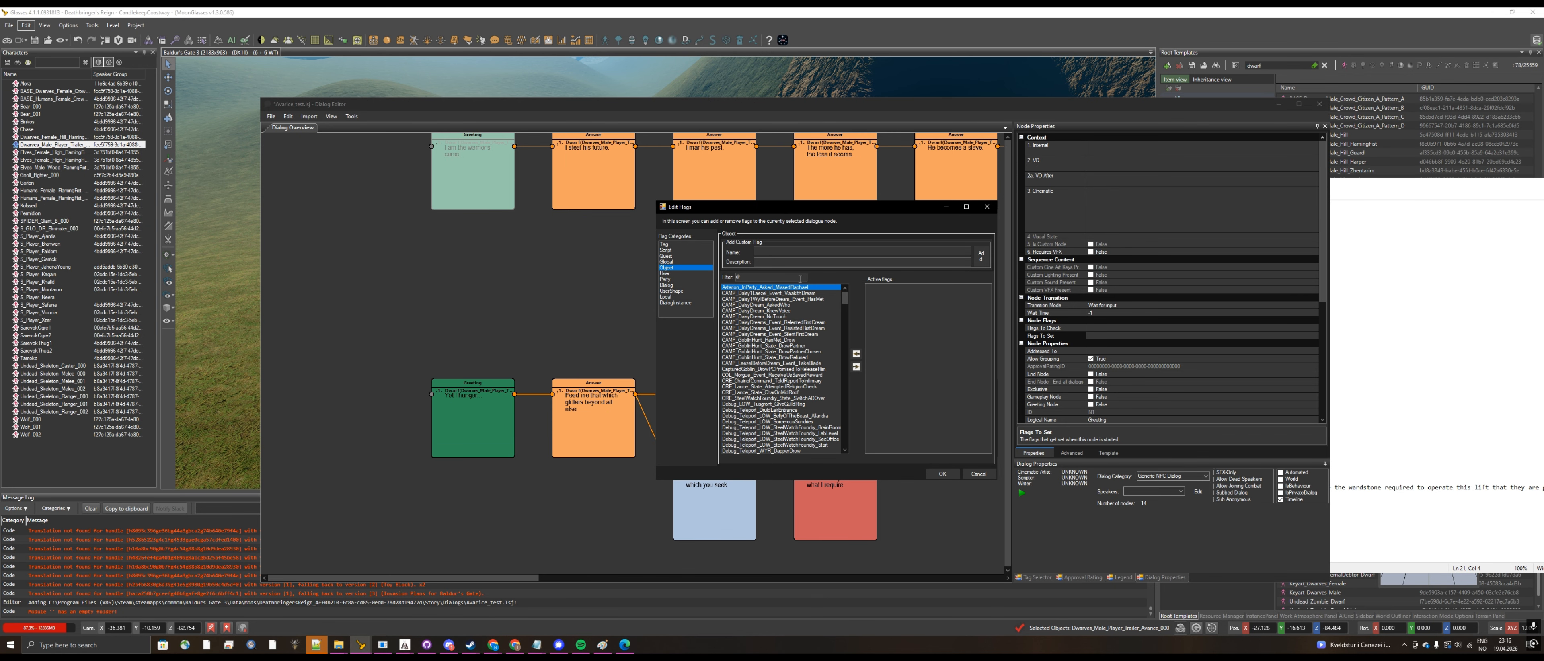
pyautogui.press('BackSpace')
pyautogui.write('eat')
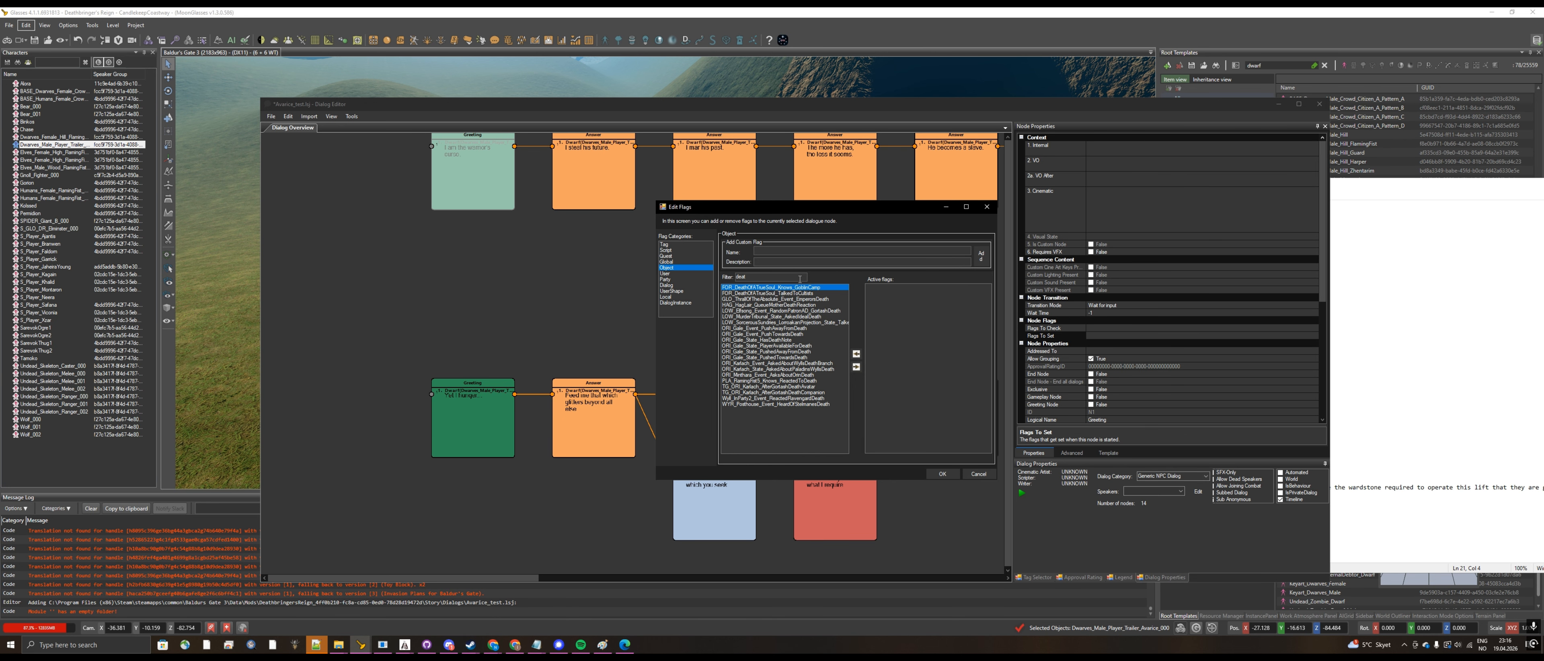
pyautogui.press('BackSpace')
pyautogui.press('BackSpace')
pyautogui.press('BackSpace')
pyautogui.press('BackSpace')
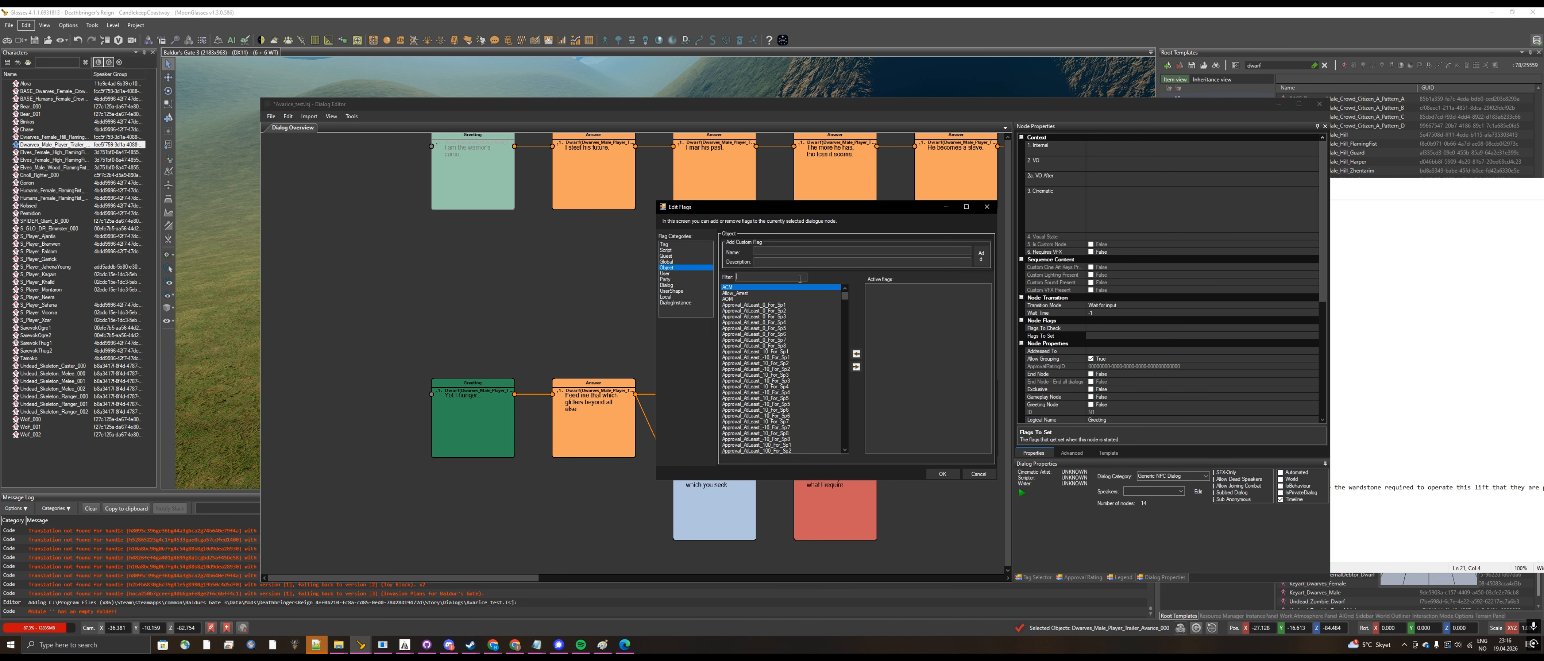
pyautogui.write('DR')
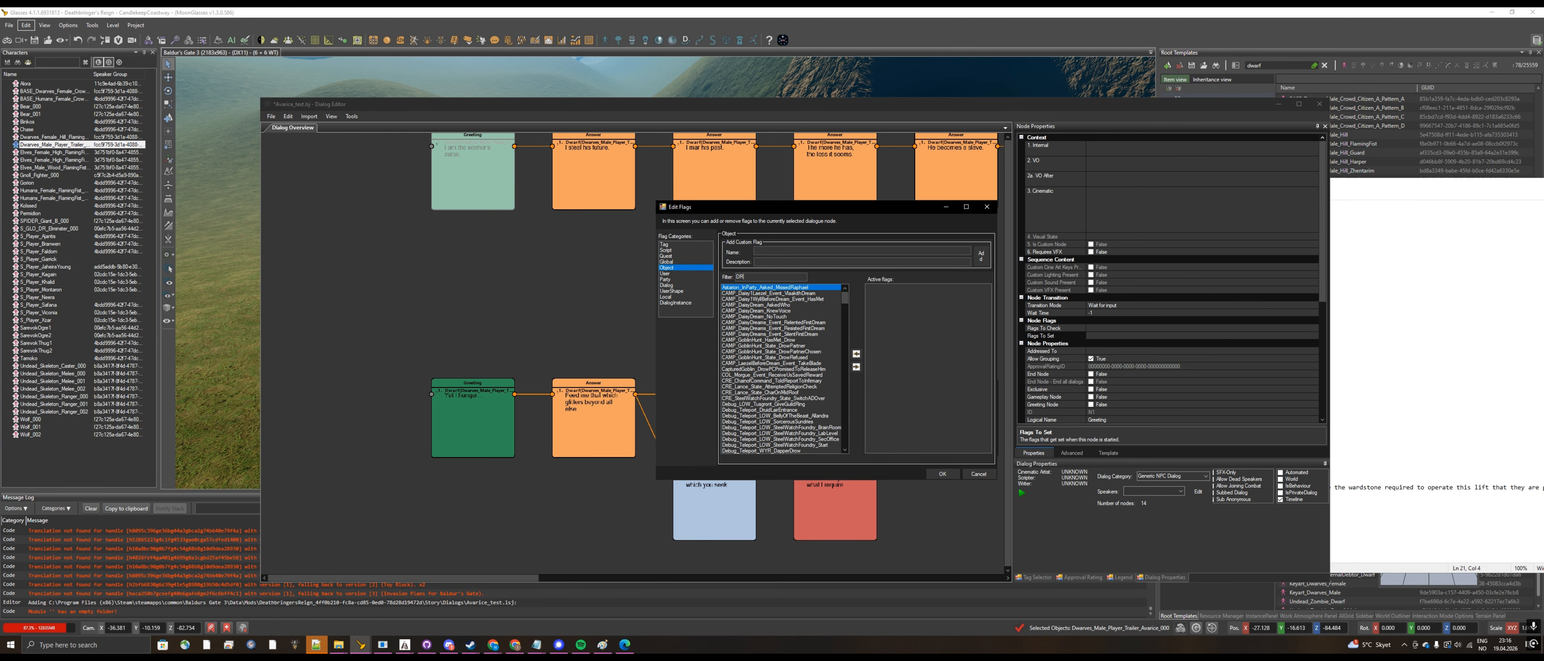
pyautogui.write('_')
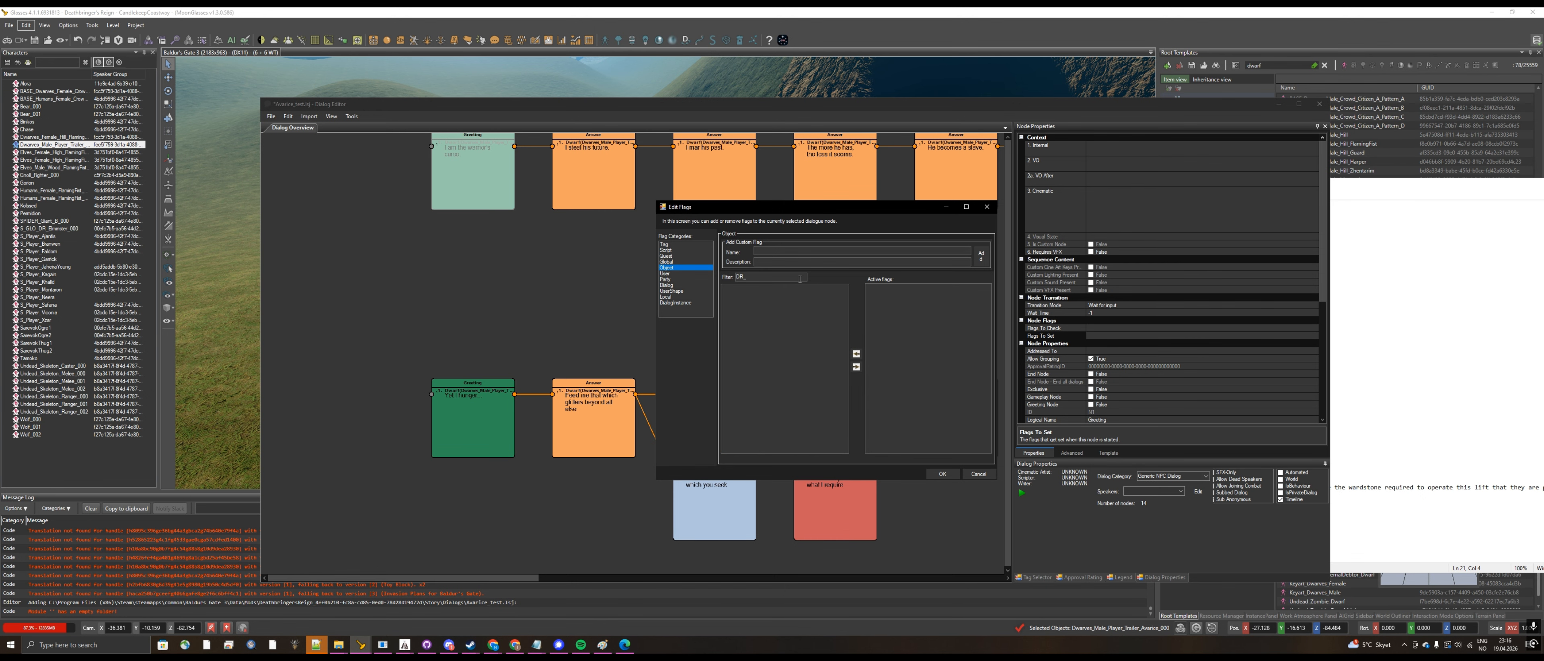
pyautogui.moveTo(800, 279); pyautogui.dragTo(677, 273)
pyautogui.press('BackSpace')
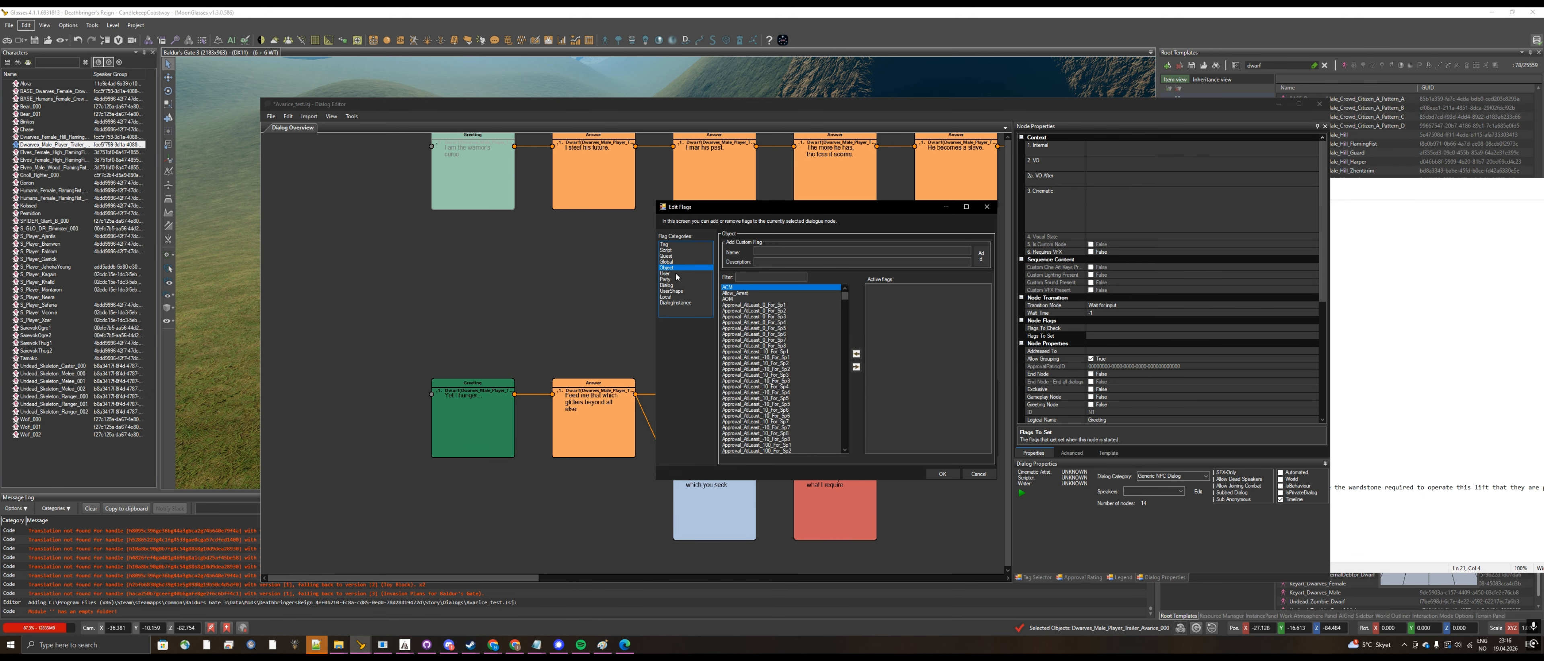
# Step: Create the Global custom flag DR_Avarice_spoketoonce, described as "You spoke to Avarice once", and set it on the upper Greeting node
pyautogui.click(668, 262)
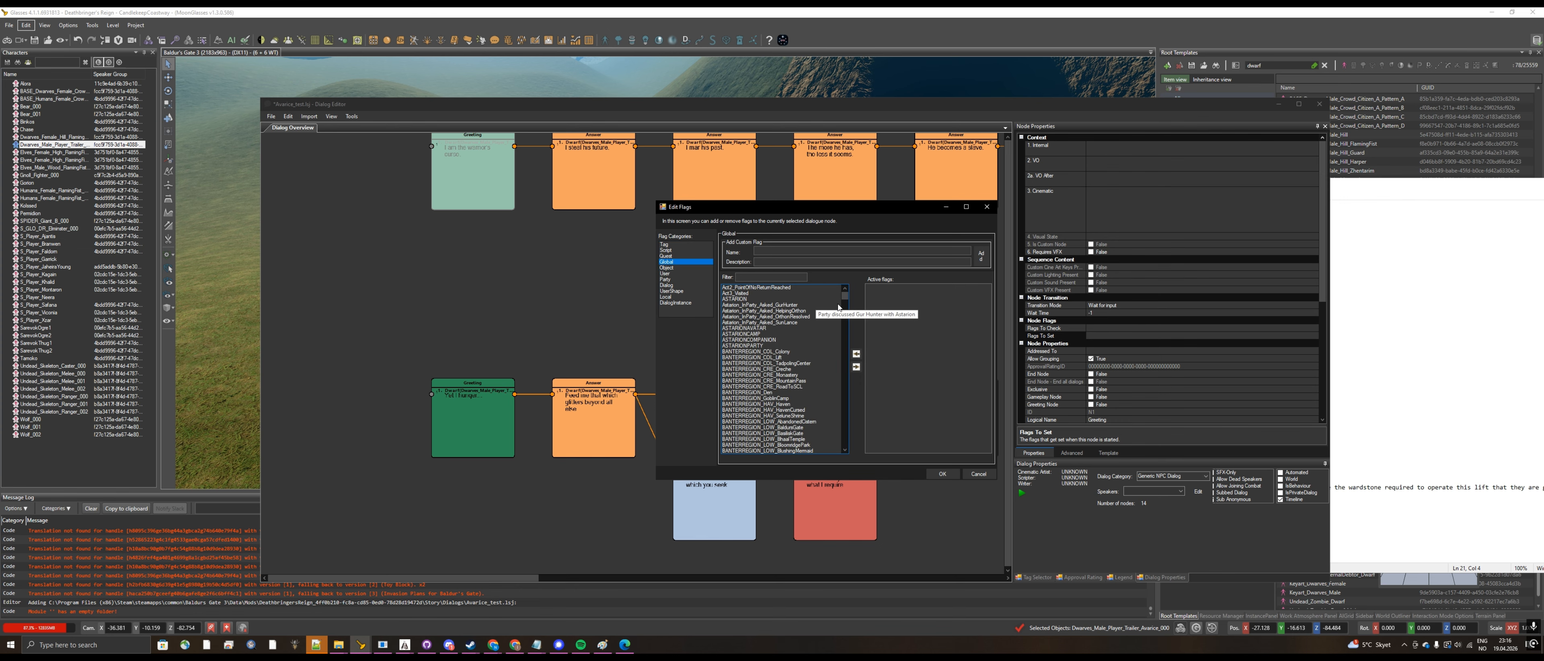
pyautogui.write('DR_')
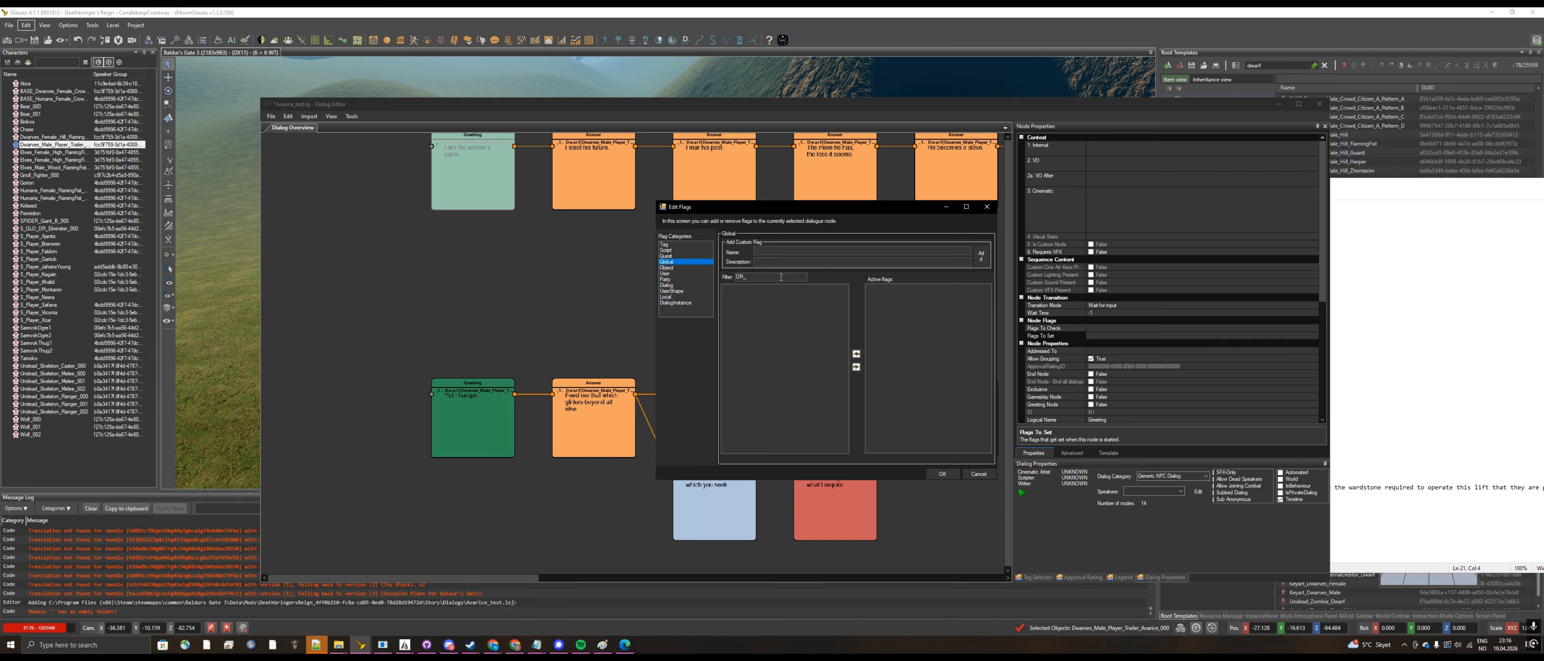
pyautogui.press('BackSpace')
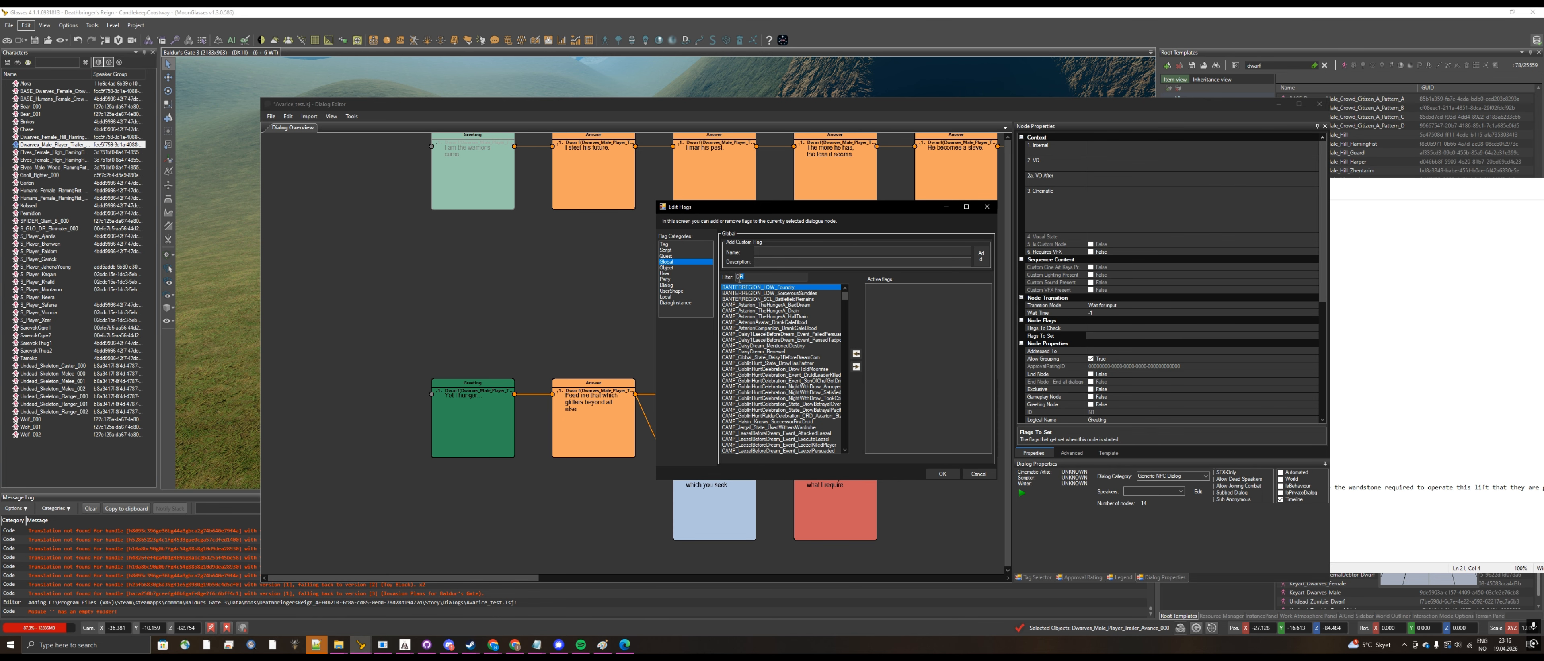
pyautogui.press('BackSpace')
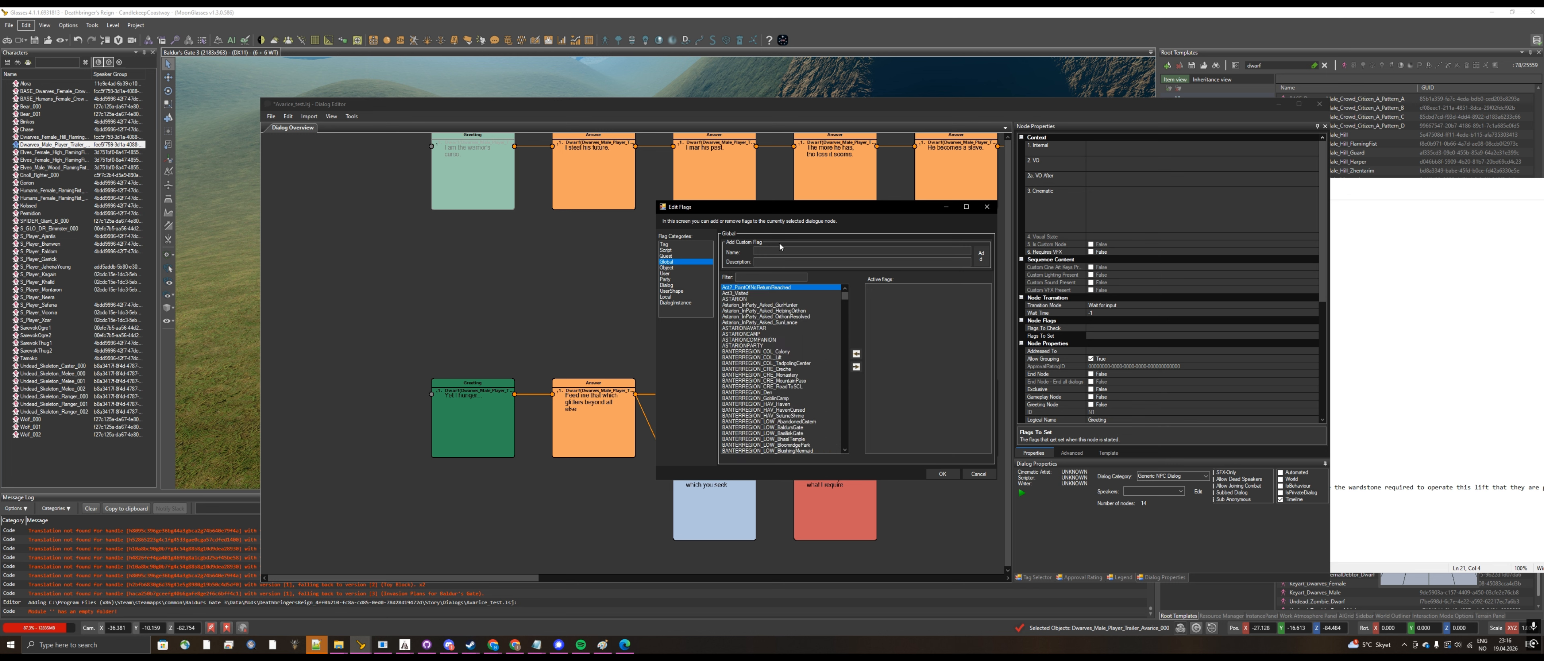
pyautogui.write('DR_Avarice_spoketoonce')
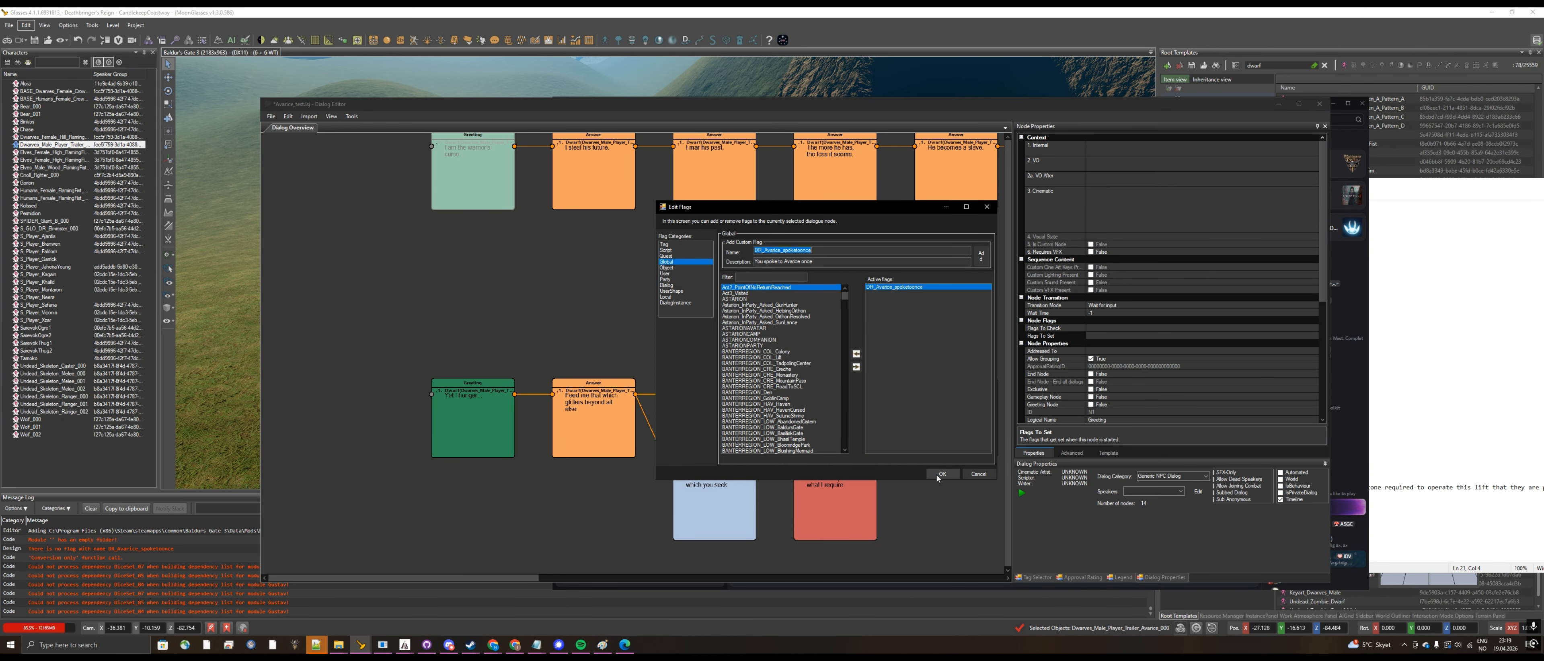
pyautogui.click(941, 474)
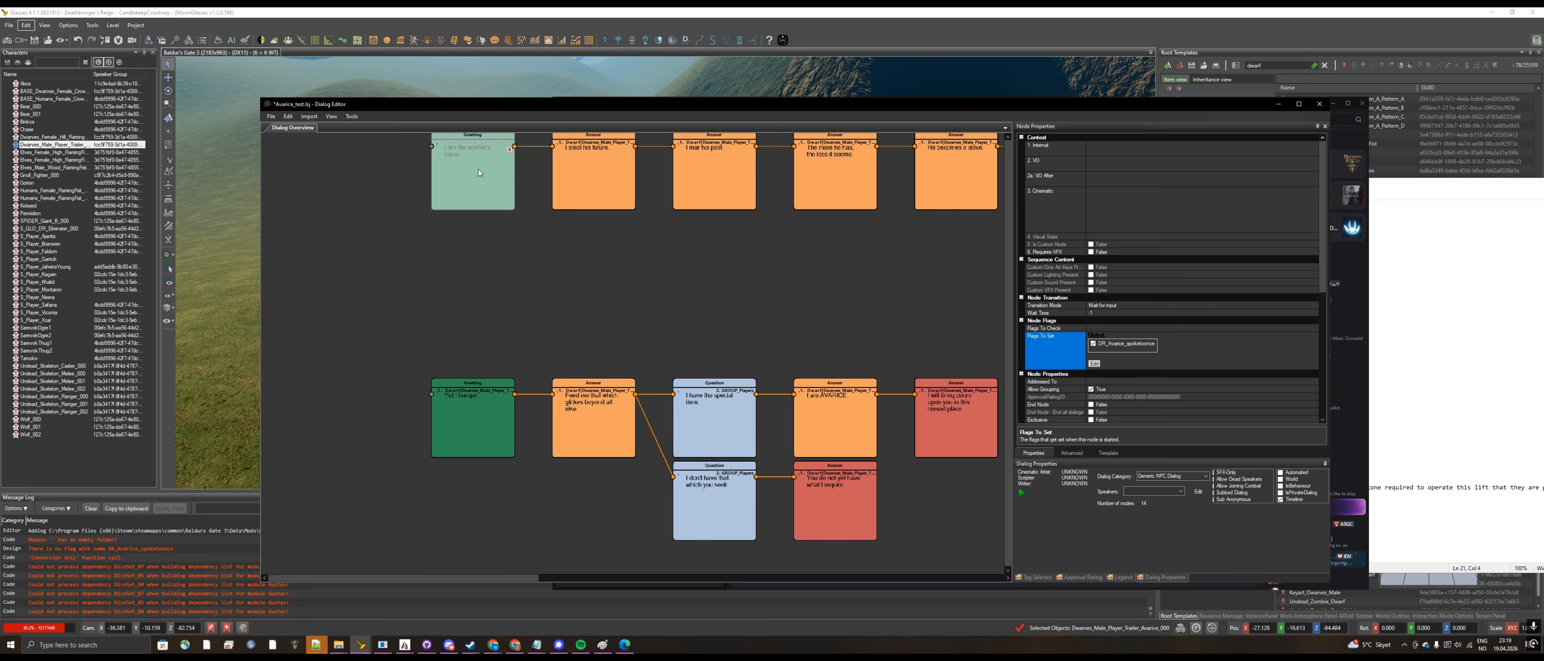
# Step: Add the Global flag DR_Avarice_spoketoonce to the upper Greeting node's Flags To Check and require it to be false
pyautogui.click(1116, 328)
pyautogui.click(1093, 340)
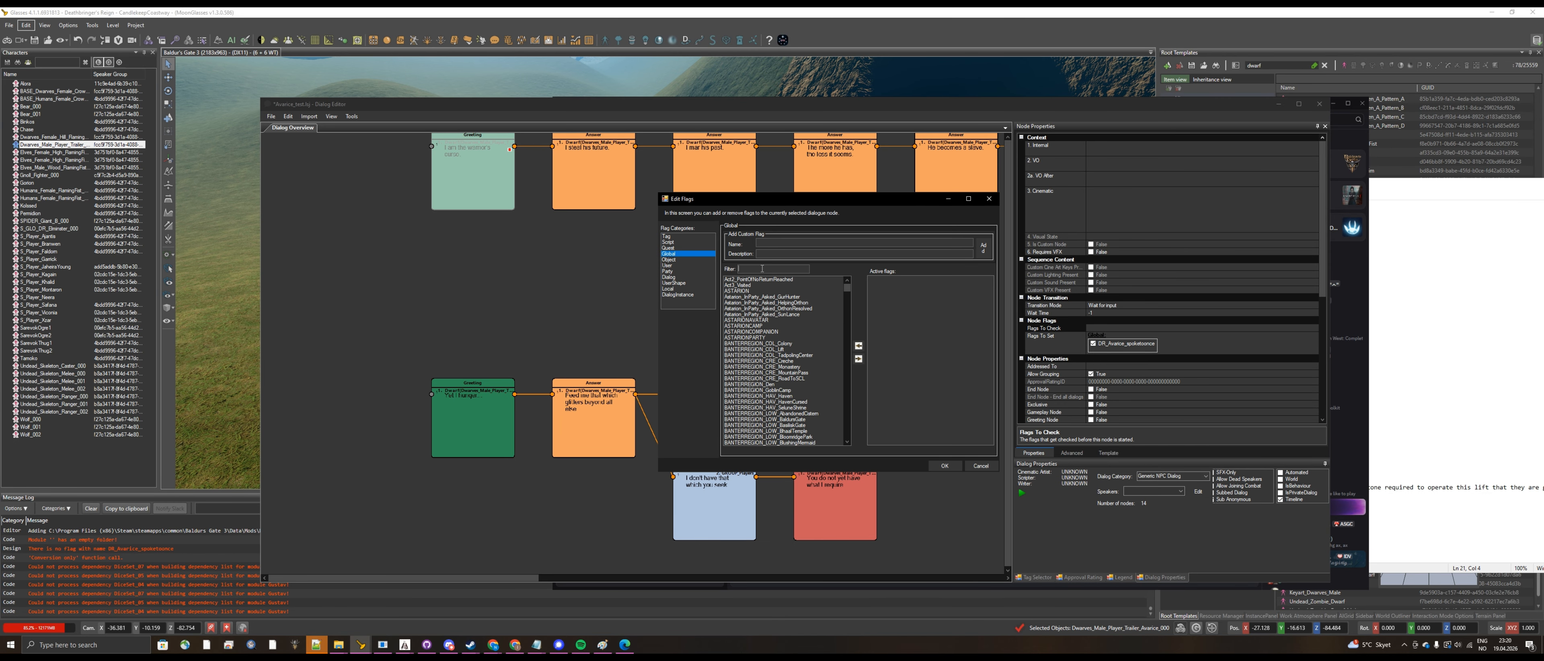
pyautogui.write('avarice')
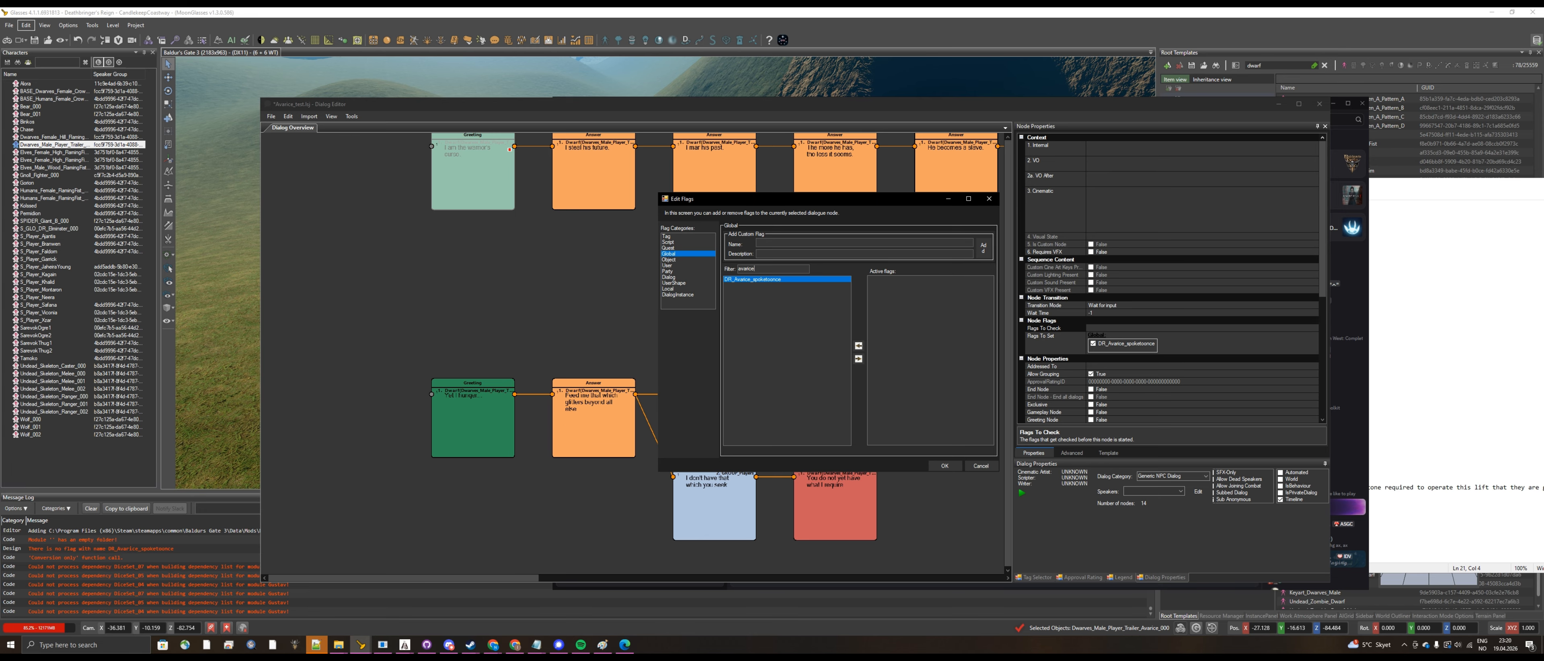
pyautogui.doubleClick(759, 280)
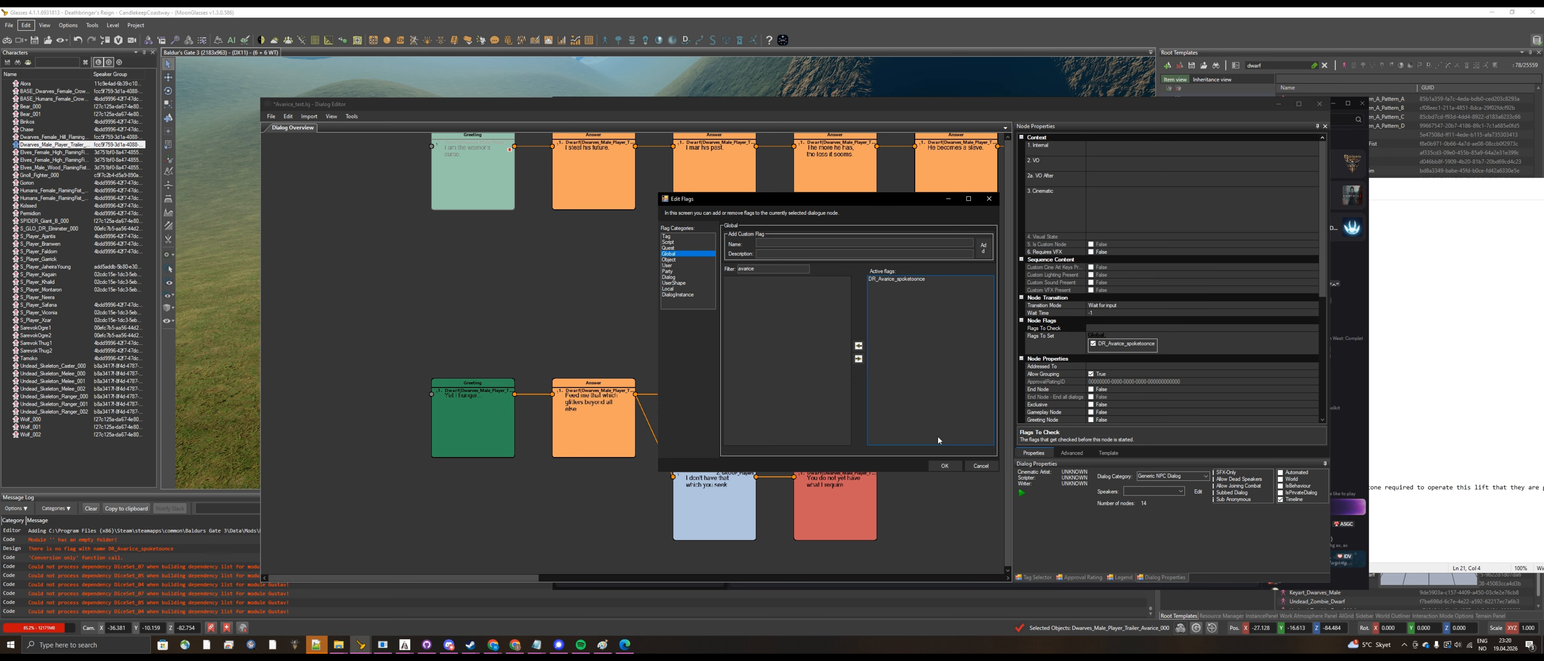
pyautogui.click(944, 466)
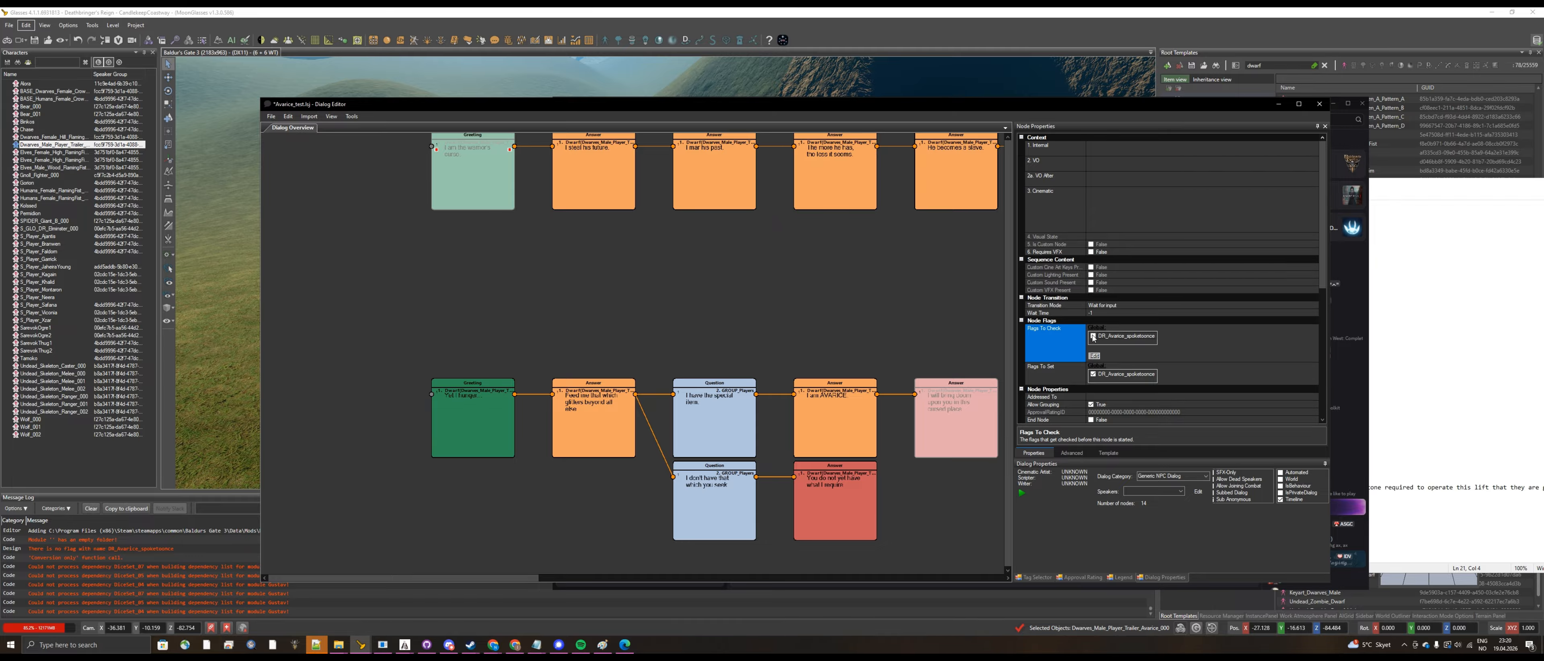
pyautogui.click(1091, 335)
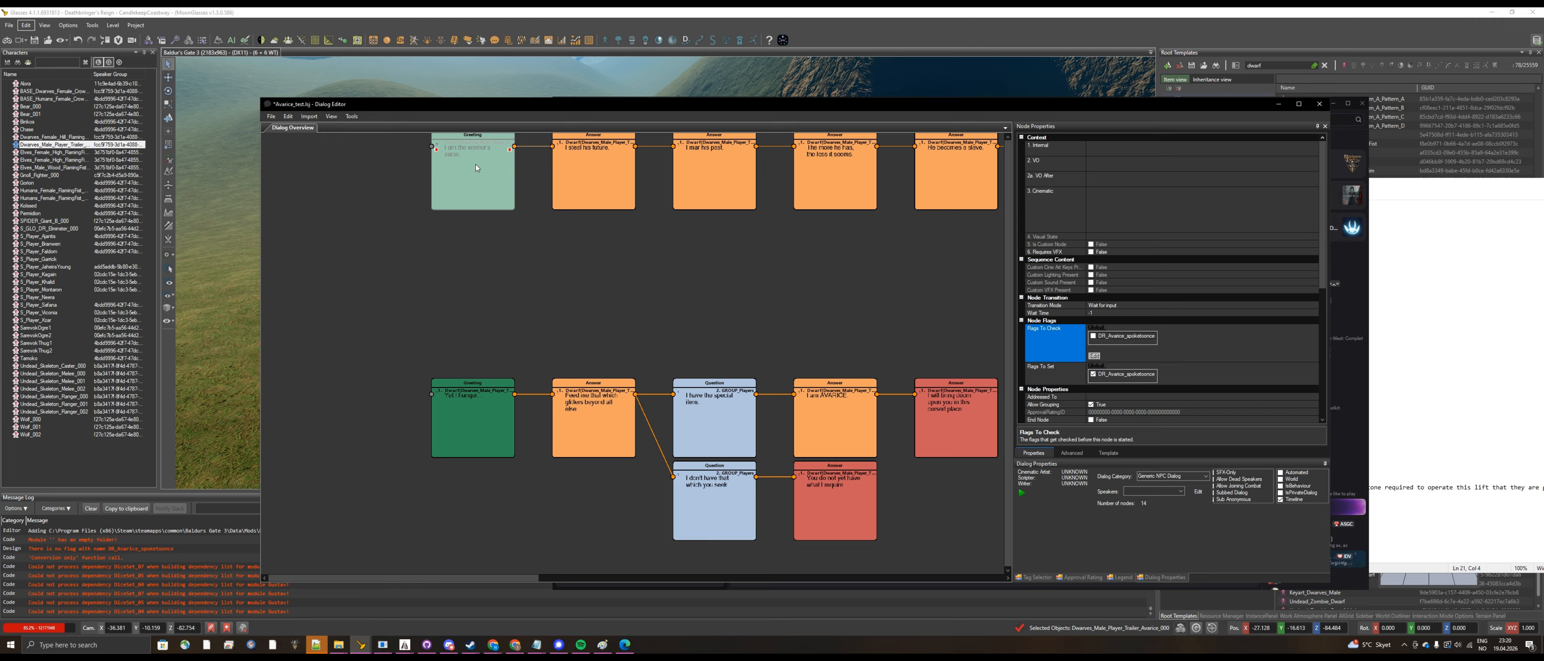
# Step: Add the Global flag DR_Avarice_spoketoonce to the lower Greeting node's Flags To Check, required as true
pyautogui.click(505, 433)
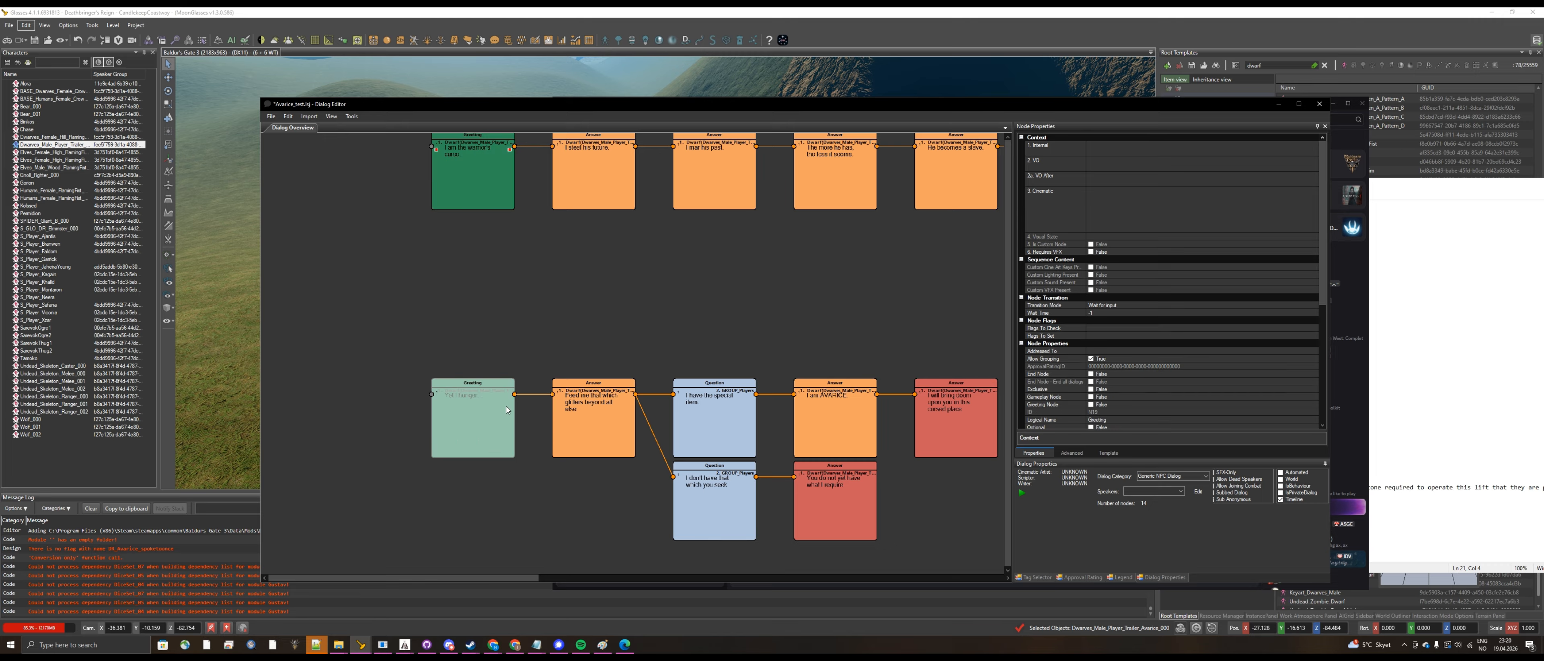
pyautogui.click(1096, 329)
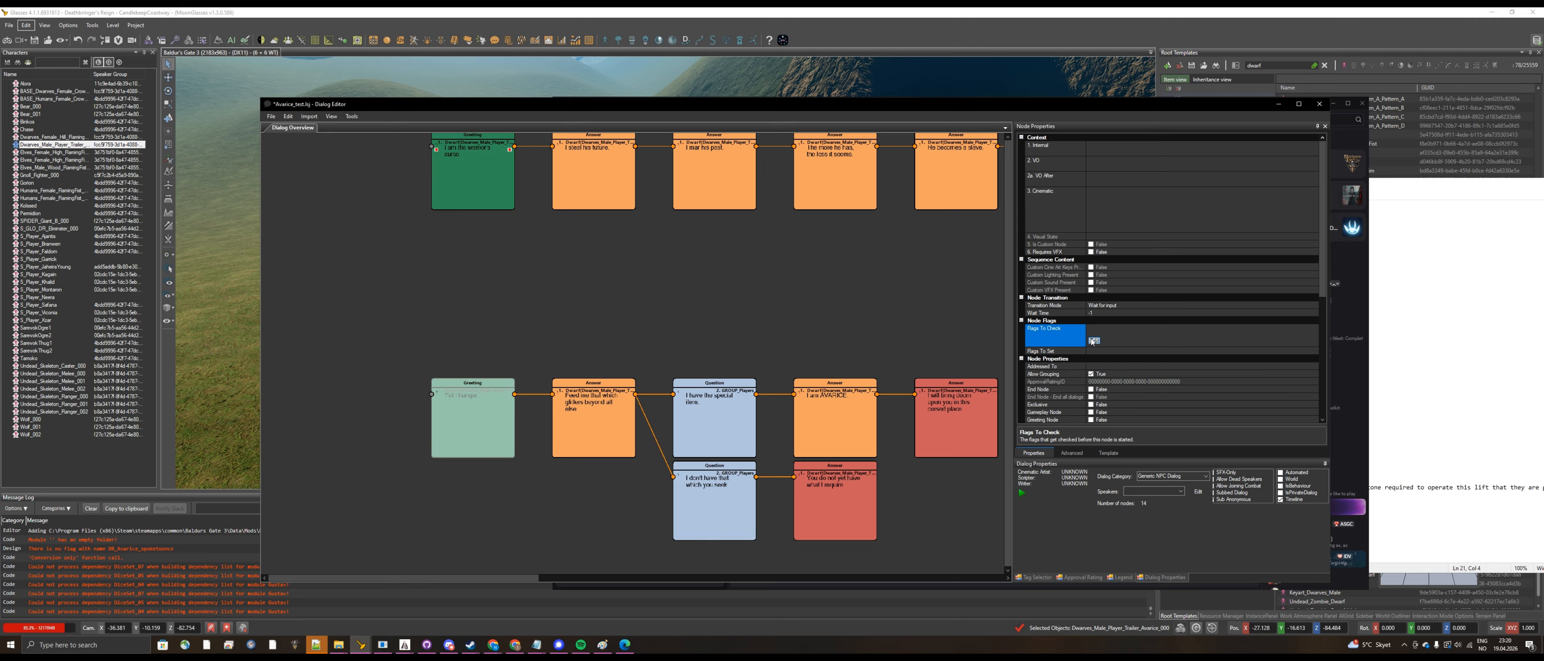
pyautogui.click(1092, 339)
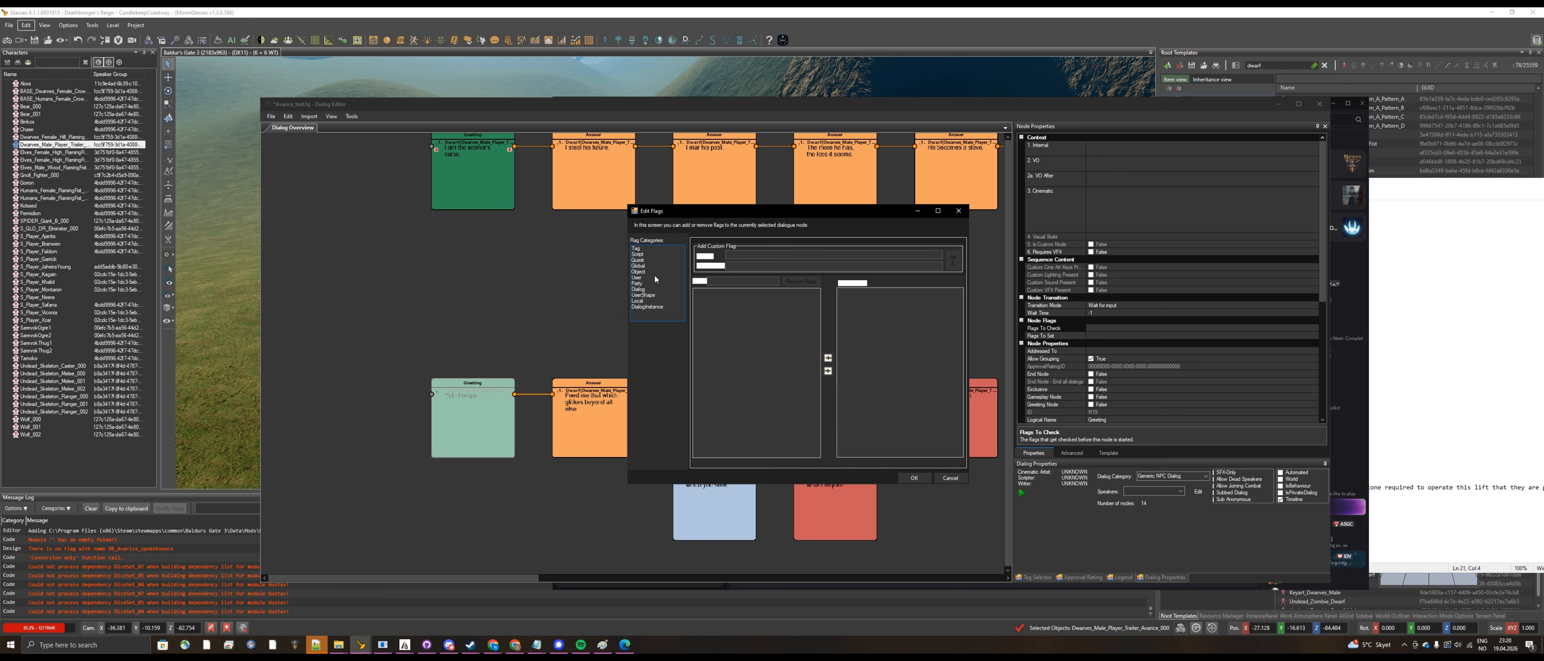
pyautogui.click(649, 272)
pyautogui.click(649, 266)
pyautogui.click(737, 280)
pyautogui.write('a')
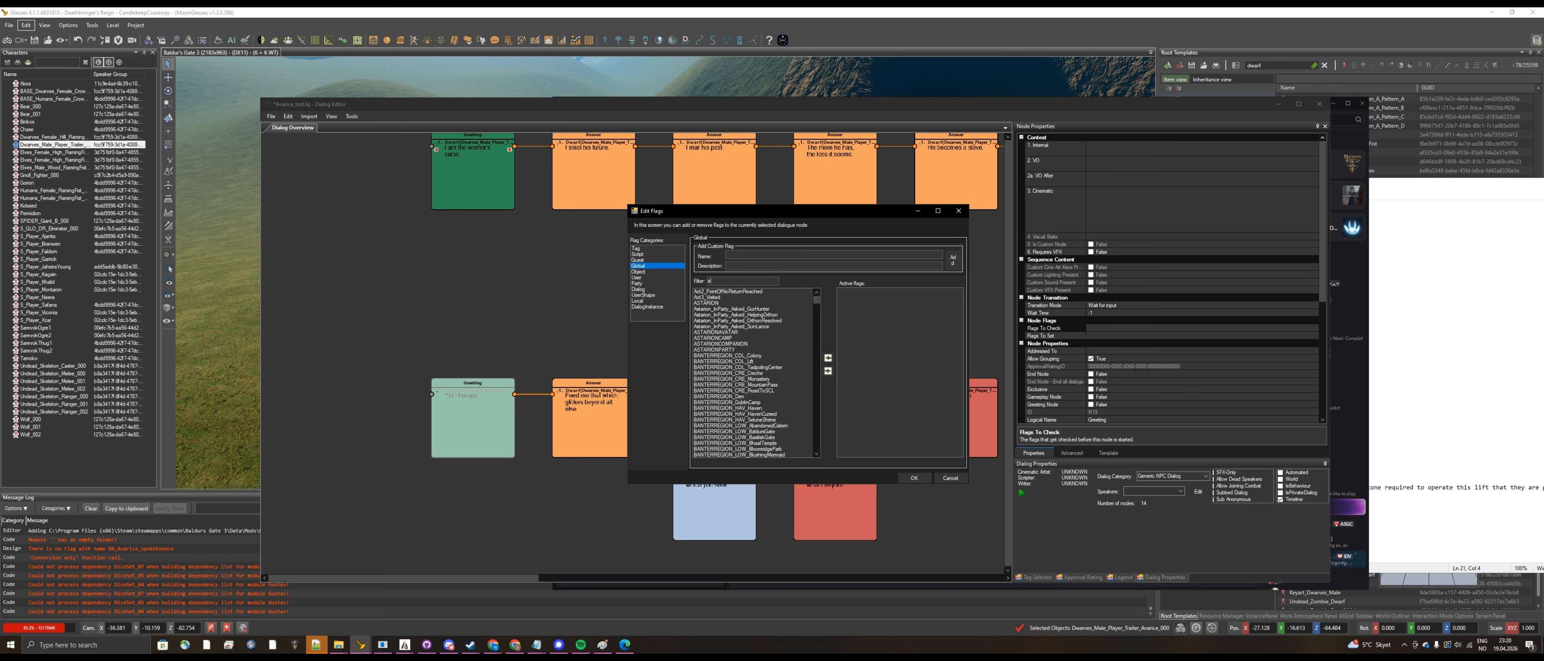
pyautogui.write('varice')
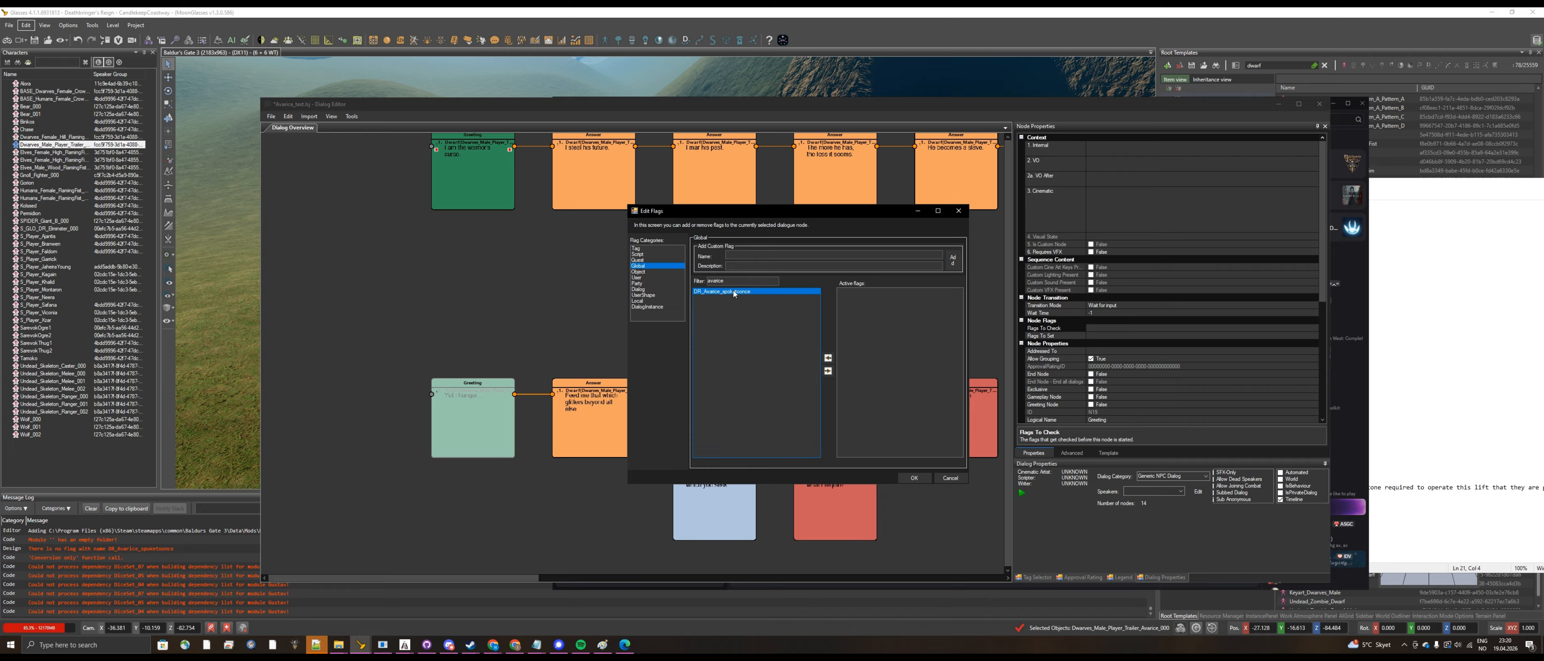
pyautogui.doubleClick(734, 291)
pyautogui.click(922, 480)
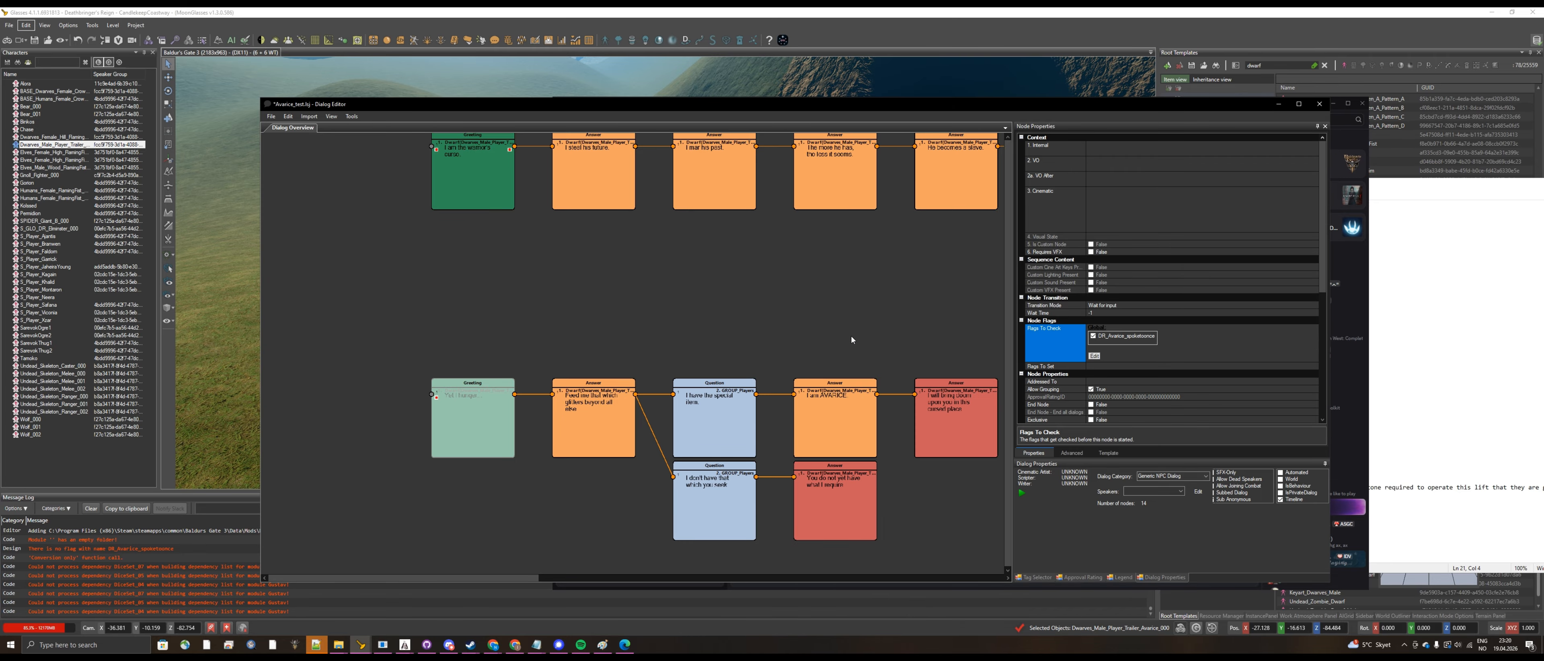
pyautogui.click(843, 322)
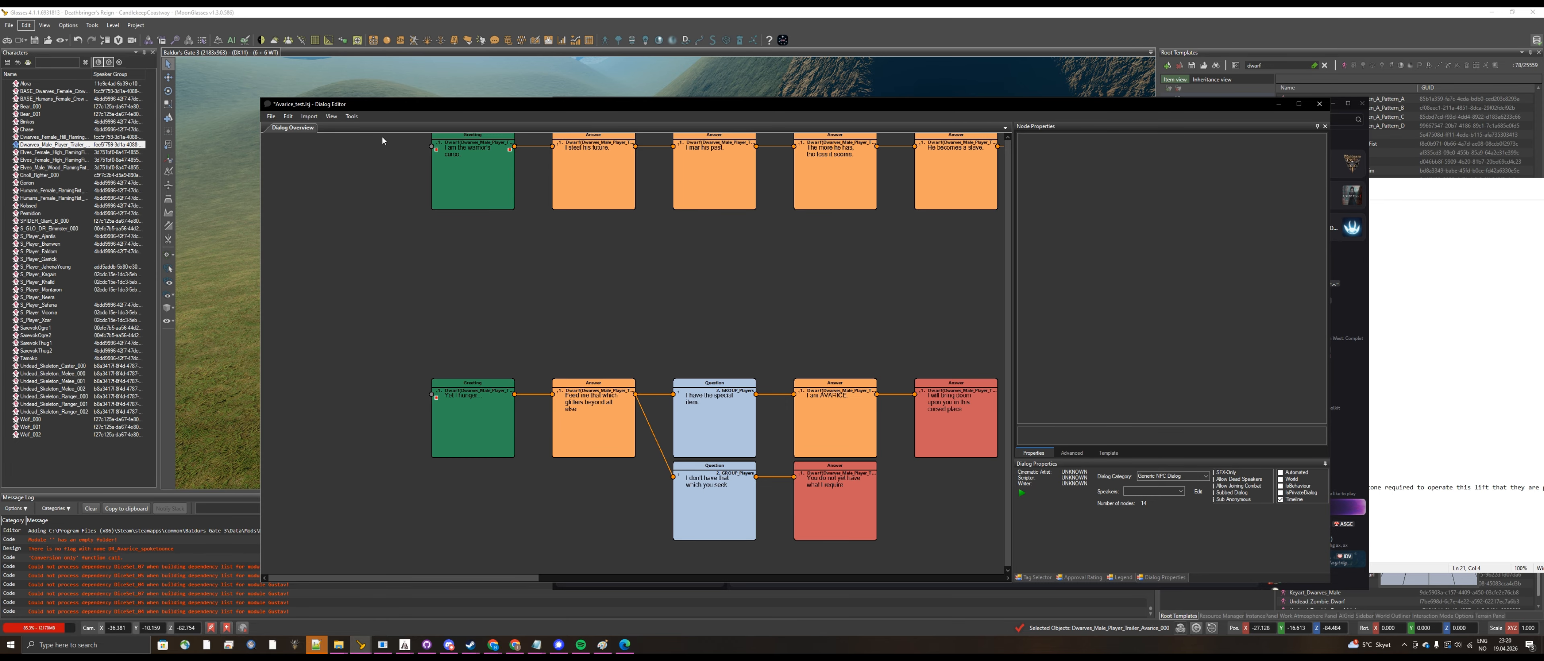
# Step: Save the Avarice_test dialog and dismiss the module message
pyautogui.click(271, 117)
pyautogui.moveTo(306, 156)
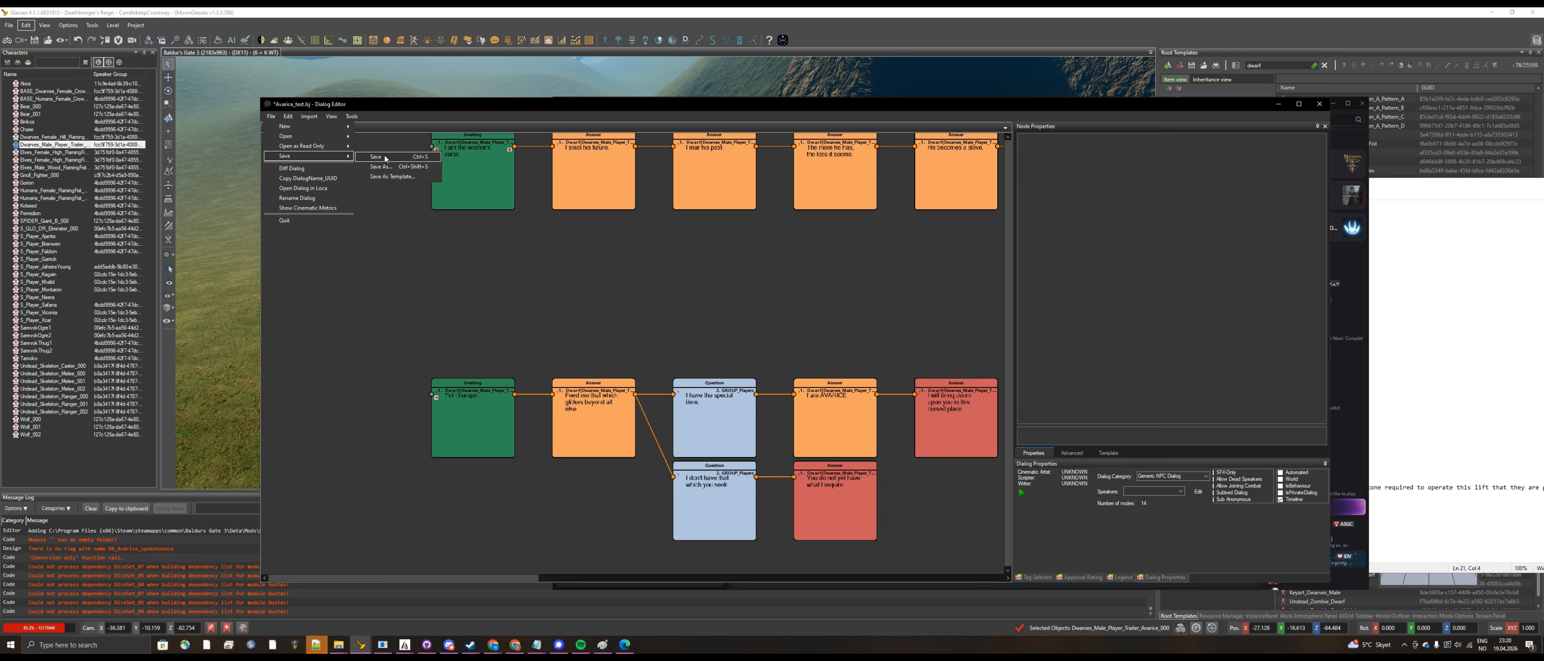
pyautogui.click(377, 156)
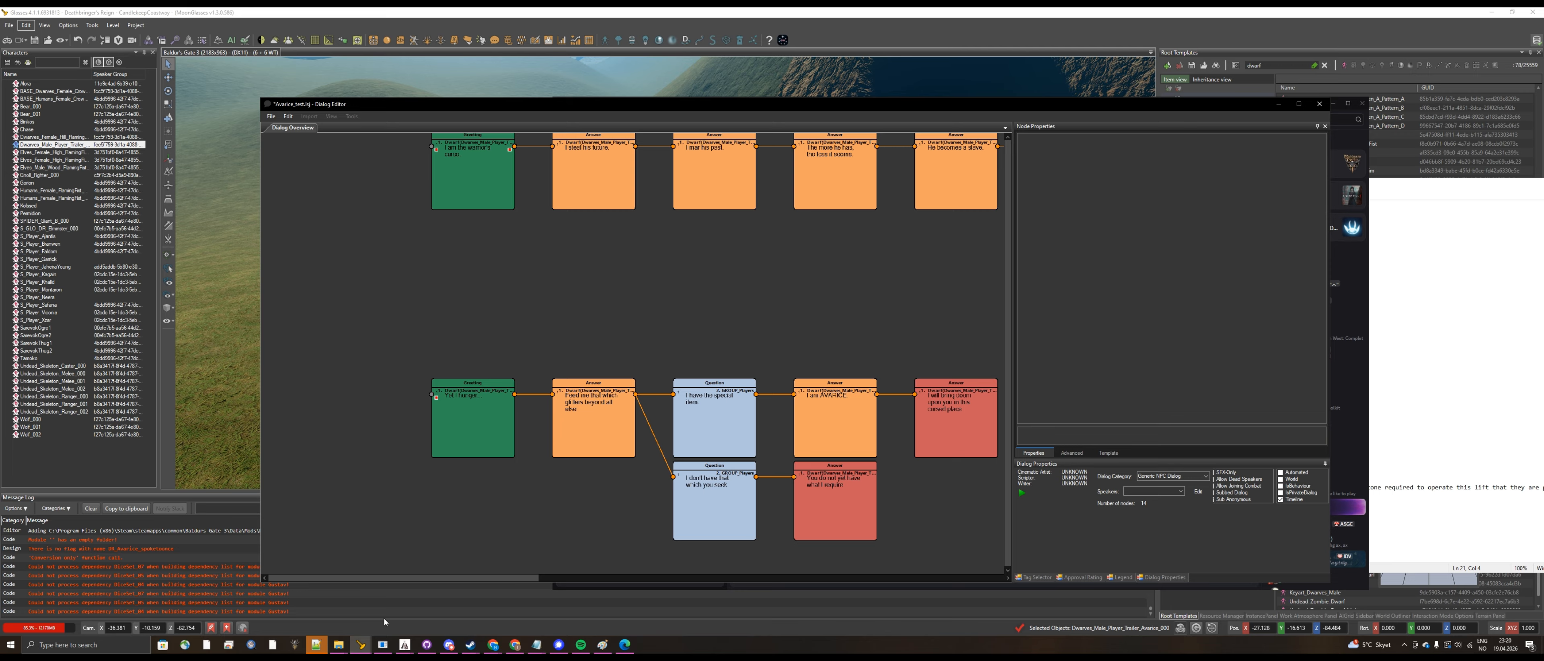
pyautogui.moveTo(357, 644)
pyautogui.click(453, 613)
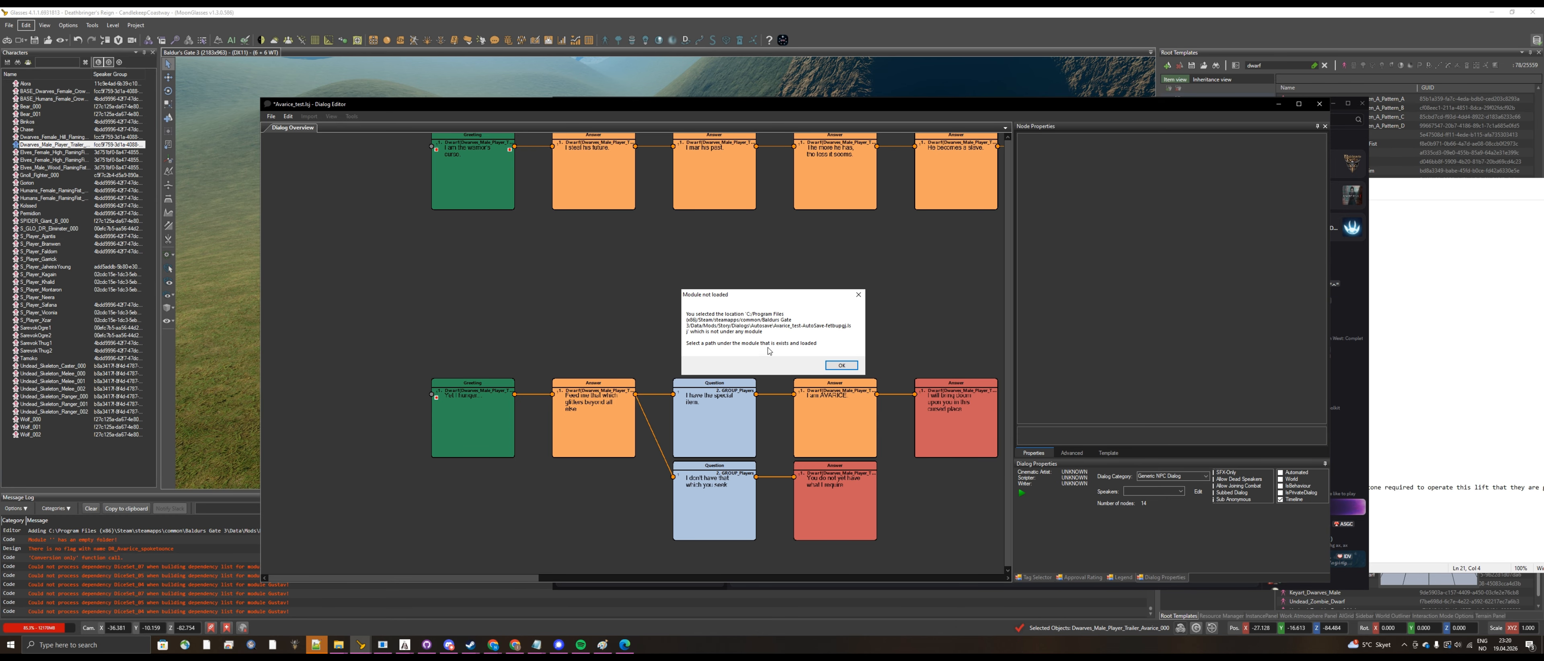
pyautogui.click(841, 364)
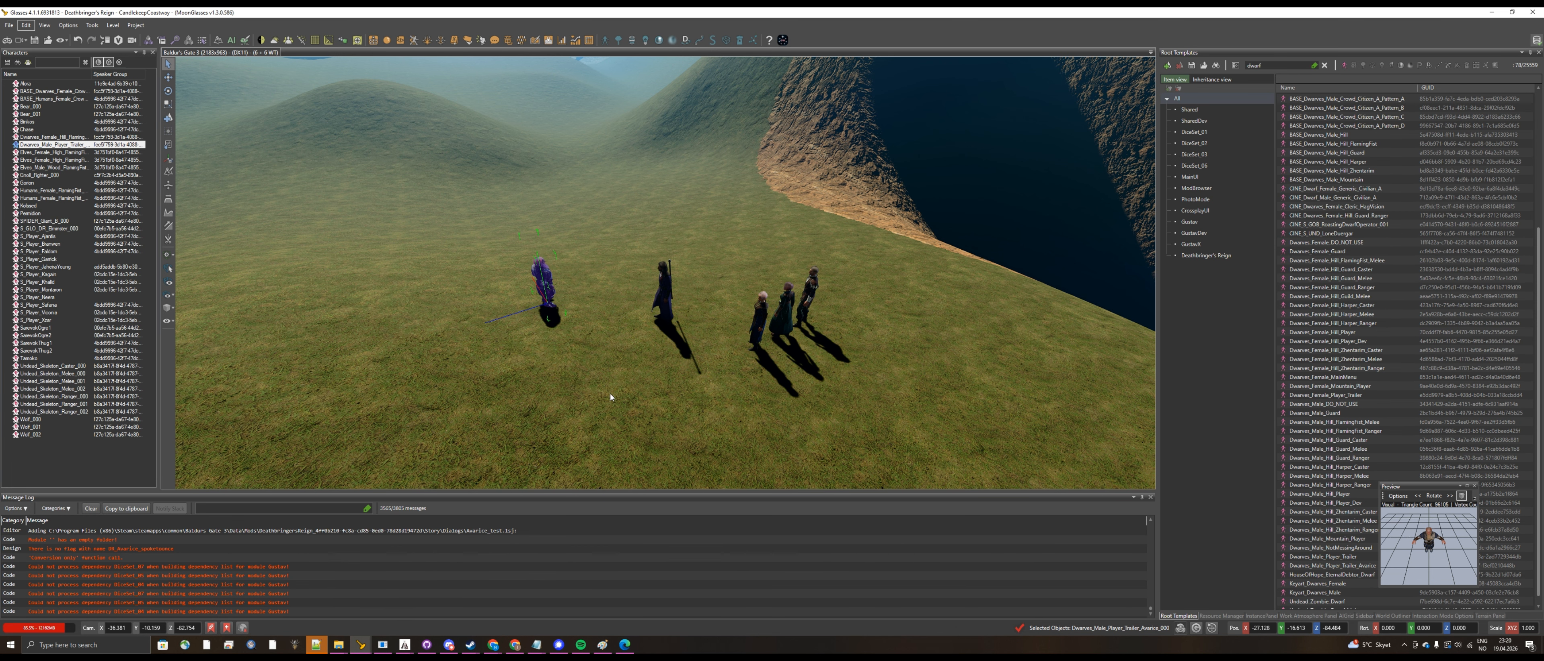
# Step: Set the selected Avarice dwarf's Default Dialog to Avarice_test in its properties
pyautogui.click(1363, 616)
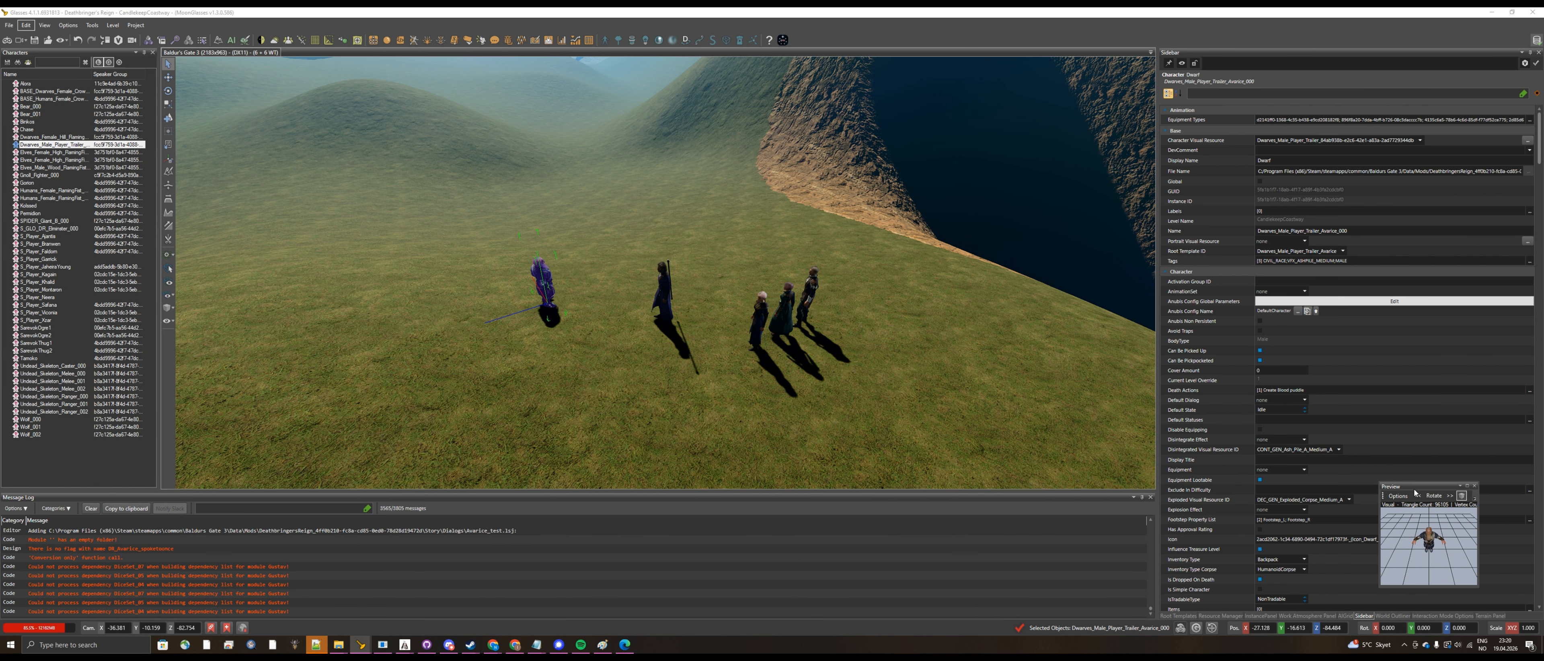
pyautogui.moveTo(1408, 486); pyautogui.dragTo(1039, 475)
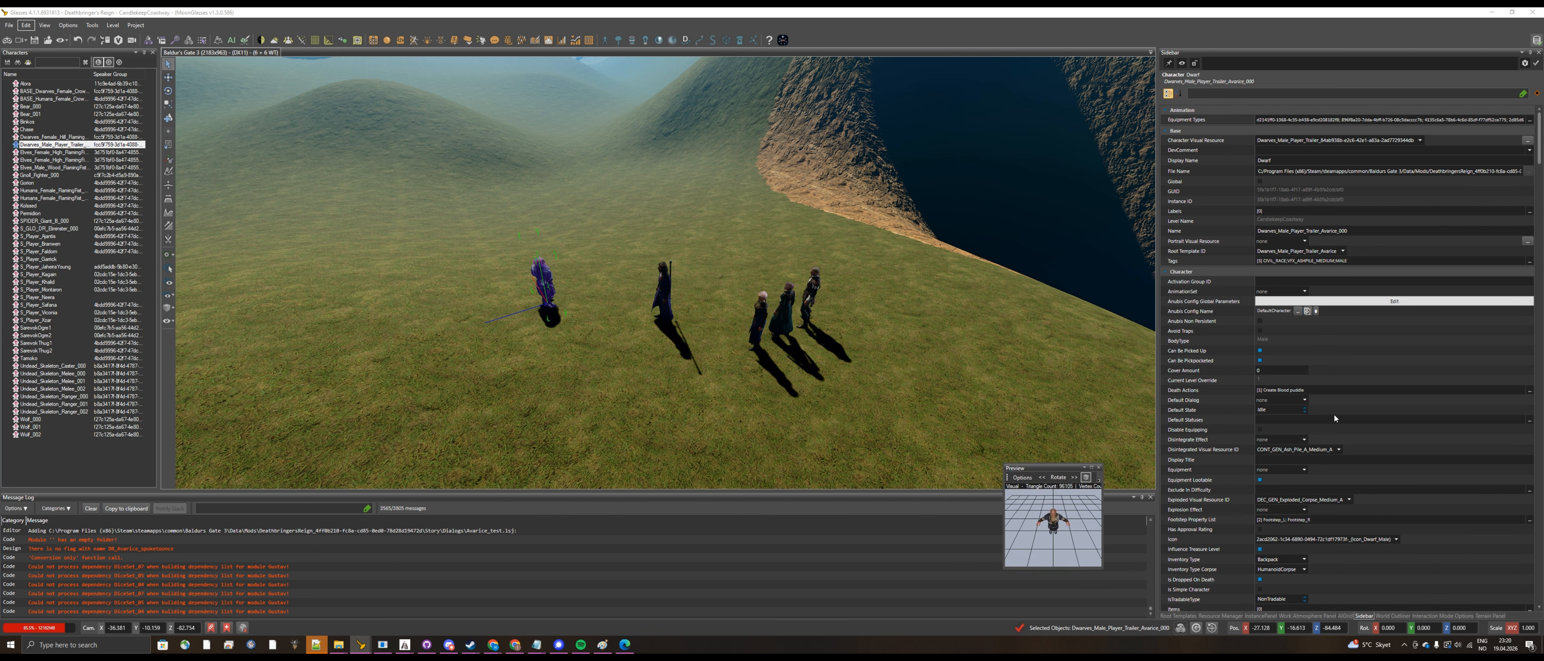
pyautogui.click(1304, 400)
pyautogui.write('avarice')
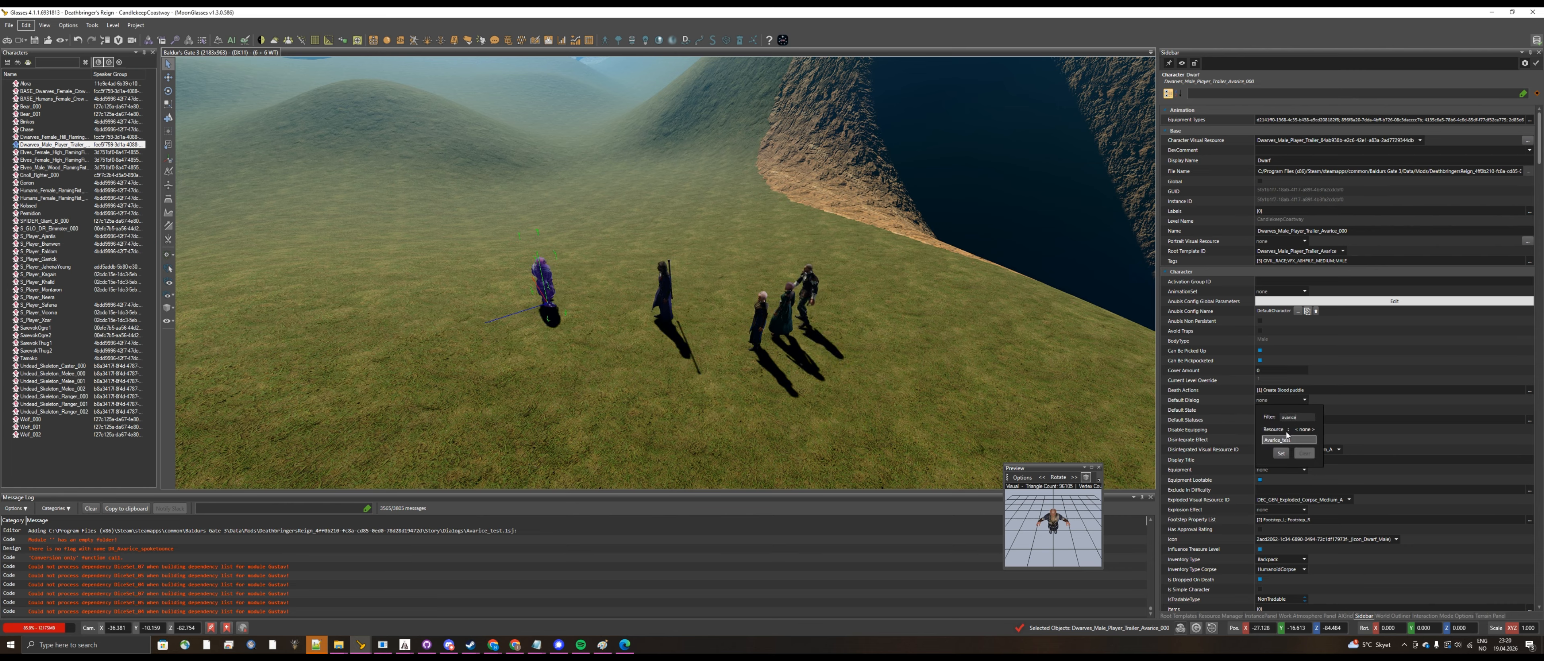
pyautogui.click(1284, 440)
pyautogui.click(1284, 449)
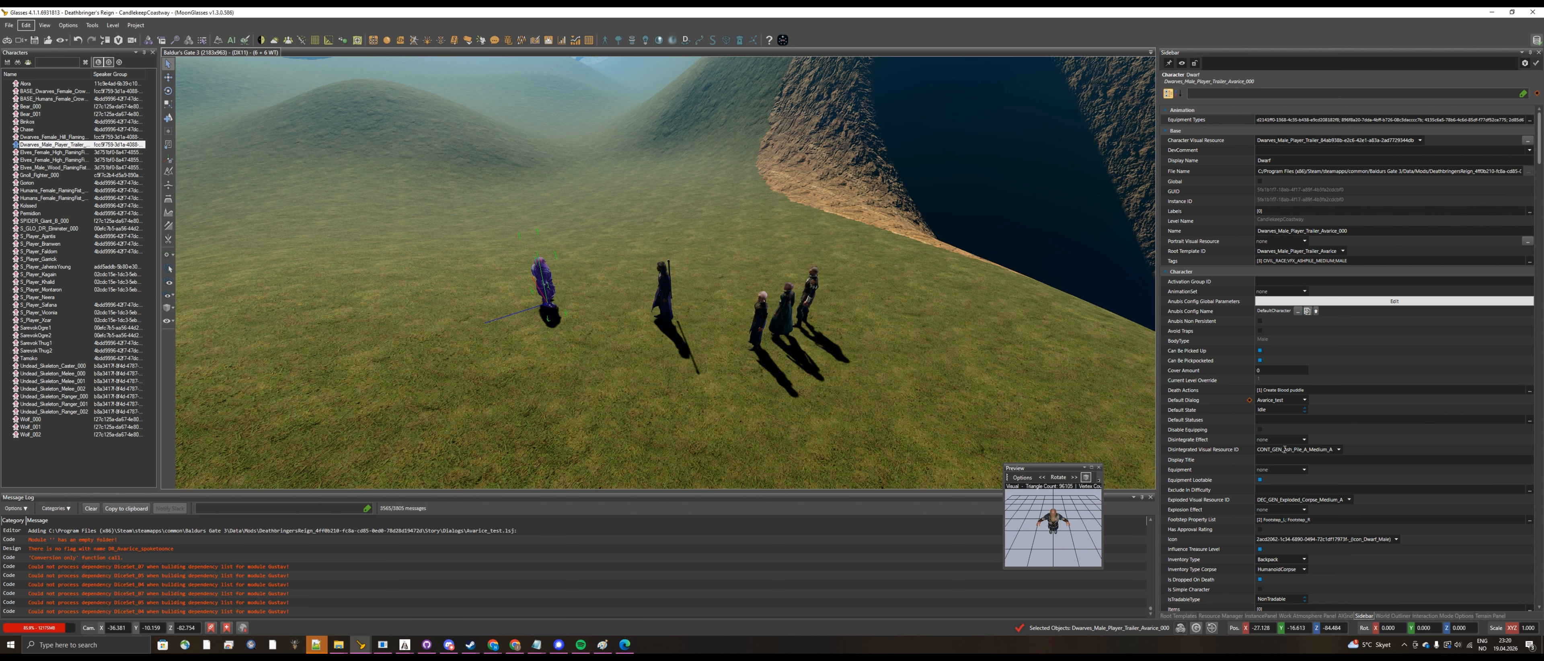
# Step: Enter game mode, talk to the dwarf and play the first-meeting dialog through to its end
pyautogui.click(8, 41)
pyautogui.click(765, 365)
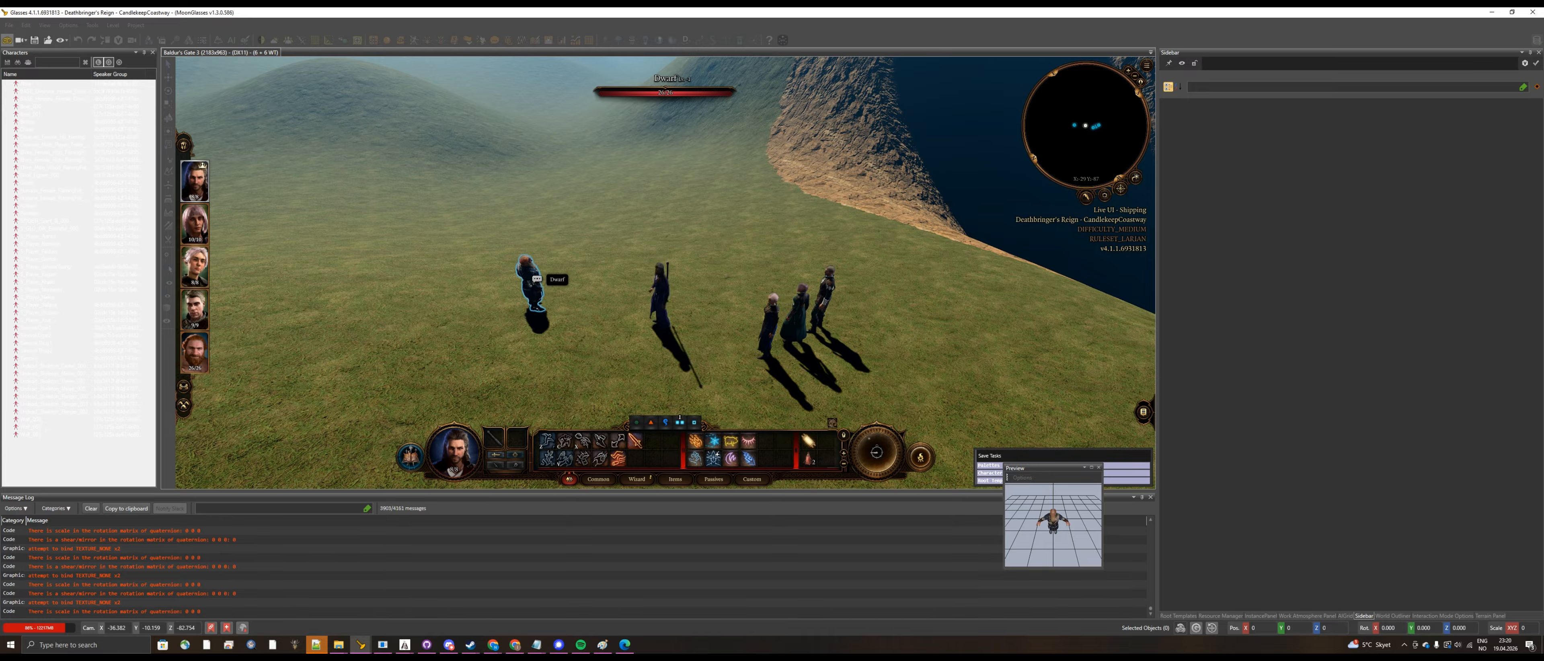
pyautogui.click(536, 279)
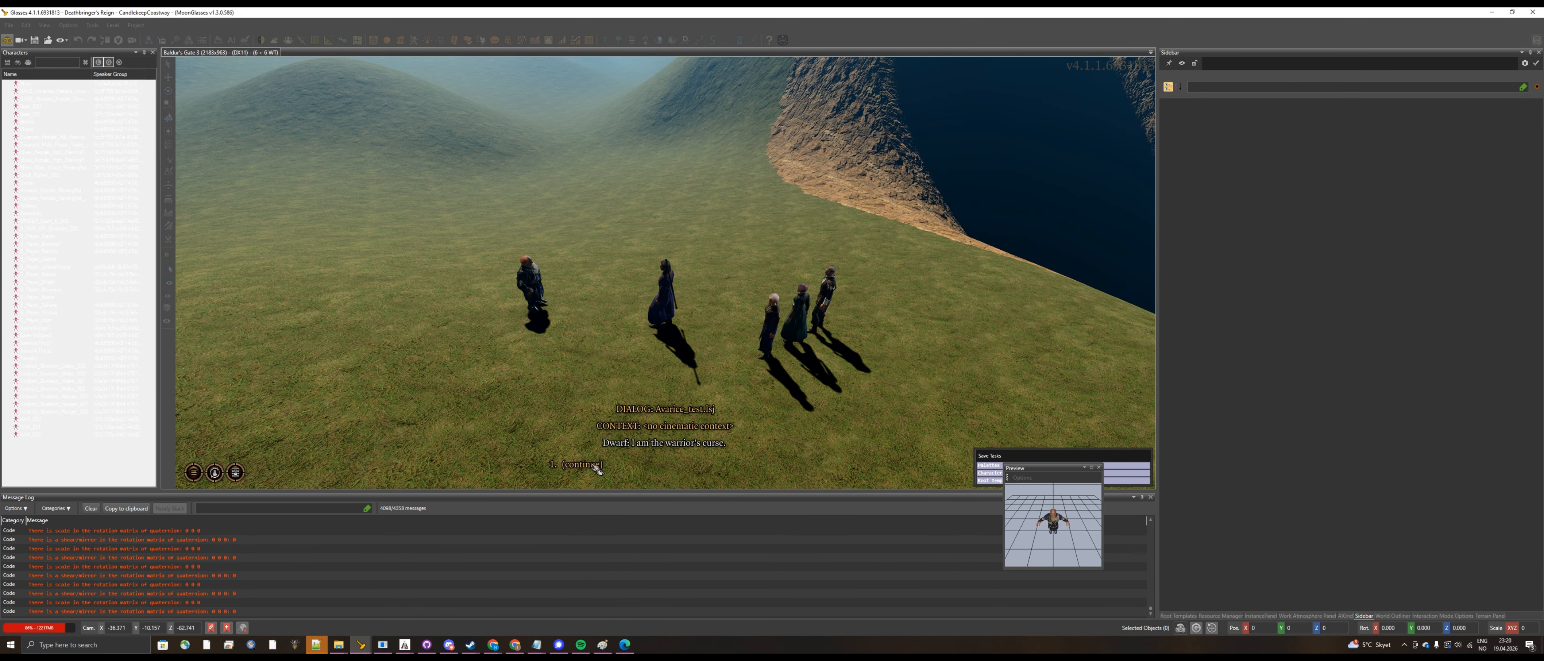
pyautogui.click(597, 466)
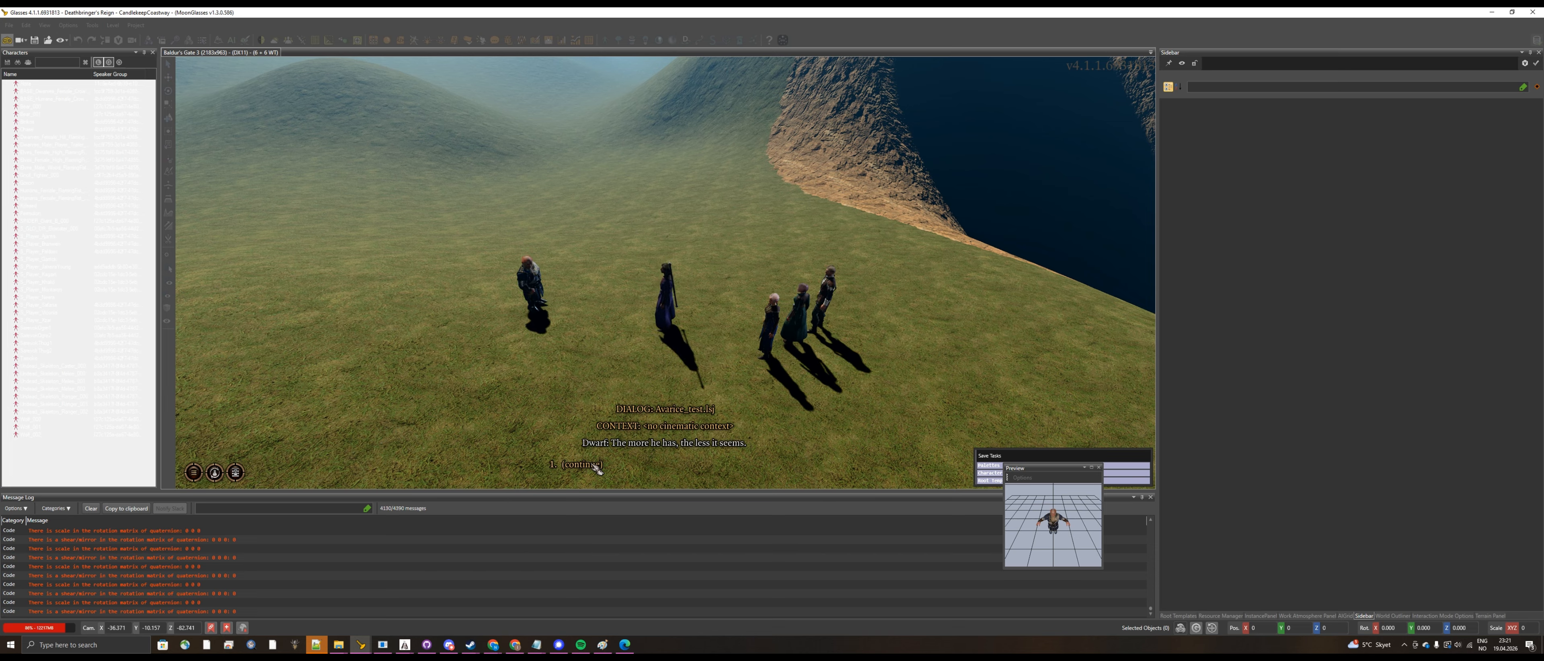
pyautogui.click(595, 467)
pyautogui.click(583, 467)
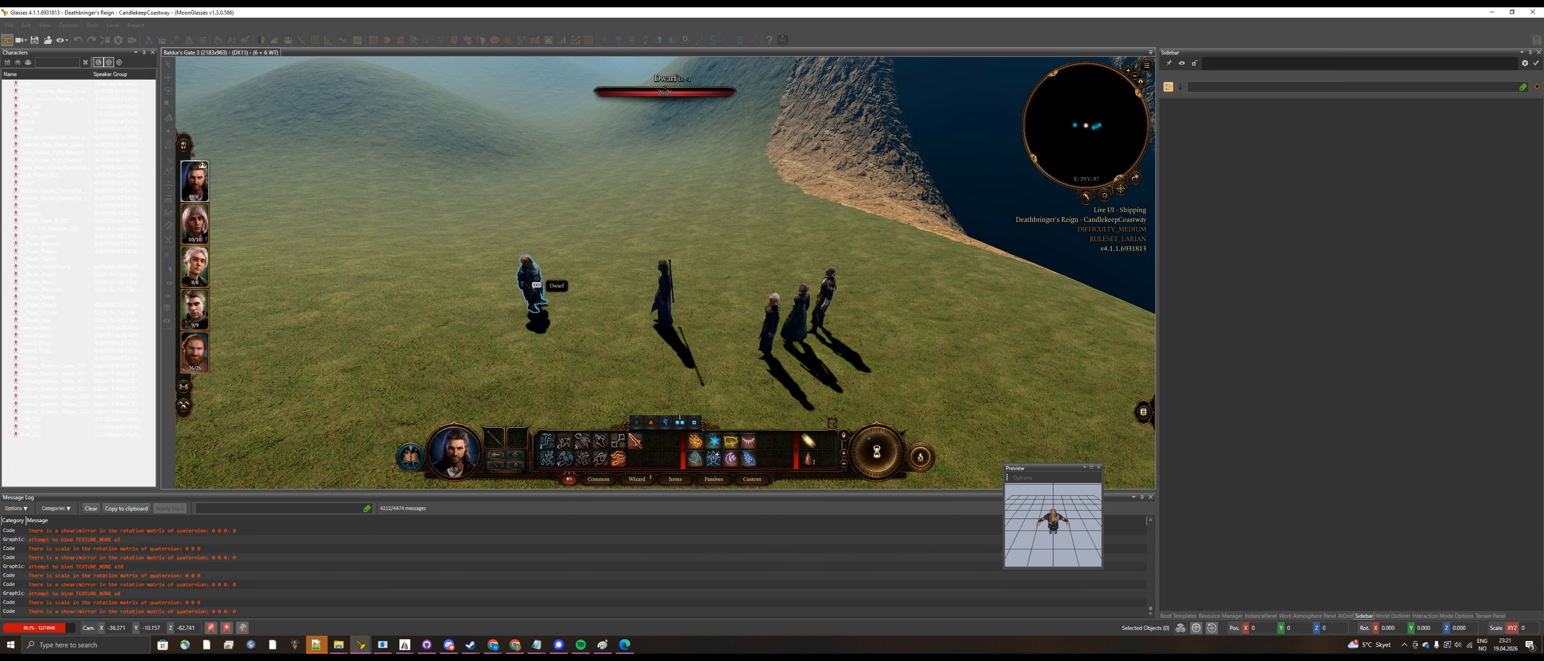
# Step: Talk to the dwarf again, answer "I have the special item", finish the dialog and leave game mode
pyautogui.click(533, 287)
pyautogui.click(601, 467)
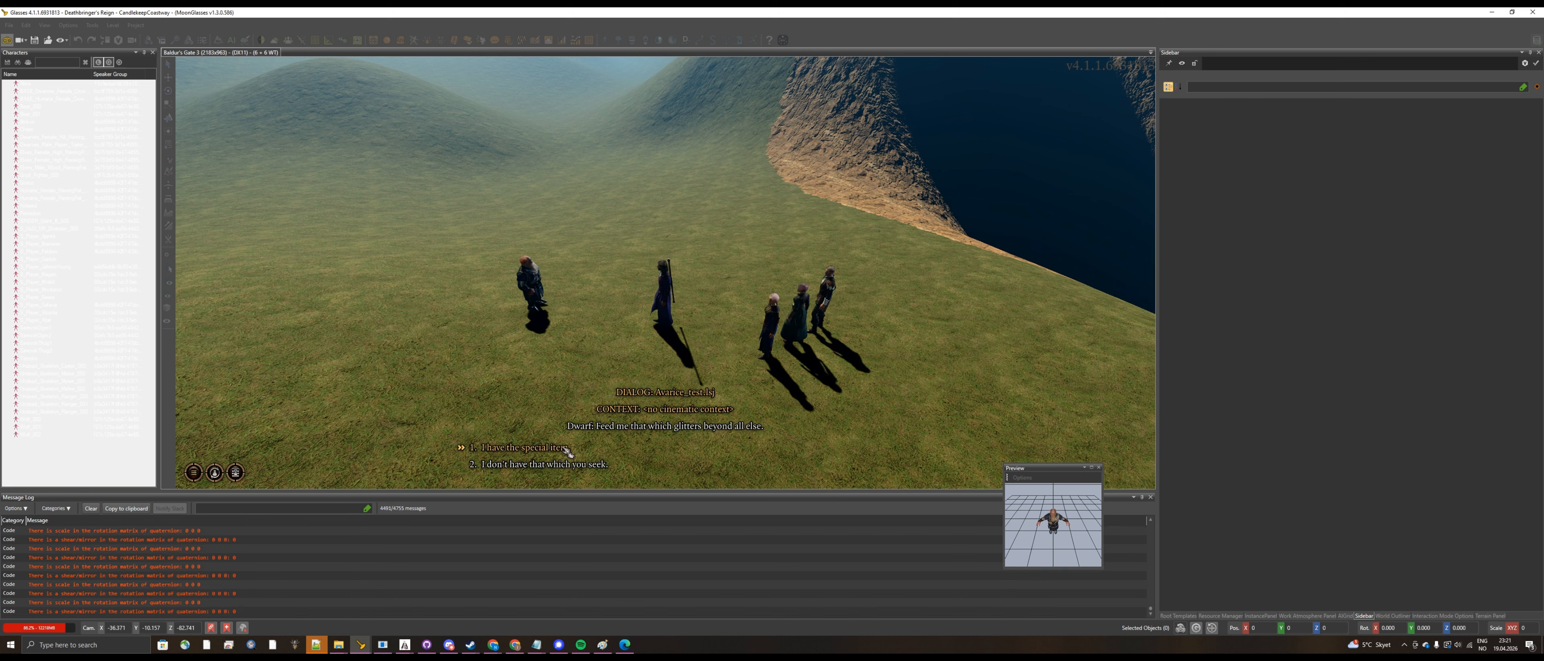
pyautogui.click(566, 450)
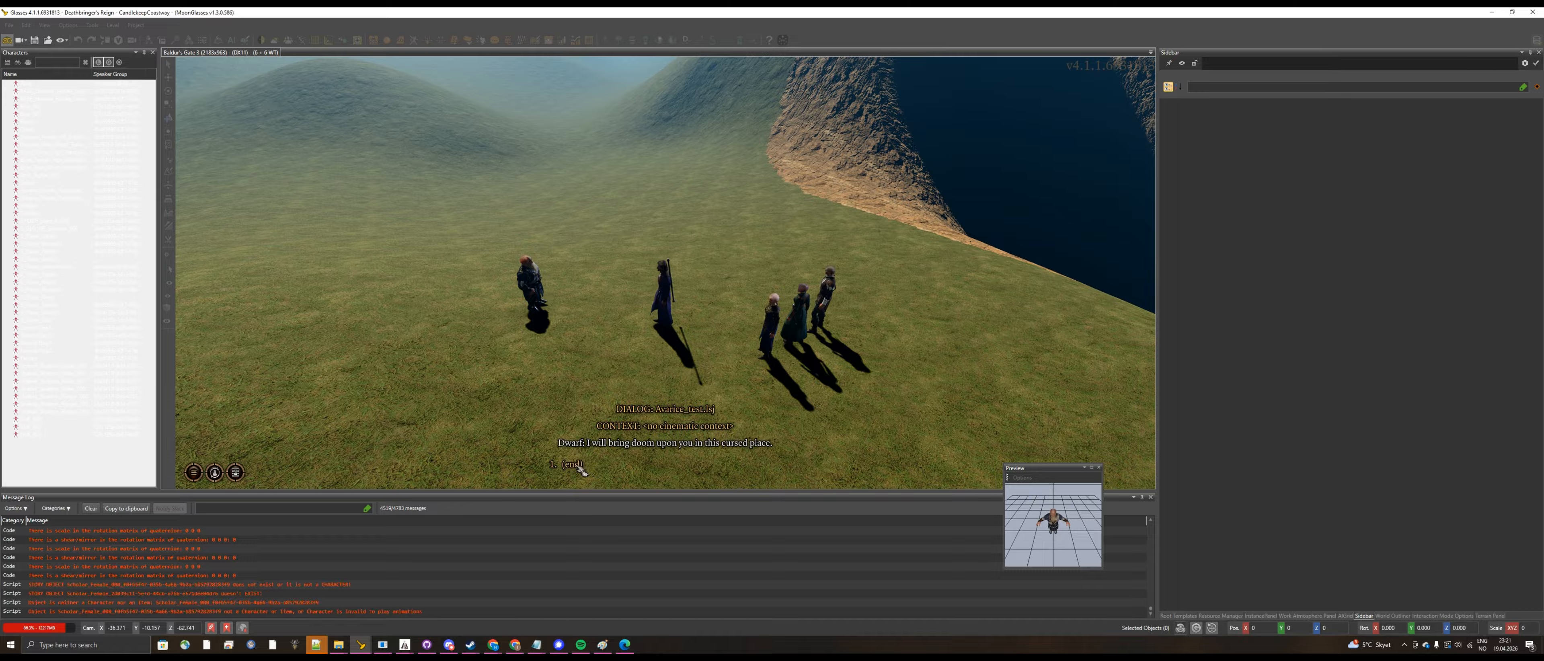
pyautogui.click(577, 469)
pyautogui.click(6, 40)
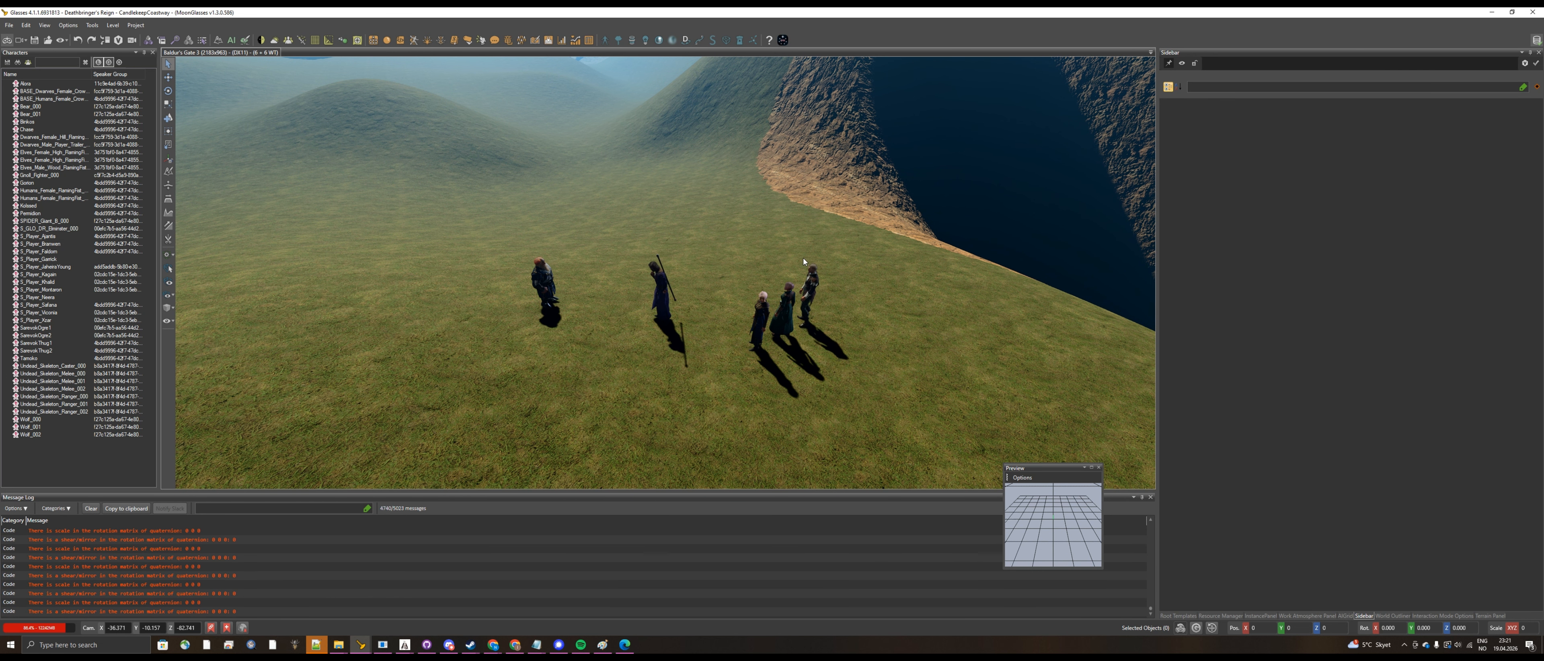
# Step: Re-enter game mode, test the dwarf's "I don't have that which you seek" answer, and return to editing
pyautogui.click(8, 39)
pyautogui.click(531, 283)
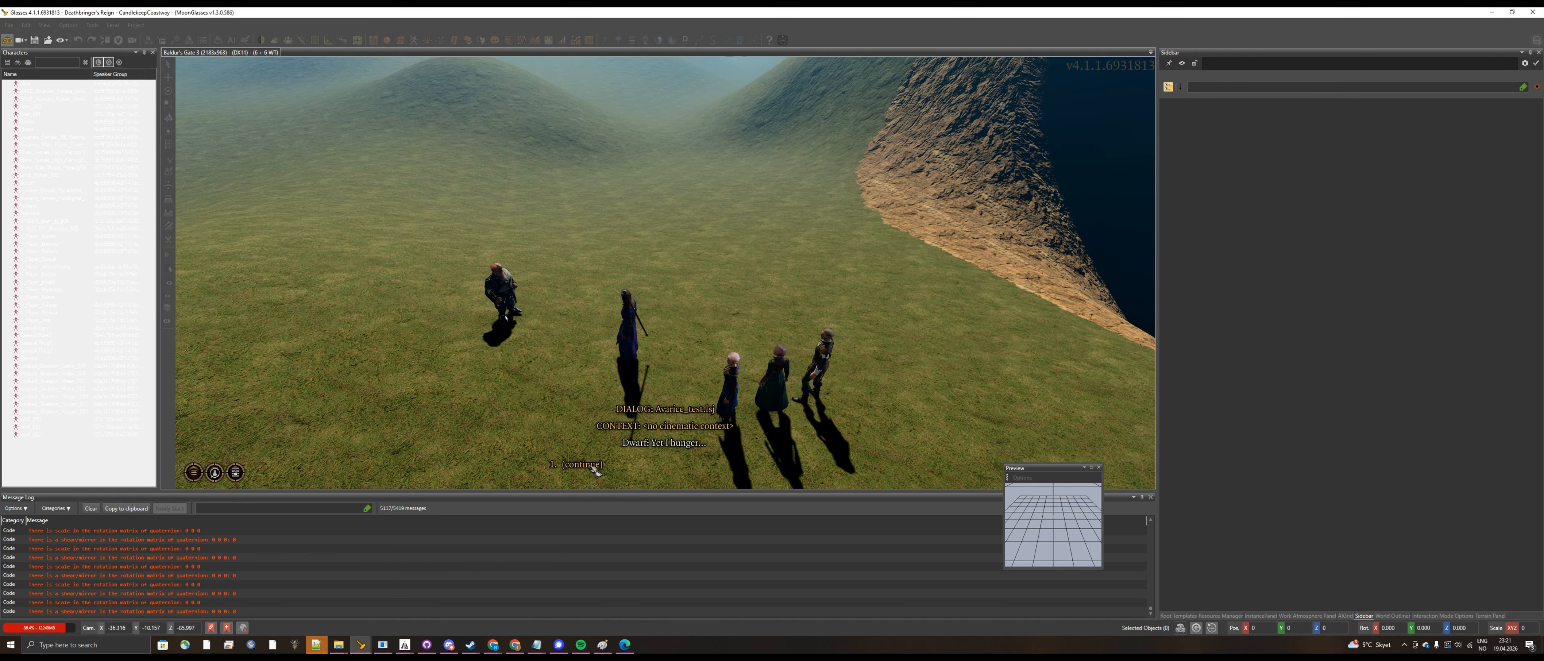
pyautogui.click(591, 467)
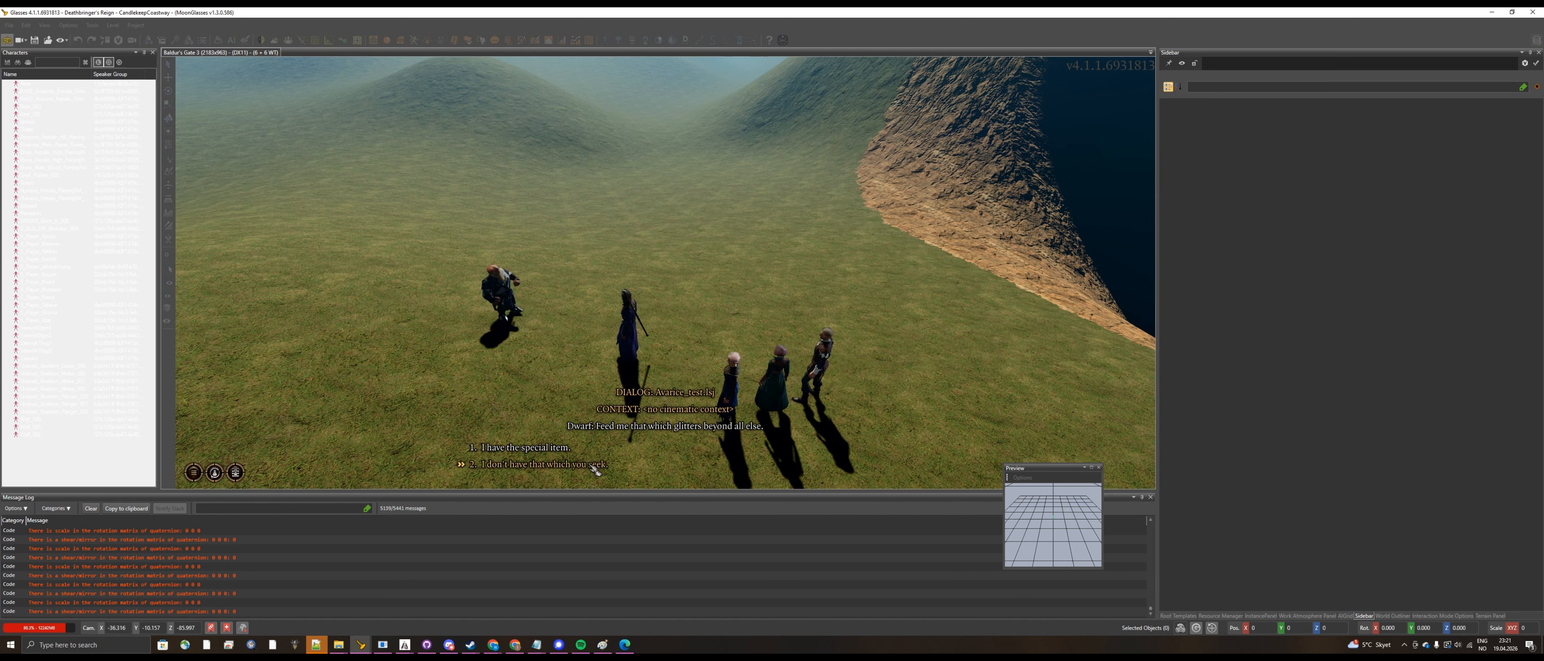
pyautogui.click(548, 465)
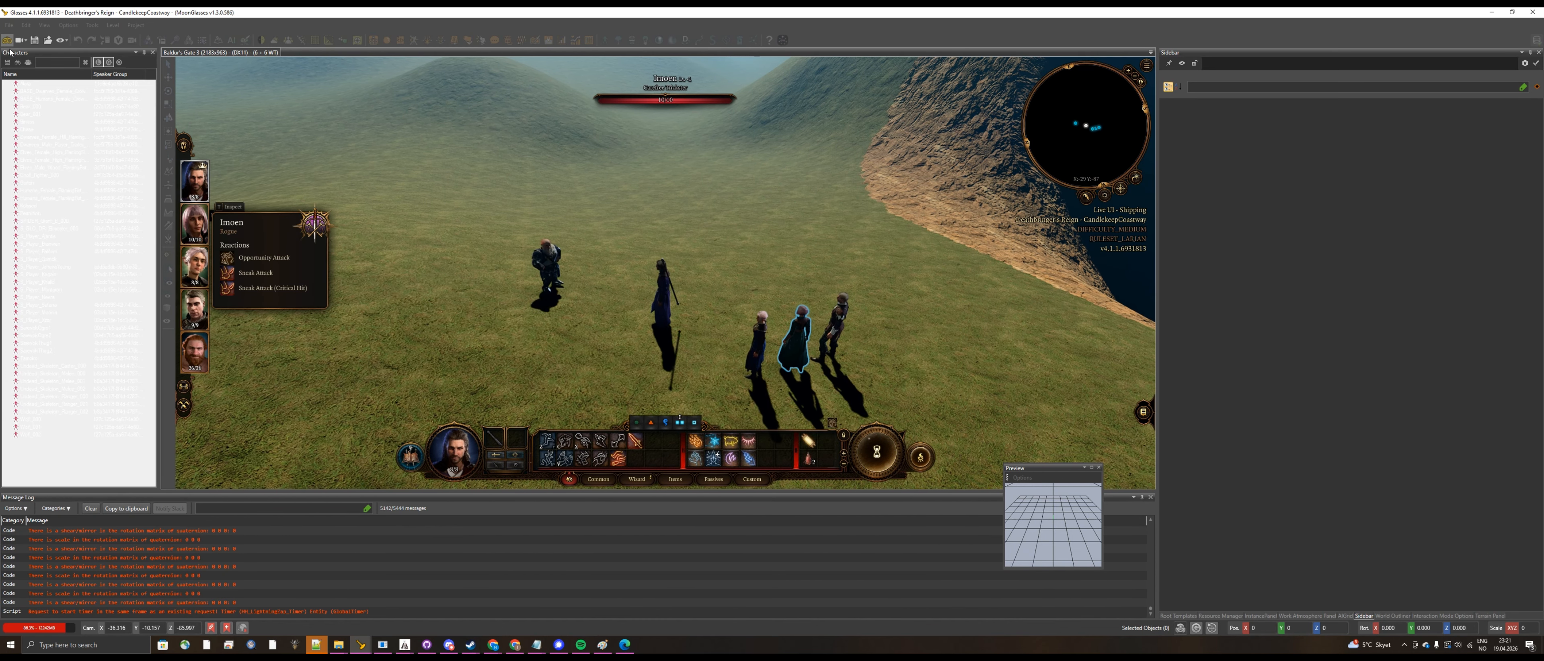
pyautogui.click(7, 40)
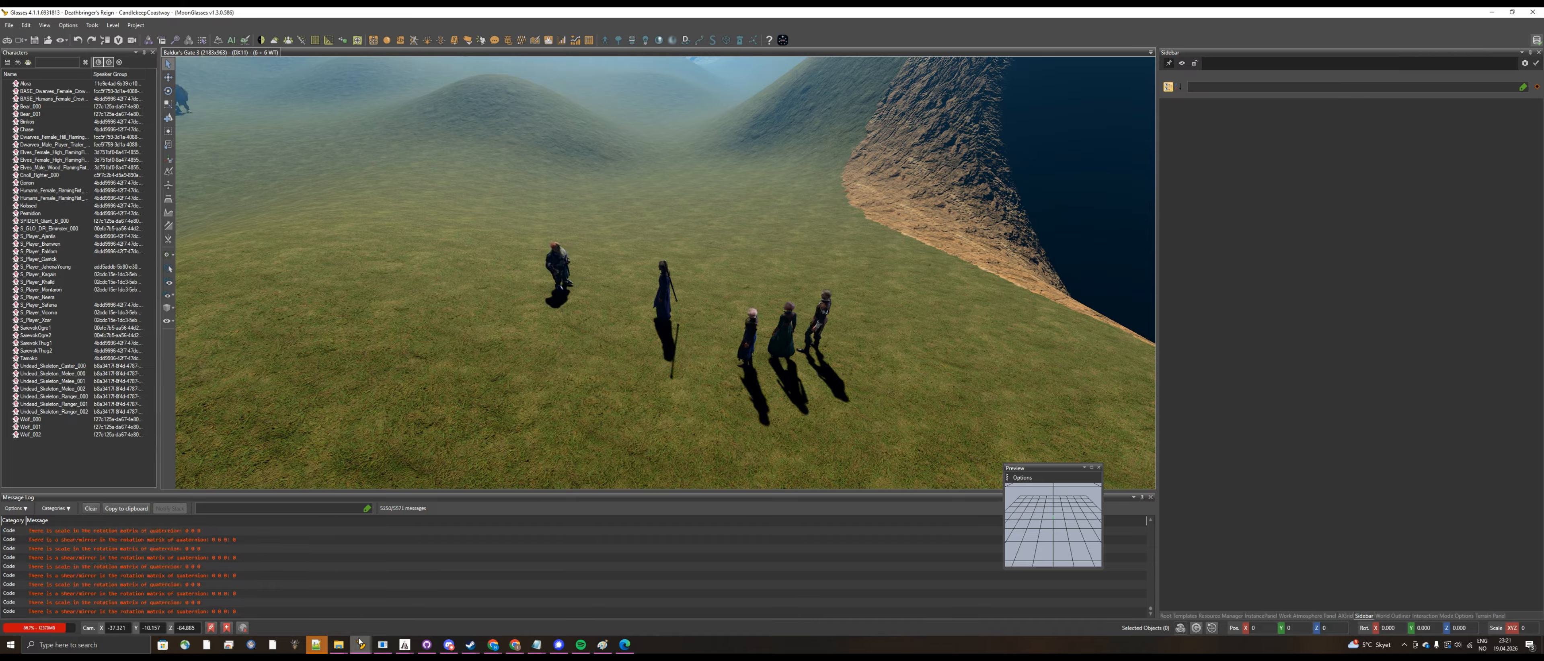
# Step: Start a Full Copper timeline generation for the Avarice_test dialog, targeting the Deathbringer's Reign module
pyautogui.moveTo(360, 644)
pyautogui.click(412, 619)
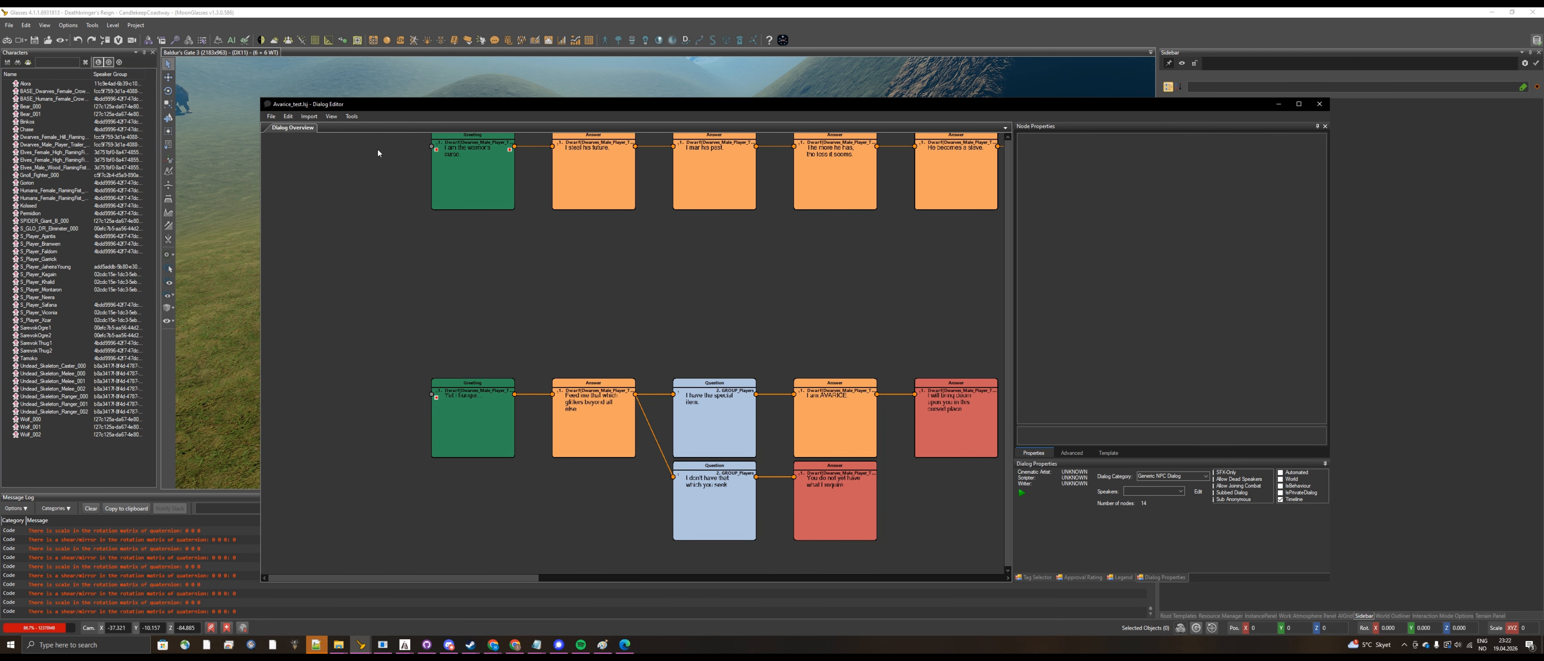
pyautogui.click(352, 117)
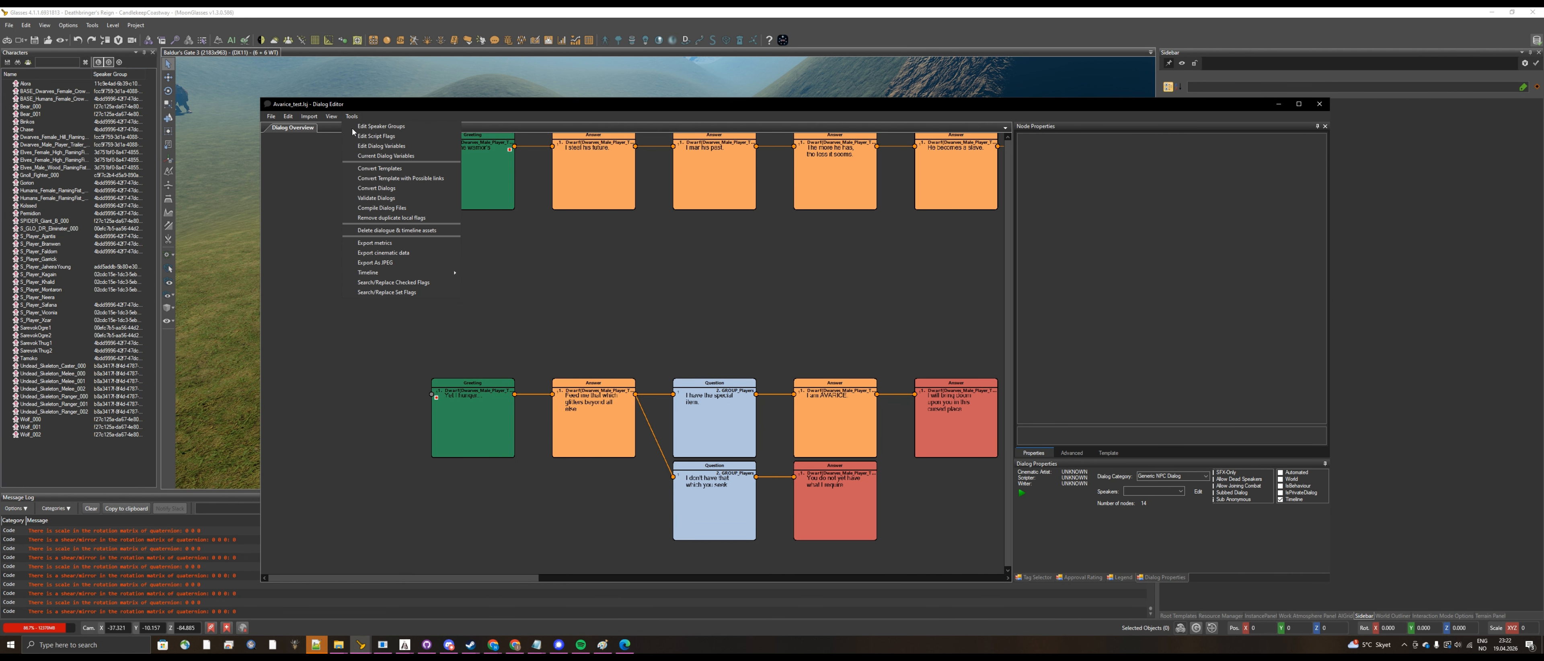
pyautogui.moveTo(390, 272)
pyautogui.moveTo(504, 275)
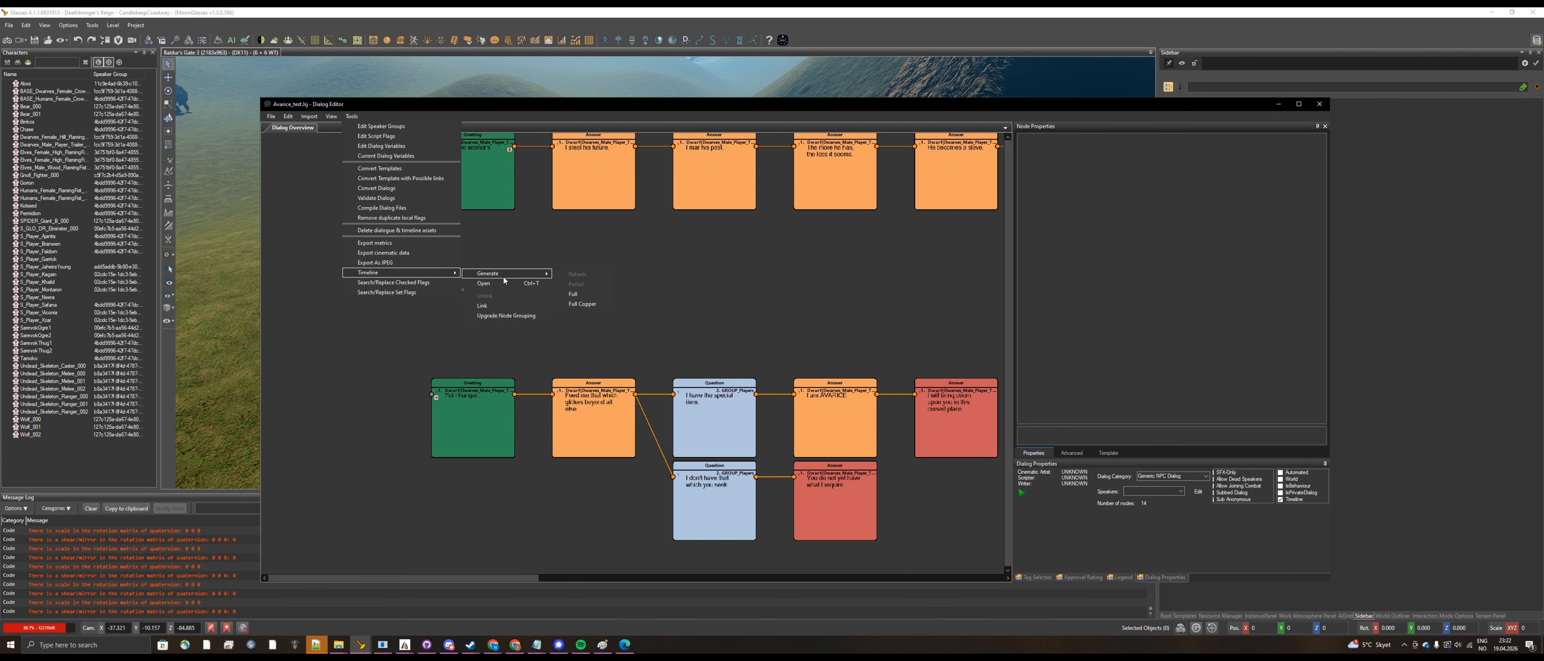
pyautogui.click(592, 304)
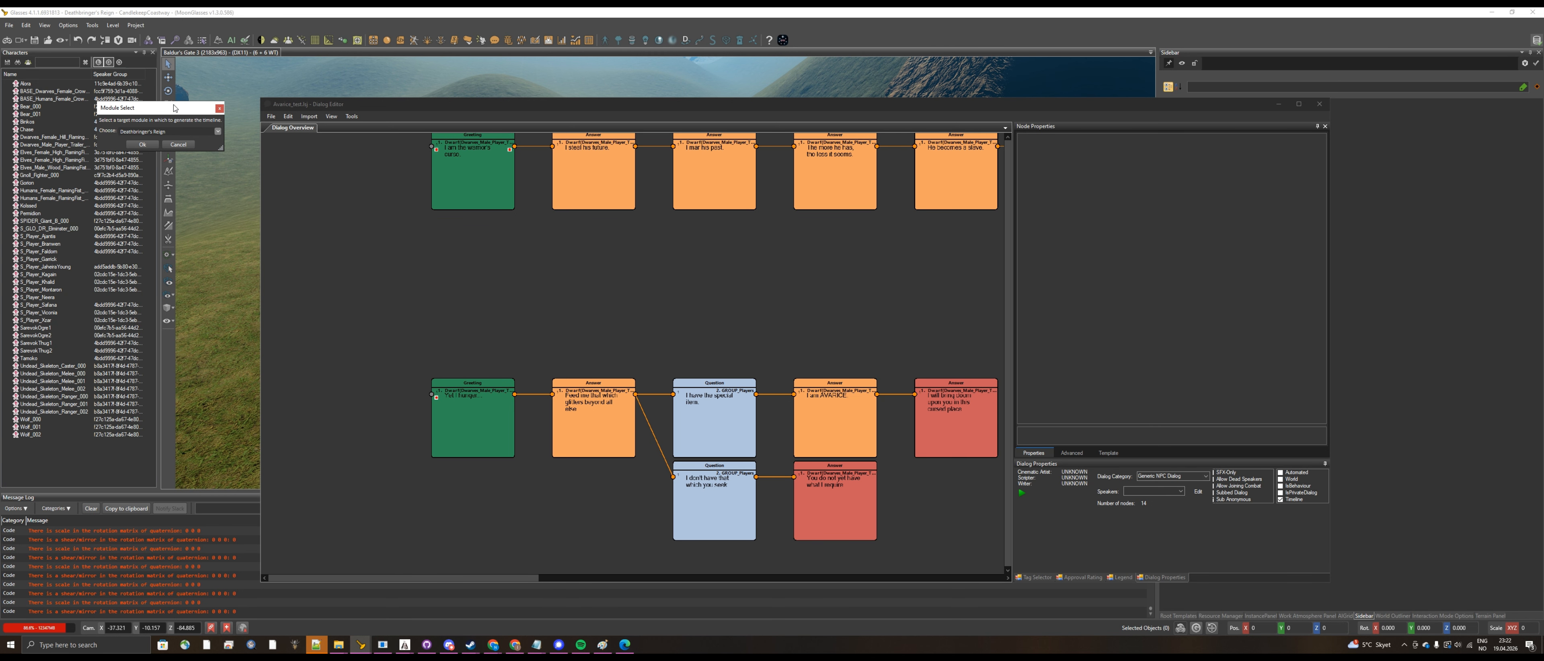
pyautogui.moveTo(174, 108); pyautogui.dragTo(620, 257)
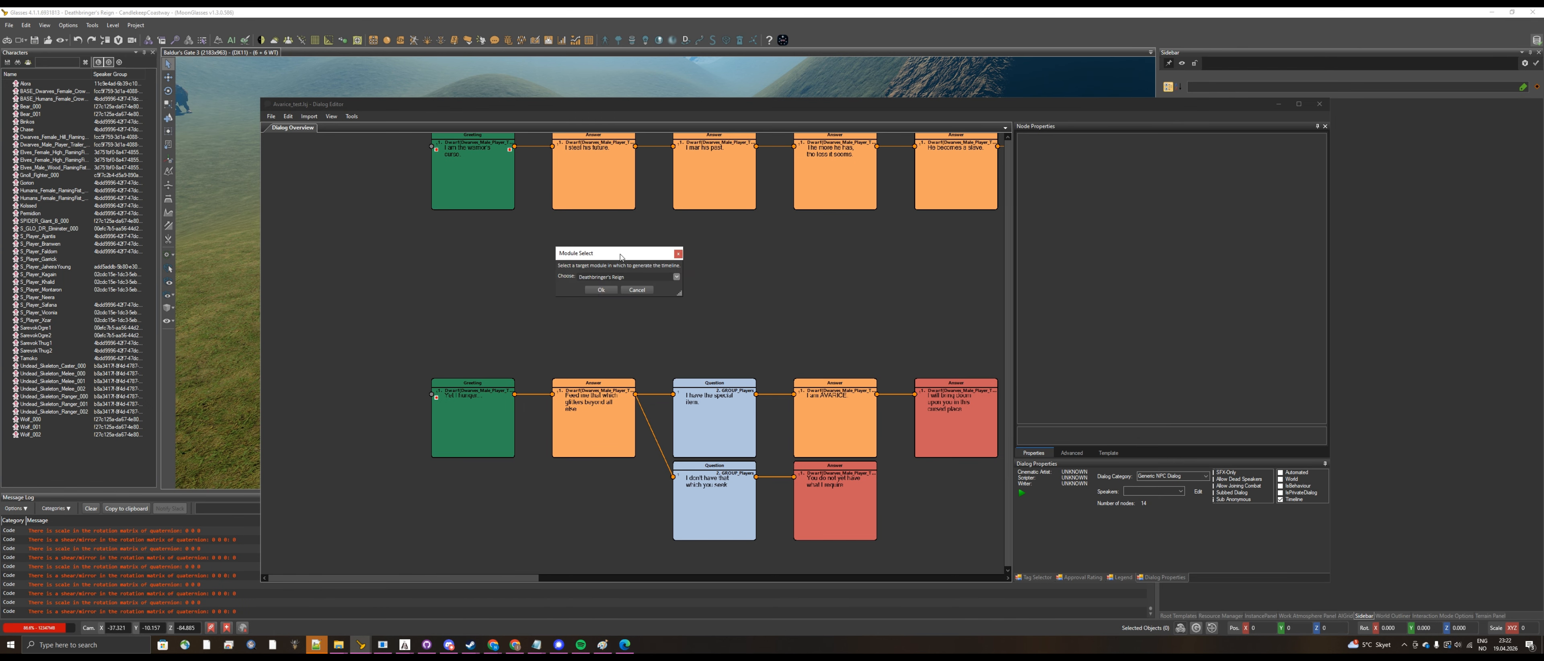
pyautogui.click(601, 290)
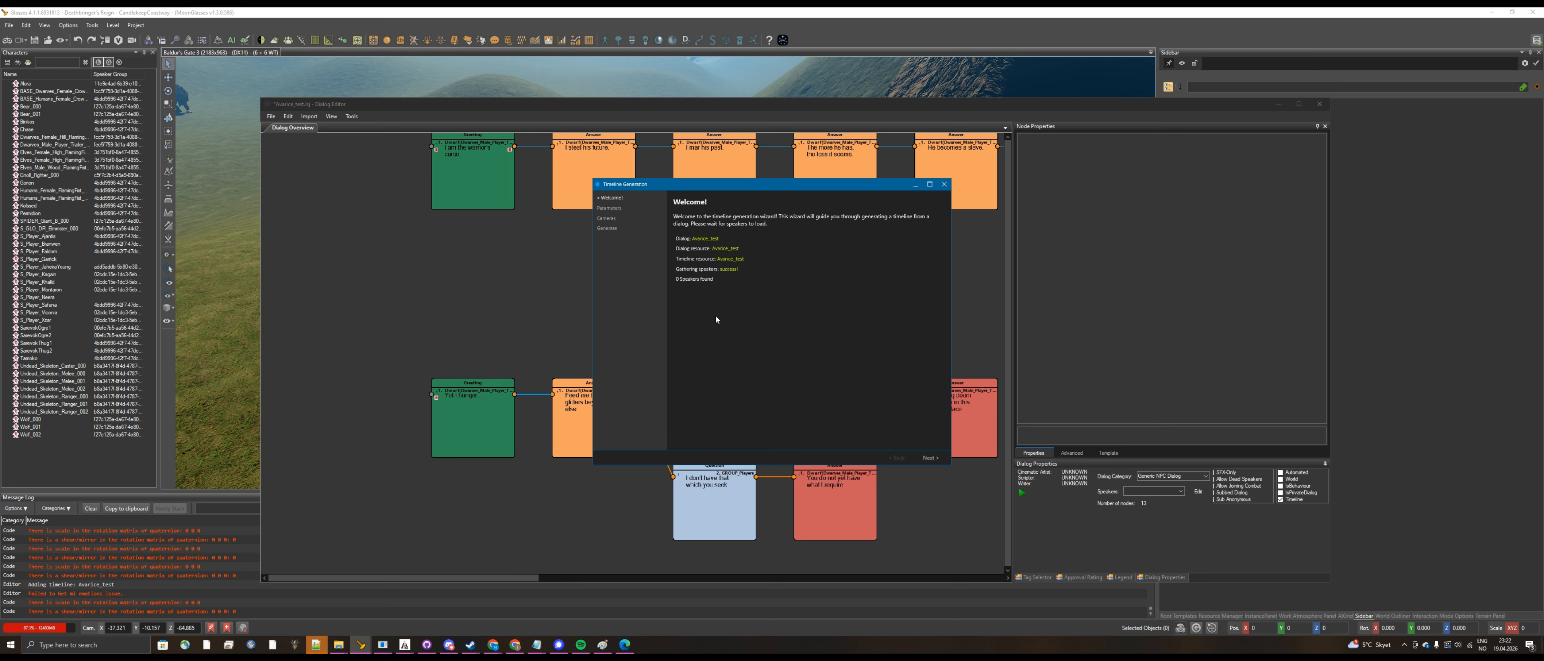
# Step: Choose a custom camera scene in the timeline generation parameters and browse for its file from the Baldurs Gate 3 Data folder
pyautogui.click(929, 458)
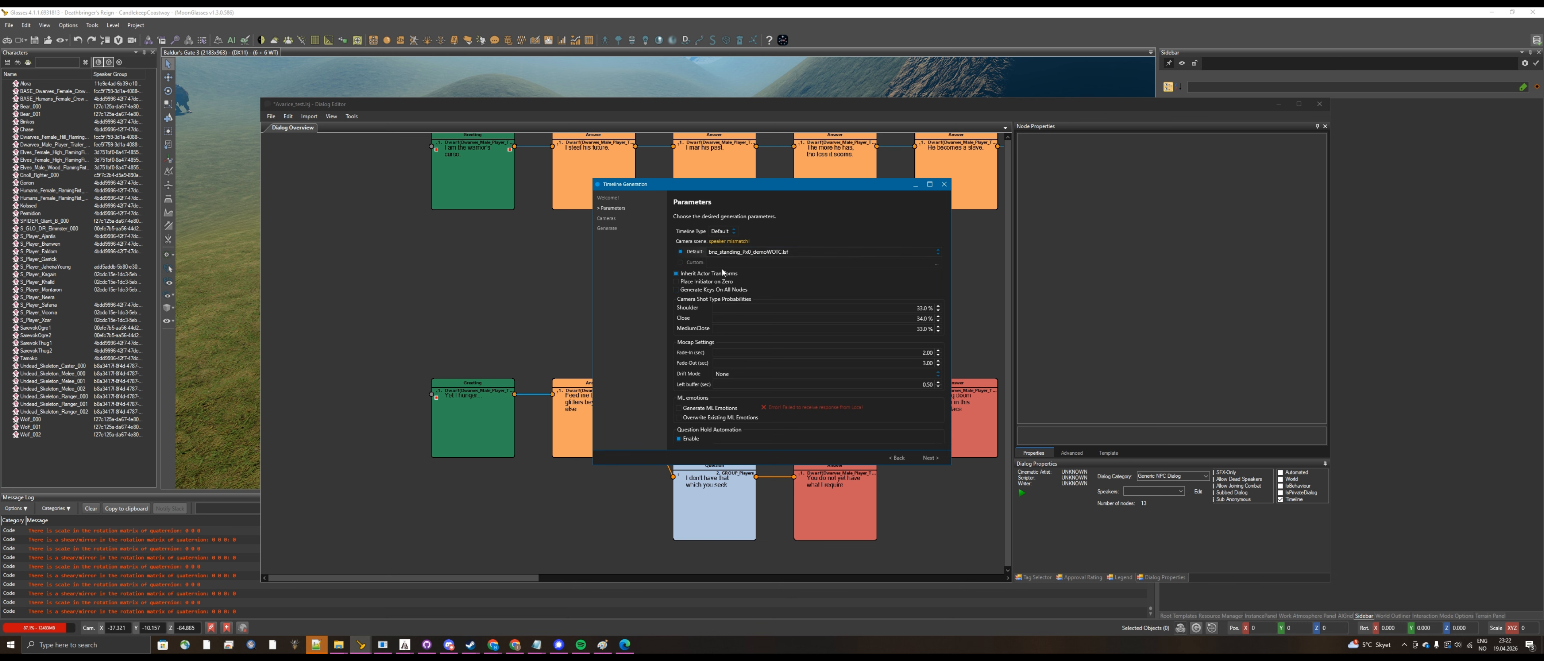
pyautogui.click(695, 264)
pyautogui.click(933, 265)
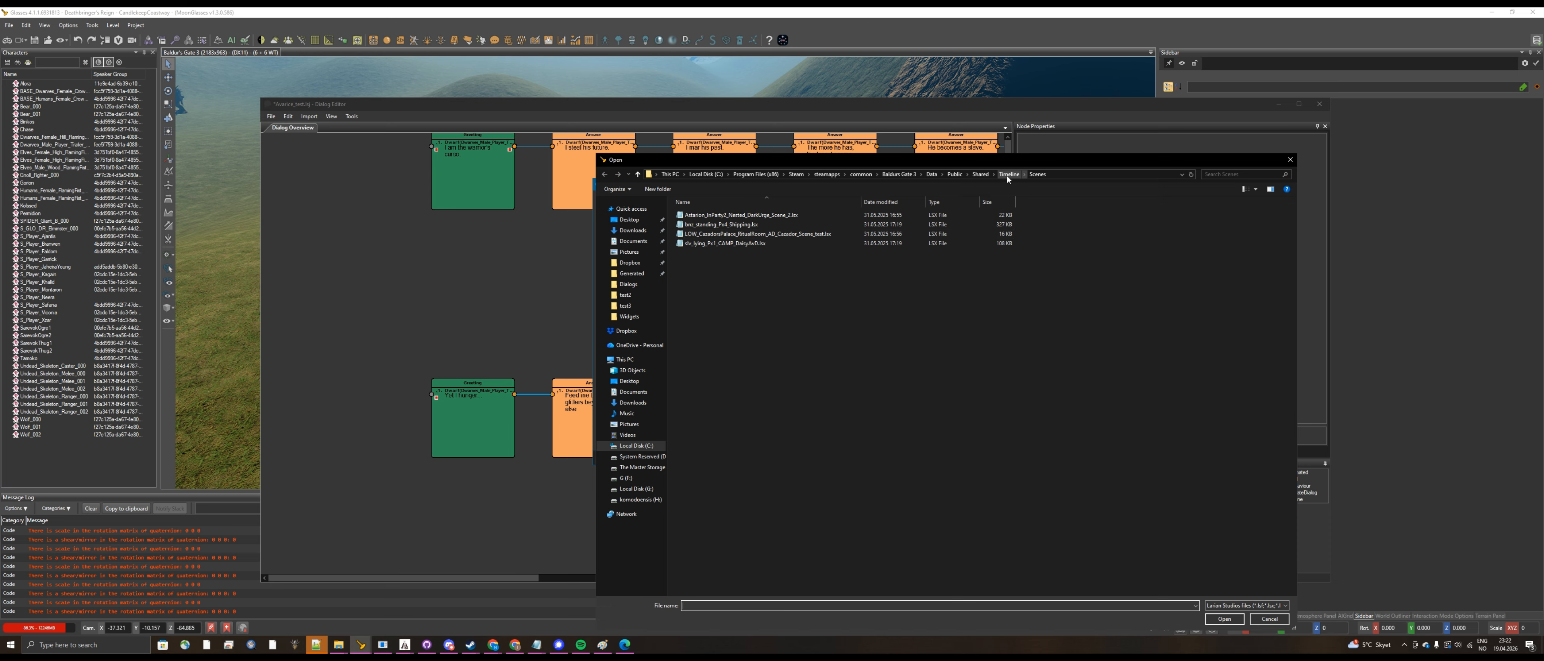
pyautogui.click(934, 174)
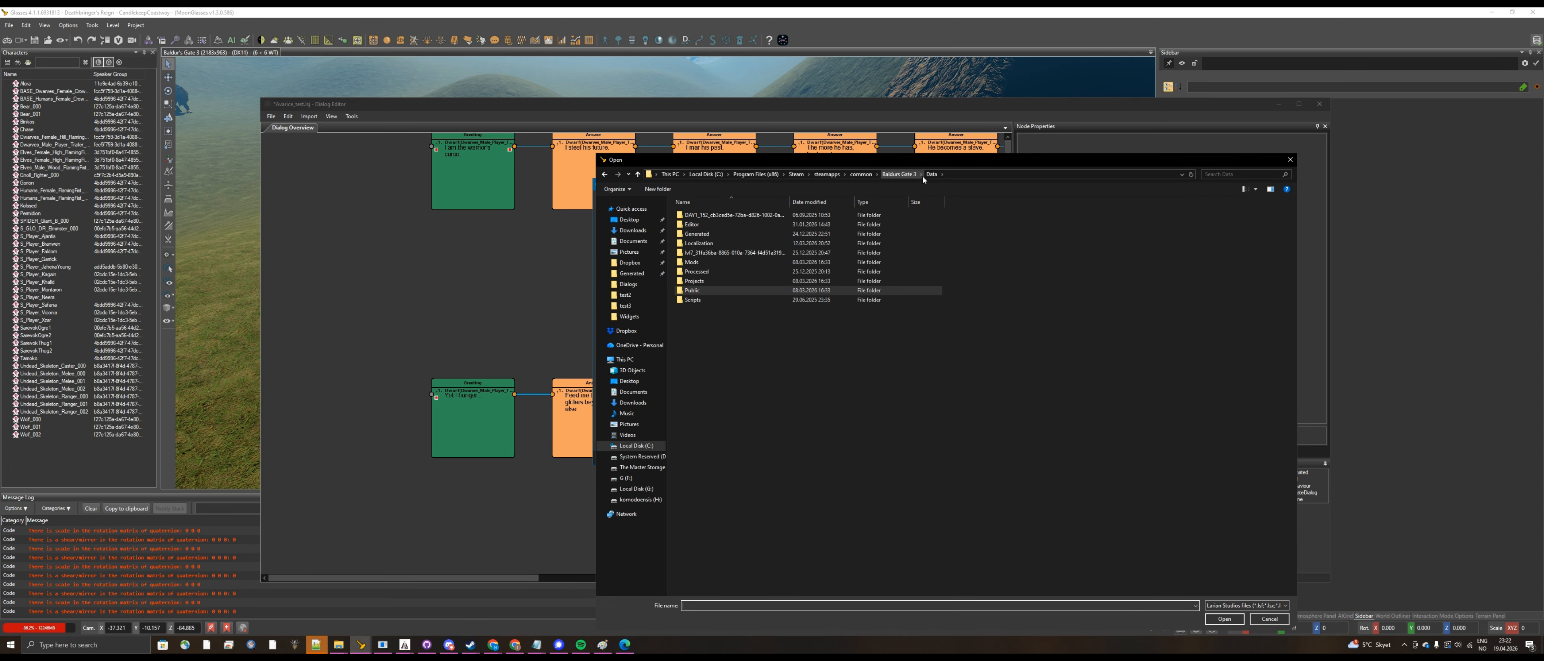
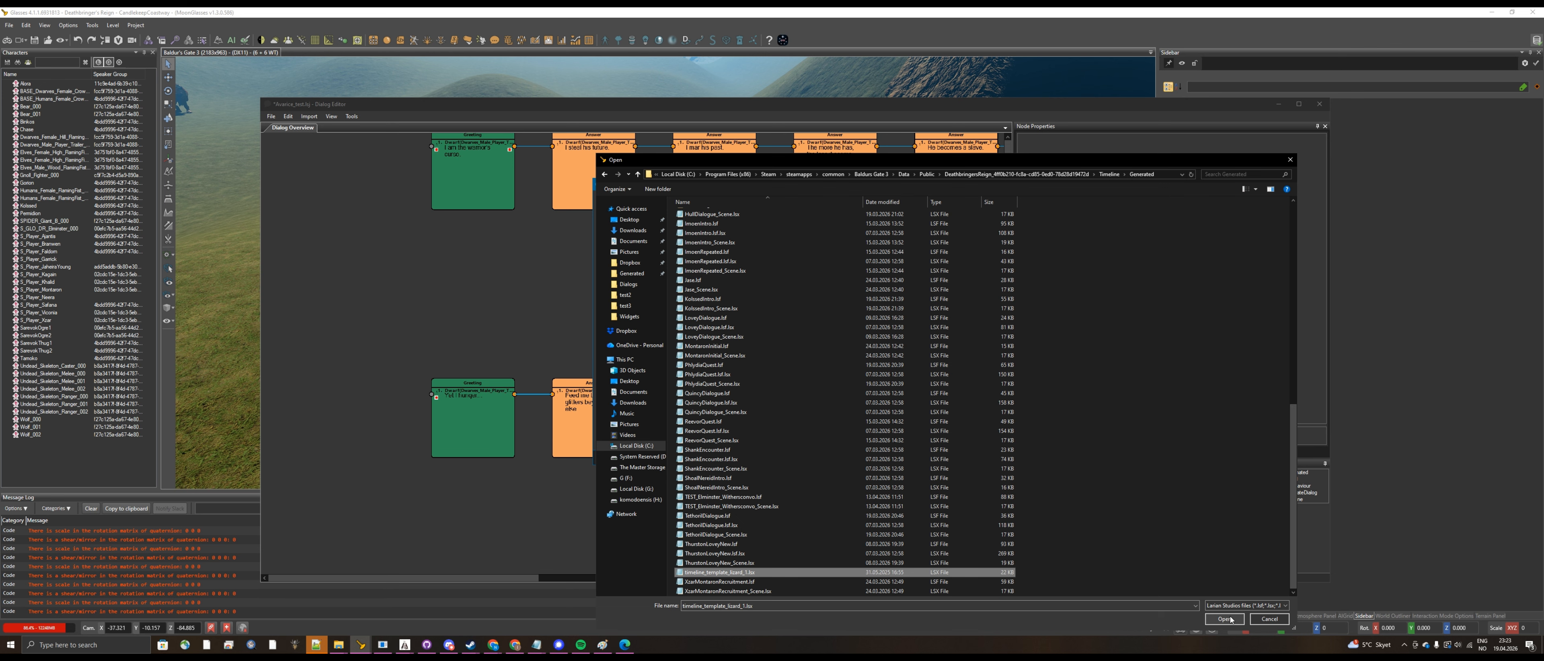
# Step: Load timeline_template_board_1 as the custom camera scene and continue the Avarice_test timeline generation with the current parameters
pyautogui.click(1224, 619)
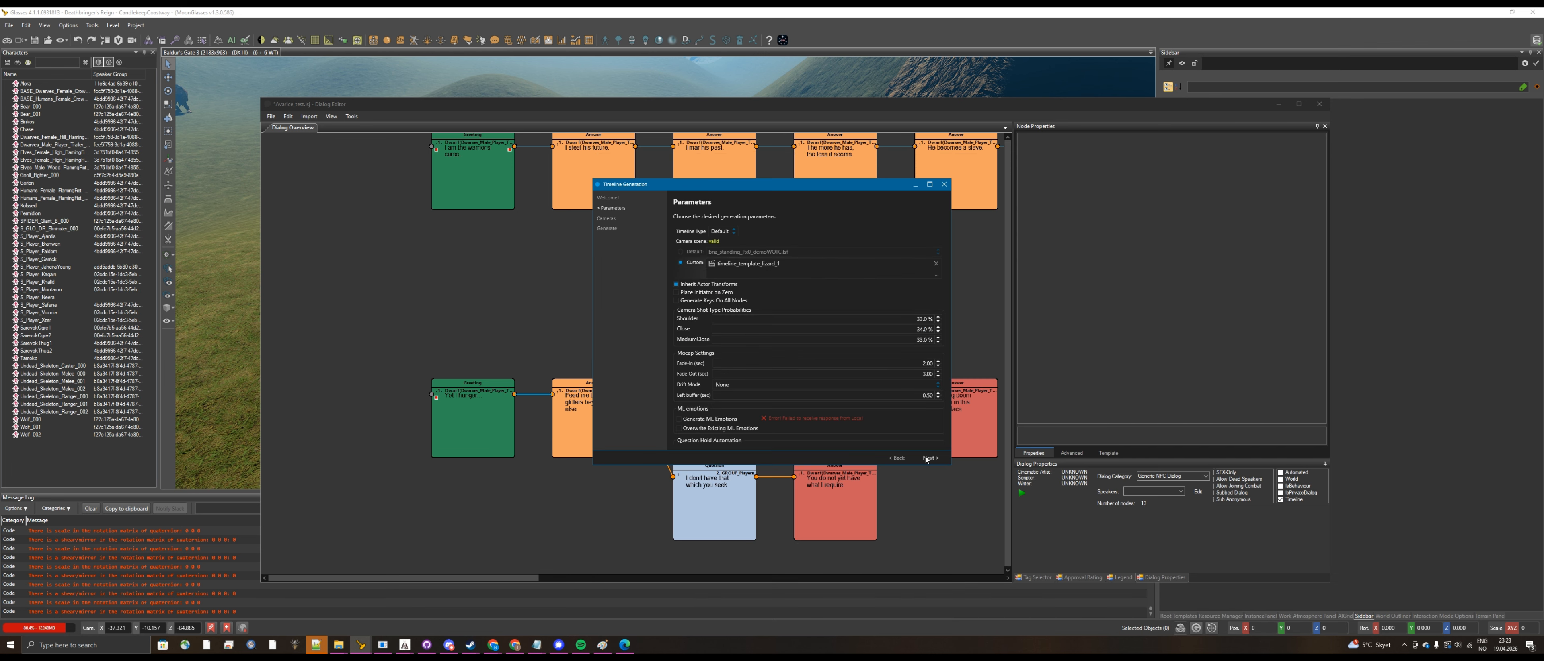
pyautogui.click(926, 458)
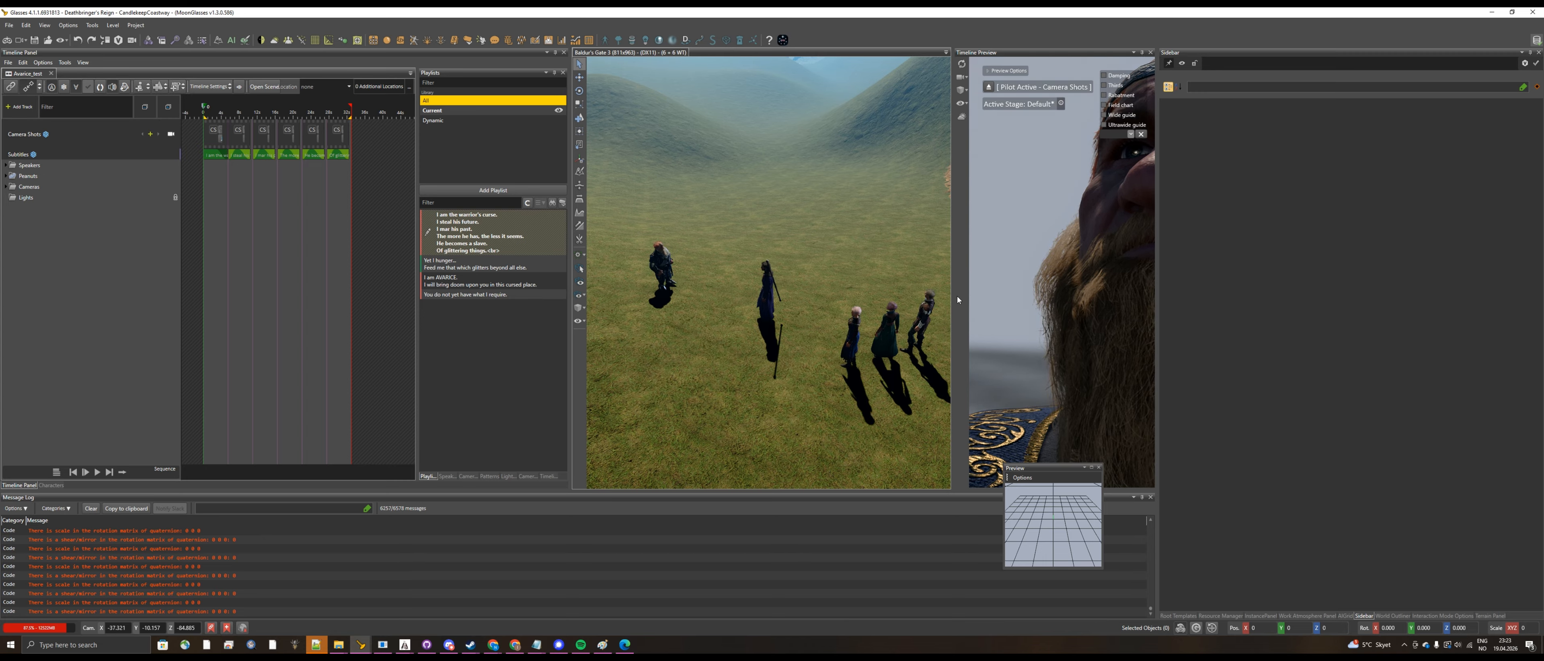
# Step: Enlarge the timeline preview to inspect the dwarf's close-up, expand the Speakers, Peanuts and Cameras track groups, and widen the game viewport again
pyautogui.moveTo(958, 300); pyautogui.dragTo(632, 303)
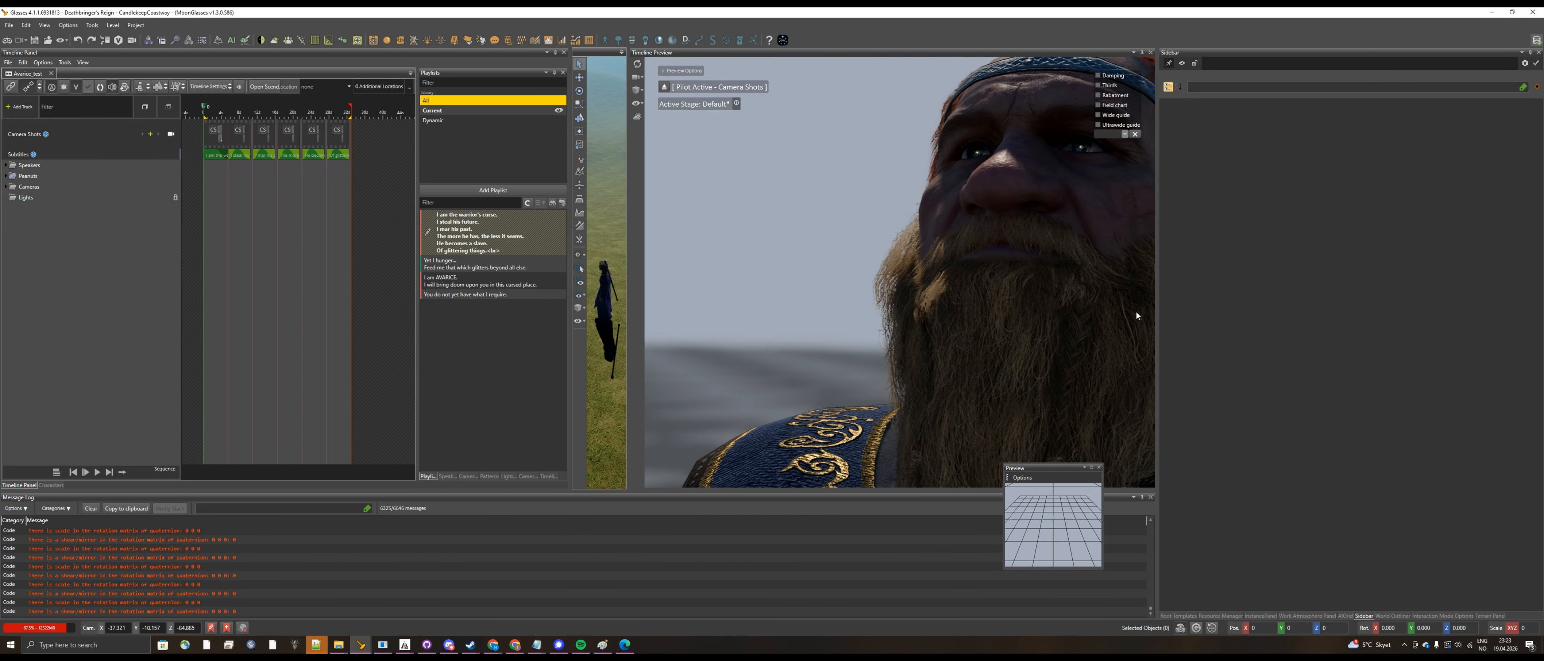
pyautogui.moveTo(1156, 315); pyautogui.dragTo(1302, 324)
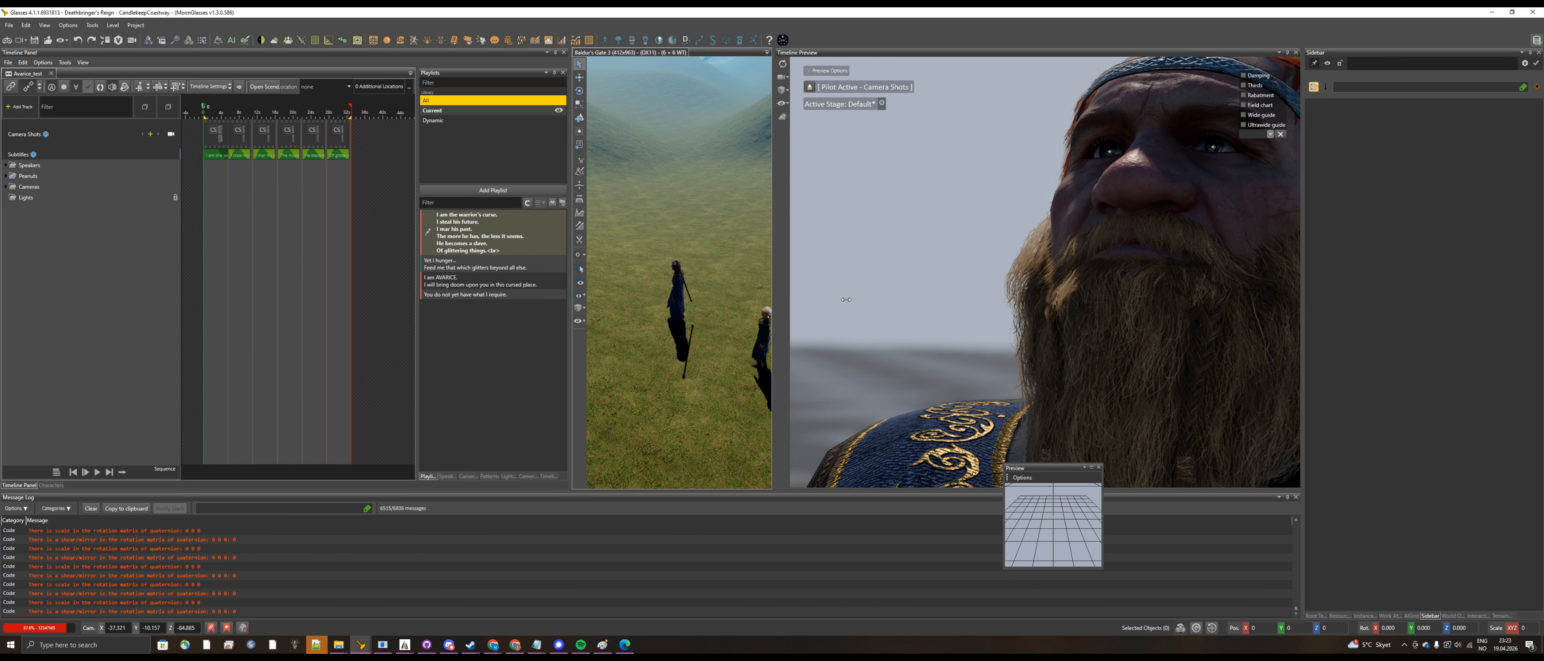
pyautogui.moveTo(773, 300); pyautogui.dragTo(628, 300)
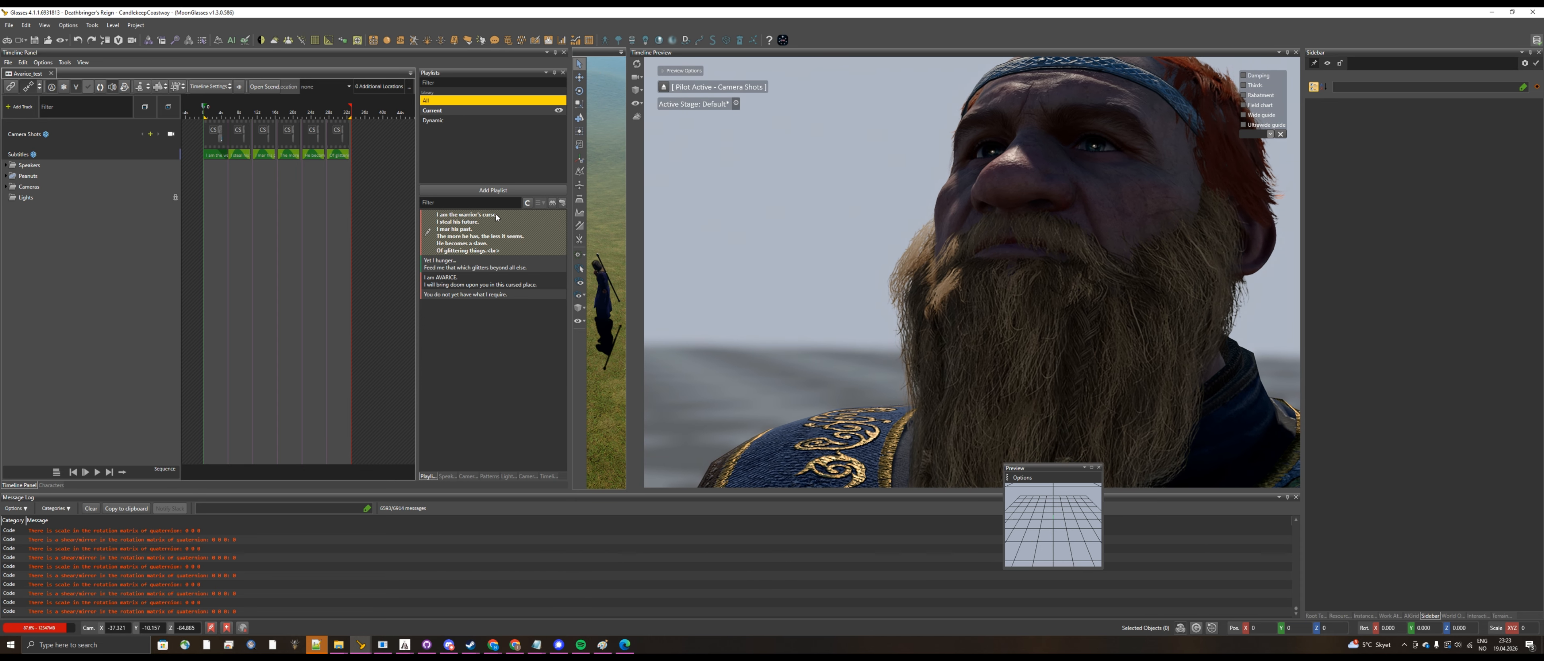
pyautogui.click(5, 164)
pyautogui.click(6, 201)
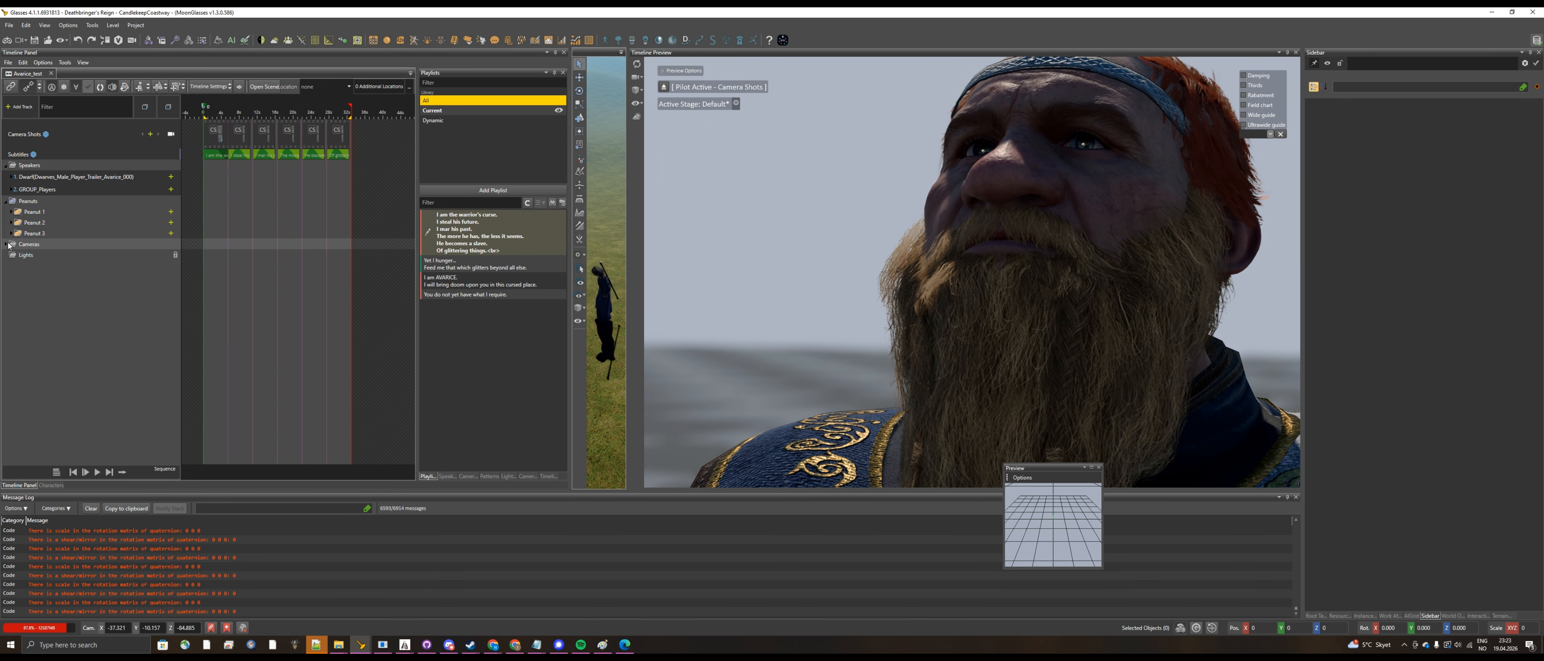
pyautogui.click(6, 244)
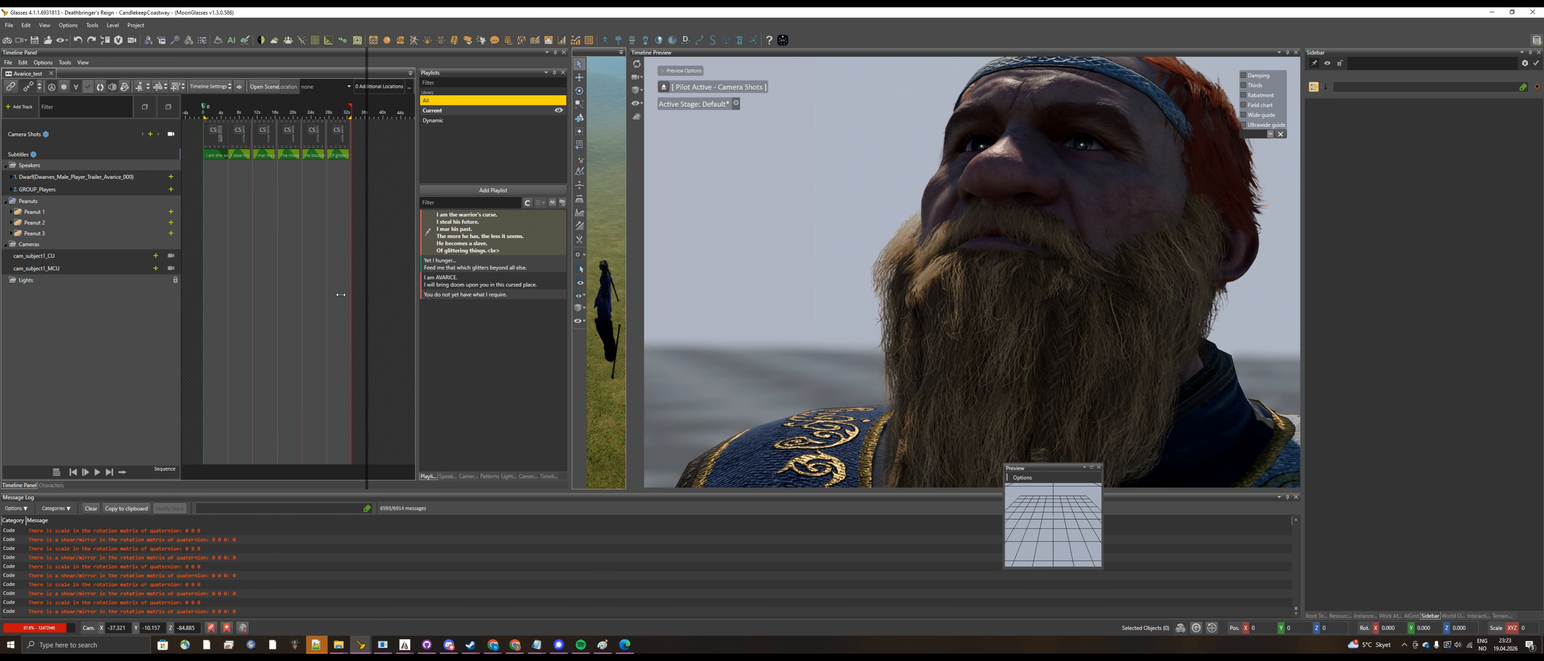
pyautogui.moveTo(341, 294); pyautogui.dragTo(320, 287)
pyautogui.moveTo(625, 252); pyautogui.dragTo(1107, 259)
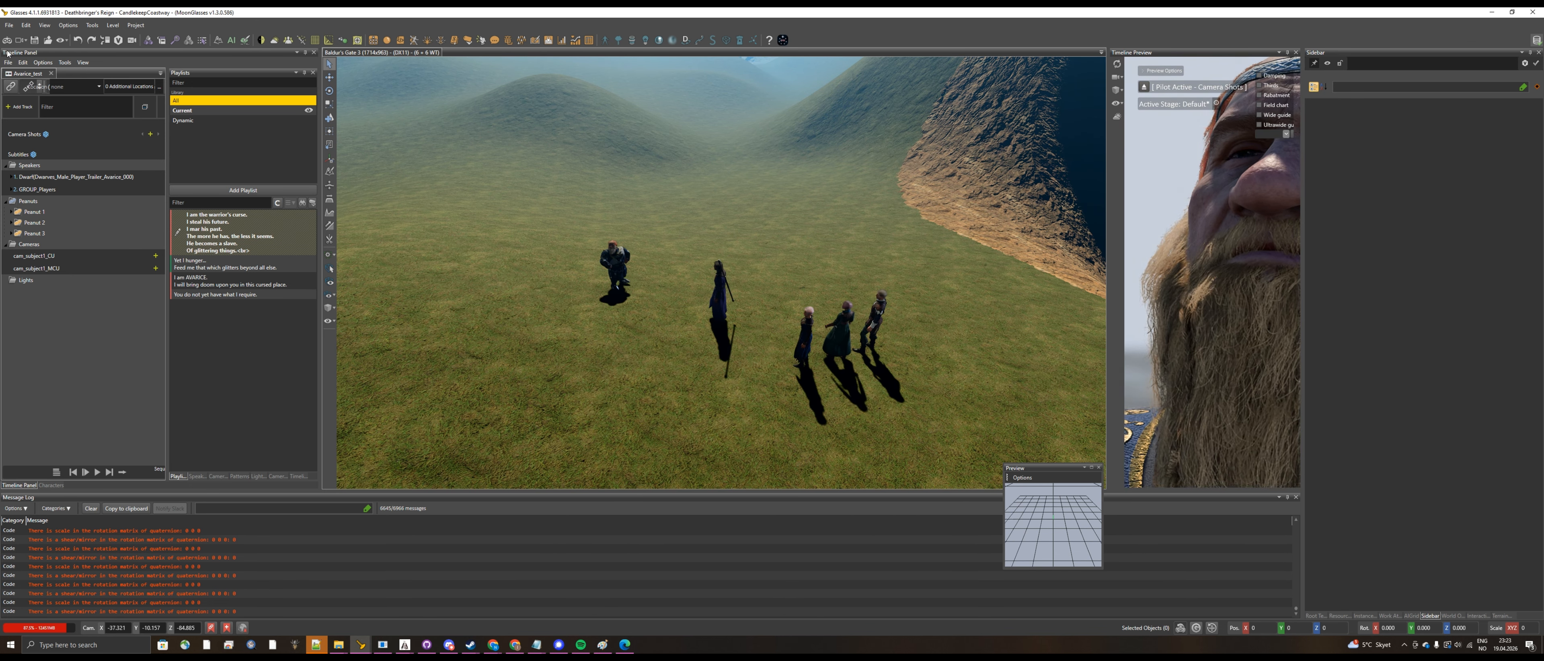
# Step: Save all changes, minimize the dialog editor and reload the level and story
pyautogui.click(9, 27)
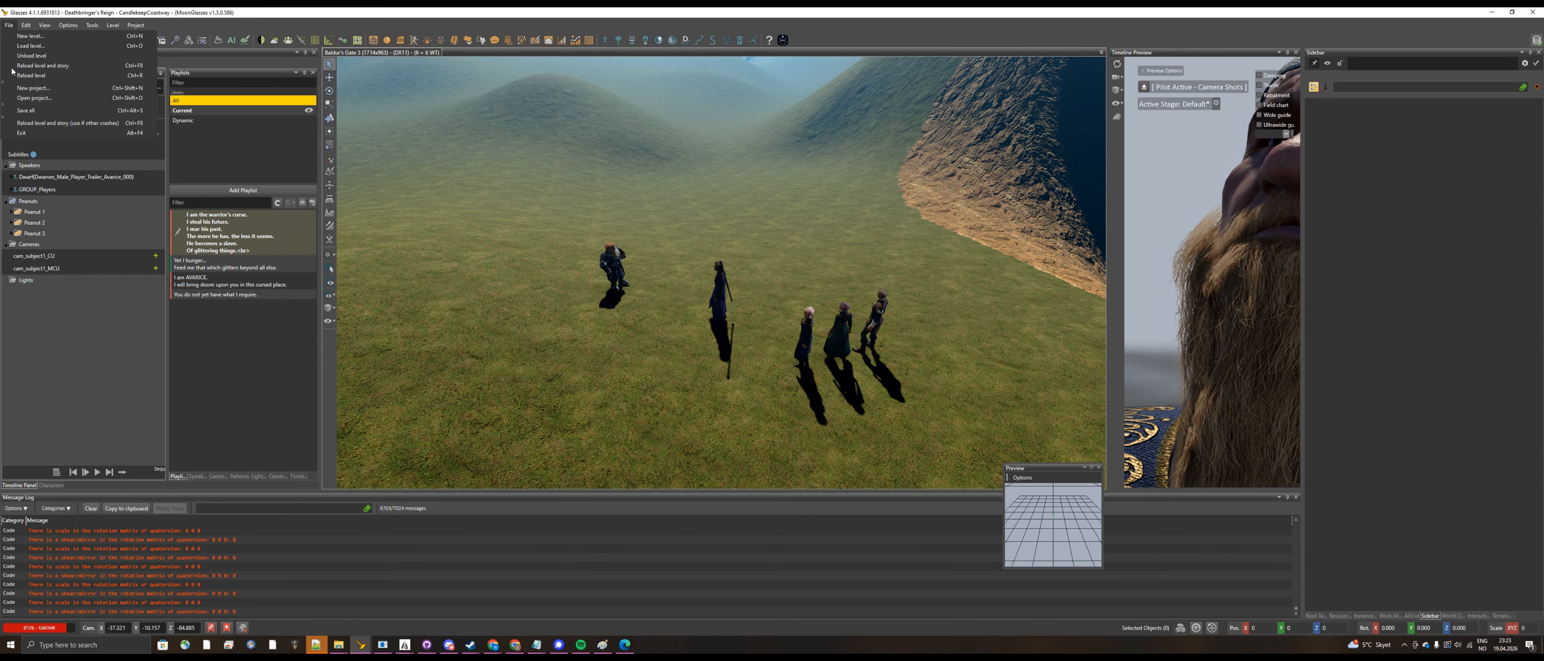
pyautogui.click(53, 116)
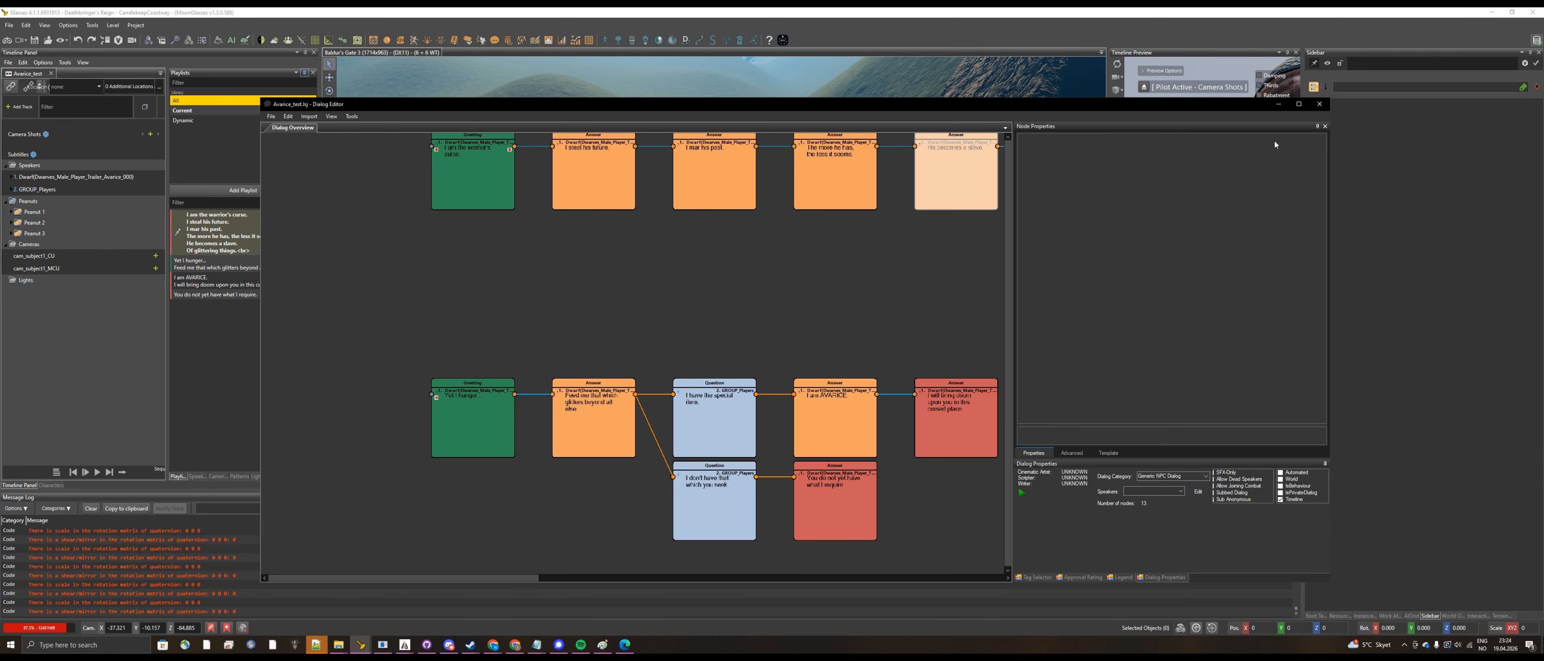
pyautogui.click(1280, 105)
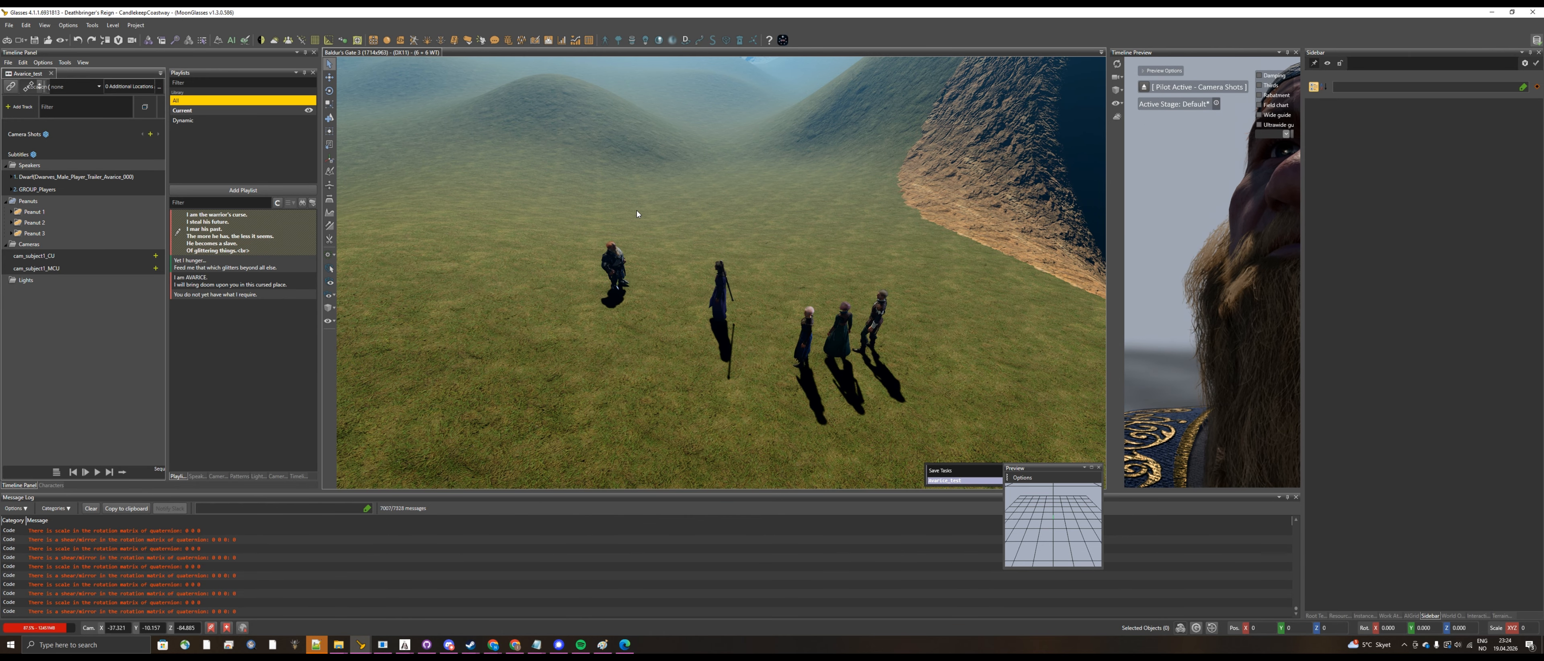
pyautogui.click(9, 26)
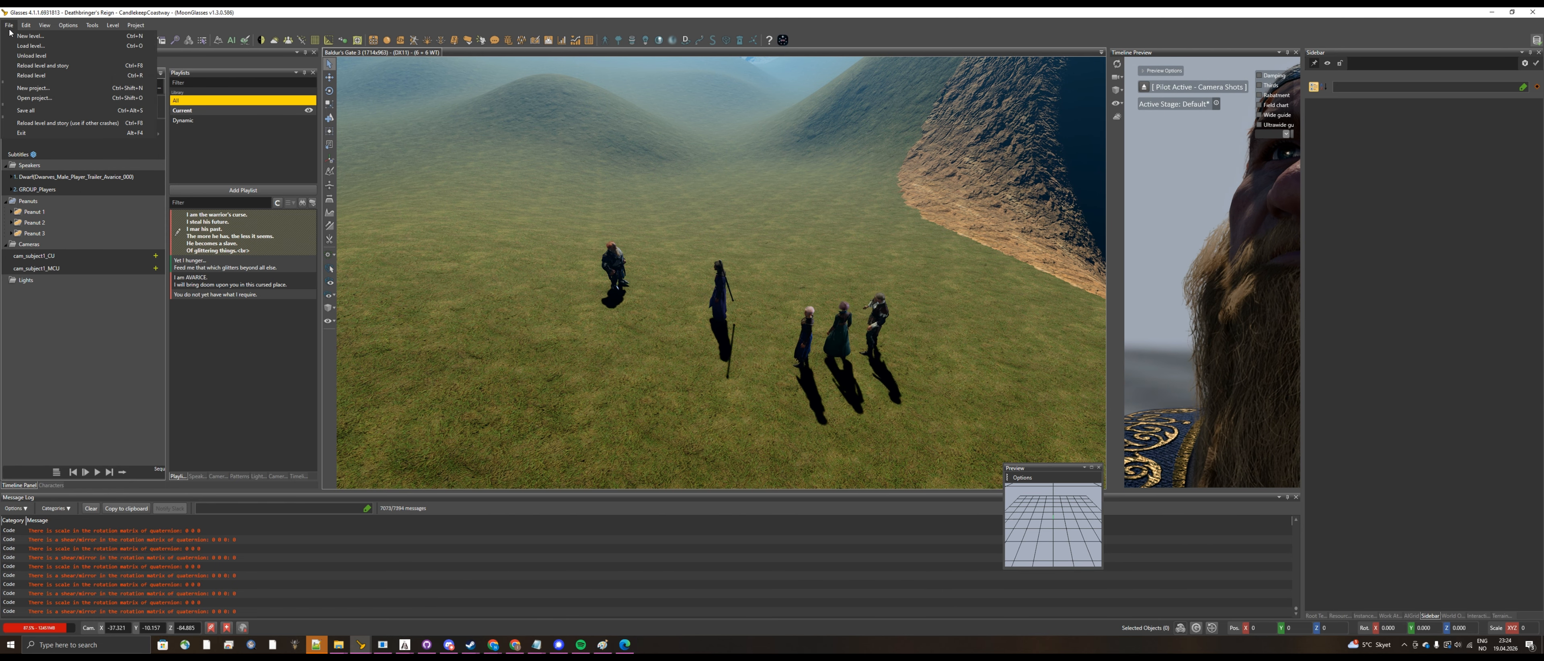
pyautogui.click(50, 69)
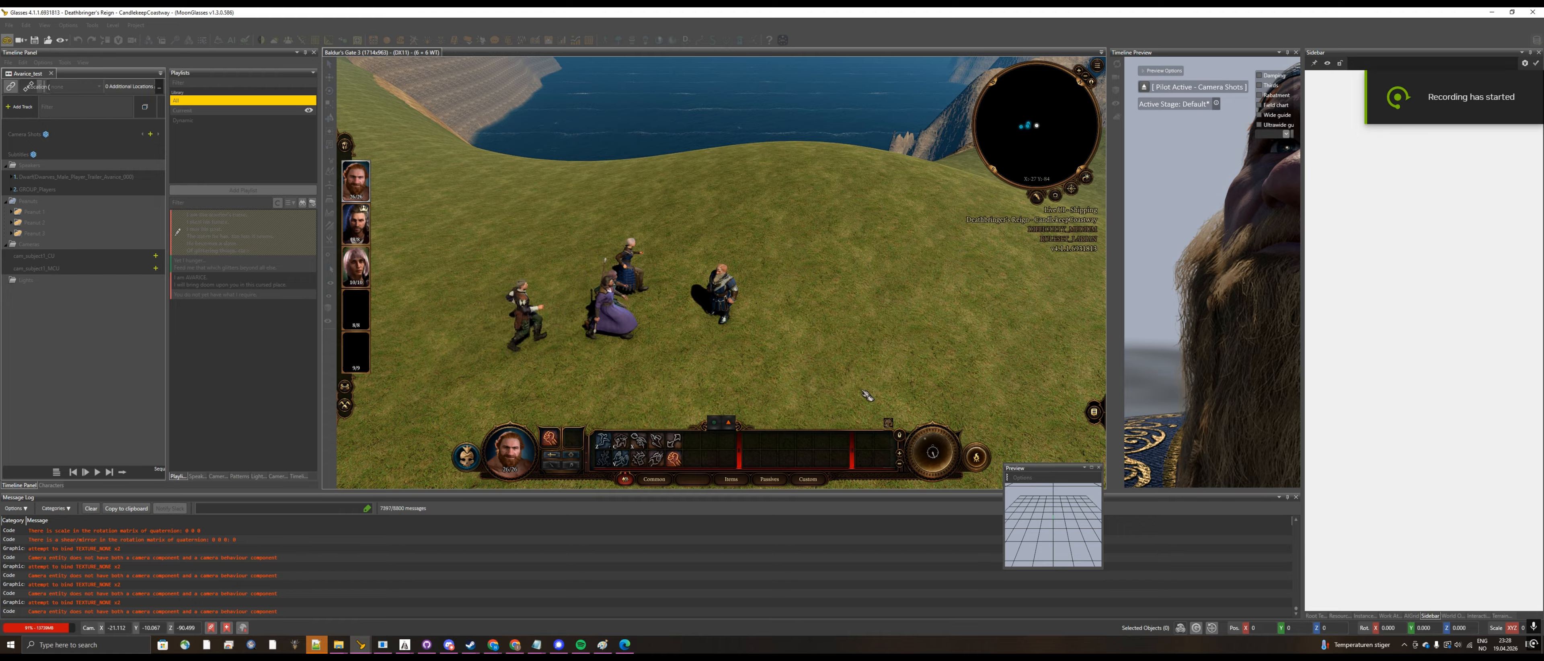
# Step: In game mode, switch to Gale, test the dwarf's dialog with the answer "I have the special item", and return to editing
pyautogui.moveTo(796, 364); pyautogui.dragTo(461, 287, button='middle')
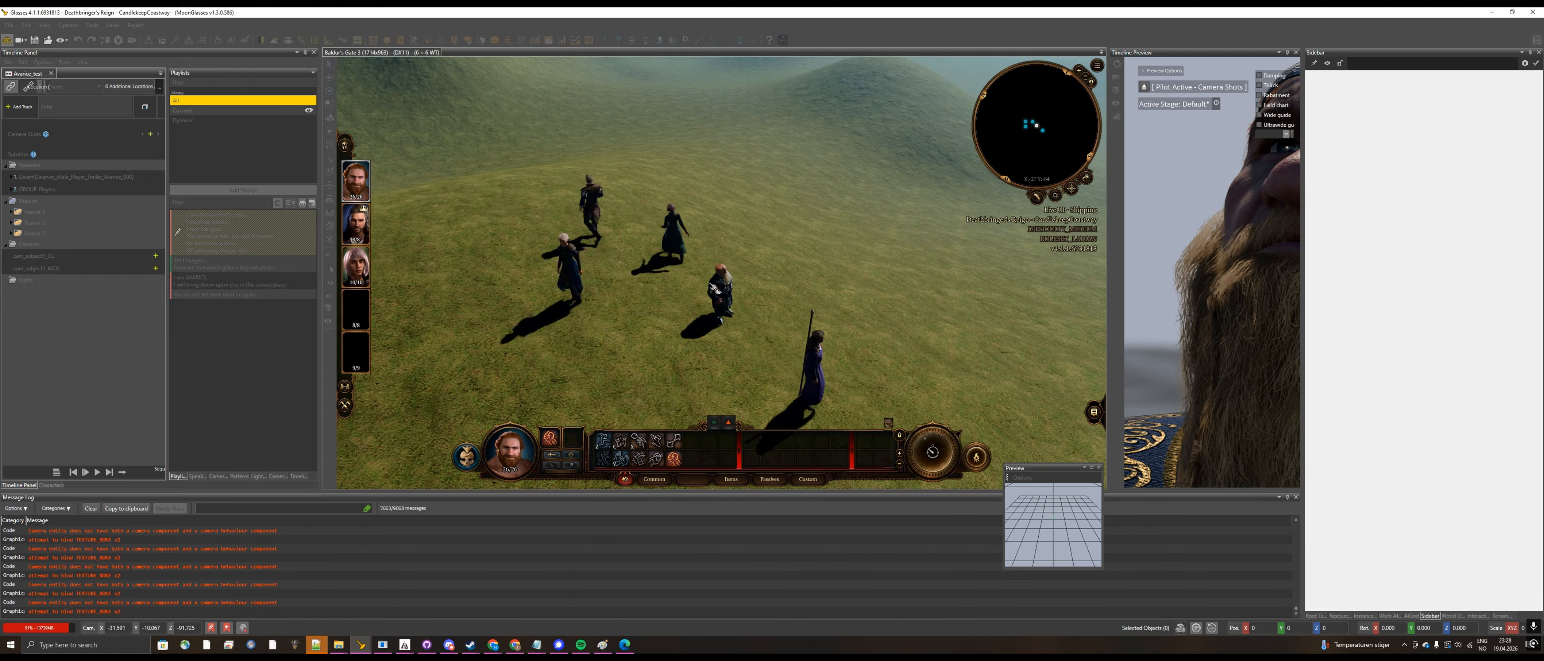
pyautogui.click(364, 236)
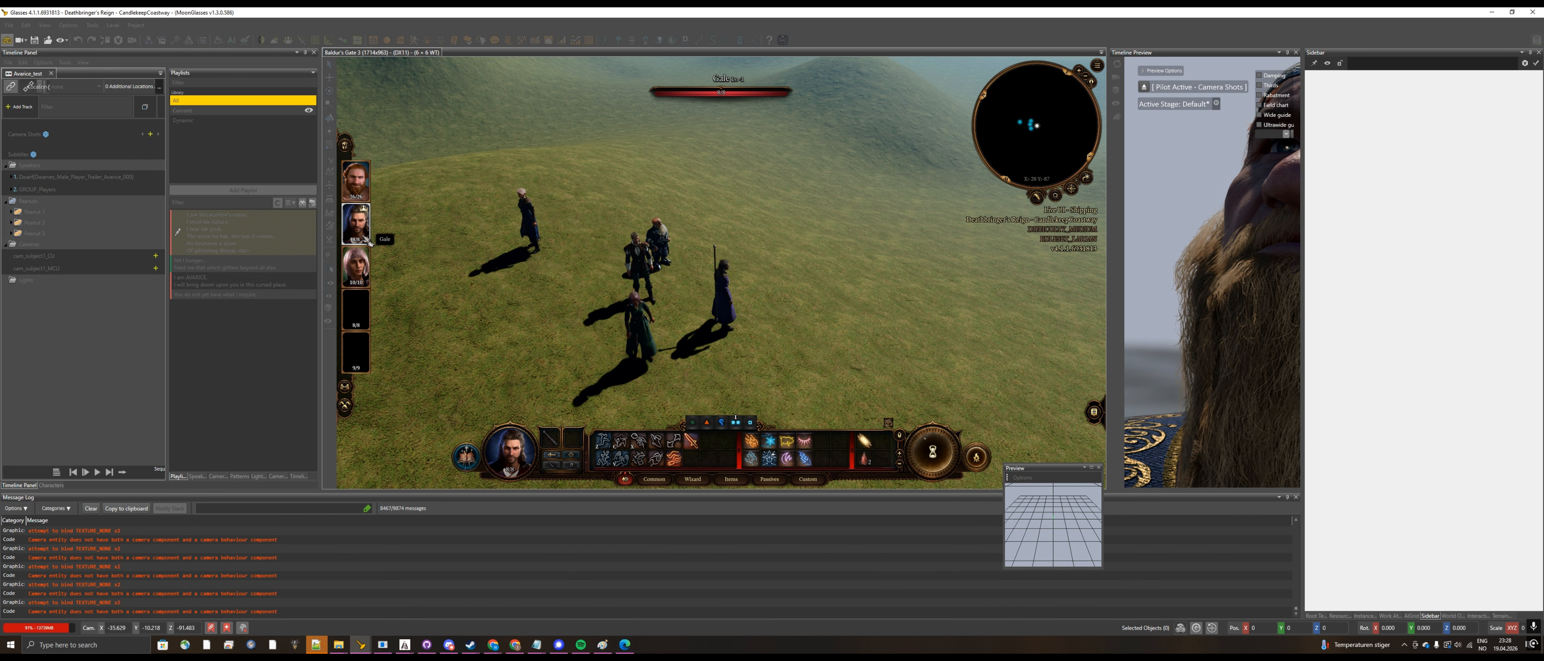
pyautogui.press('w')
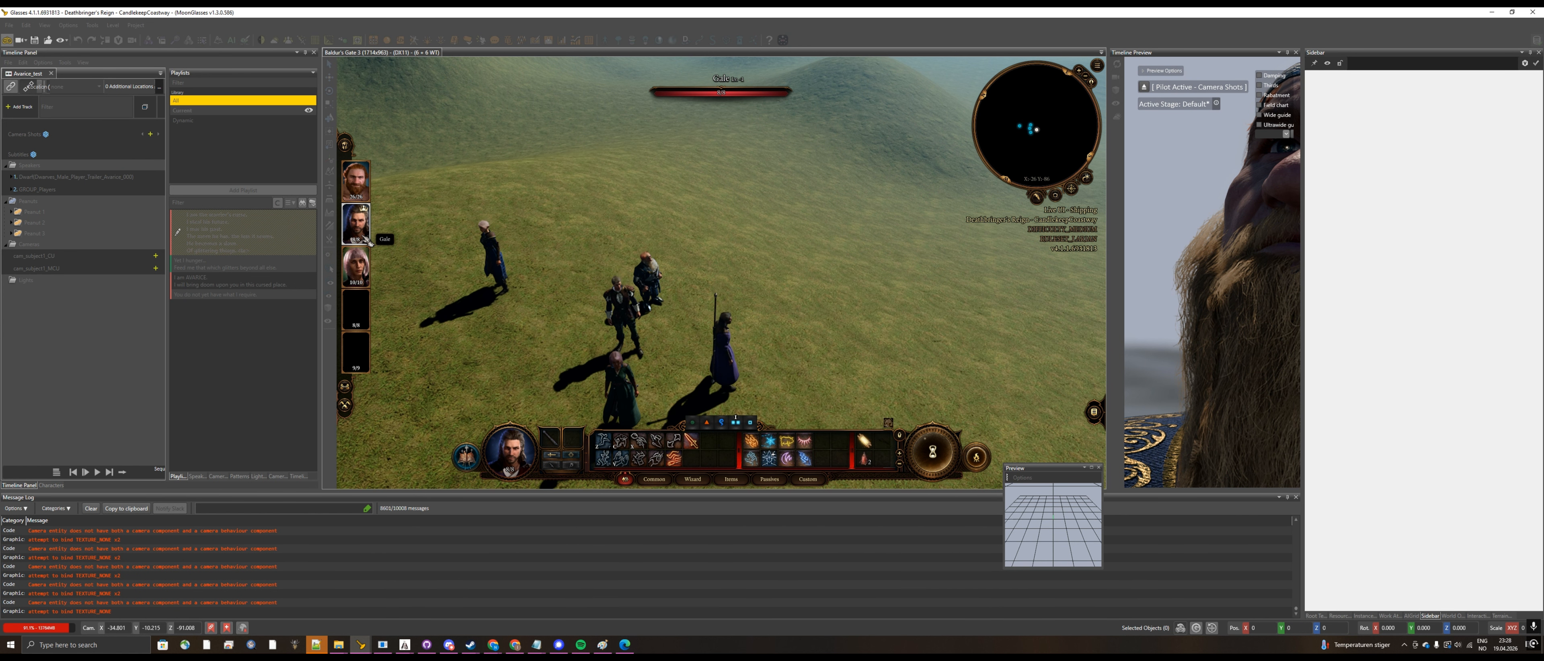
pyautogui.press('s')
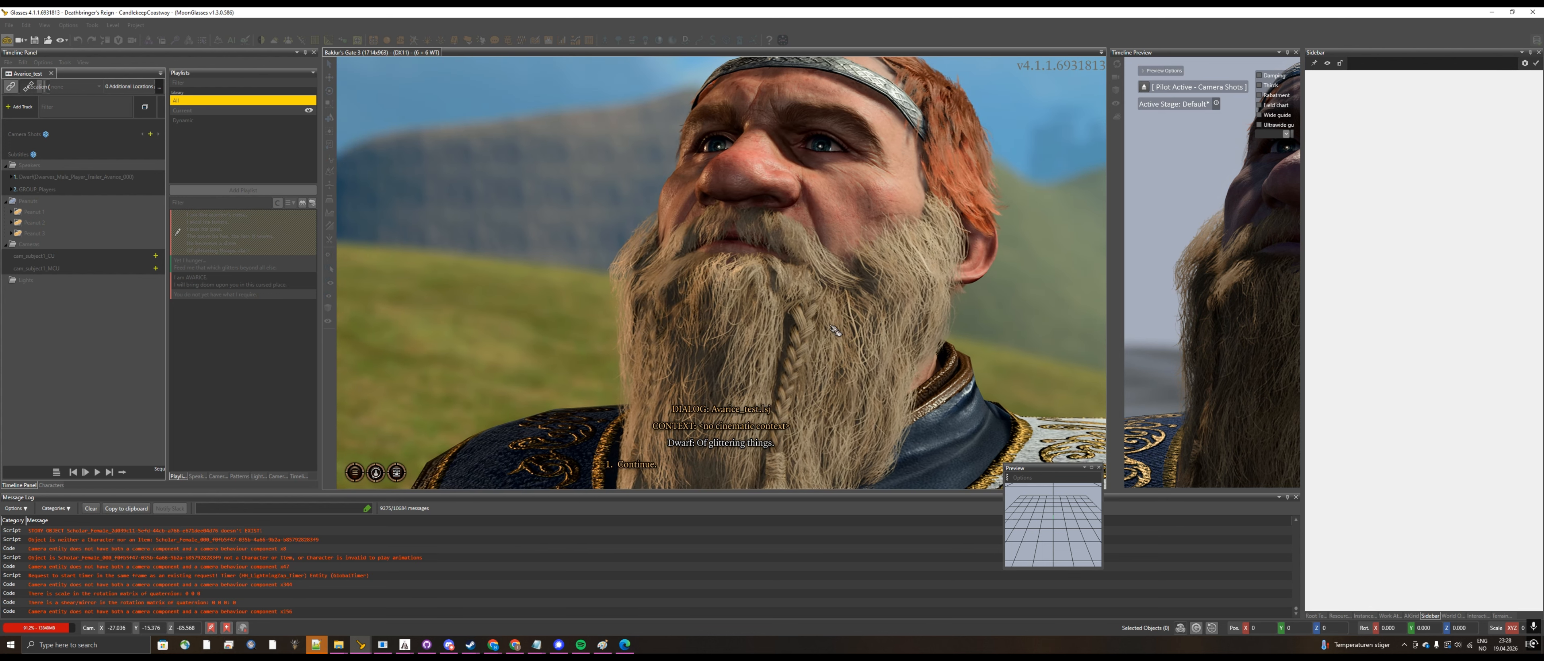
pyautogui.click(636, 464)
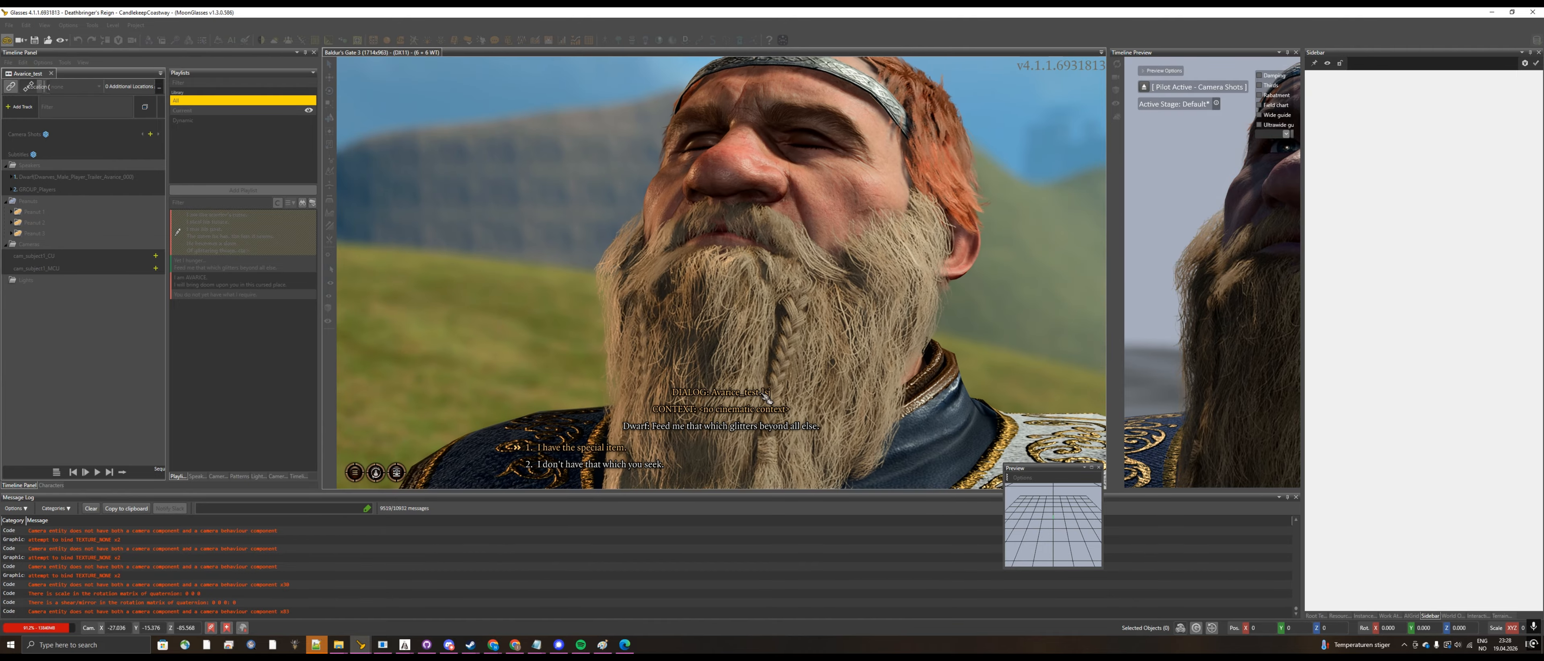
pyautogui.click(610, 451)
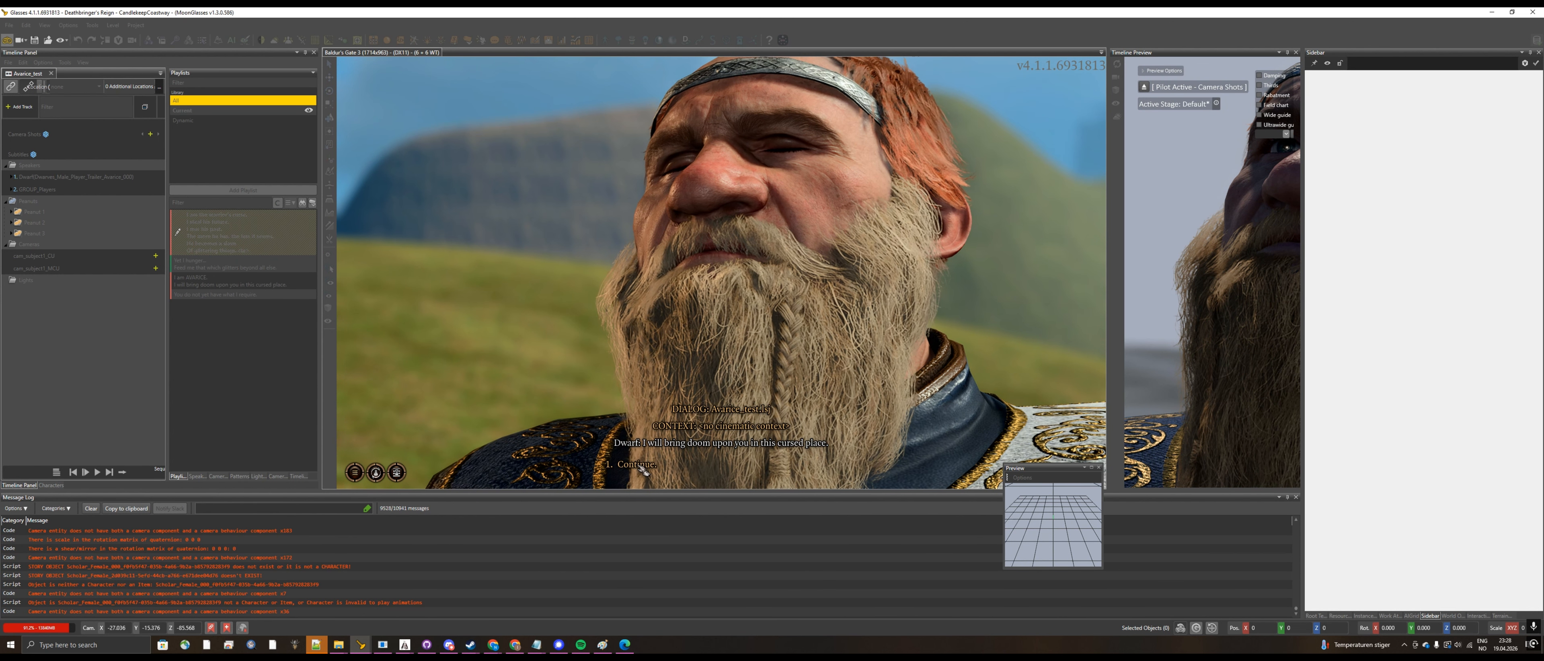
pyautogui.click(642, 471)
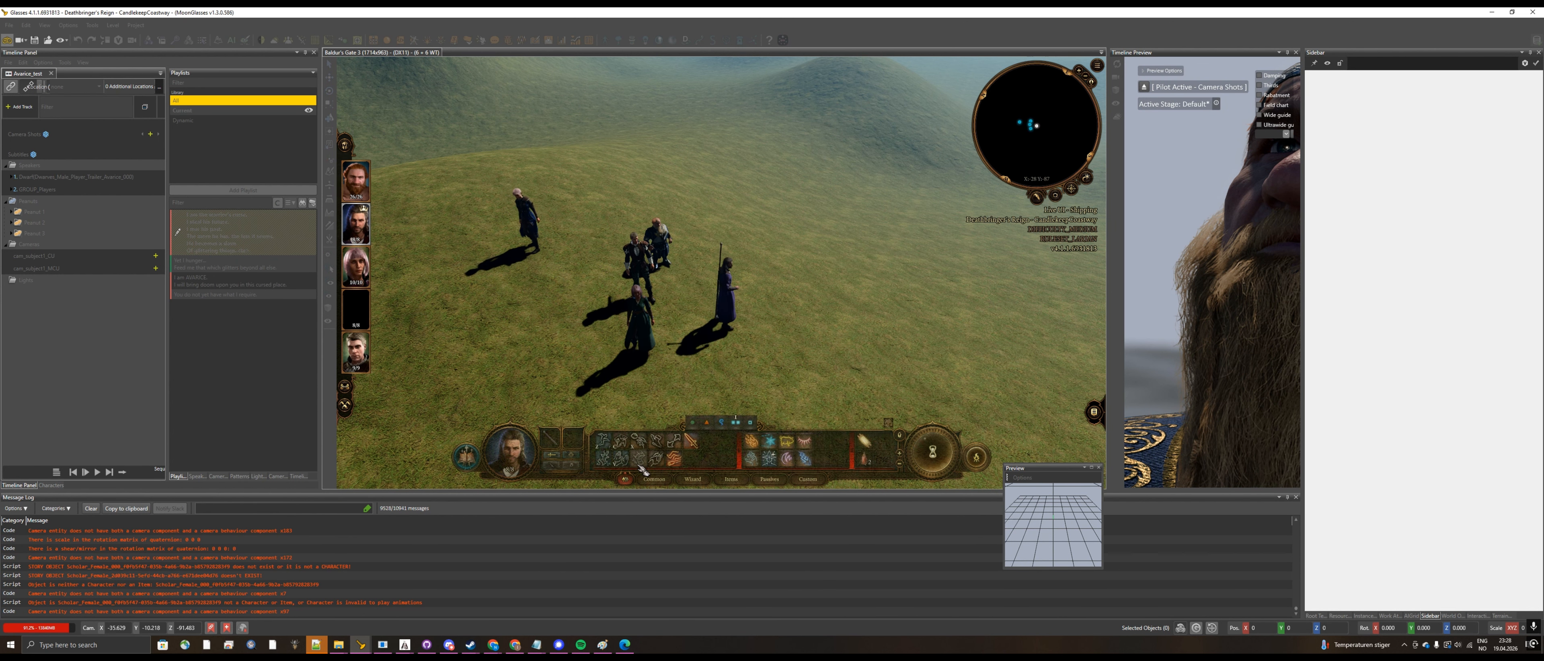
pyautogui.click(8, 45)
# Step: Disable the Player property on the Avarice dwarf character and save all changes
pyautogui.click(663, 242)
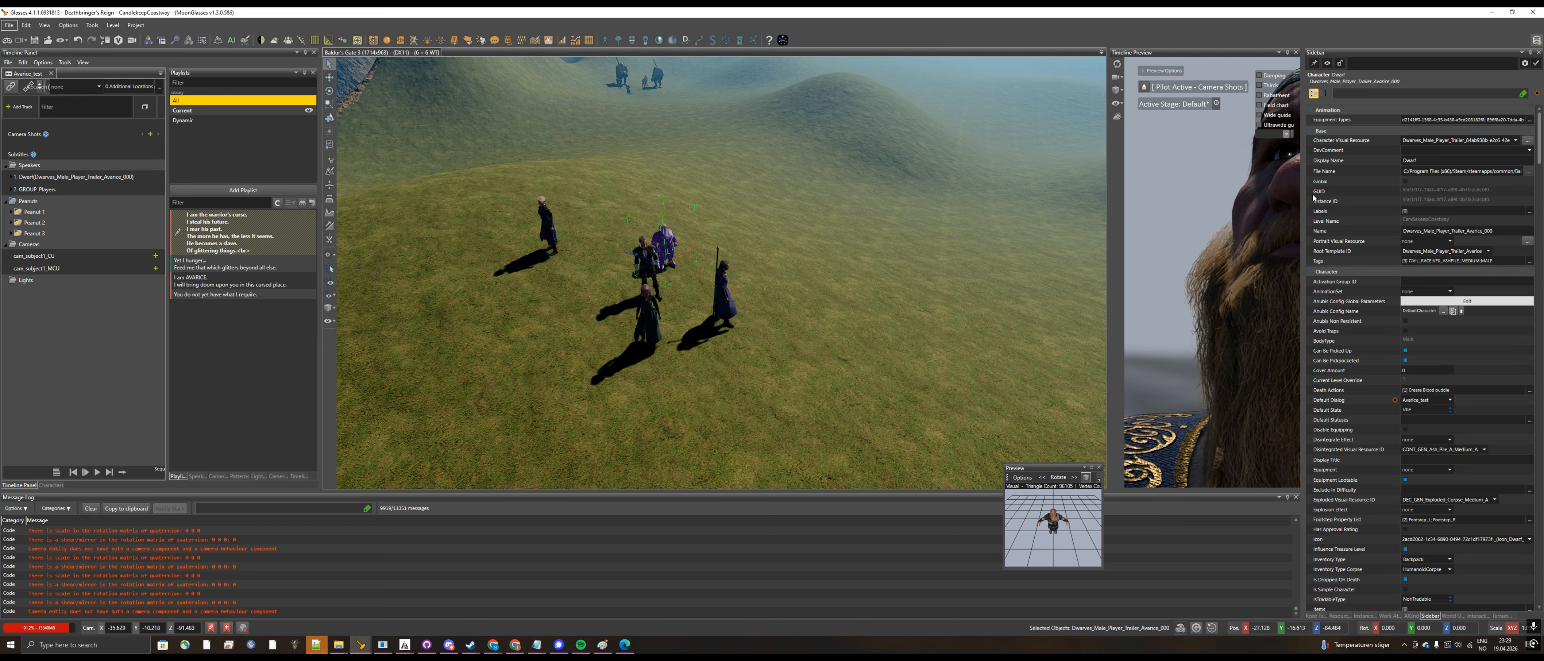
pyautogui.moveTo(1302, 207); pyautogui.dragTo(1109, 215)
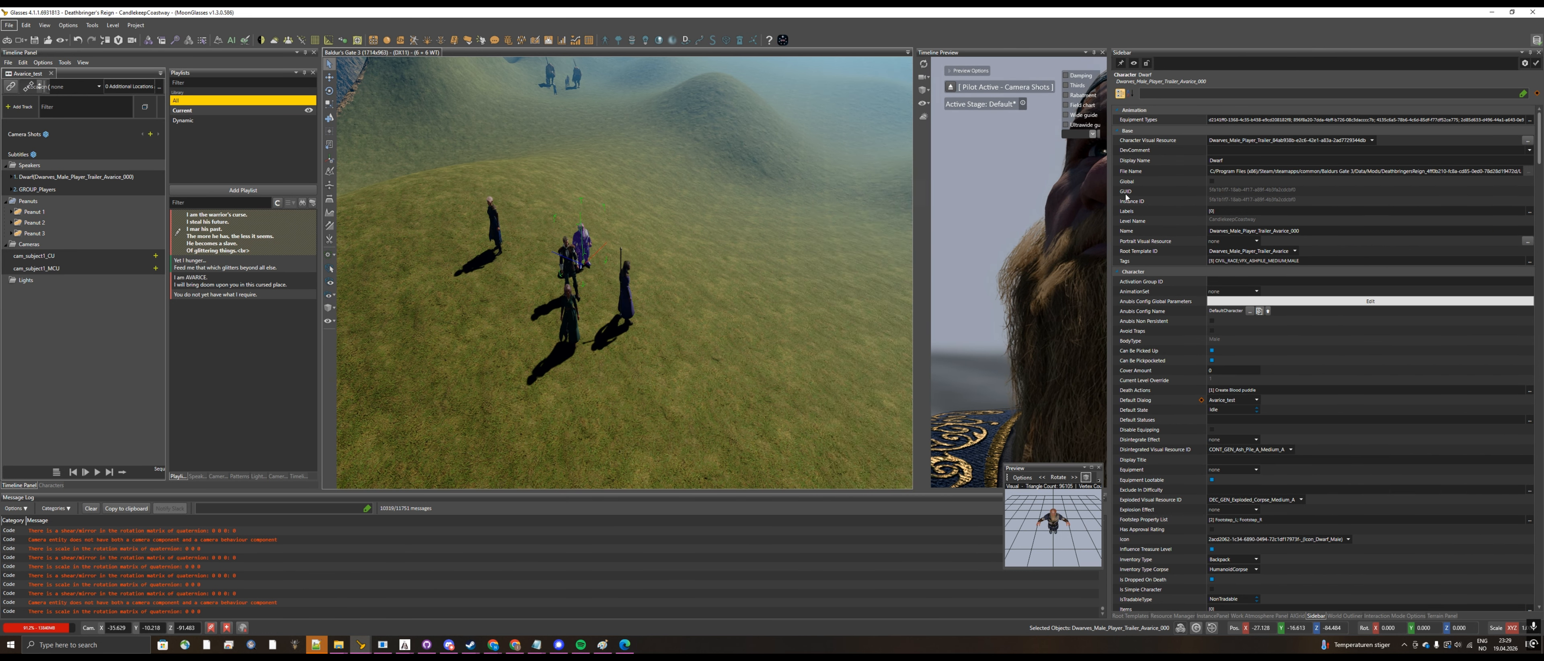
pyautogui.write('layer')
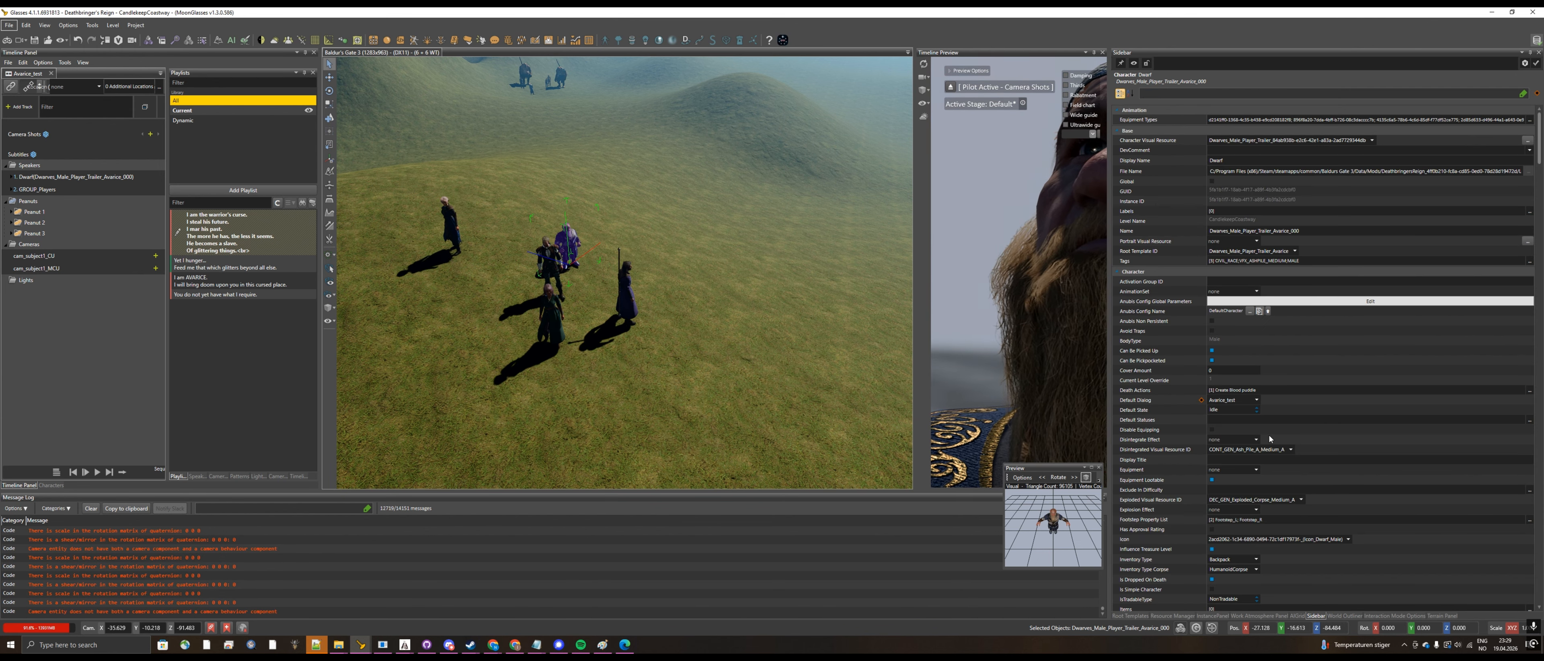
pyautogui.scroll(-8, 1261, 400)
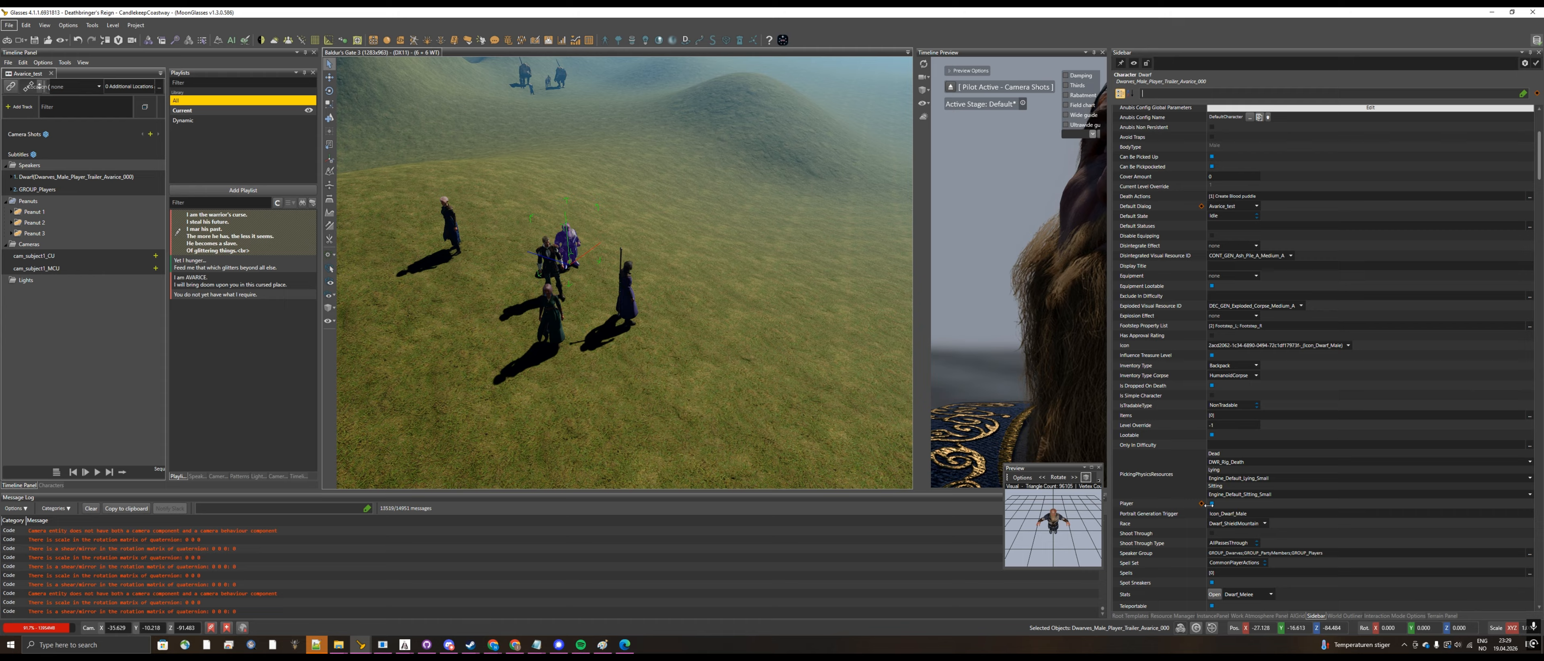
pyautogui.click(1212, 503)
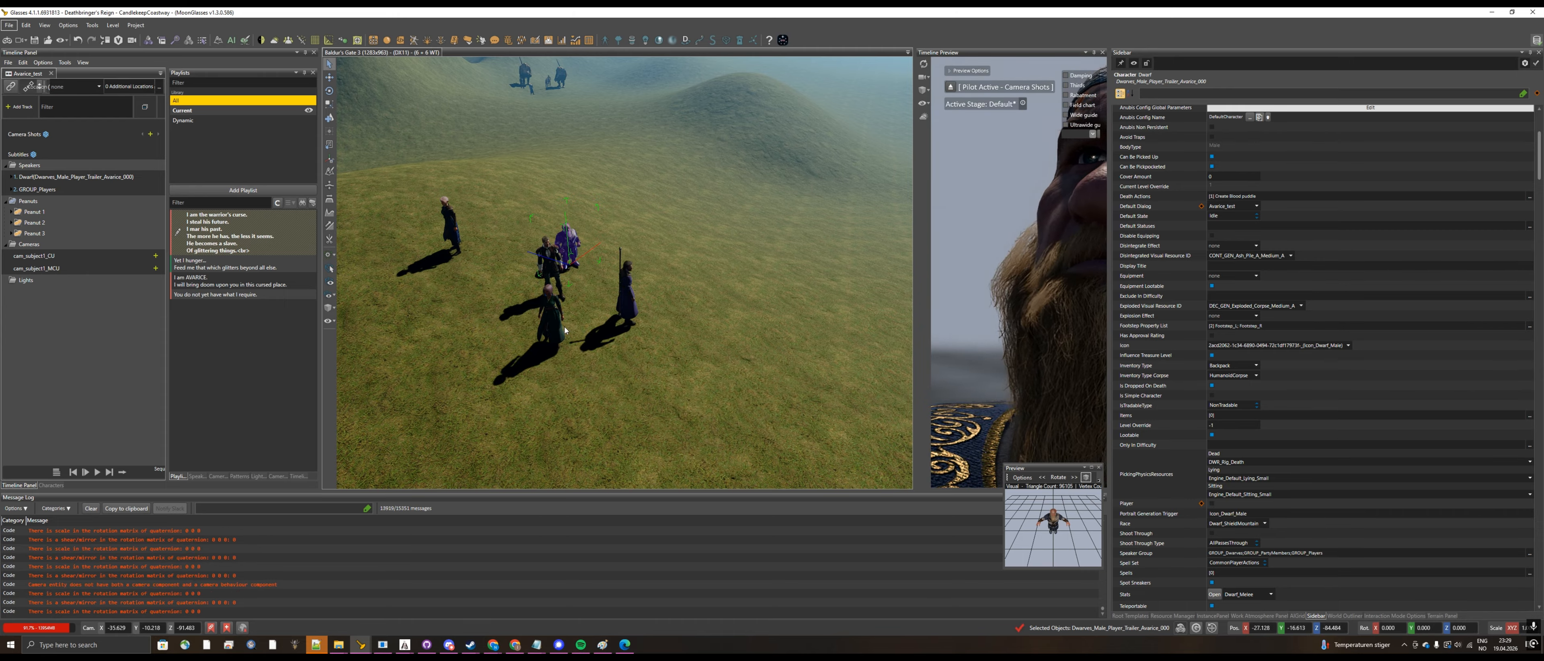
pyautogui.click(9, 26)
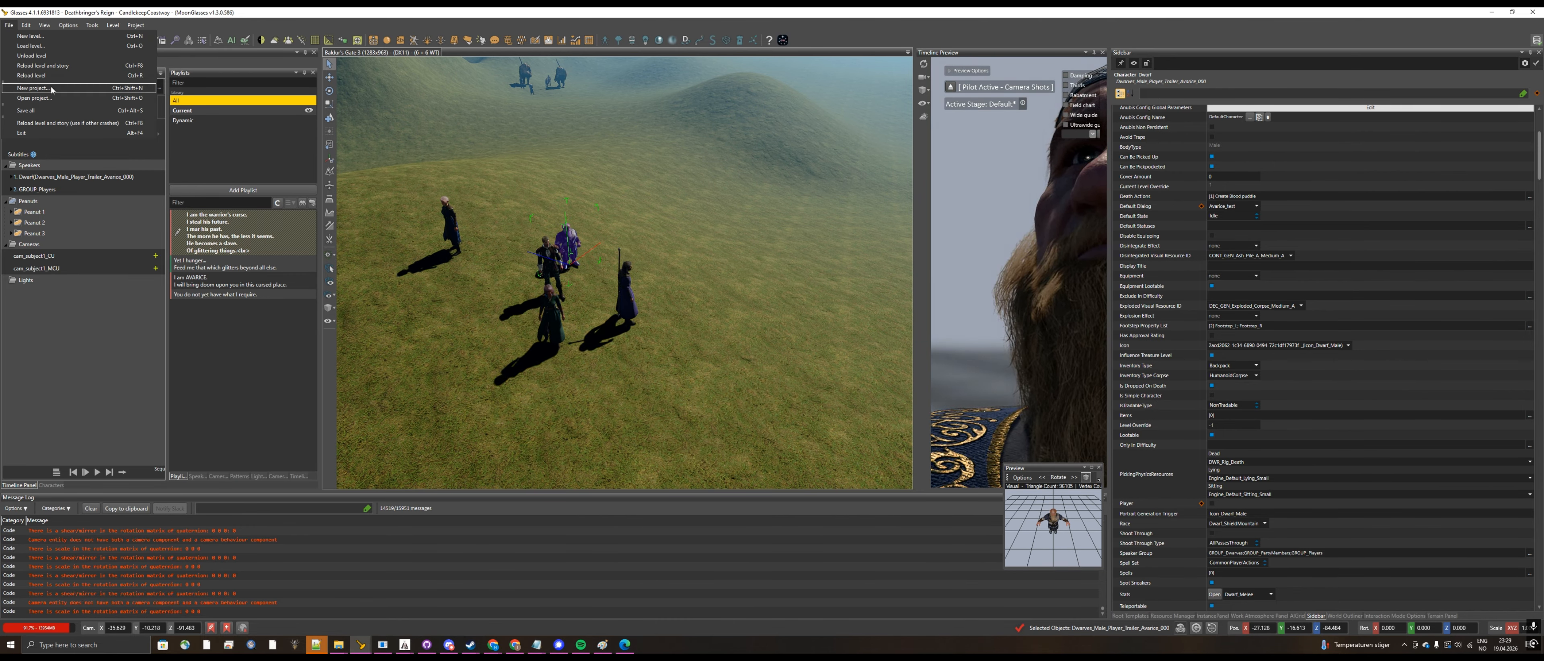
pyautogui.click(25, 110)
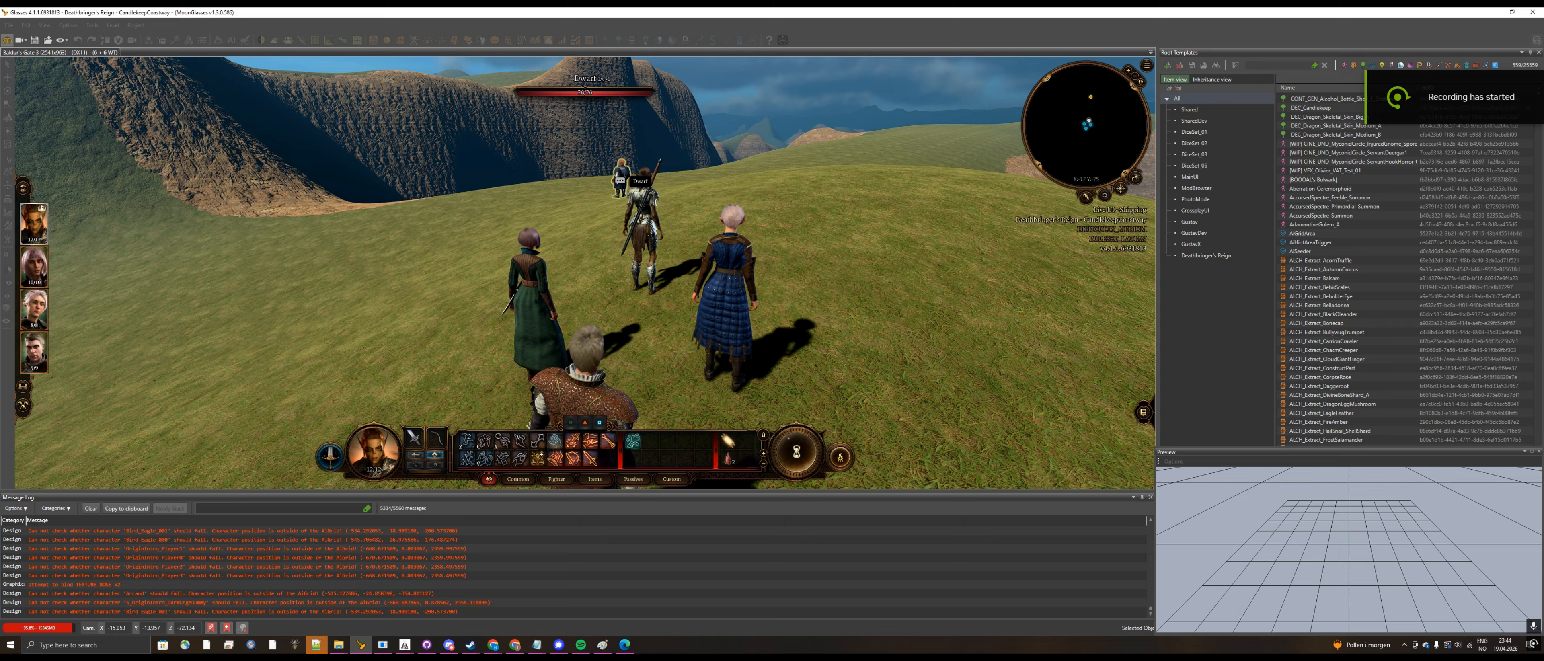
# Step: In game mode, approach the dwarf with the lead character, play his riddle dialog to its end and walk away
pyautogui.click(597, 224)
pyautogui.press('w')
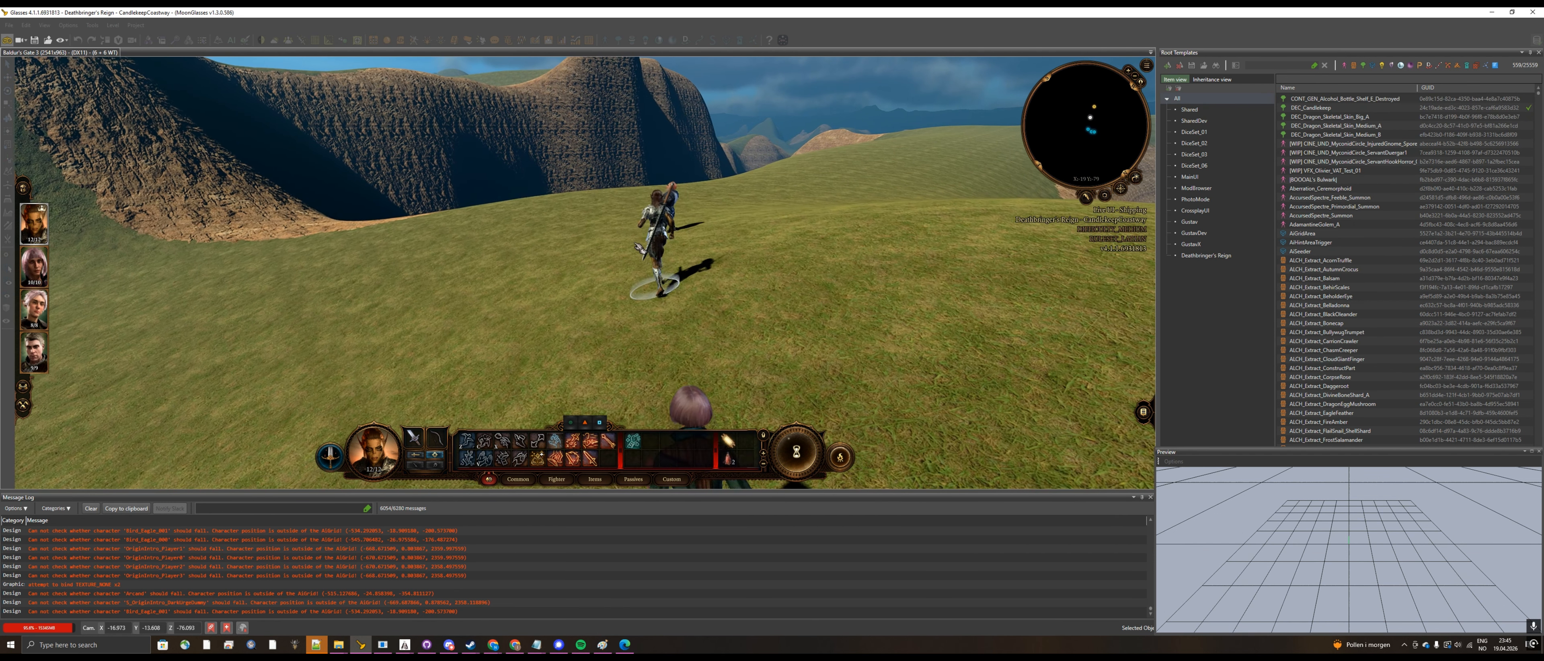
pyautogui.moveTo(682, 251); pyautogui.dragTo(523, 226, button='middle')
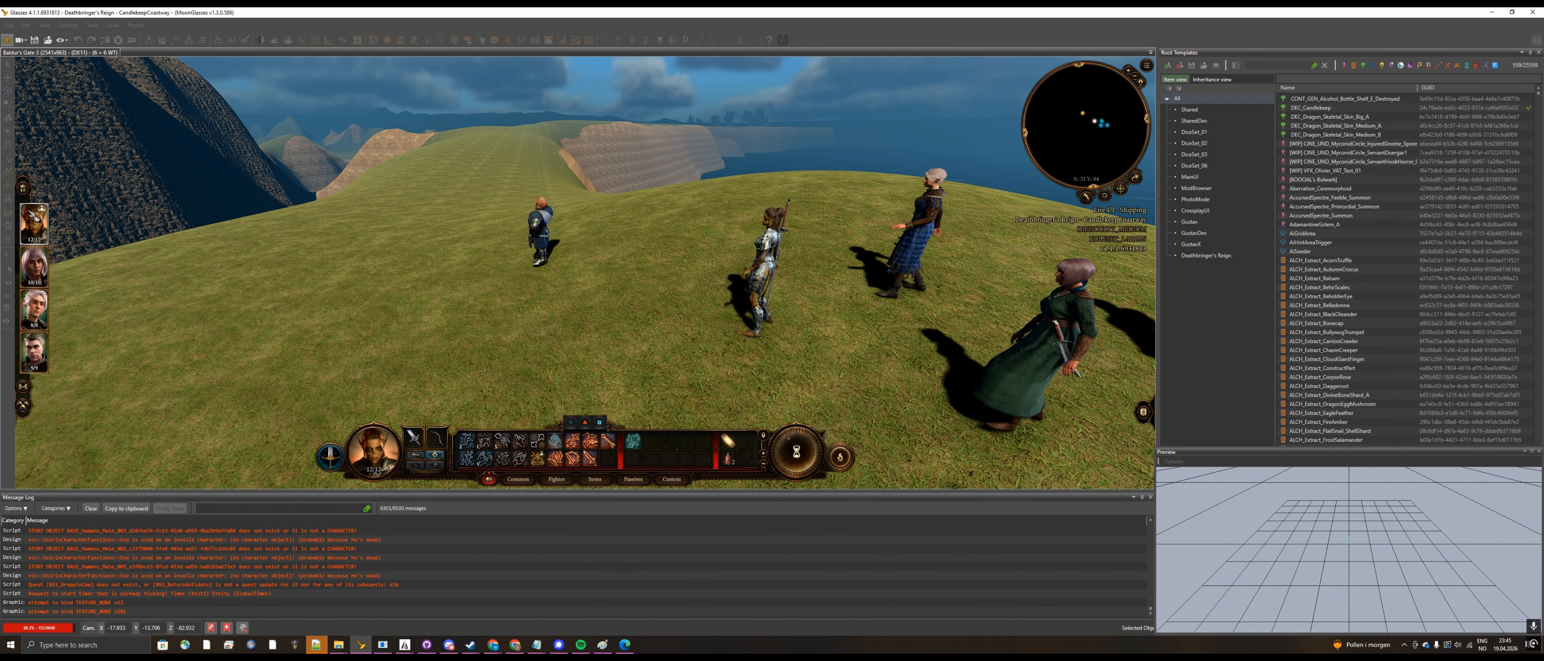
pyautogui.click(523, 226)
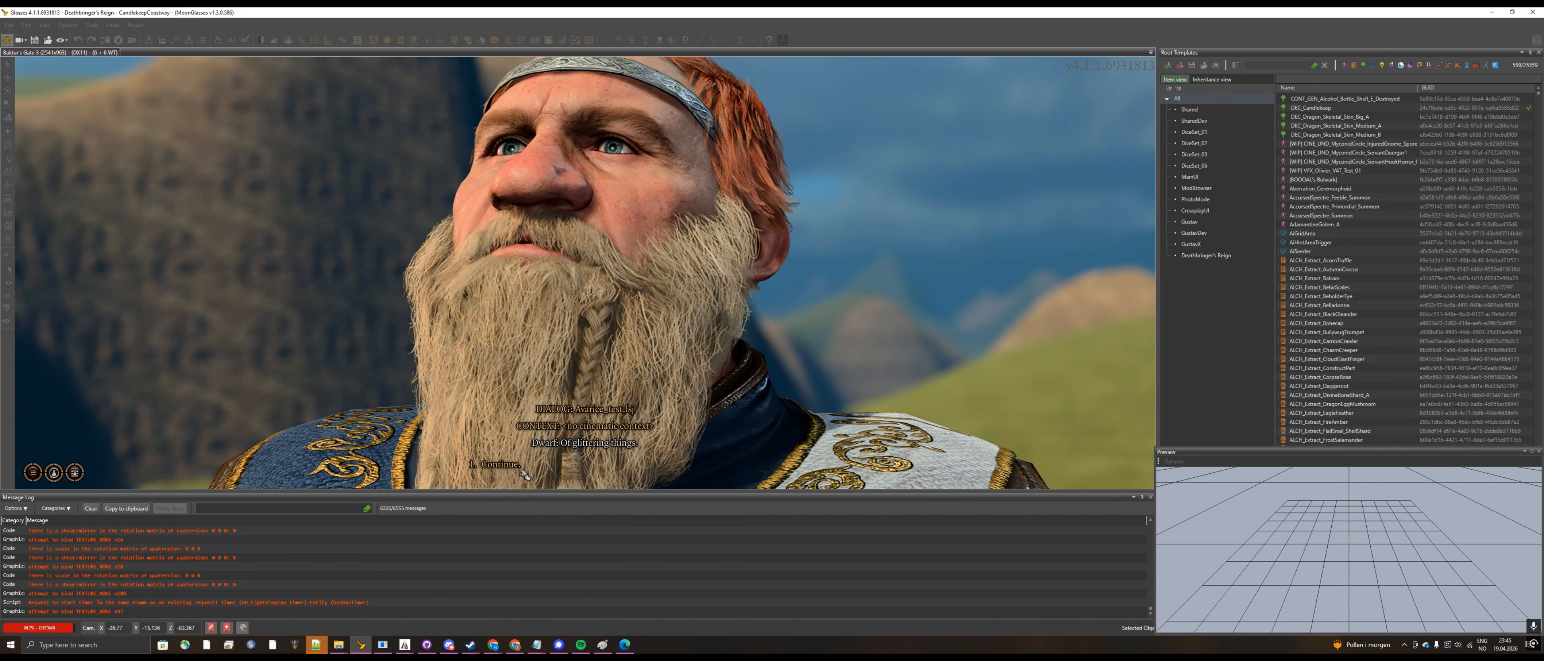
pyautogui.click(514, 465)
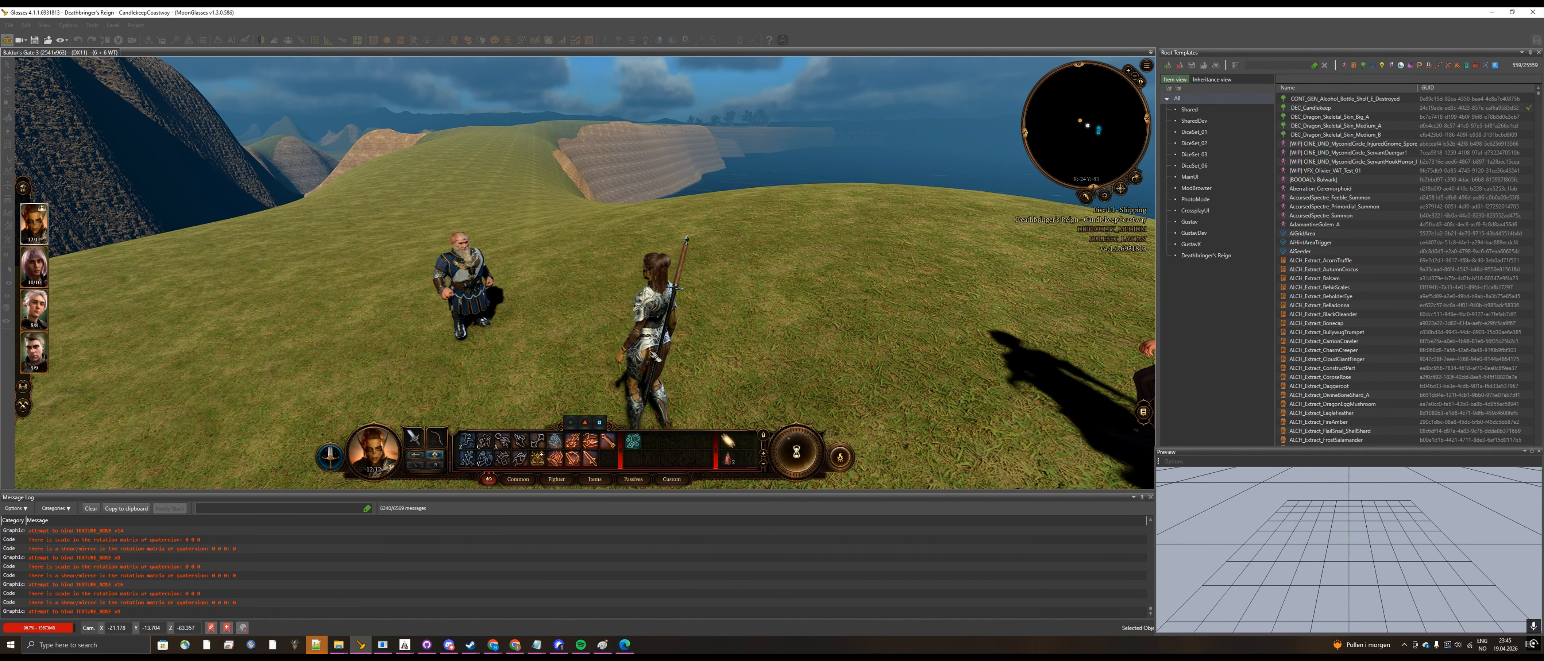
pyautogui.moveTo(757, 336); pyautogui.dragTo(756, 335, button='middle')
pyautogui.press('s')
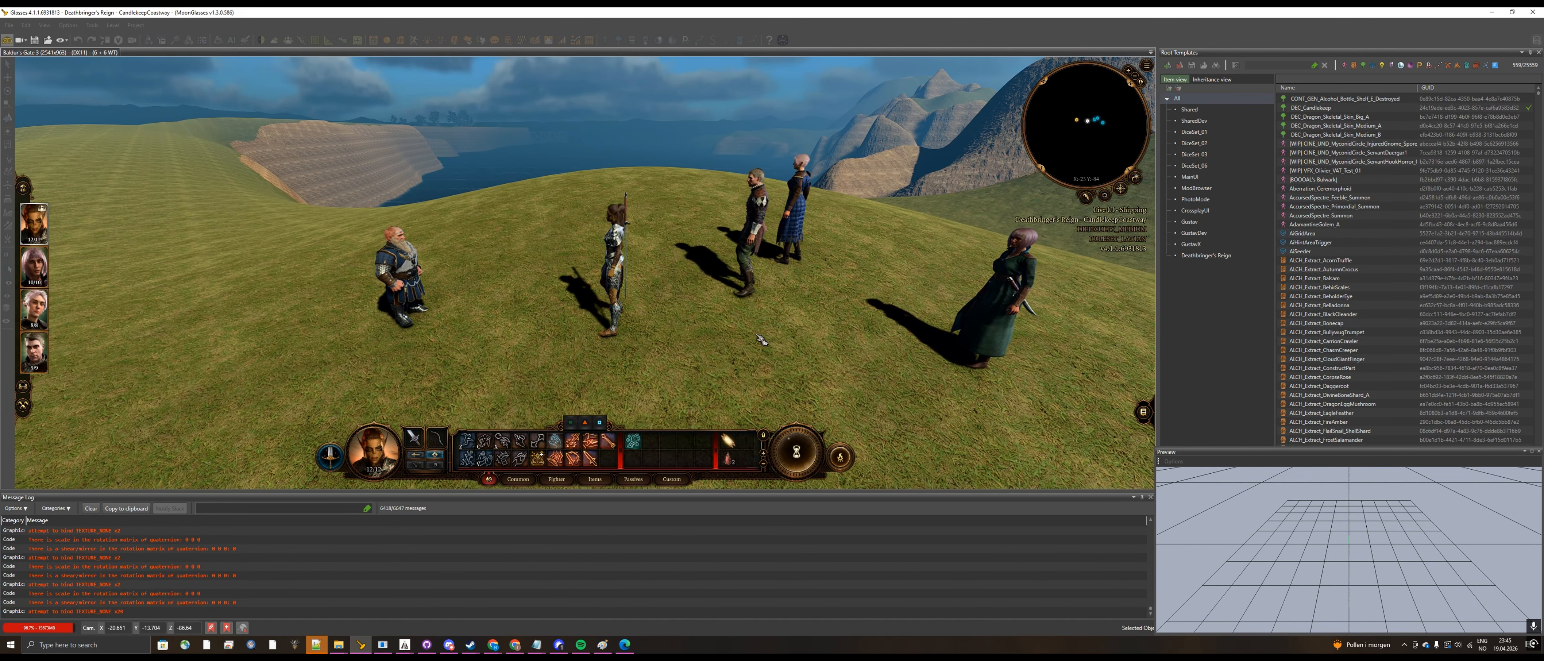